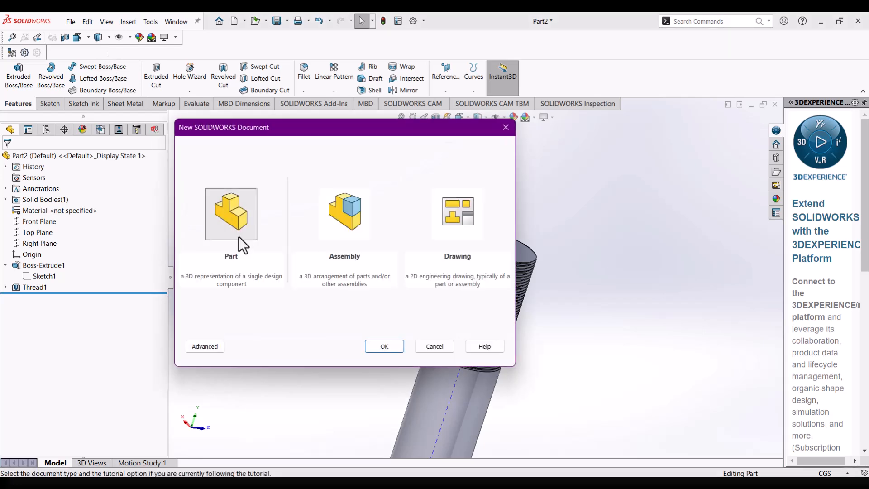
Create a new part document and start a sketch on the Top Plane.
click(384, 347)
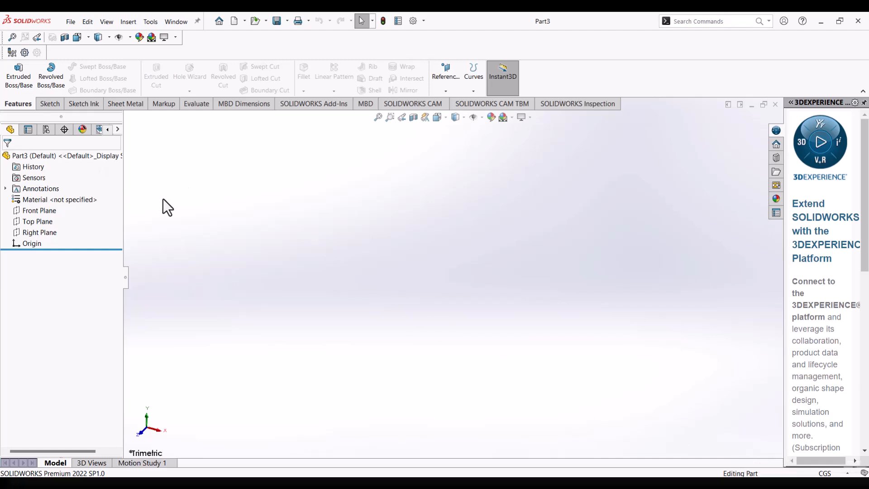
click(50, 222)
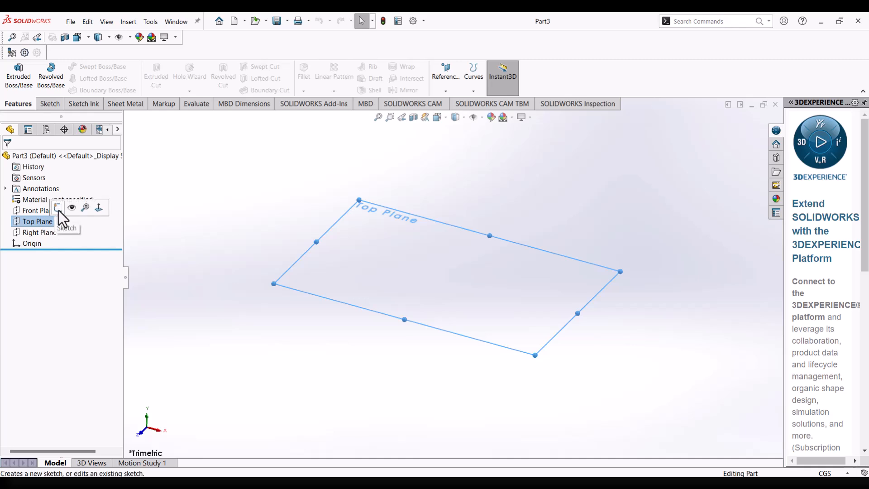
right_click(37, 222)
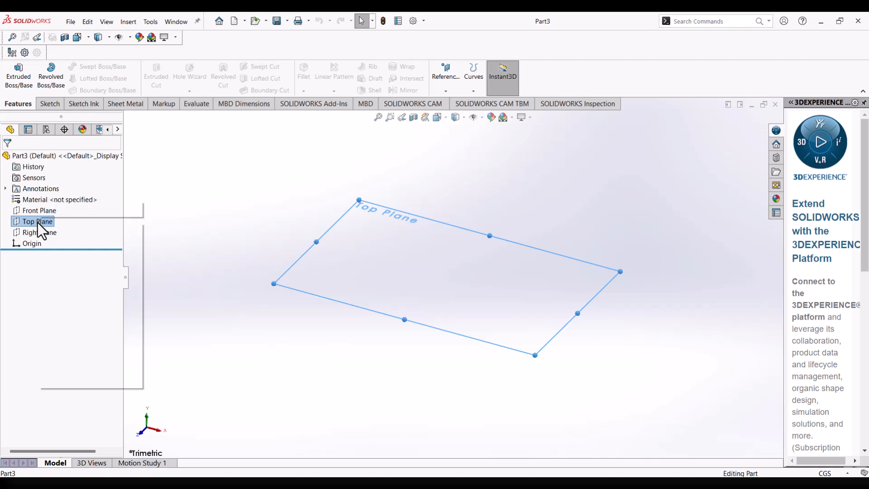
click(46, 208)
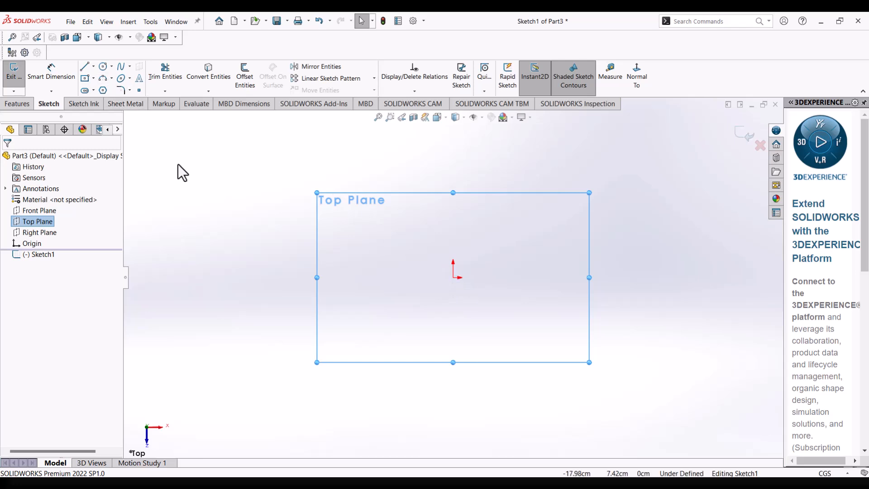
Sketch a center rectangle of about 22.5 by 12.5 cm centred on the origin.
click(21, 107)
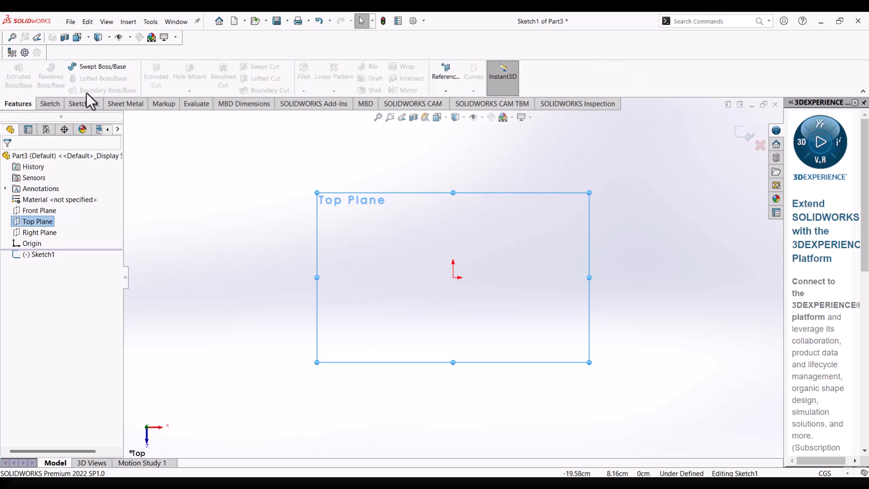
click(53, 102)
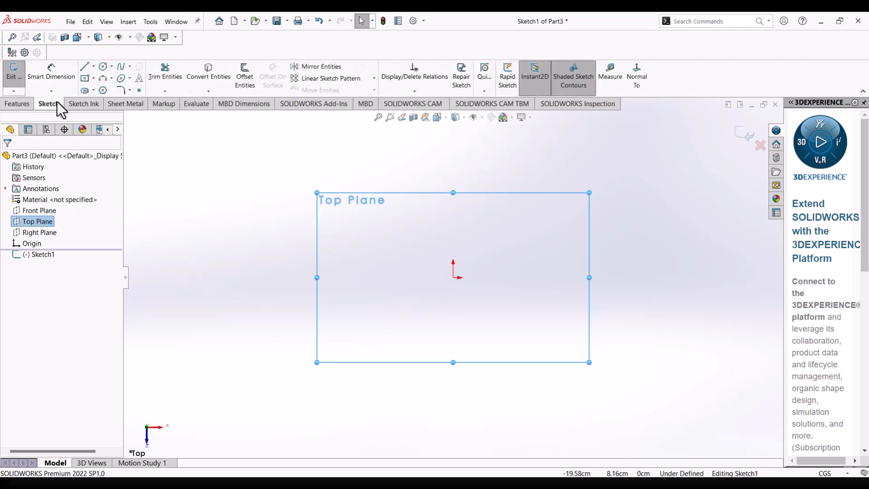
click(86, 79)
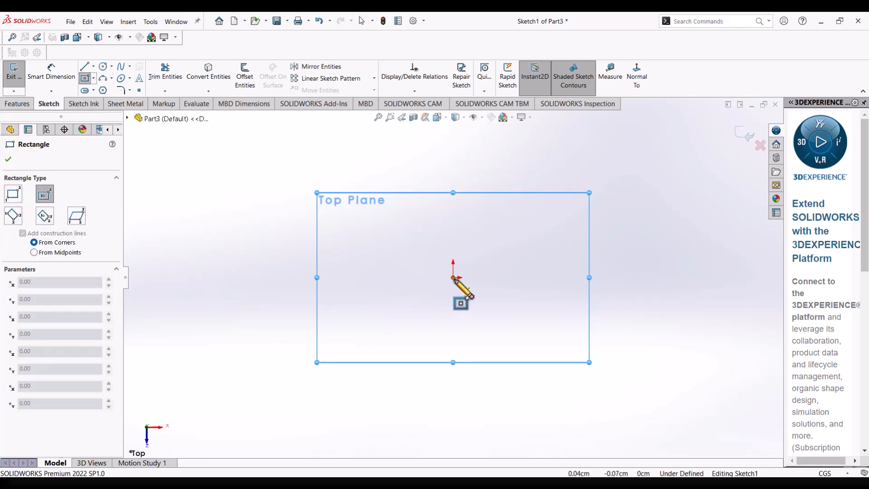
click(453, 278)
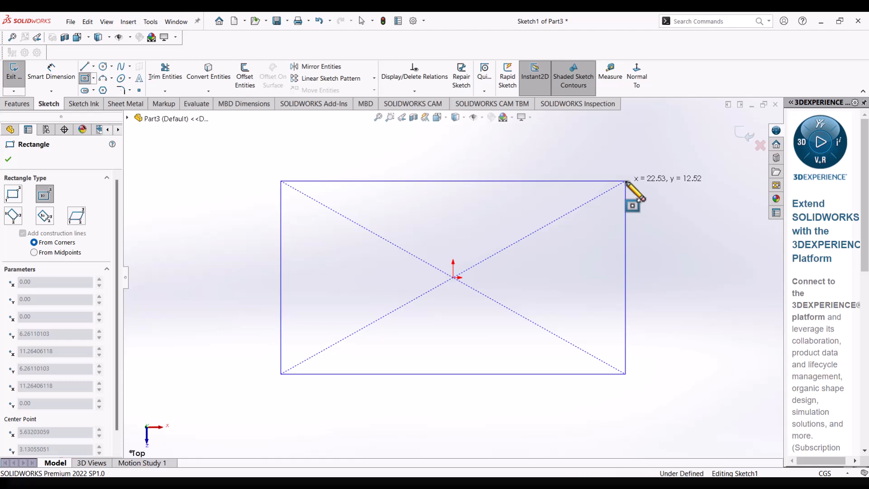
click(627, 182)
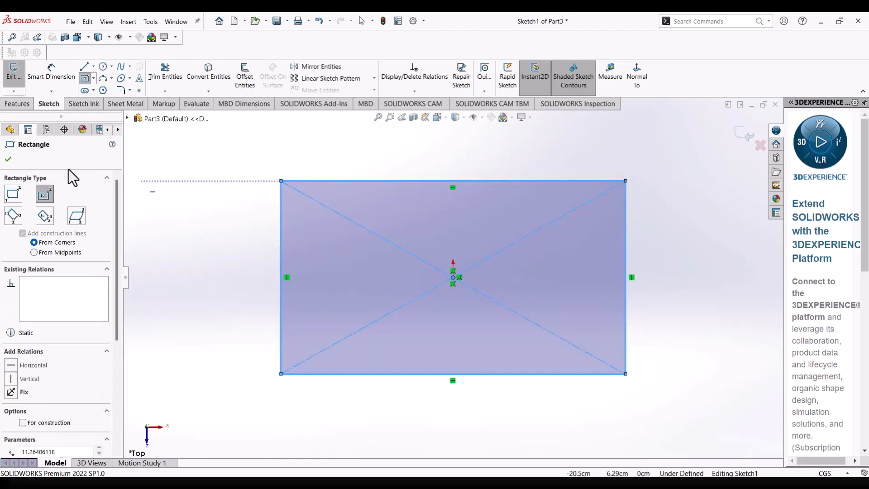
Dimension the rectangle's right vertical edge and set its length to 10 cm.
click(49, 72)
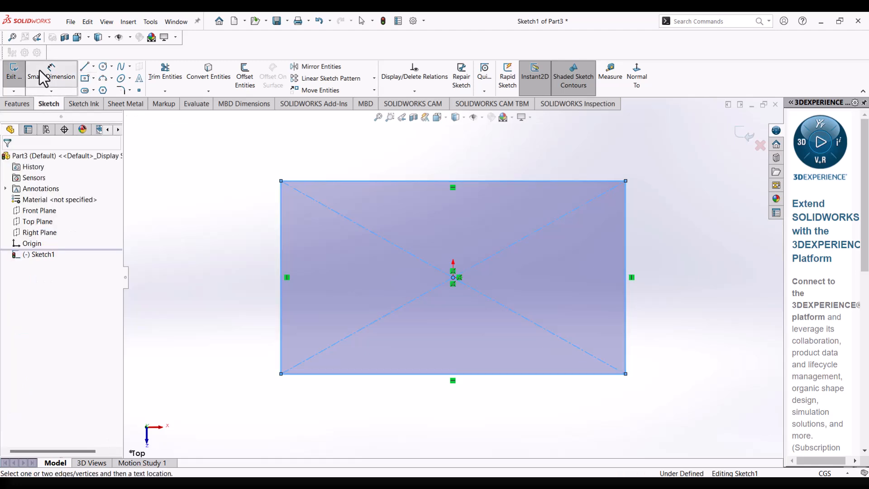
click(626, 328)
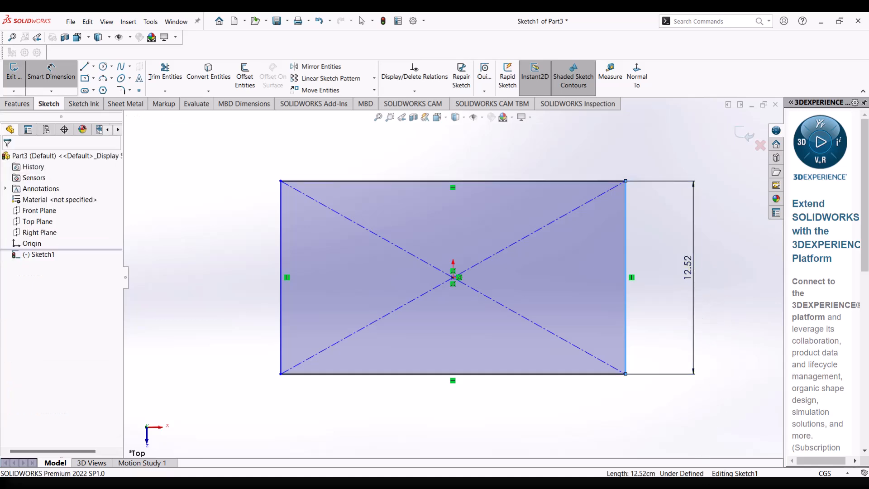
click(694, 267)
text(10)
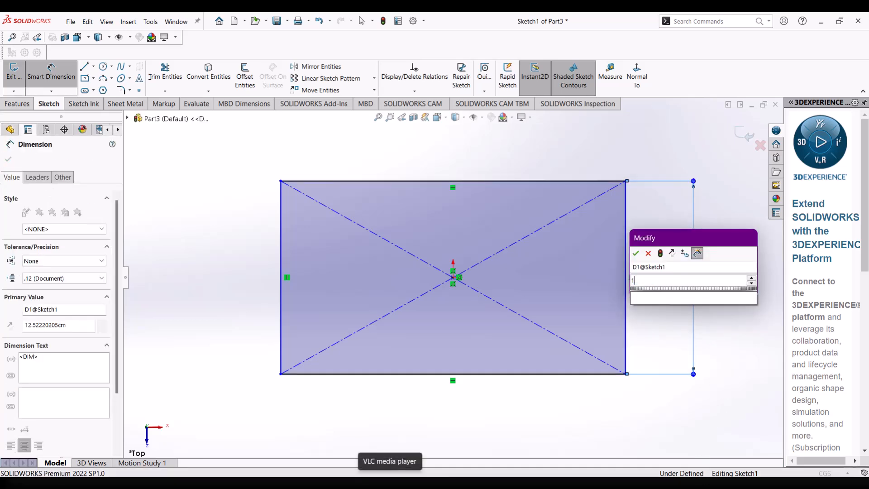
key(Return)
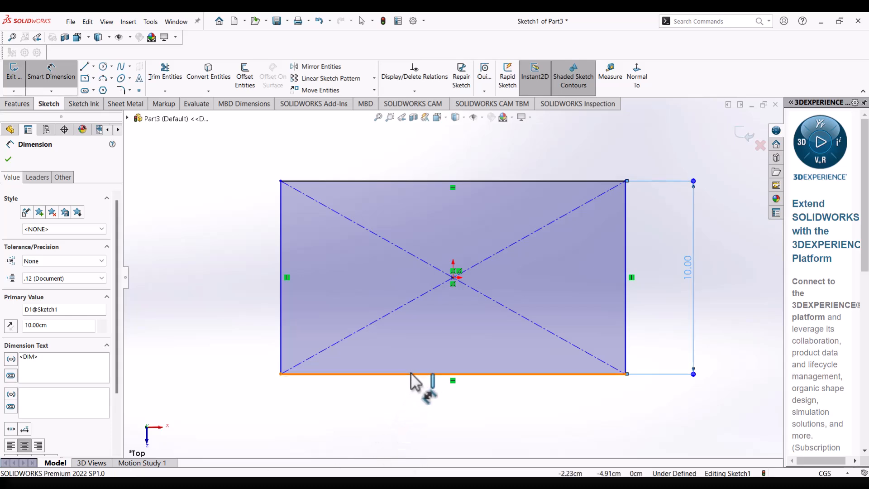
Dimension the rectangle's lower horizontal edge at 15 cm and exit the sketch.
click(427, 407)
click(460, 420)
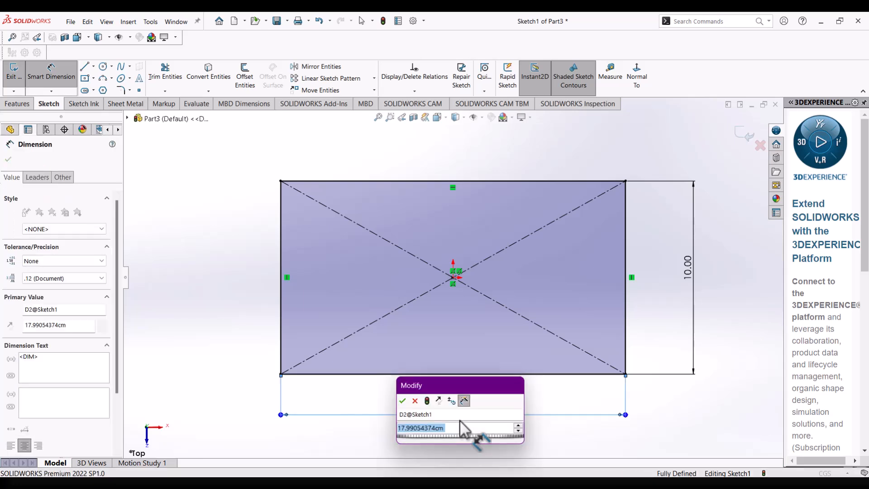
text(1)
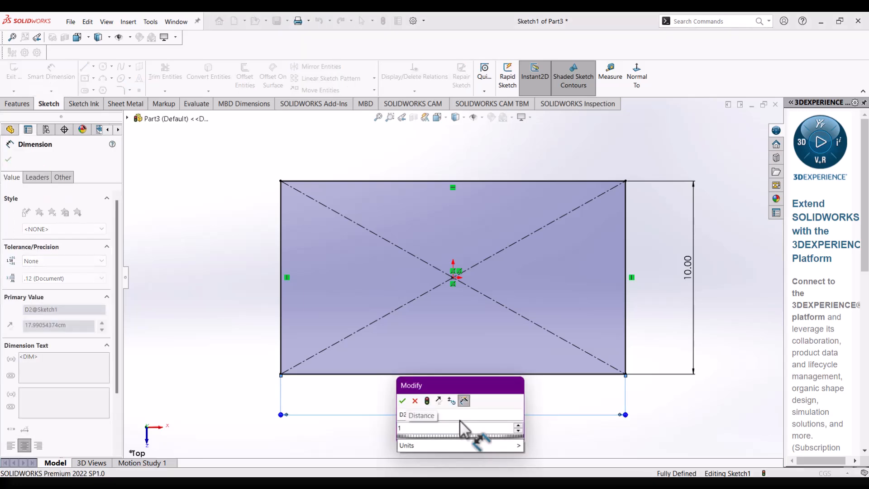
text(5)
key(Return)
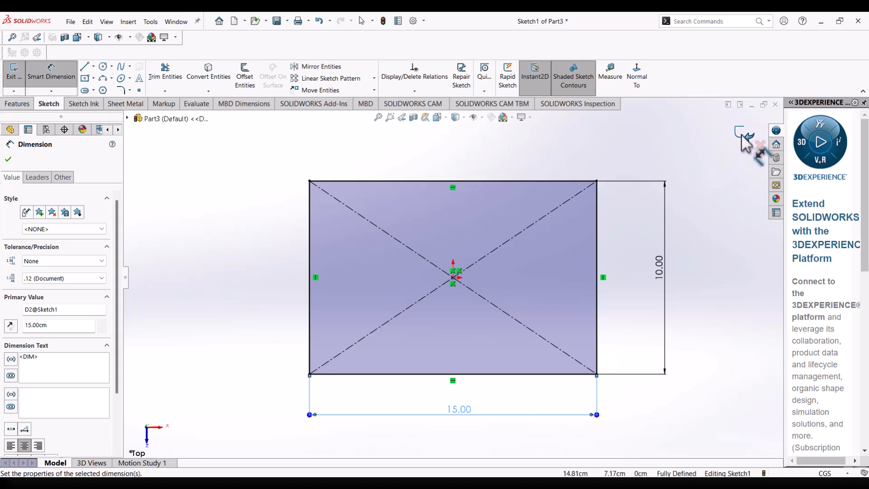
click(743, 135)
click(742, 135)
mouse_move(555, 285)
middle_down()
mouse_move(545, 229)
mouse_move(623, 255)
mouse_move(617, 239)
mouse_move(642, 229)
mouse_move(635, 237)
middle_up()
click(627, 259)
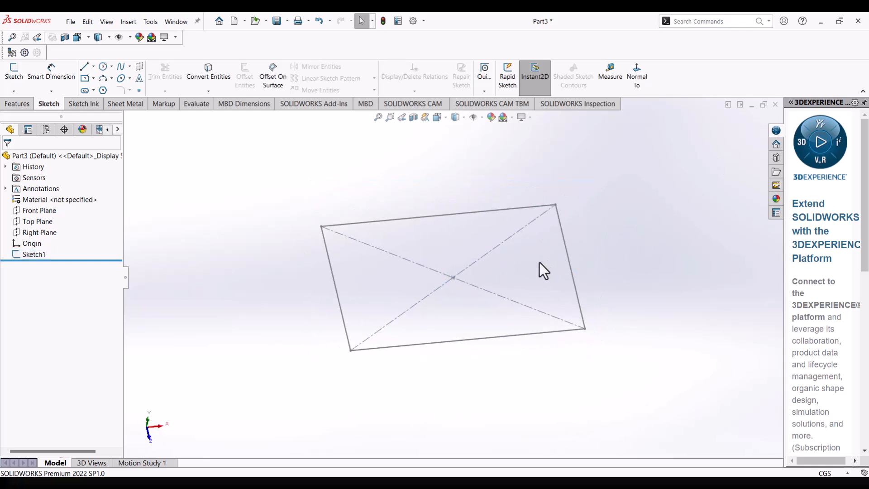
Start a new reference plane with the Top Plane as its first reference.
click(26, 104)
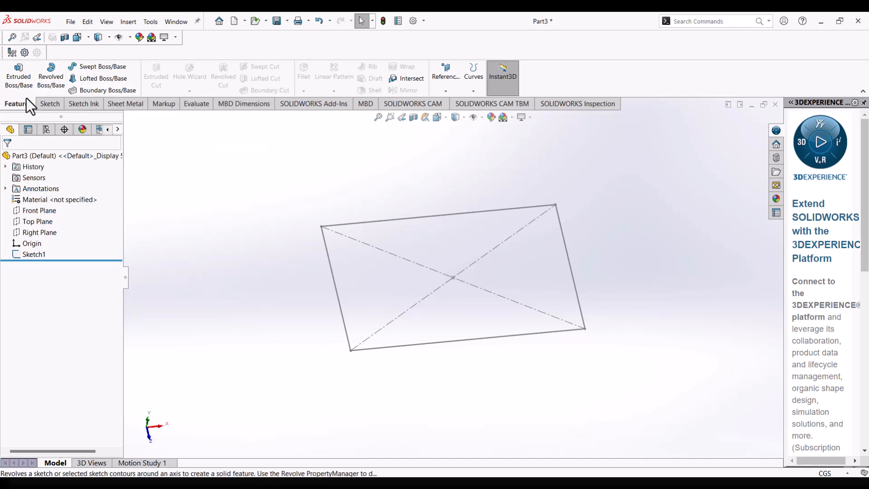
click(450, 91)
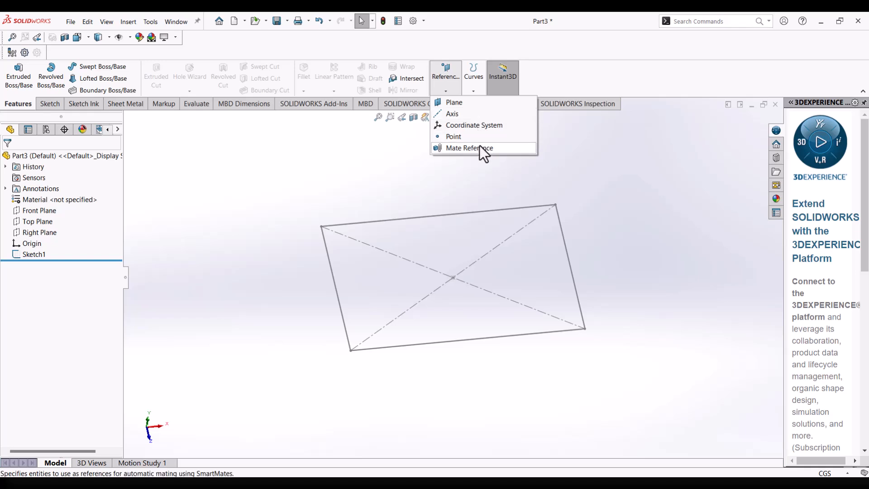
click(457, 104)
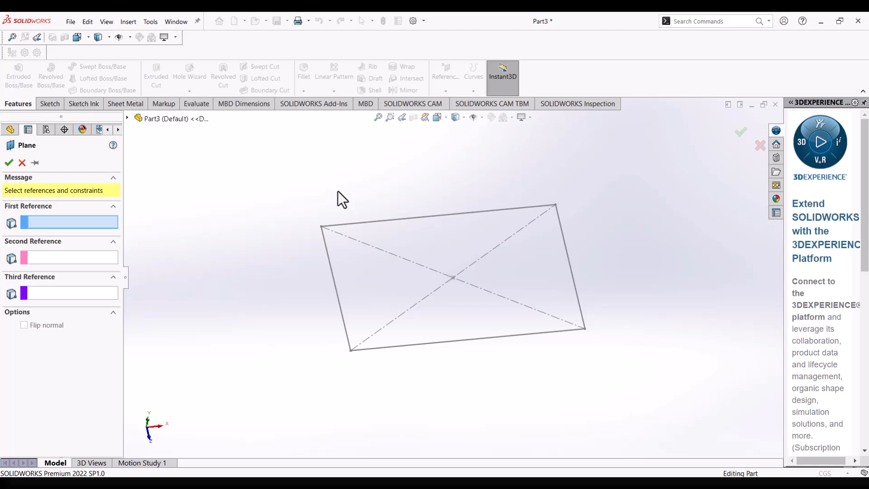
click(127, 118)
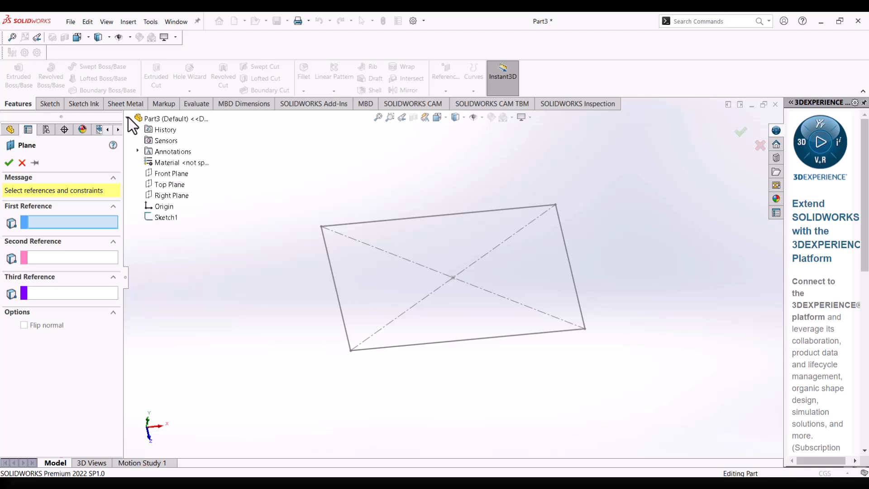
mouse_move(242, 294)
middle_down()
mouse_move(254, 267)
mouse_move(268, 272)
middle_up()
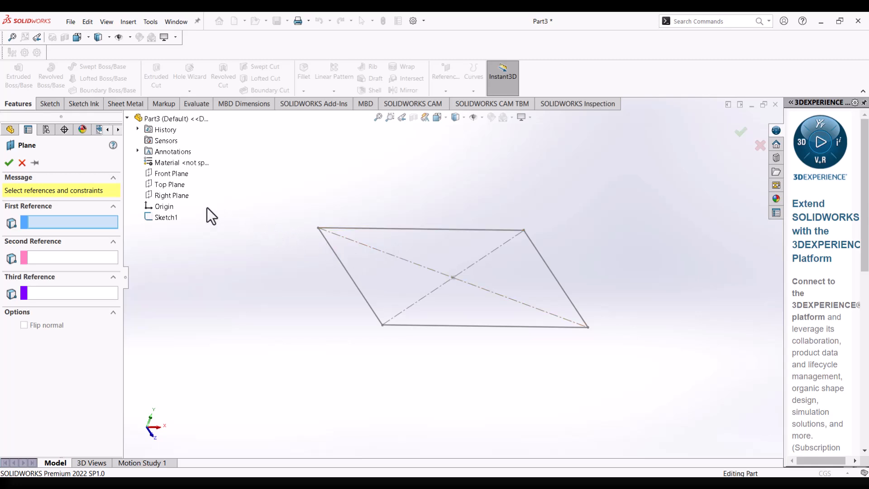
click(175, 186)
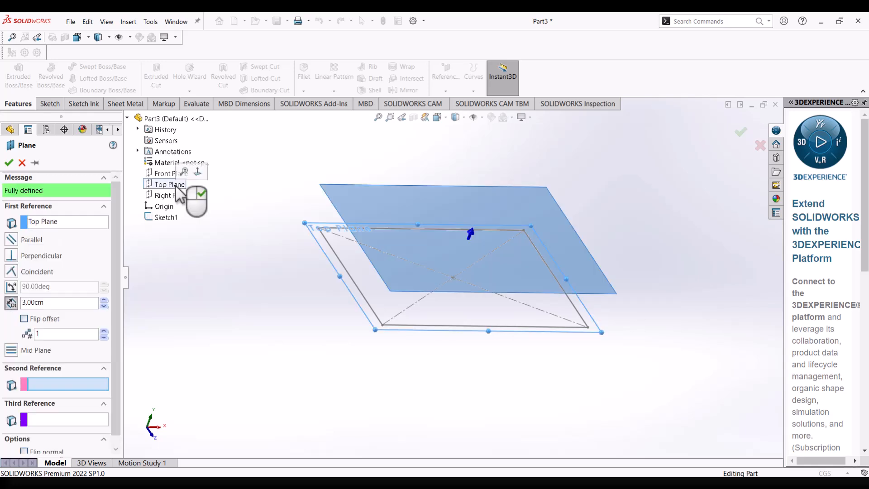
Set the new plane's offset distance from the Top Plane to 2 cm.
middle_drag(359, 249, 483, 292)
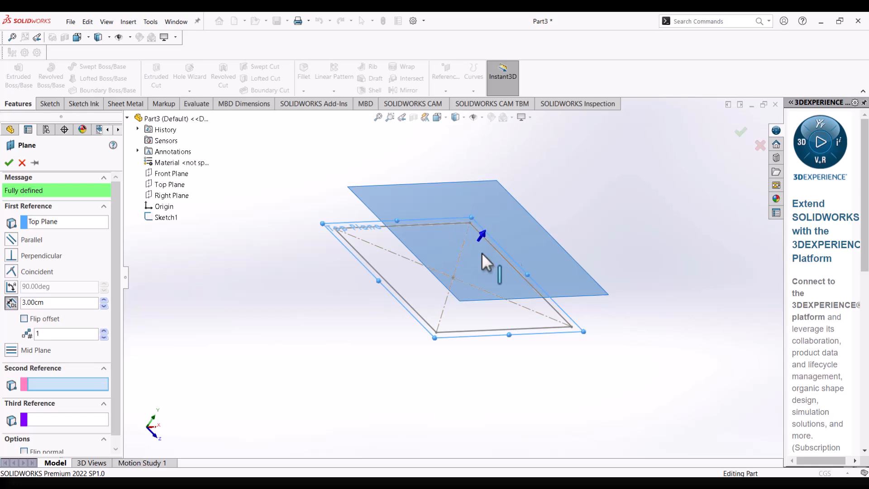
middle_drag(505, 254, 516, 252)
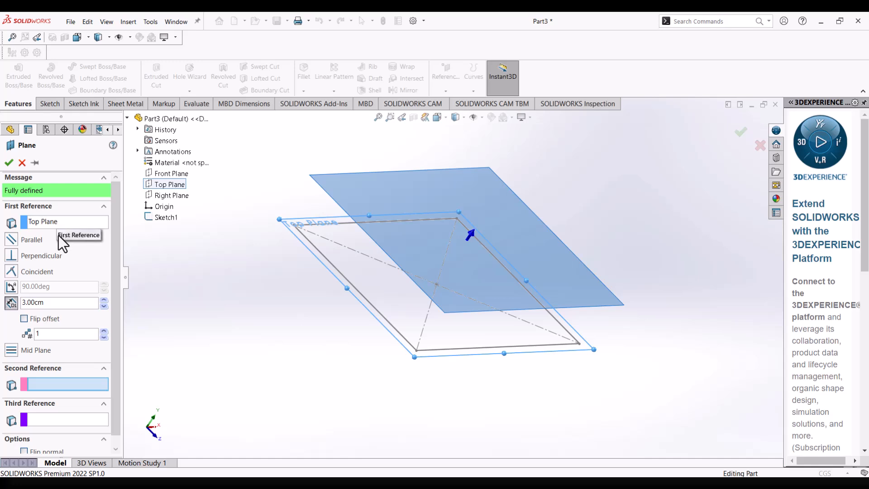
middle_drag(262, 295, 297, 243)
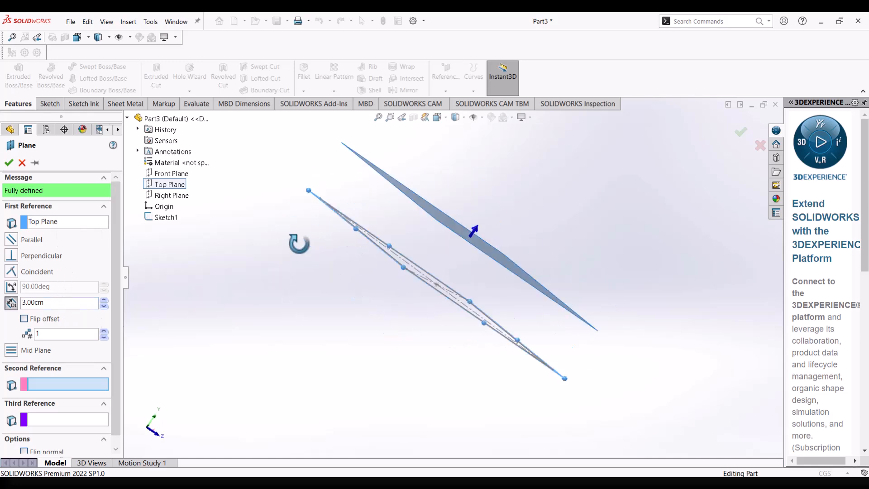
mouse_move(415, 193)
middle_down()
mouse_move(423, 195)
mouse_move(412, 212)
middle_up()
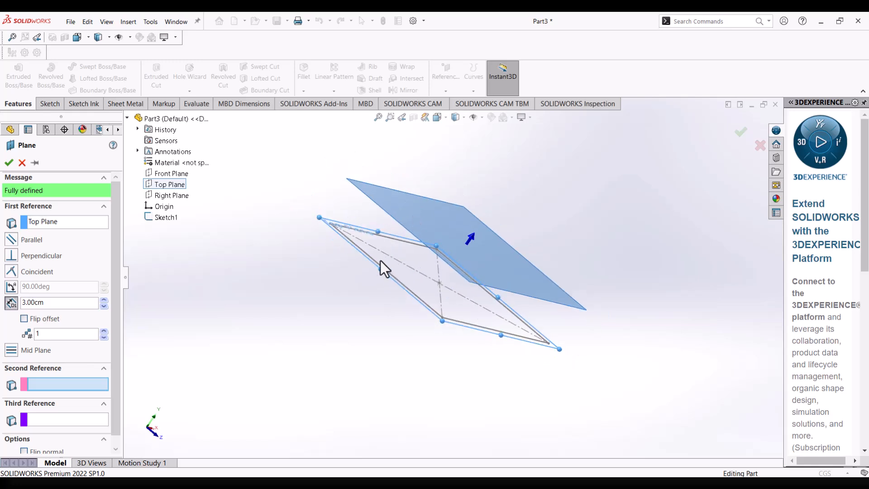
click(105, 306)
click(105, 306)
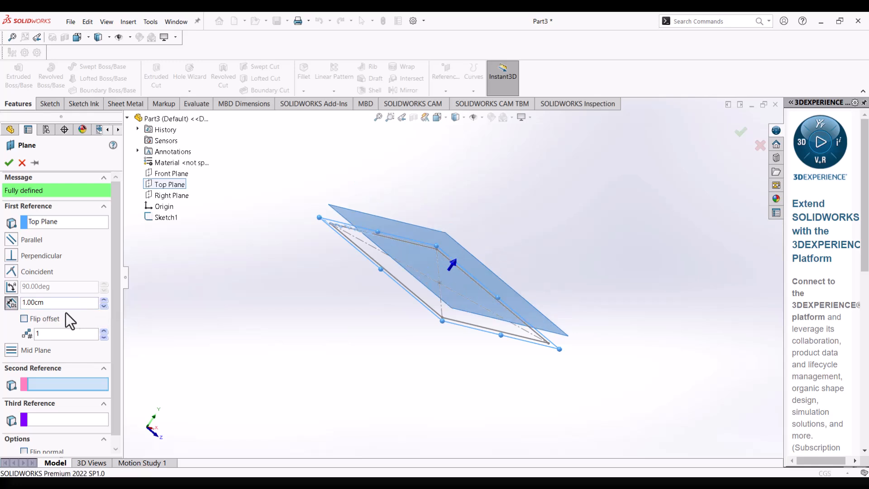
click(104, 301)
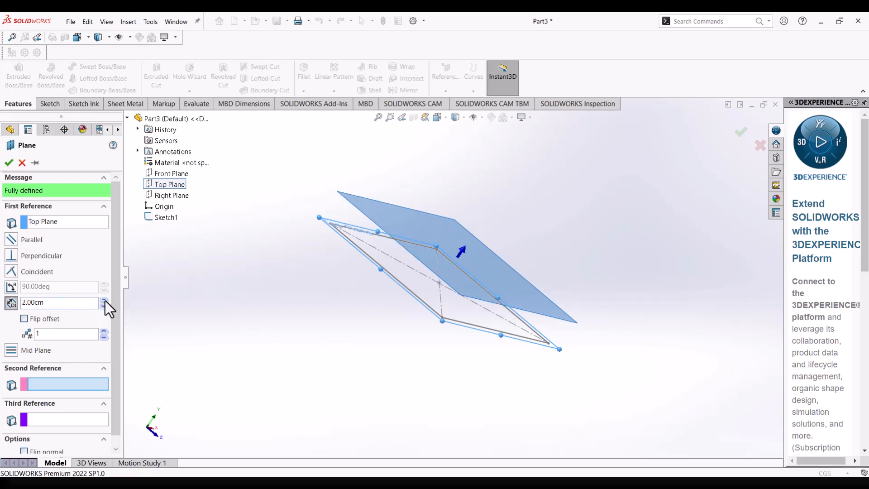
click(105, 301)
click(105, 307)
Set the number of offset planes to create to 3.
click(104, 332)
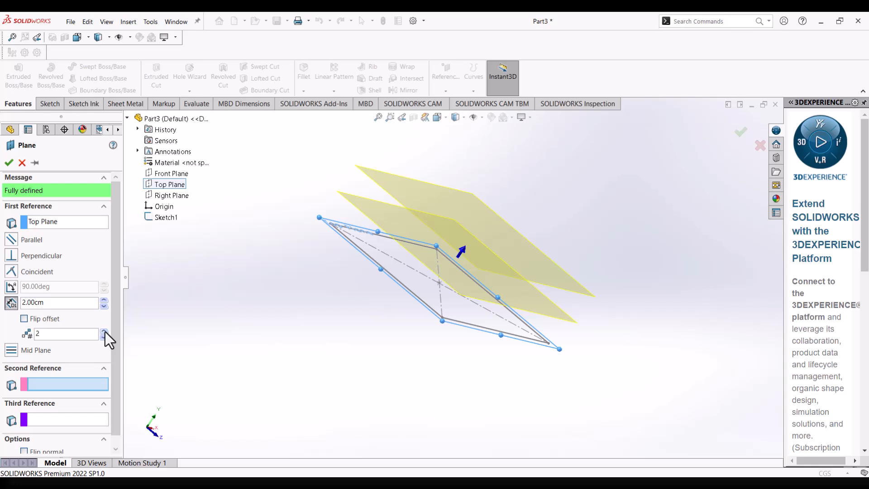
click(105, 331)
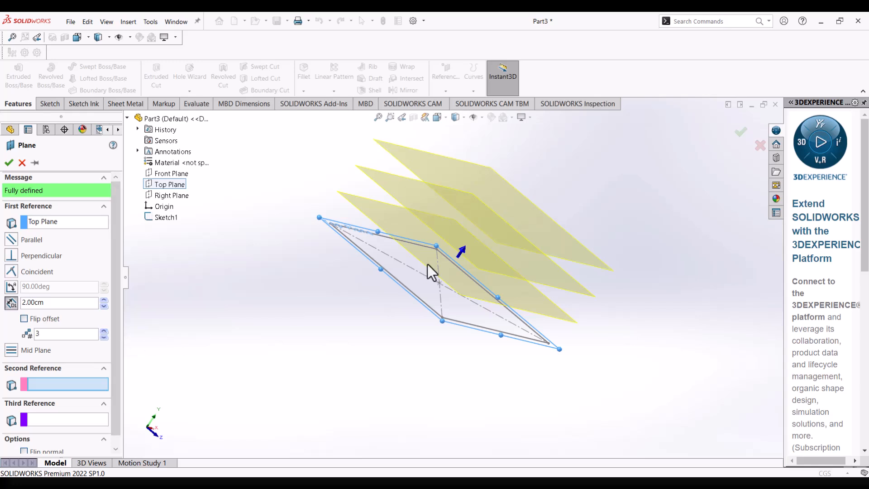
mouse_move(432, 265)
middle_down()
mouse_move(456, 286)
mouse_move(444, 312)
mouse_move(431, 268)
middle_up()
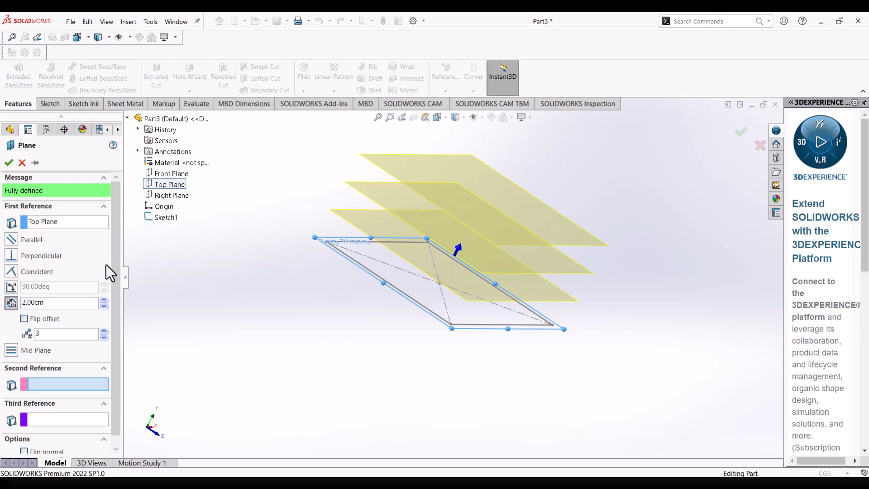
scroll(115, 262, down, 1)
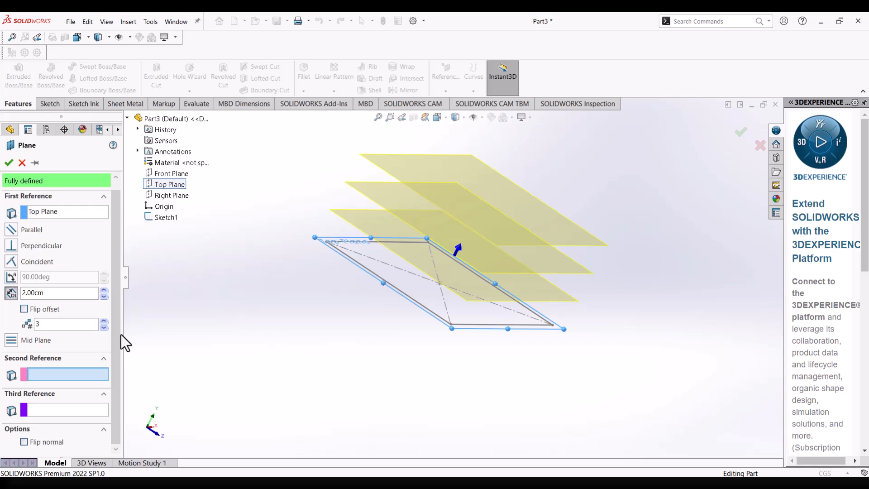
scroll(107, 274, up, 1)
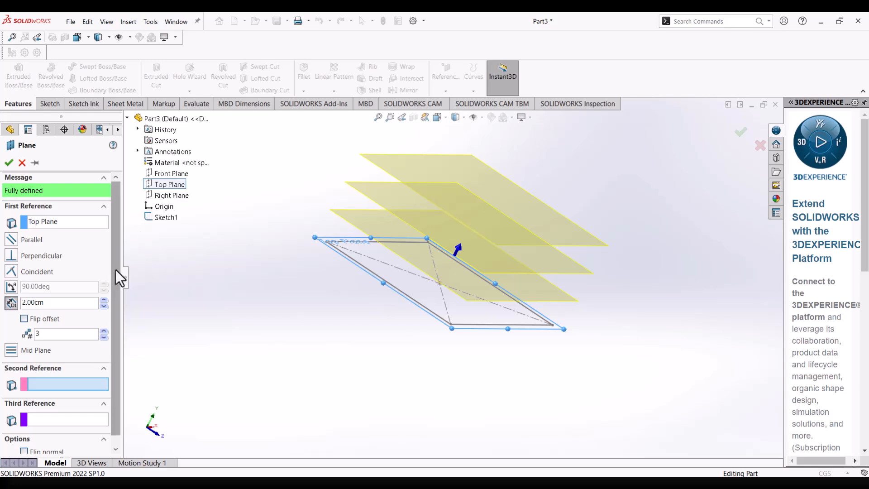
mouse_move(438, 219)
middle_down()
mouse_move(458, 220)
mouse_move(430, 232)
middle_up()
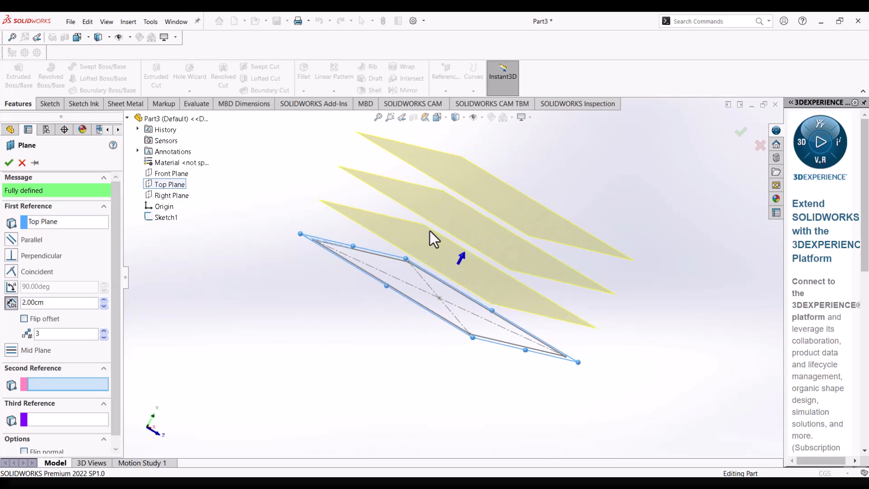
Accept the three offset reference planes and clear the selection.
click(12, 165)
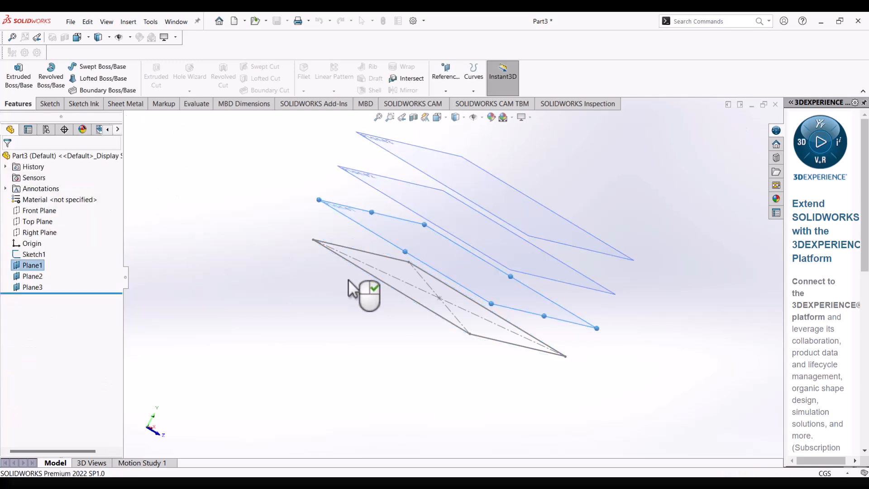
mouse_move(502, 248)
middle_down()
mouse_move(489, 278)
mouse_move(475, 251)
mouse_move(469, 275)
middle_up()
scroll(455, 277, up, 2)
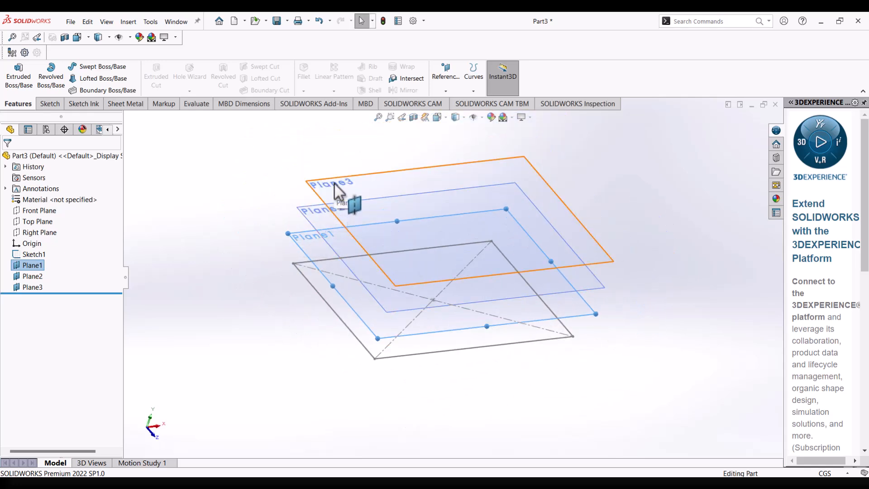
click(216, 278)
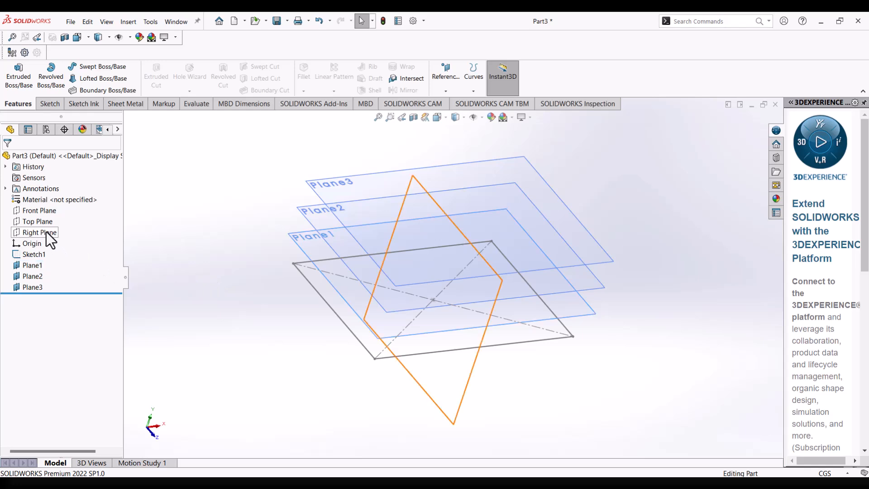
Make the Top Plane visible in the model.
click(41, 224)
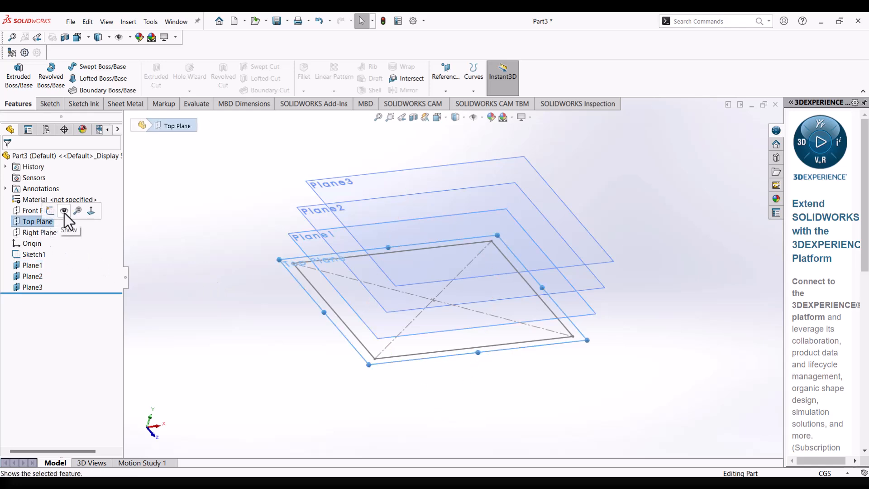
click(64, 211)
click(272, 273)
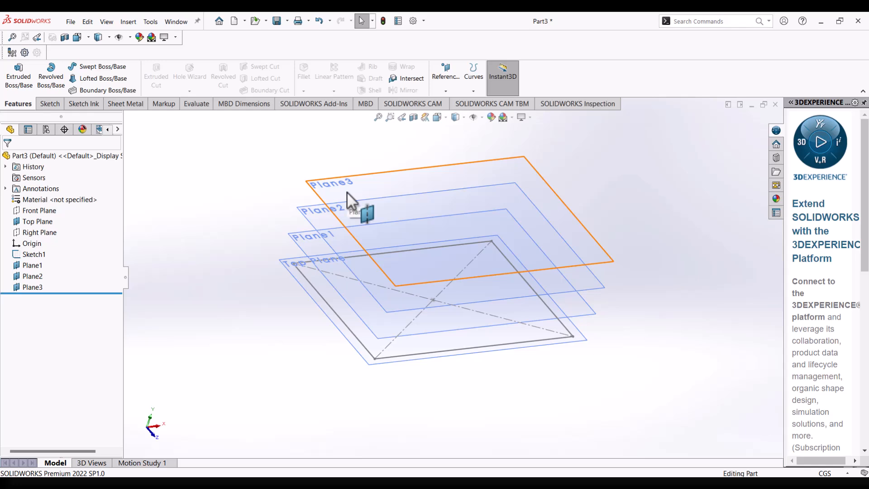
Start a sketch on Plane1 and draw a circle about 4.91 cm in radius centred on the origin.
click(309, 249)
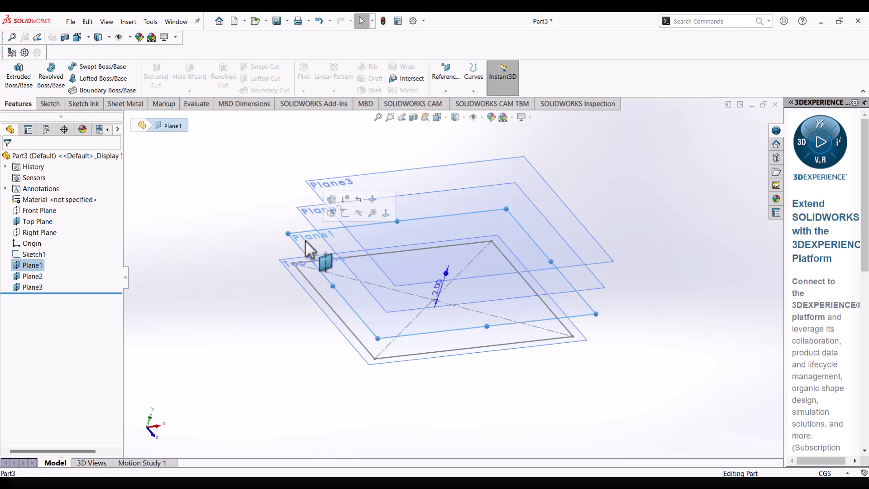
right_click(306, 243)
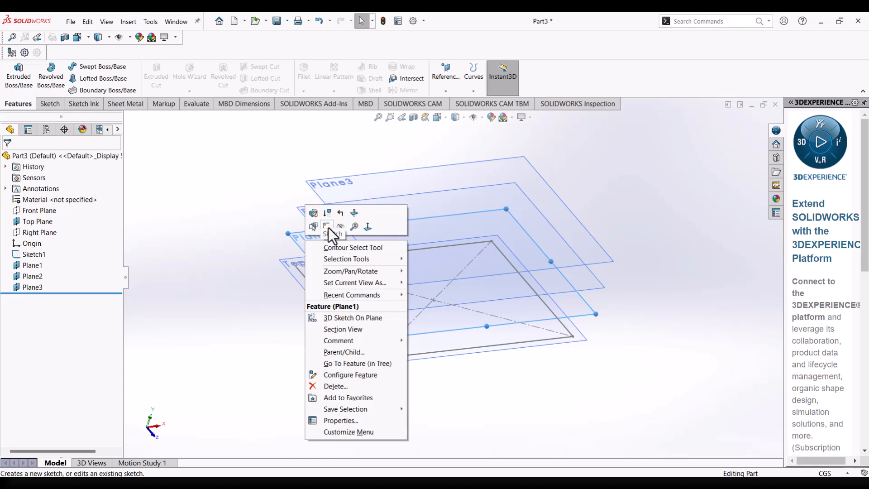
click(328, 227)
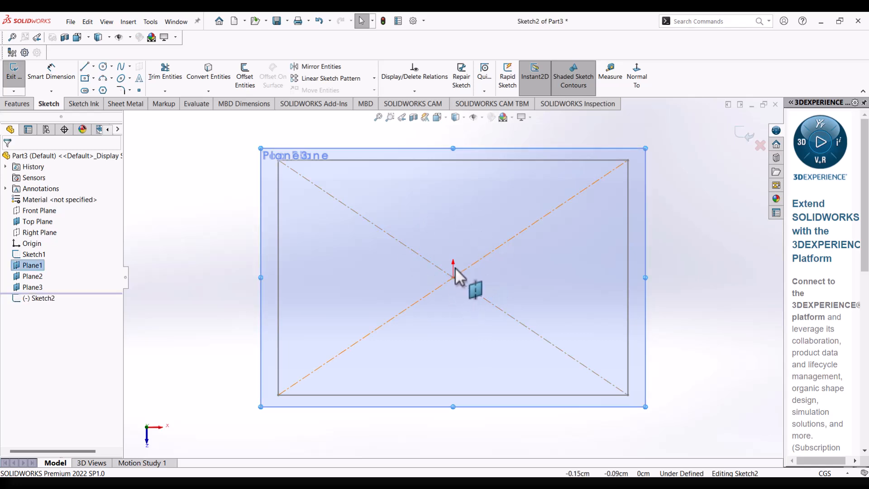
click(103, 67)
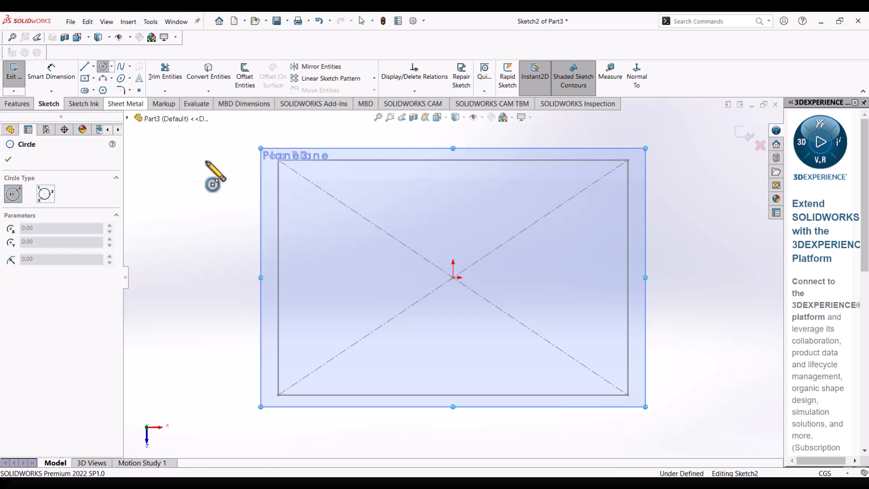
click(453, 277)
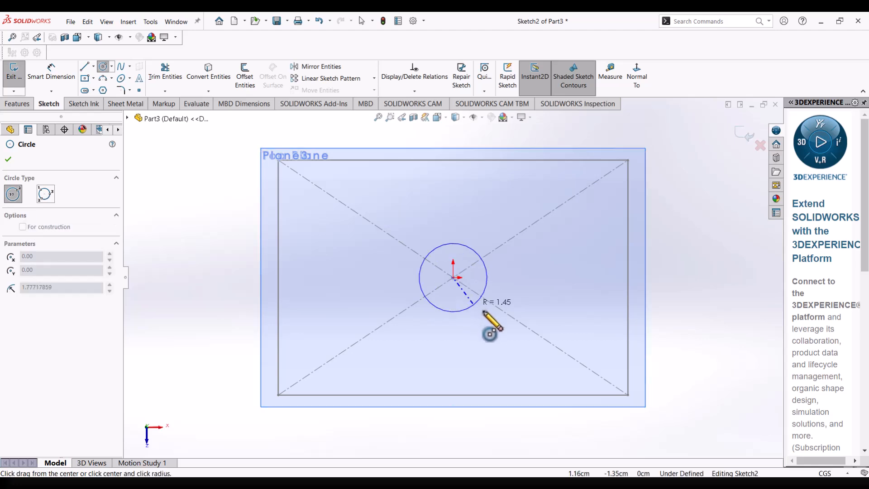
click(543, 355)
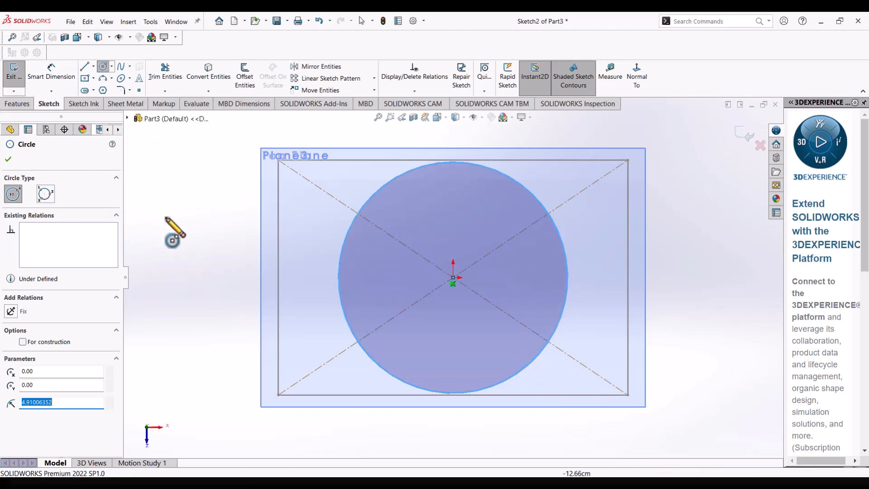
Dimension the circle's diameter at 10 cm and exit the sketch.
click(56, 74)
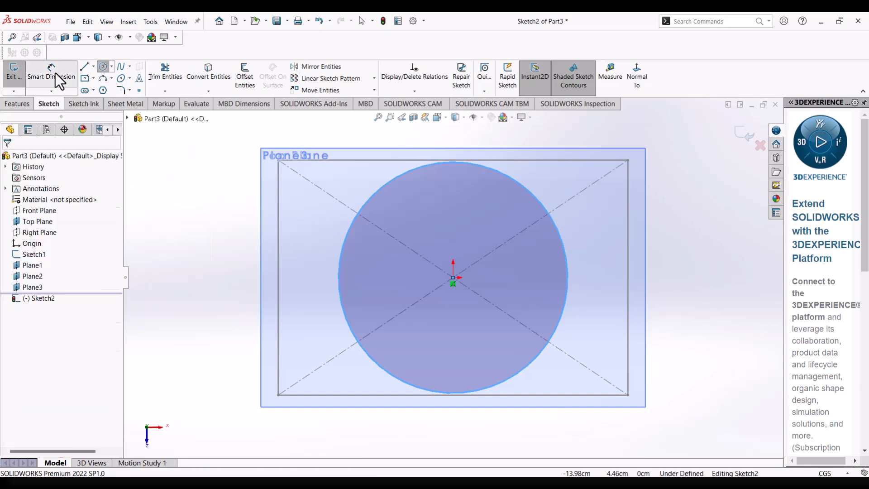
click(339, 264)
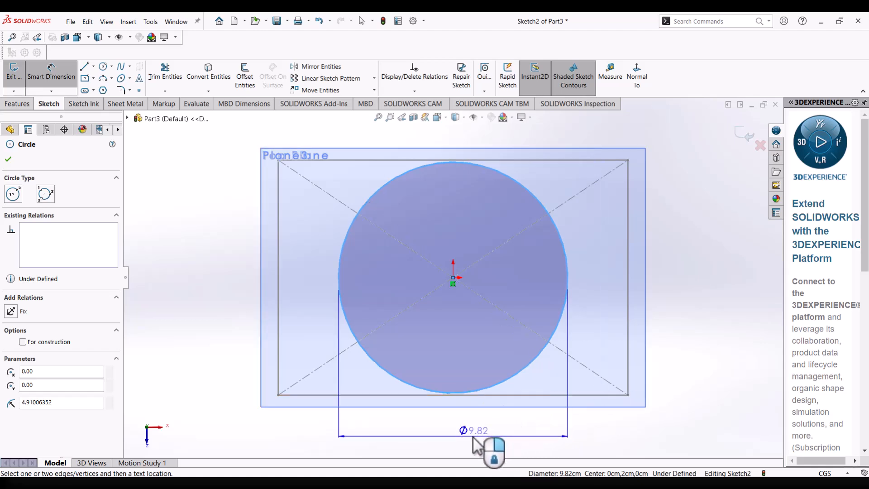
click(473, 435)
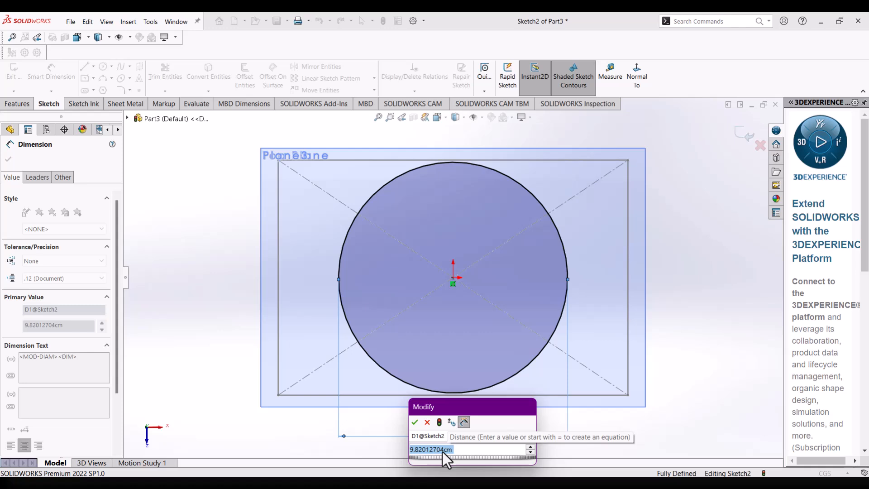
text(10)
key(Return)
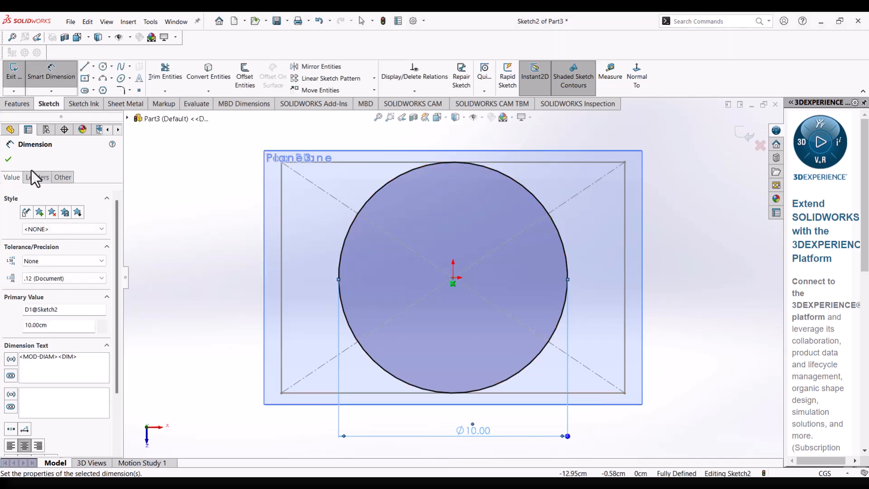
click(9, 158)
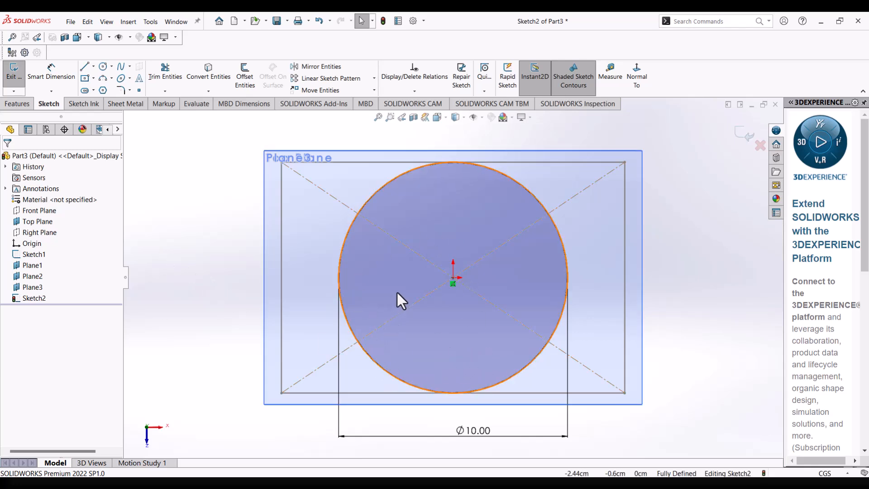
click(741, 133)
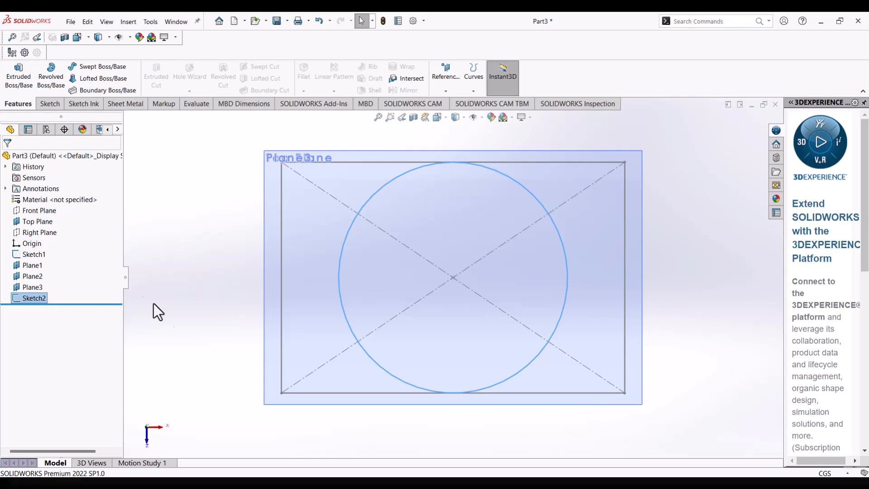
Start a new sketch on Plane2, the middle of the three offset planes.
mouse_move(209, 333)
middle_down()
mouse_move(219, 268)
mouse_move(264, 191)
mouse_move(298, 254)
mouse_move(421, 244)
mouse_move(408, 229)
mouse_move(371, 238)
middle_up()
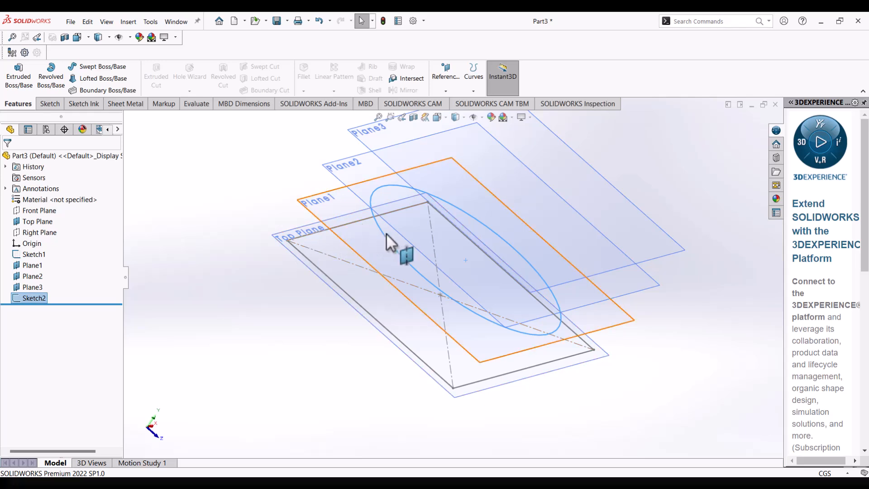
mouse_move(394, 258)
middle_down()
mouse_move(388, 223)
mouse_move(410, 253)
mouse_move(379, 239)
mouse_move(382, 248)
middle_up()
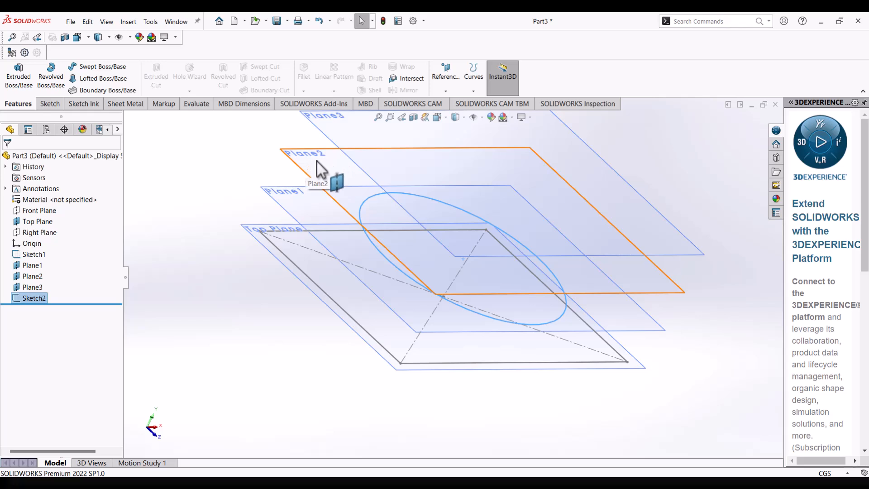
middle_drag(317, 170, 301, 223)
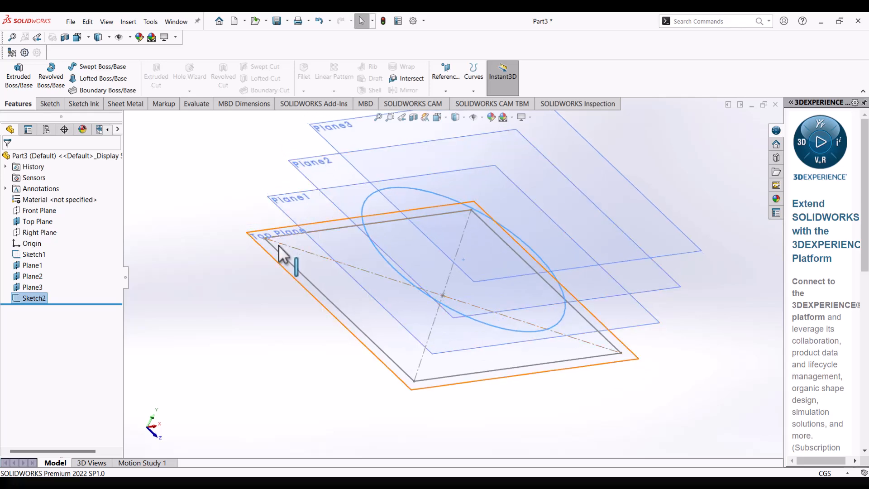
click(319, 178)
right_click(320, 178)
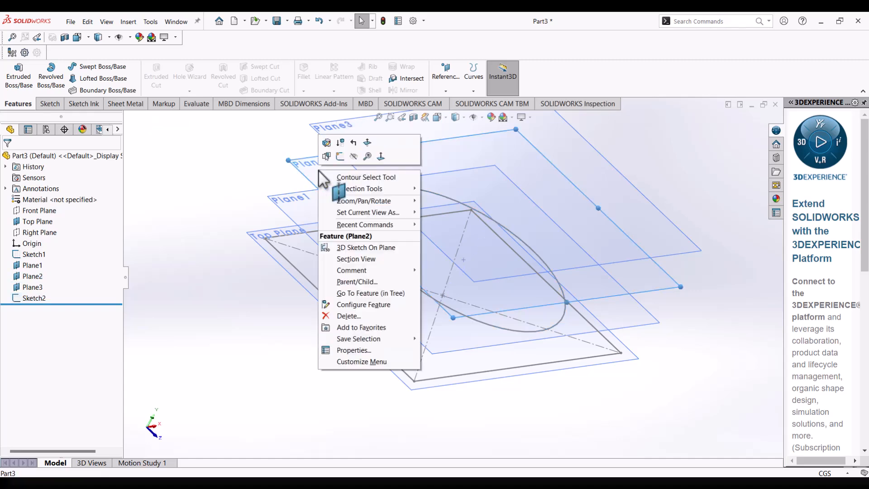
click(340, 156)
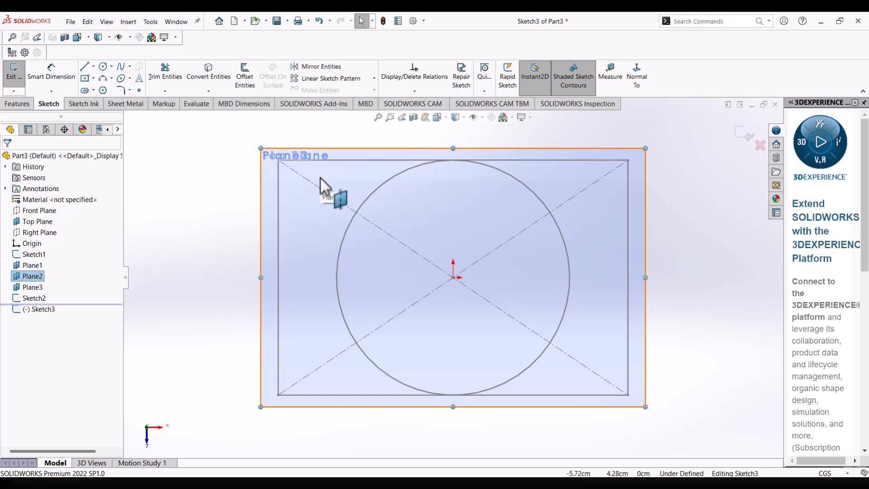
Draw an 8-sided inscribed-circle polygon centred on the origin, with one vertex at the middle of the rectangle's right edge.
click(104, 93)
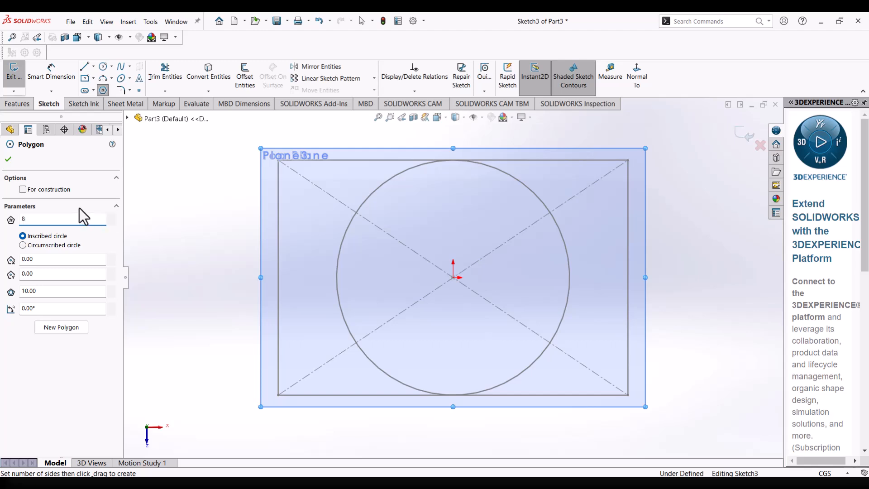
click(80, 207)
click(116, 207)
click(453, 277)
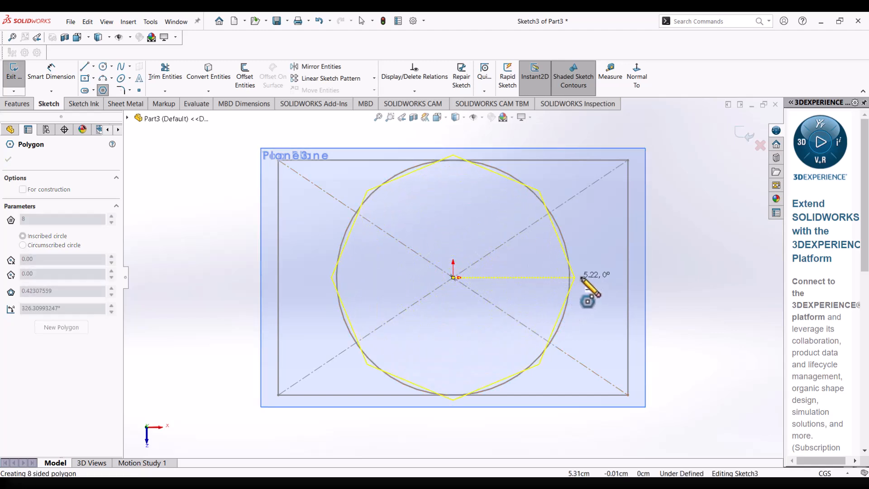
click(628, 277)
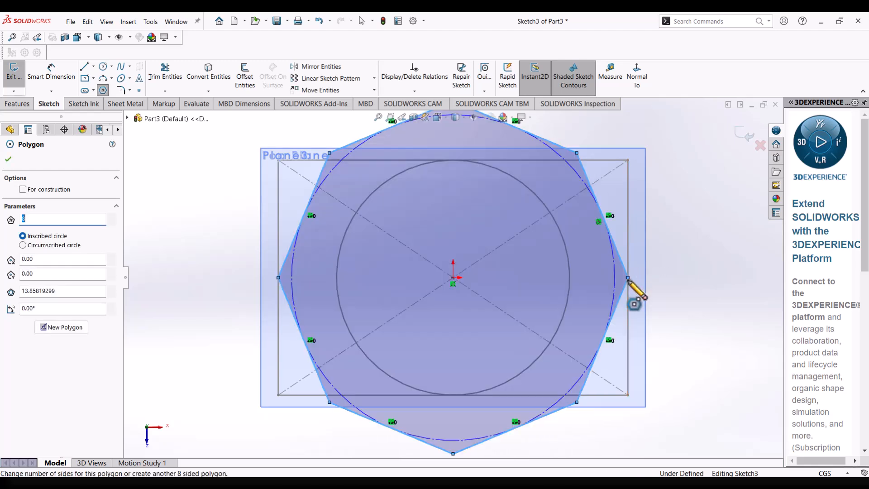
Dimension the diameter of the polygon's inscribed construction circle at 10 cm.
click(57, 77)
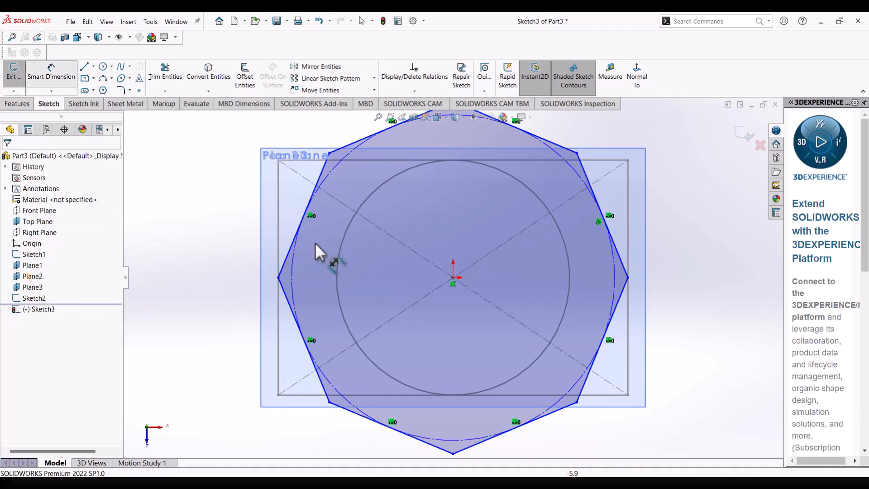
click(294, 265)
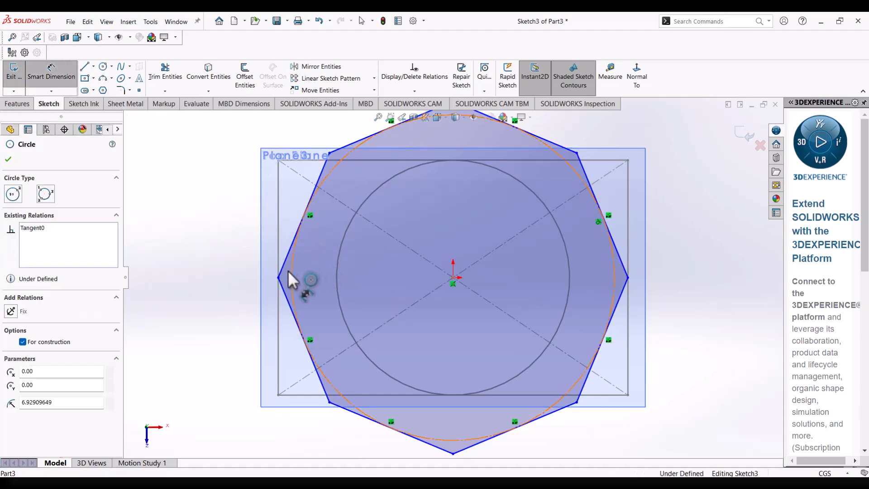
scroll(438, 283, up, 3)
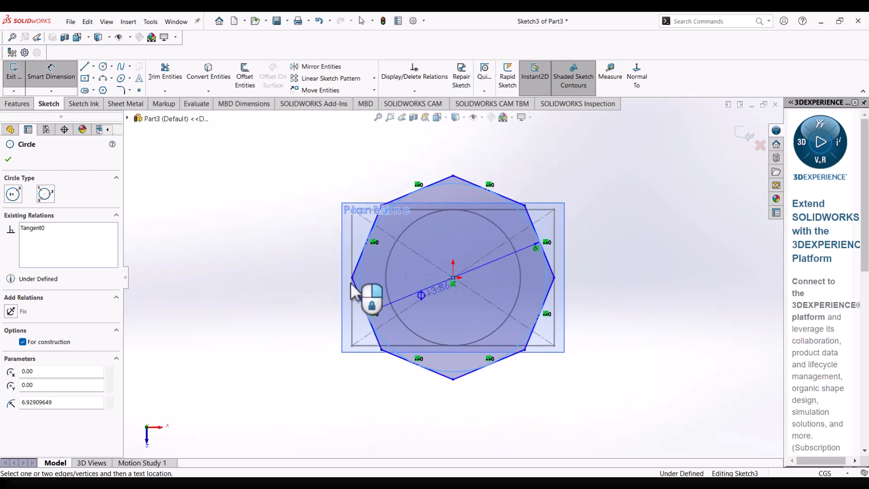
click(316, 288)
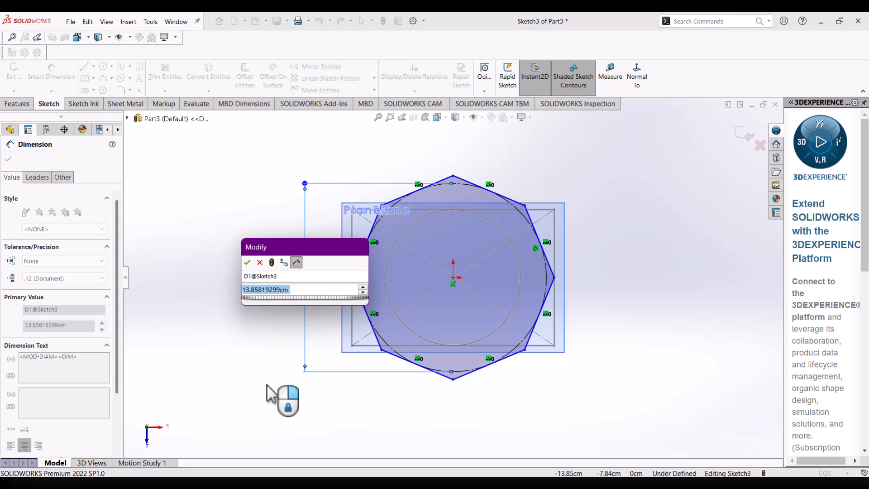
text(10)
key(Return)
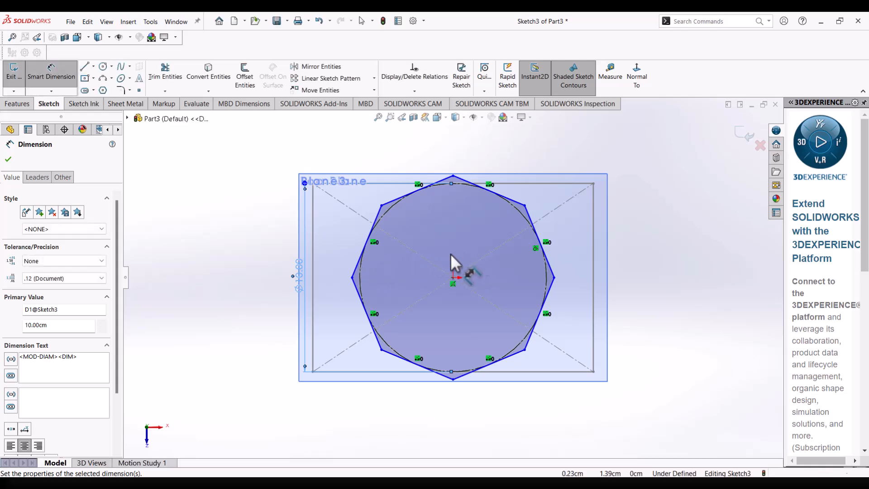
Set the inscribed construction circle's diameter to 15 cm.
double_click(296, 275)
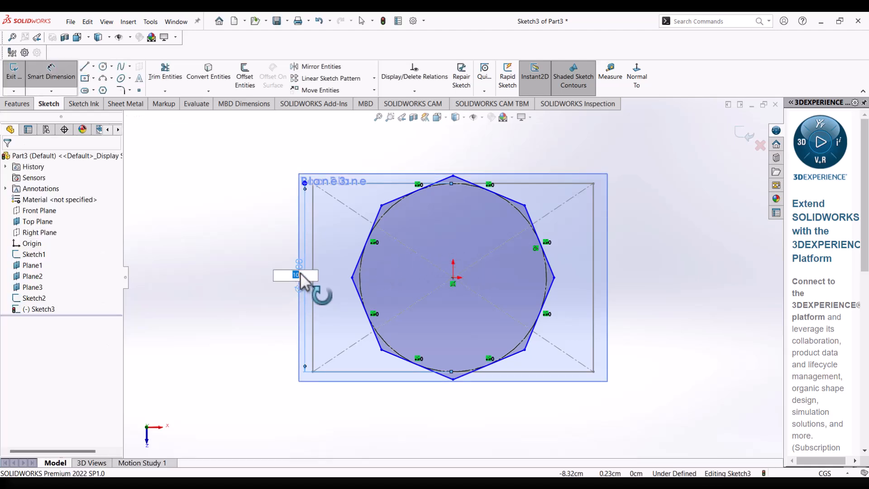
text(1)
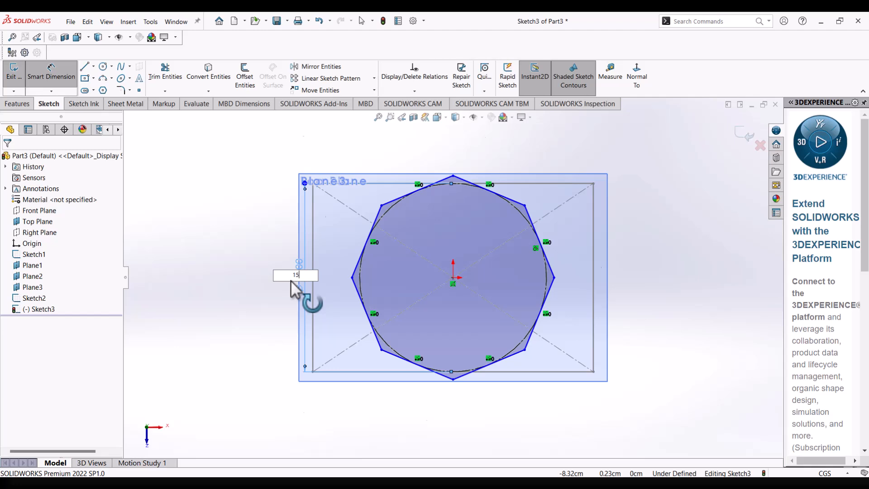
text(5)
key(Return)
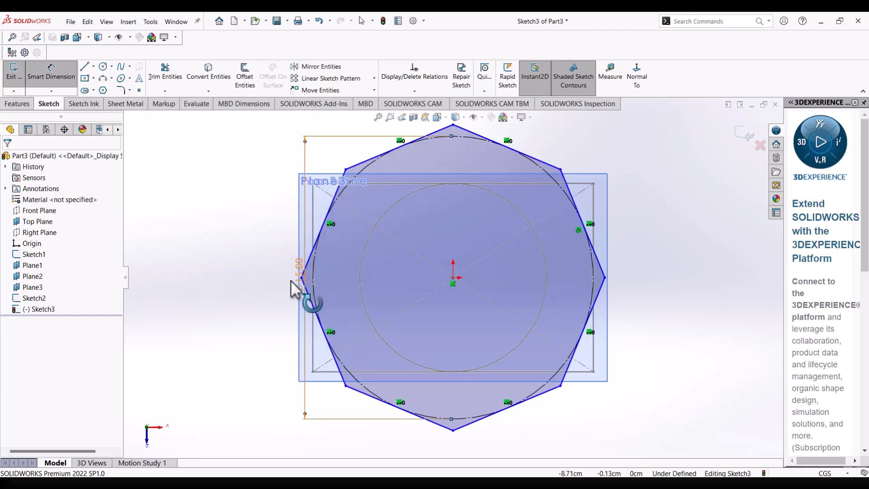
click(598, 301)
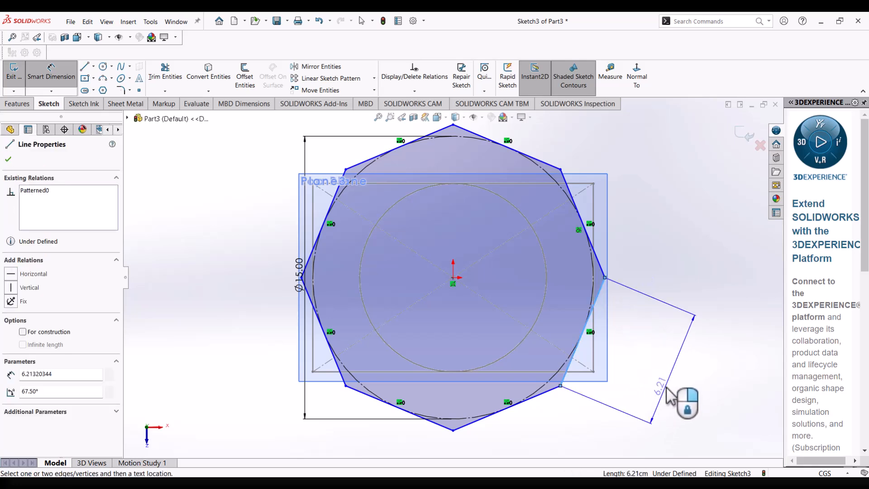
click(662, 400)
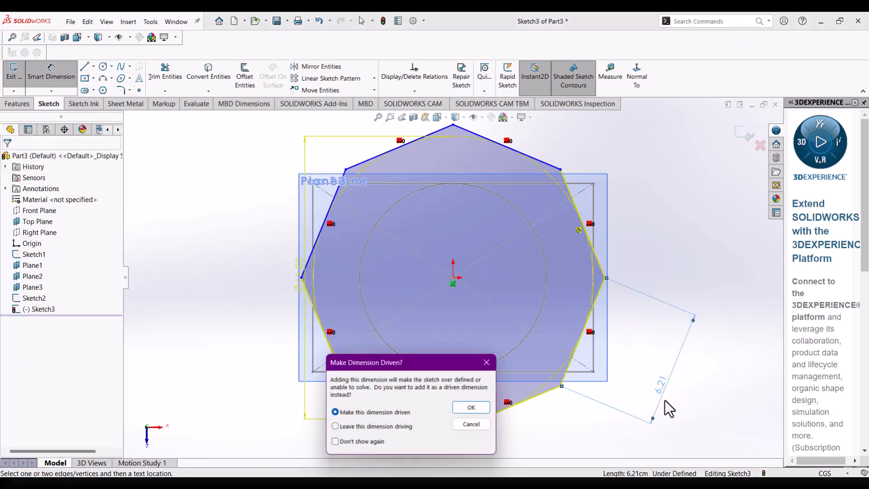
click(484, 427)
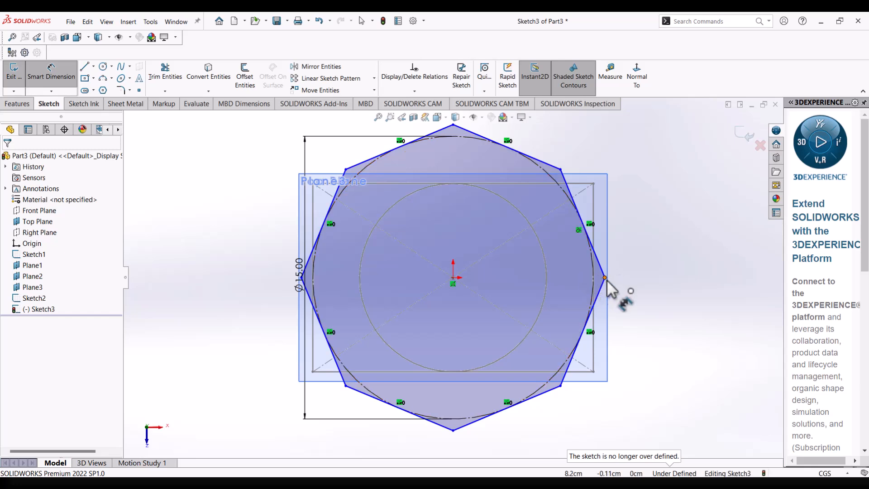
right_click(643, 254)
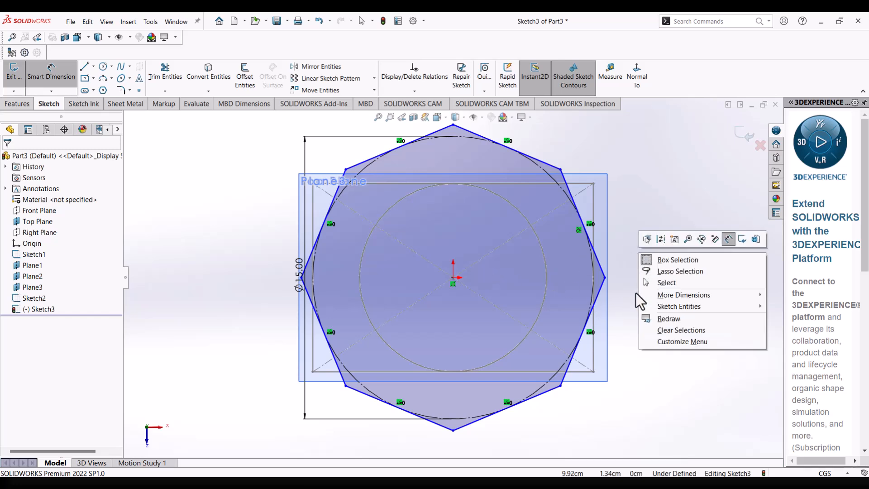
click(675, 282)
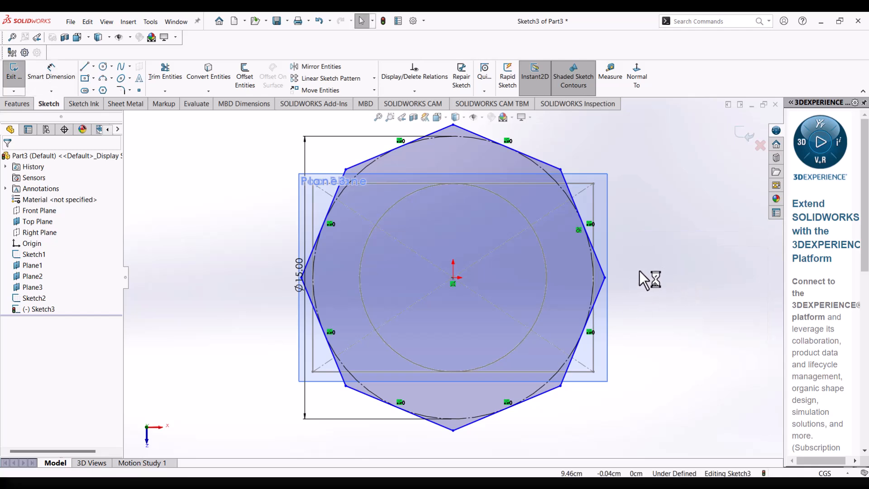
Add a Horizontal relation between the polygon's right vertex and the origin, and exit the sketch.
click(605, 278)
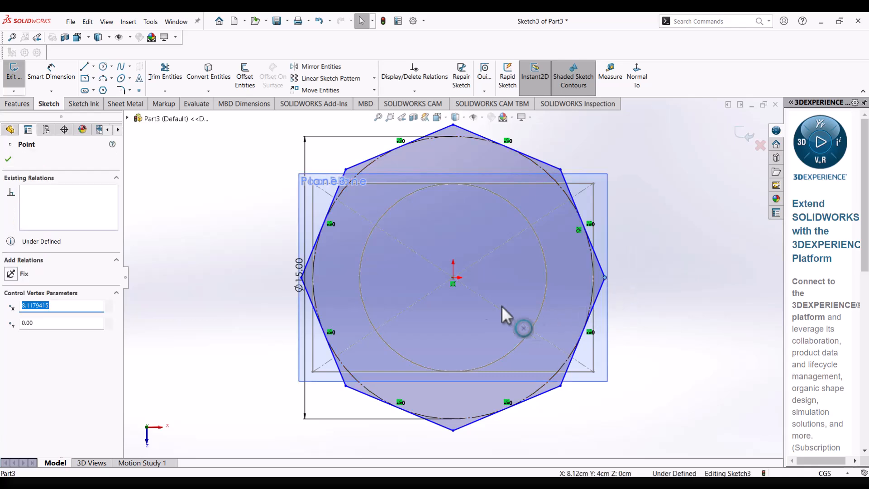
ctrl+click(453, 277)
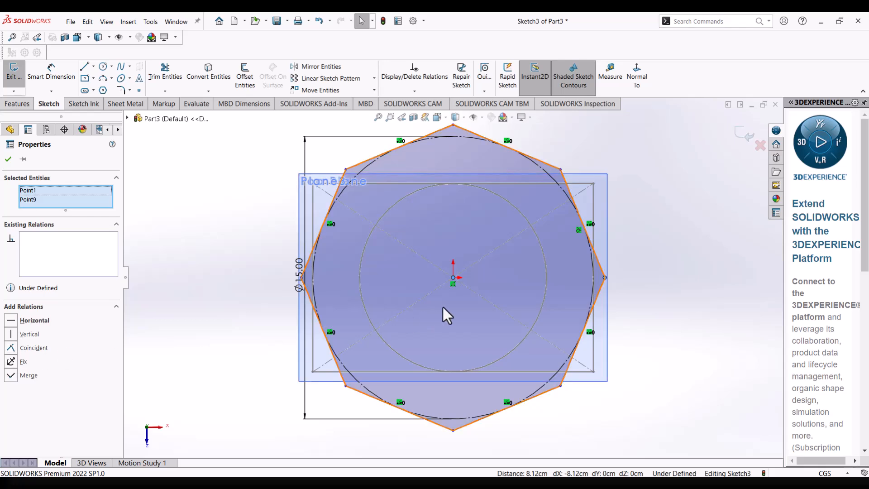
click(13, 320)
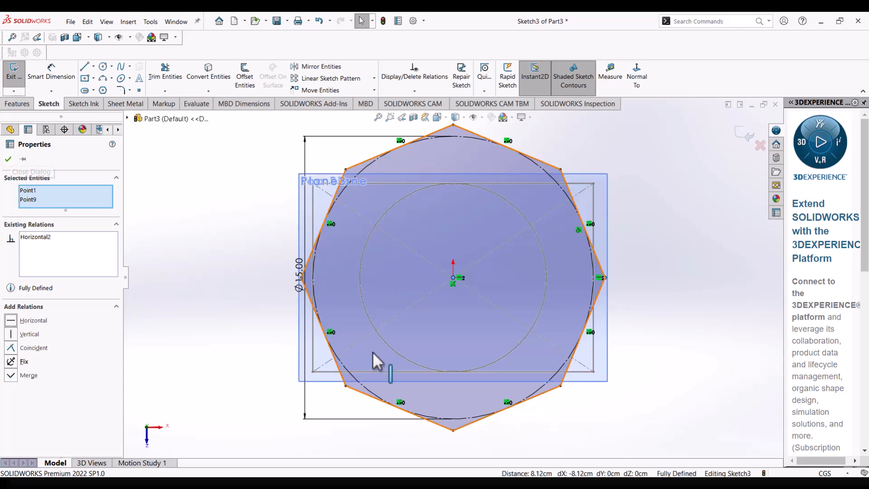
click(7, 159)
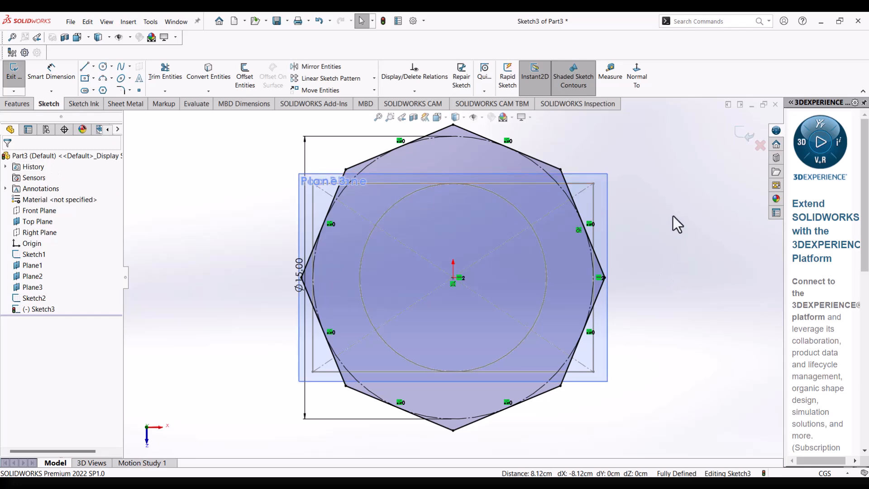
click(741, 135)
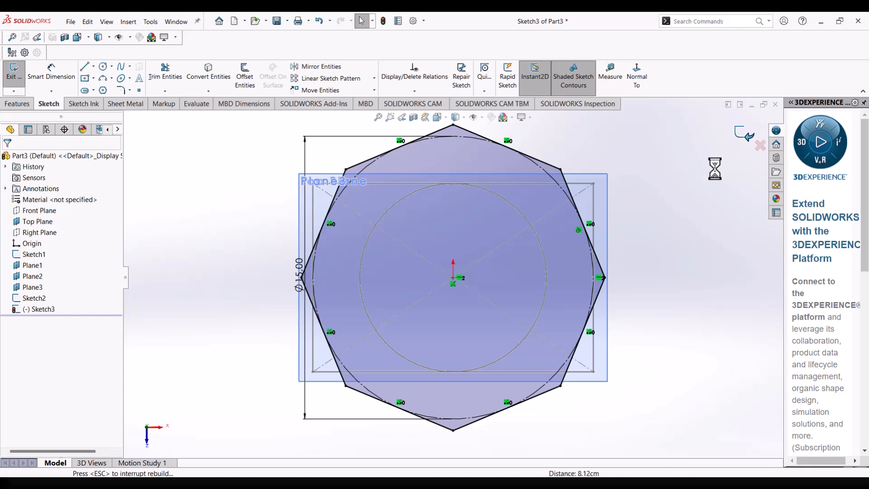
Start a new sketch on Plane3, the uppermost offset plane.
middle_drag(651, 293, 644, 156)
mouse_move(650, 209)
middle_down()
mouse_move(643, 200)
mouse_move(653, 159)
mouse_move(646, 190)
middle_up()
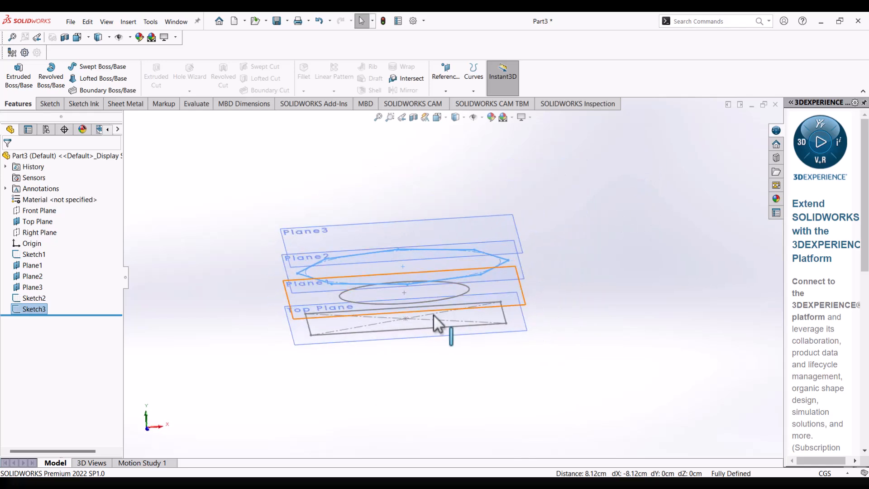
mouse_move(367, 291)
middle_down()
mouse_move(394, 318)
mouse_move(378, 281)
mouse_move(398, 249)
mouse_move(426, 282)
middle_up()
click(331, 249)
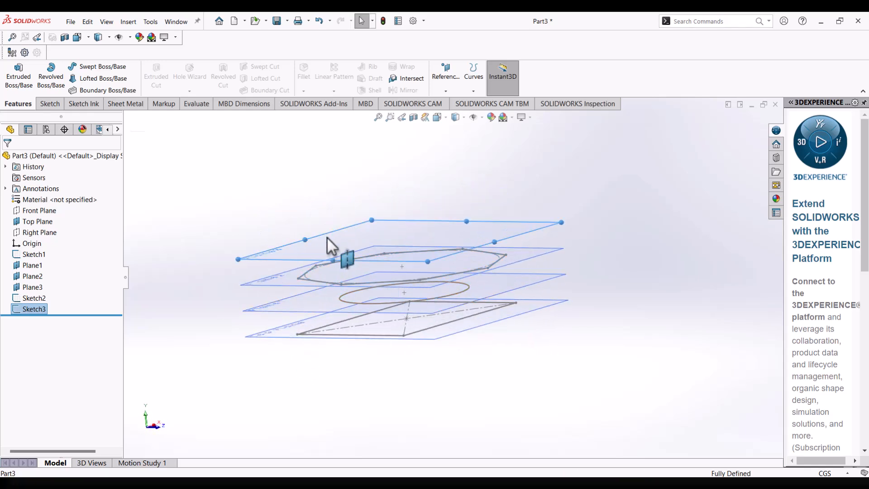
right_click(328, 239)
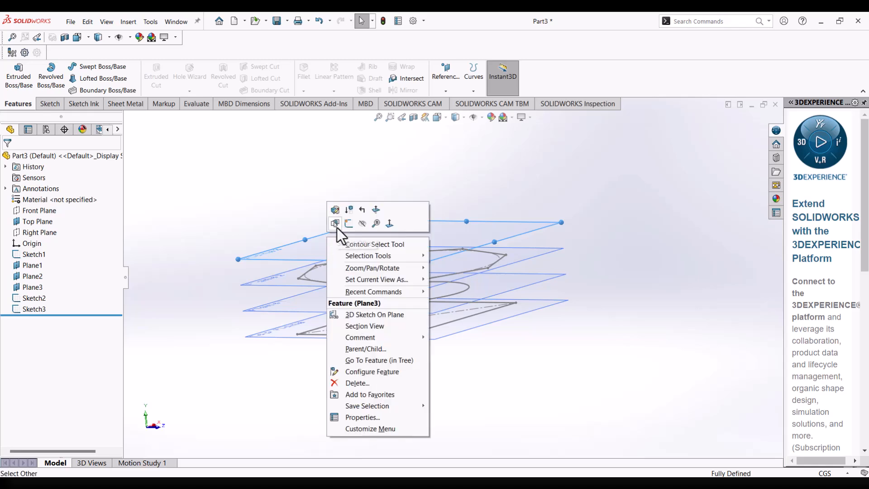
click(349, 222)
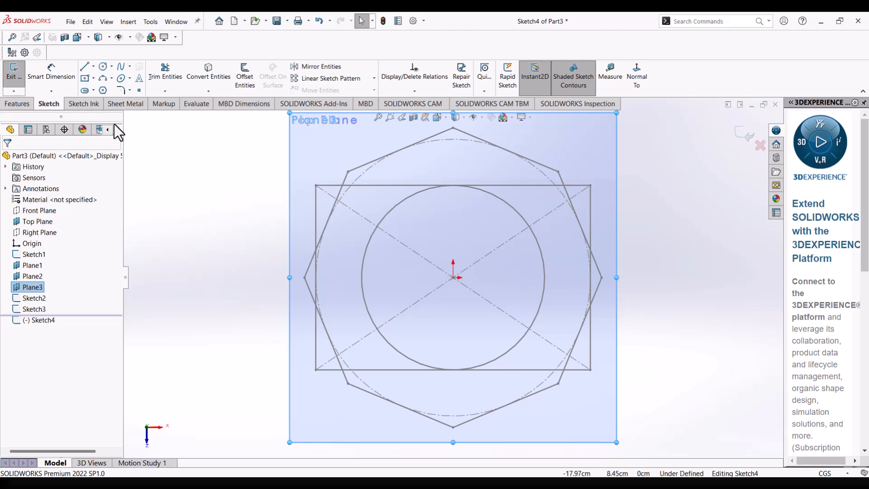
Draw a 15 by 10 cm center rectangle from the origin to the base rectangle's corner, and exit the sketch.
click(94, 78)
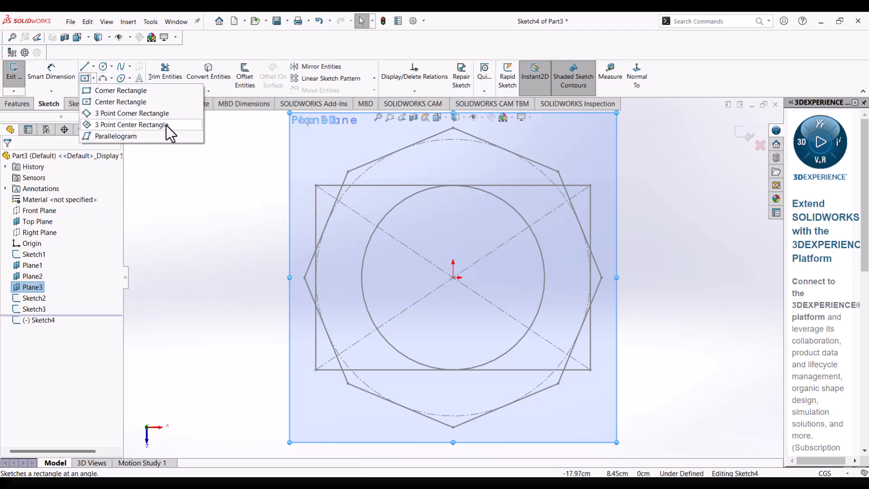
click(106, 102)
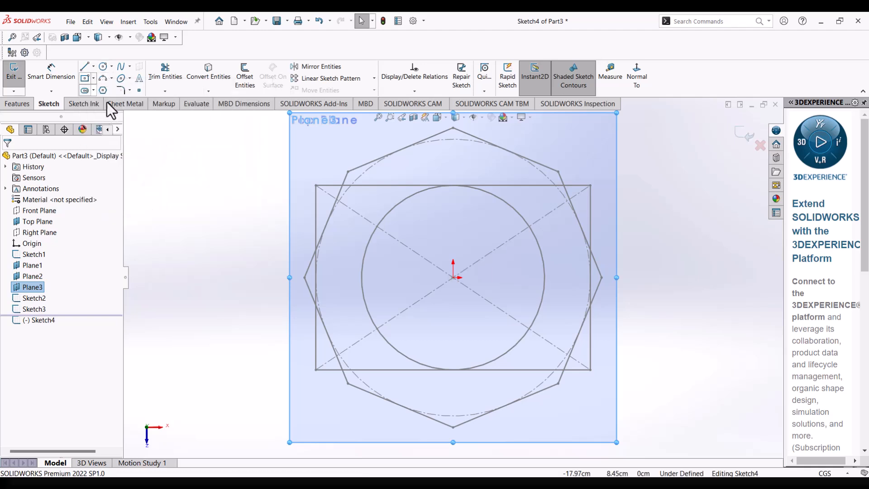
click(454, 277)
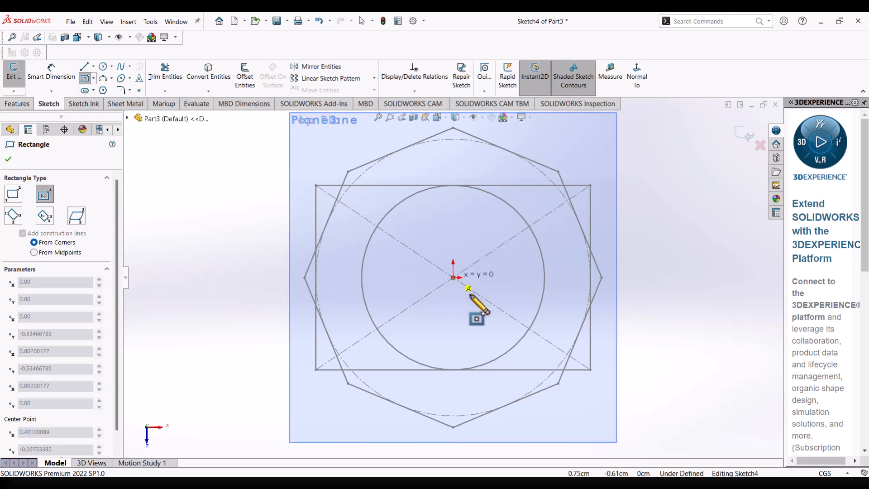
click(590, 370)
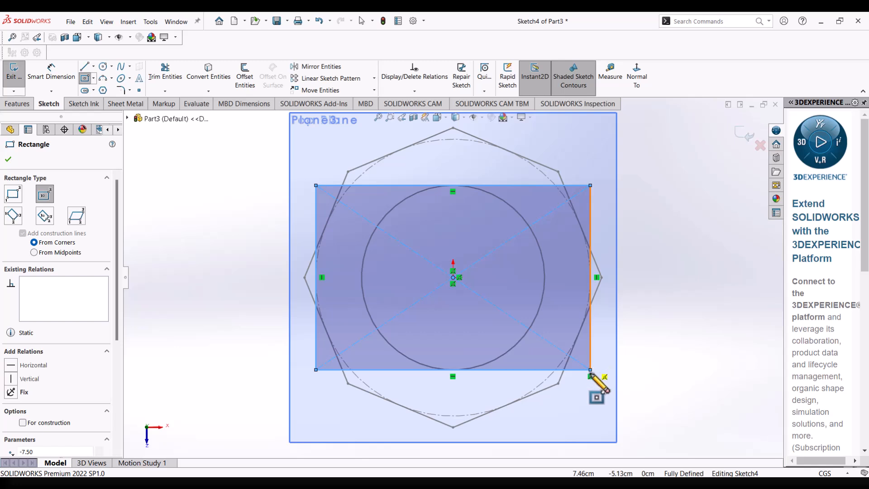
click(12, 159)
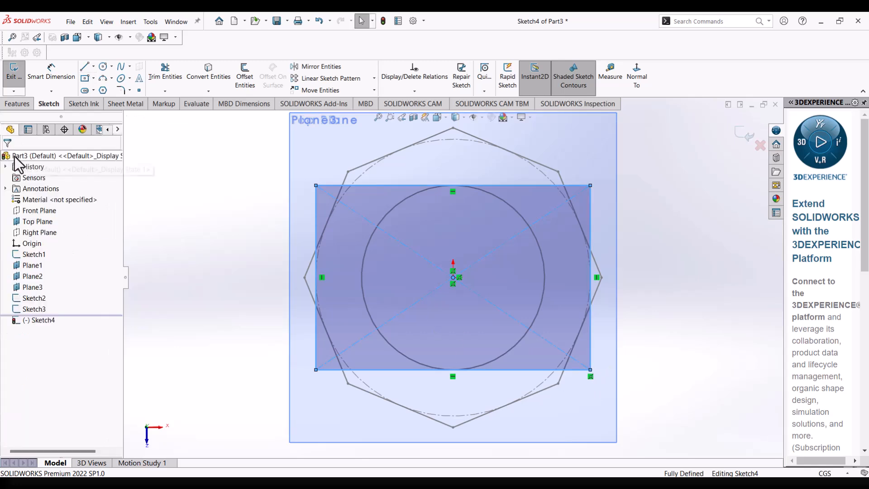
click(664, 258)
middle_drag(664, 258, 664, 229)
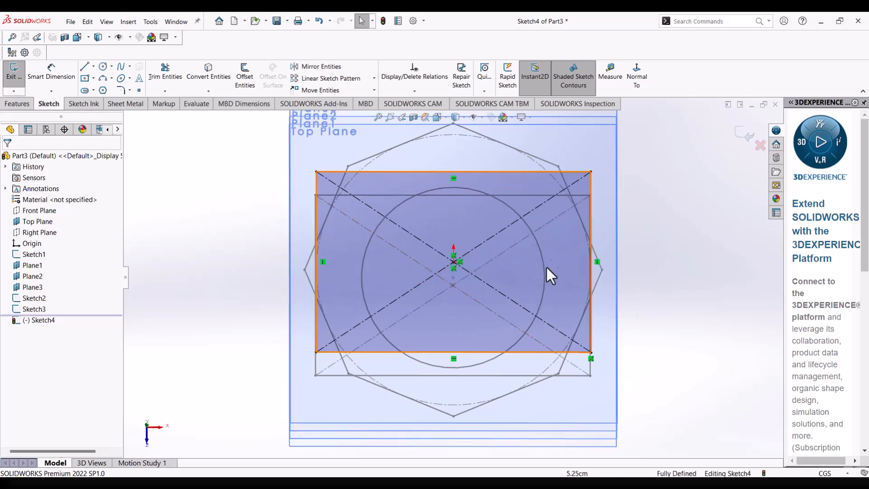
middle_drag(586, 360, 589, 369)
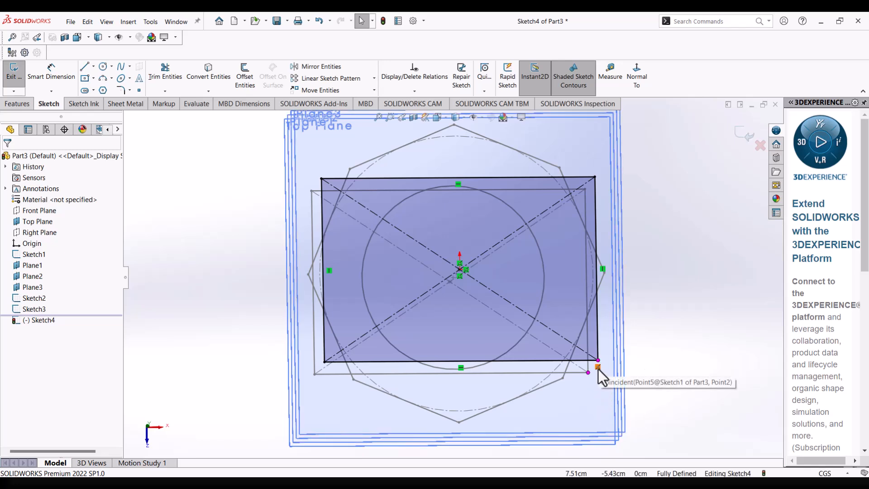
mouse_move(647, 294)
middle_down()
mouse_move(642, 205)
mouse_move(664, 178)
mouse_move(699, 200)
mouse_move(677, 174)
mouse_move(594, 128)
mouse_move(615, 161)
middle_up()
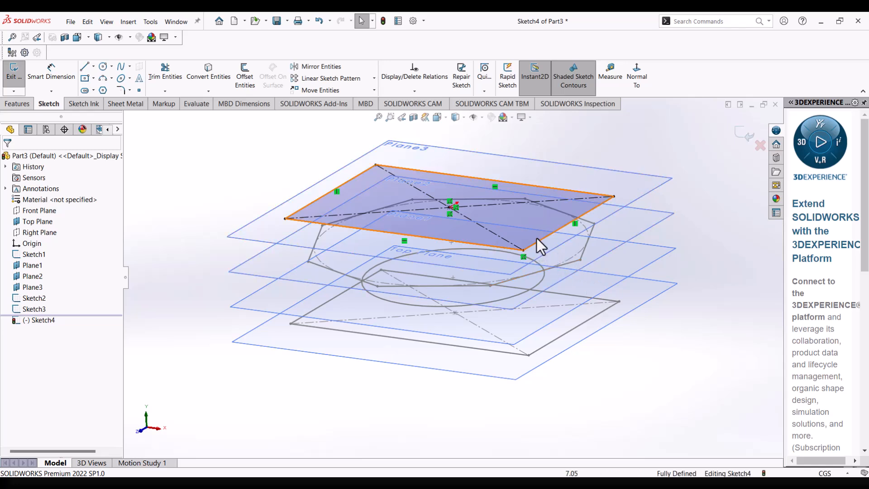
scroll(566, 243, up, 1)
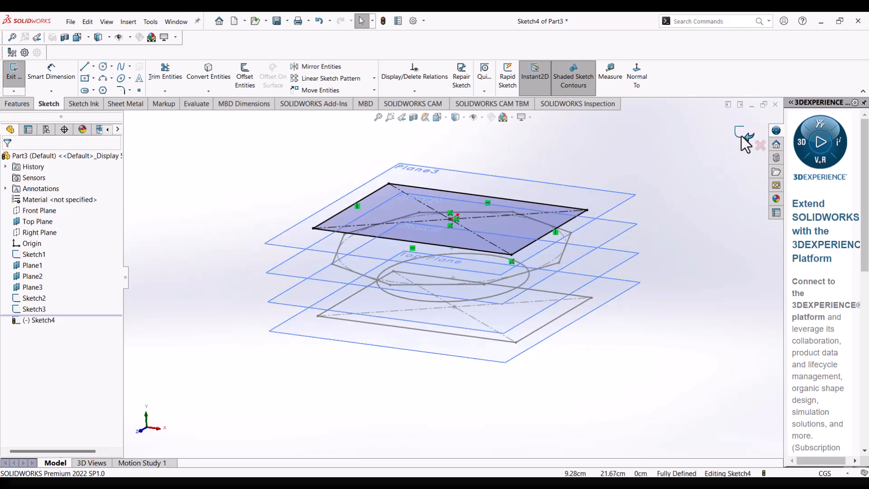
click(741, 135)
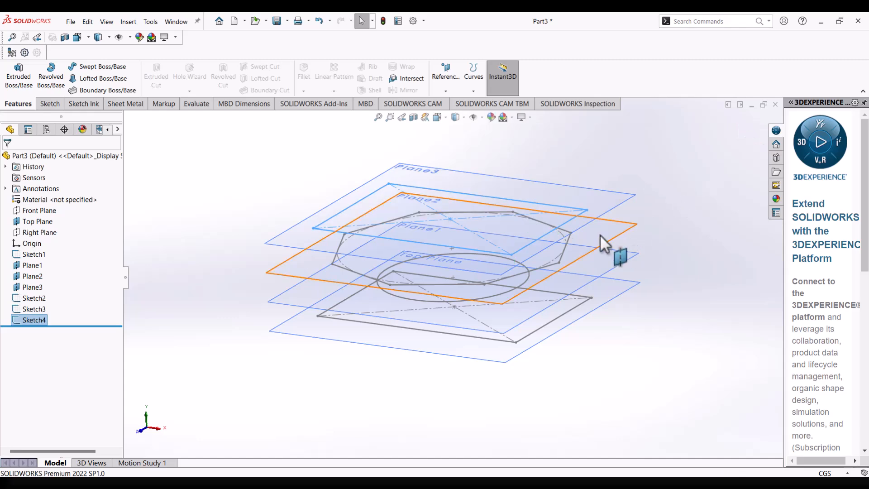
Start a Lofted Boss/Base and remove the preselected Sketch4 from its profiles.
mouse_move(567, 244)
middle_down()
mouse_move(626, 268)
mouse_move(666, 250)
mouse_move(639, 250)
mouse_move(612, 287)
mouse_move(576, 269)
mouse_move(561, 202)
mouse_move(608, 244)
middle_up()
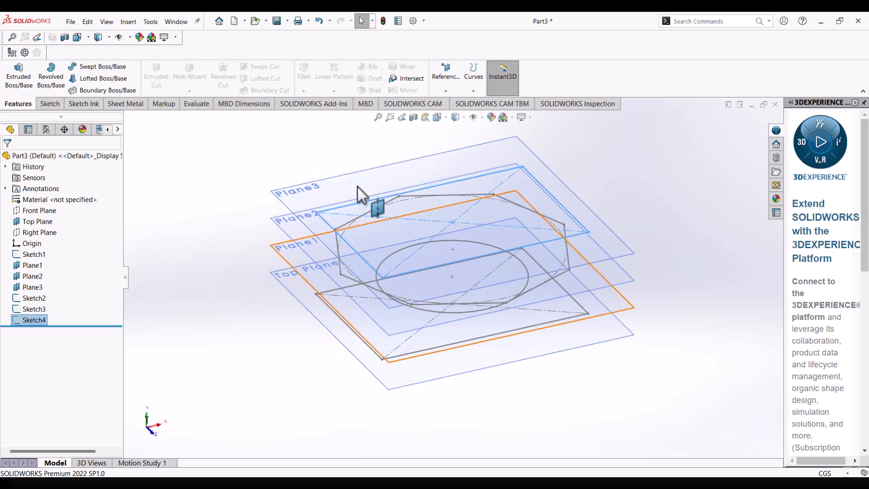
click(104, 78)
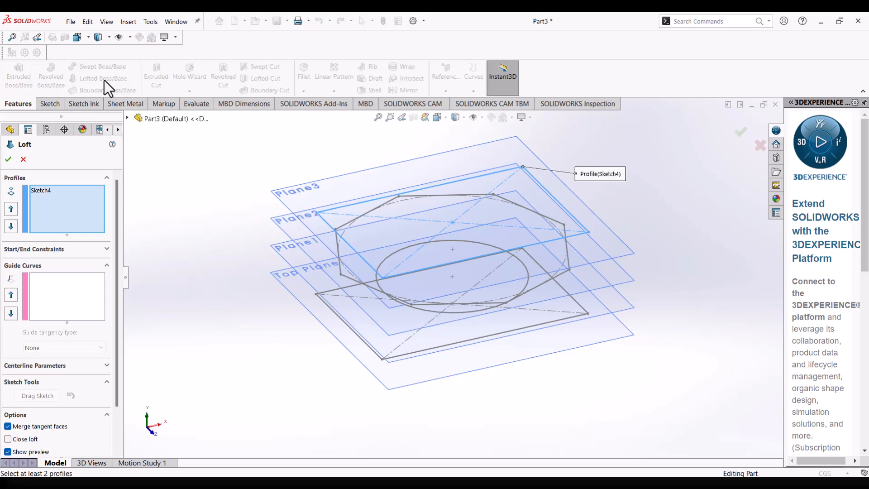
middle_drag(389, 356, 366, 235)
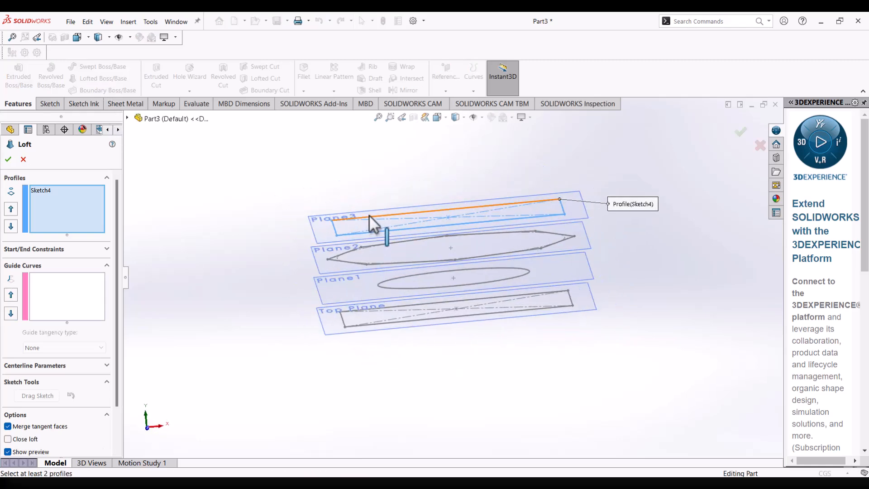
middle_drag(444, 243, 182, 203)
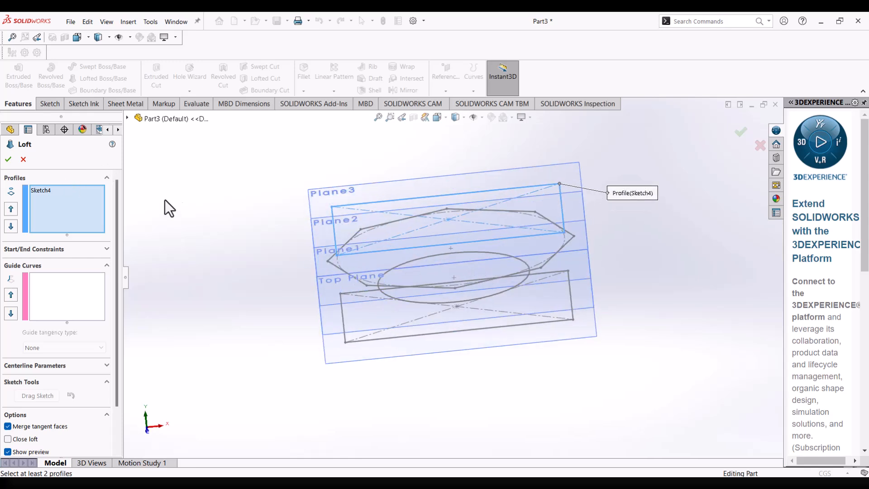
click(45, 192)
right_click(60, 195)
click(62, 200)
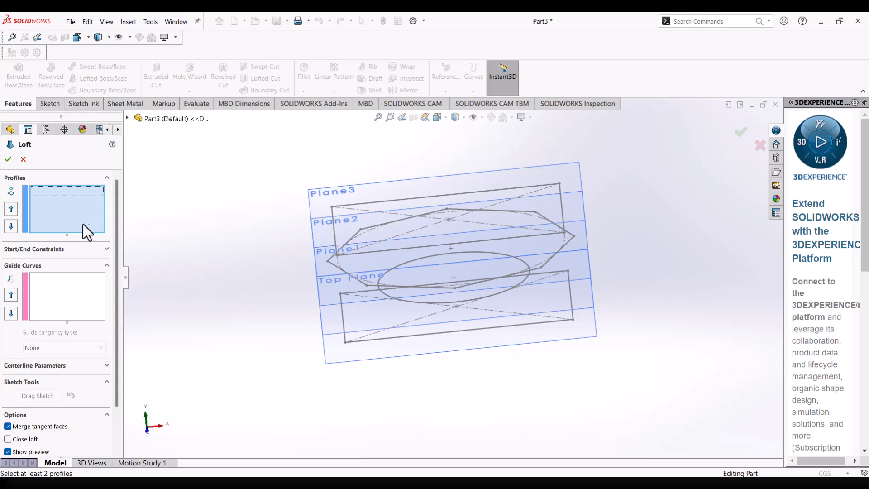
Add the base rectangle, picked at its front-left corner, and the circle above it as the first two loft profiles.
click(346, 343)
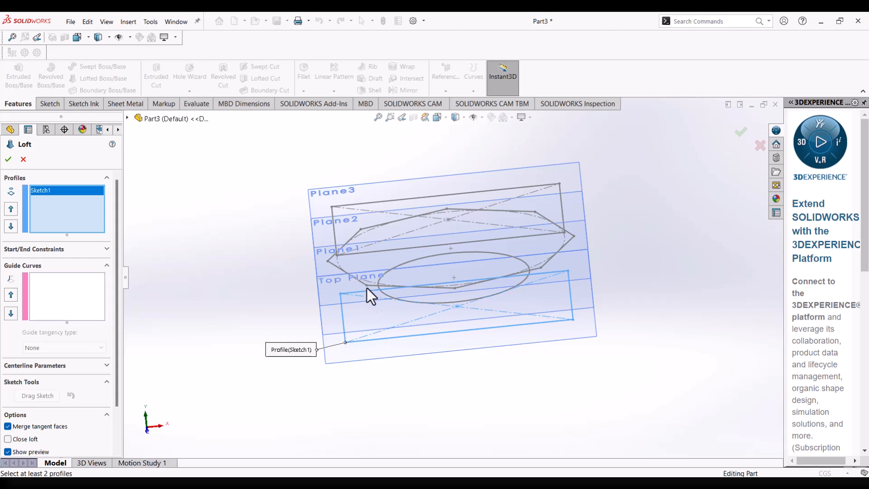
scroll(367, 286, down, 1)
mouse_move(368, 285)
middle_down()
mouse_move(369, 262)
mouse_move(385, 272)
middle_up()
mouse_move(436, 298)
middle_down()
mouse_move(448, 284)
mouse_move(460, 287)
middle_up()
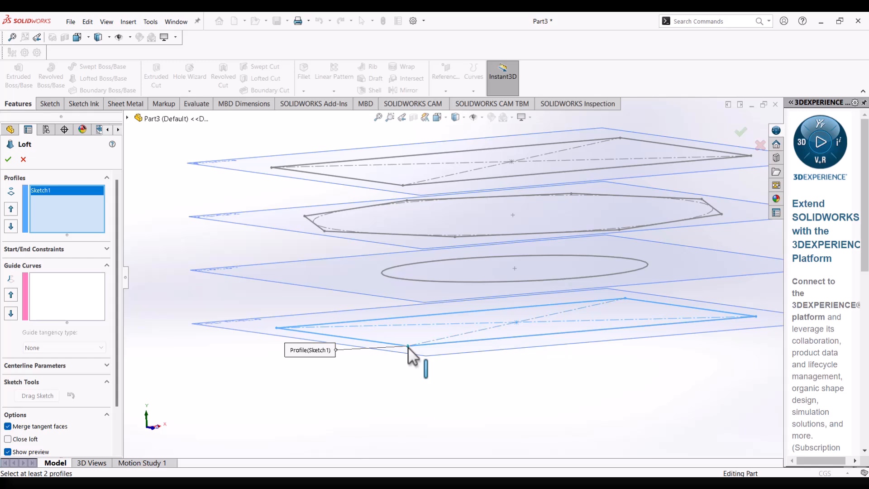
click(430, 281)
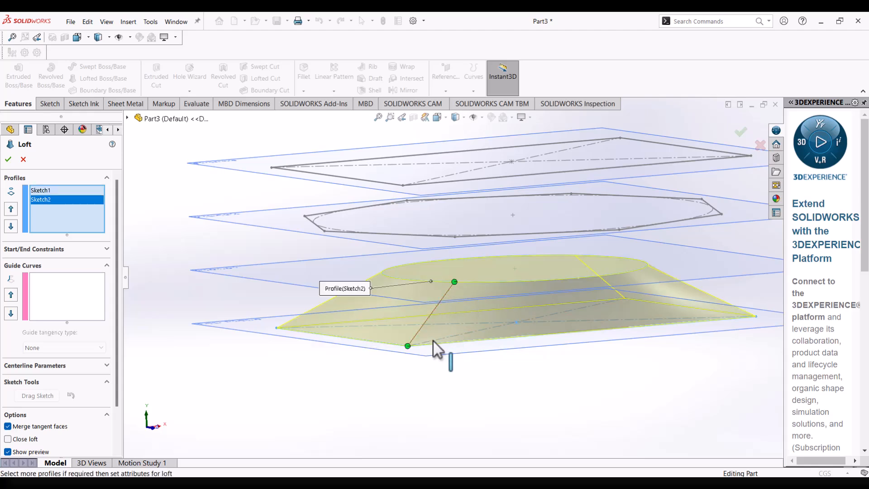
Add the octagon, picked at its front vertex, and the top rectangle, picked at its front-left corner, as the last two loft profiles.
middle_drag(449, 332, 460, 354)
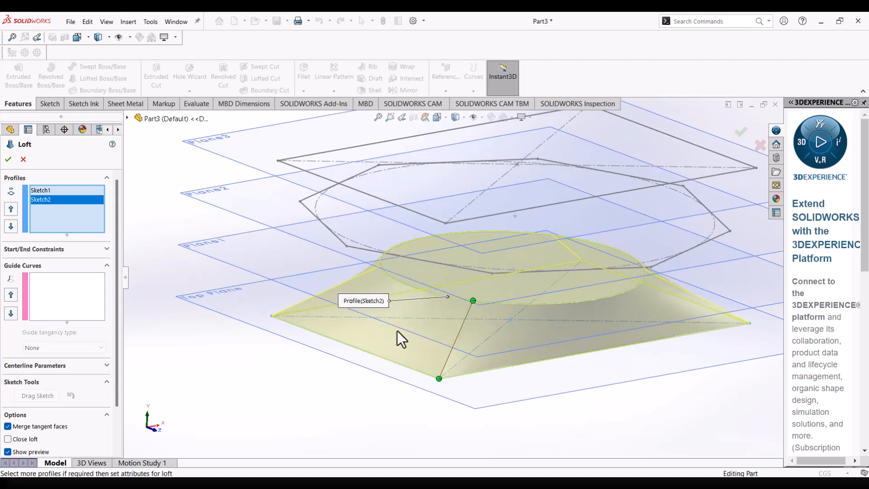
middle_drag(493, 309, 487, 298)
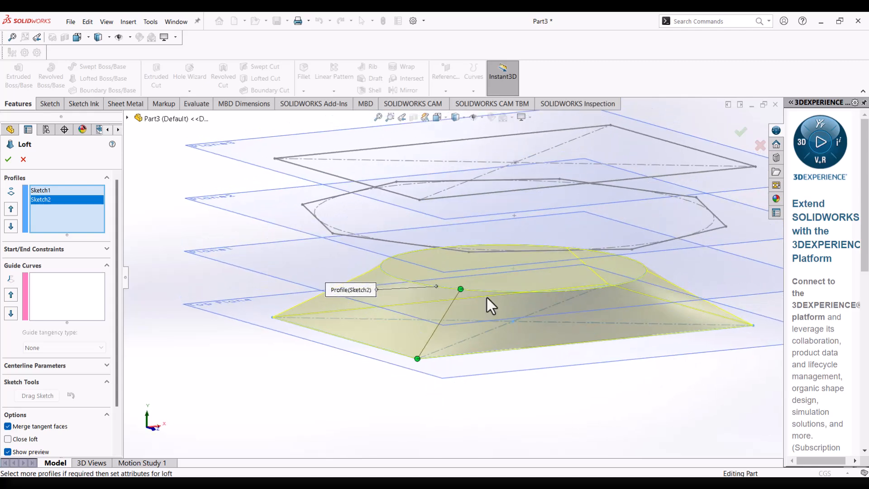
click(468, 251)
mouse_move(479, 253)
middle_down()
mouse_move(520, 230)
mouse_move(454, 227)
mouse_move(444, 235)
mouse_move(498, 245)
mouse_move(505, 235)
mouse_move(471, 246)
mouse_move(484, 258)
middle_up()
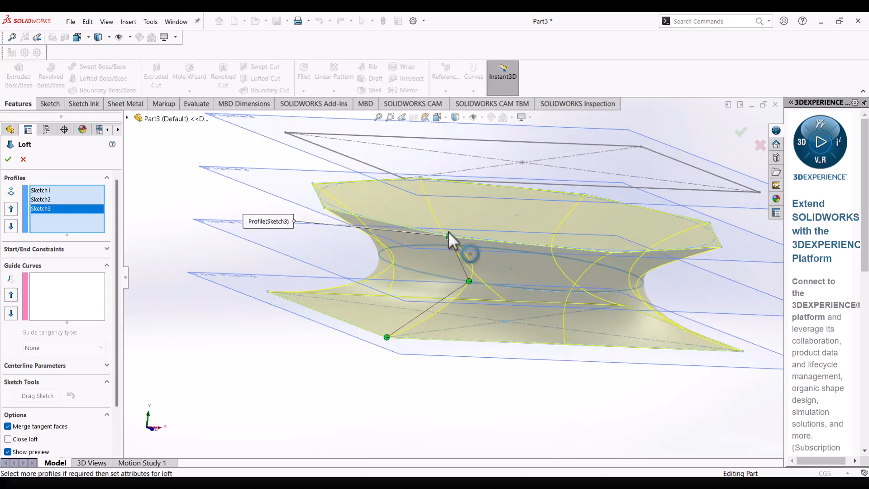
mouse_move(444, 190)
middle_down()
mouse_move(466, 175)
mouse_move(454, 198)
mouse_move(439, 202)
middle_up()
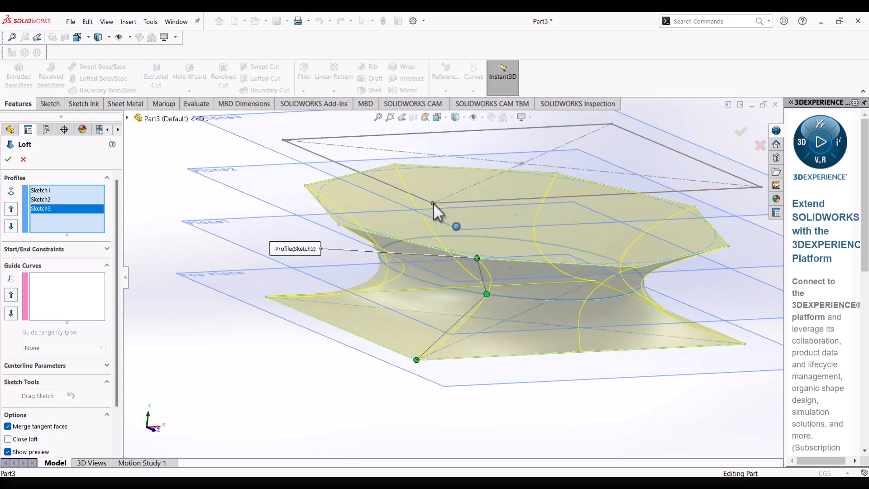
click(433, 203)
Check the loft preview through the four profiles from several angles and accept the feature.
mouse_move(466, 223)
middle_down()
mouse_move(431, 171)
mouse_move(529, 193)
mouse_move(466, 167)
mouse_move(433, 192)
mouse_move(425, 230)
mouse_move(438, 260)
mouse_move(527, 240)
mouse_move(532, 196)
mouse_move(595, 215)
mouse_move(603, 252)
mouse_move(460, 334)
mouse_move(442, 355)
mouse_move(501, 384)
middle_up()
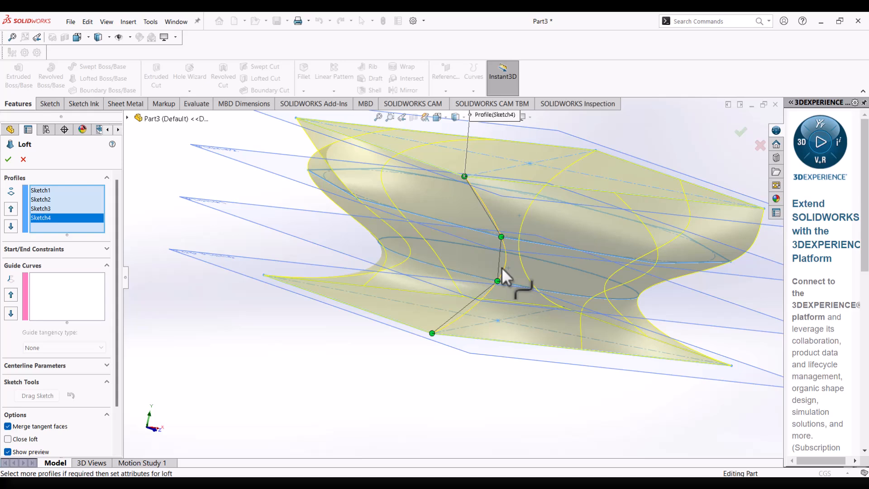
middle_drag(502, 267, 471, 260)
scroll(470, 259, up, 2)
scroll(493, 224, down, 2)
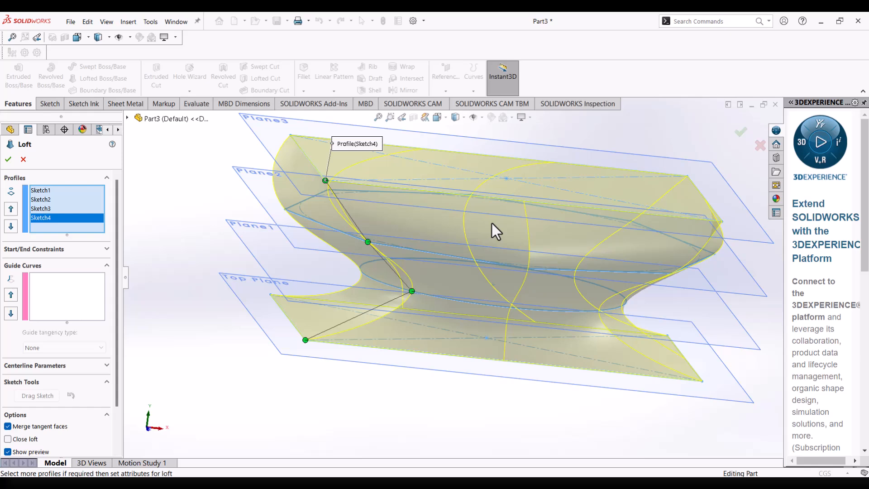
middle_drag(490, 224, 513, 224)
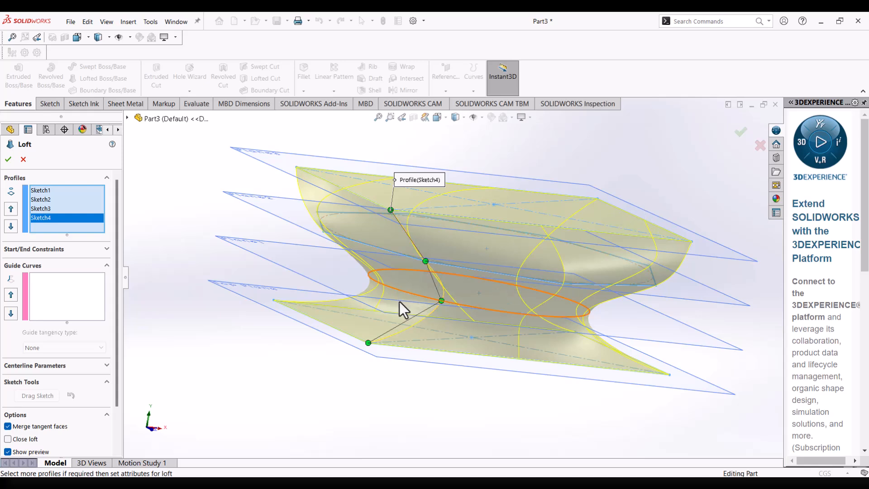
middle_drag(406, 307, 406, 326)
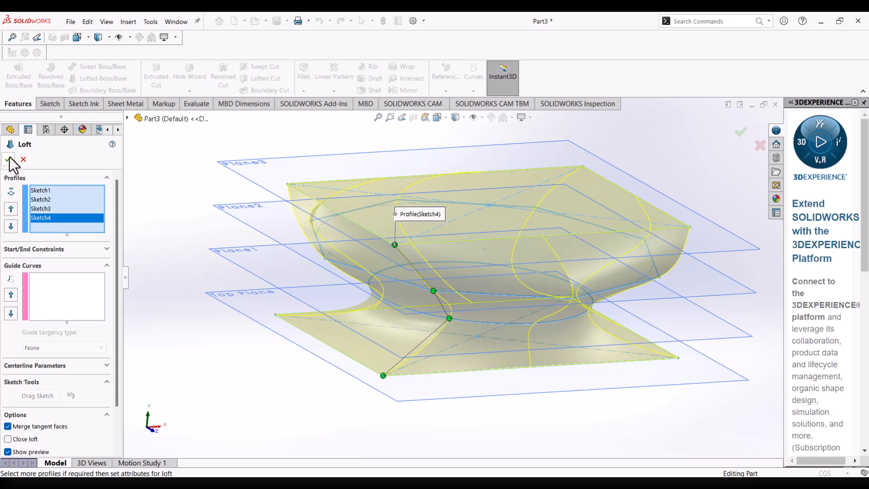
key(Return)
middle_drag(386, 270, 258, 272)
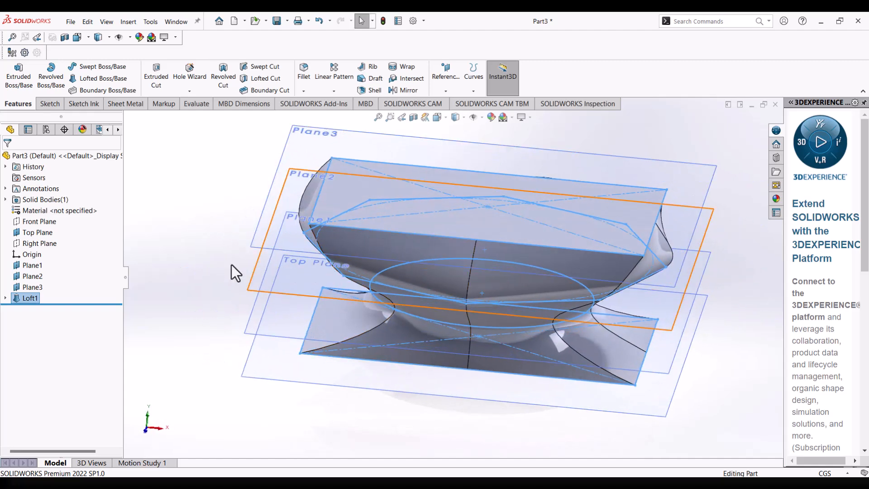
Hide Plane3, Plane2, Plane1 and the Top Plane.
click(40, 288)
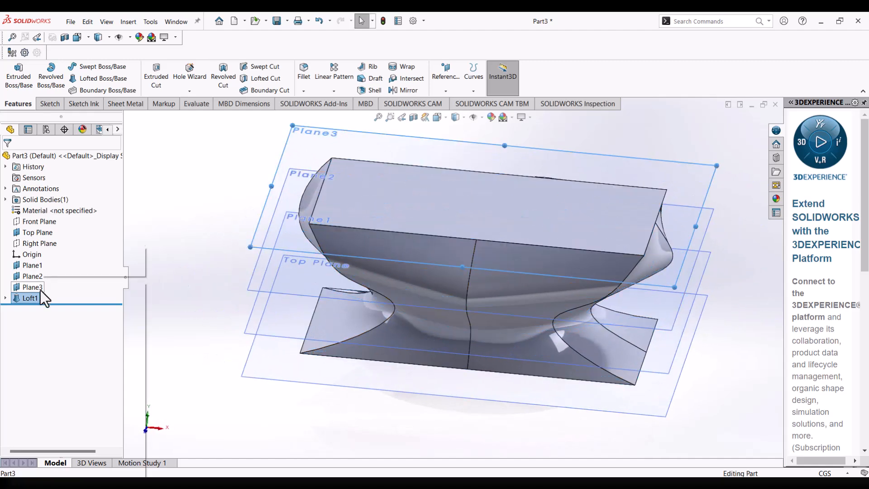
right_click(40, 288)
click(62, 269)
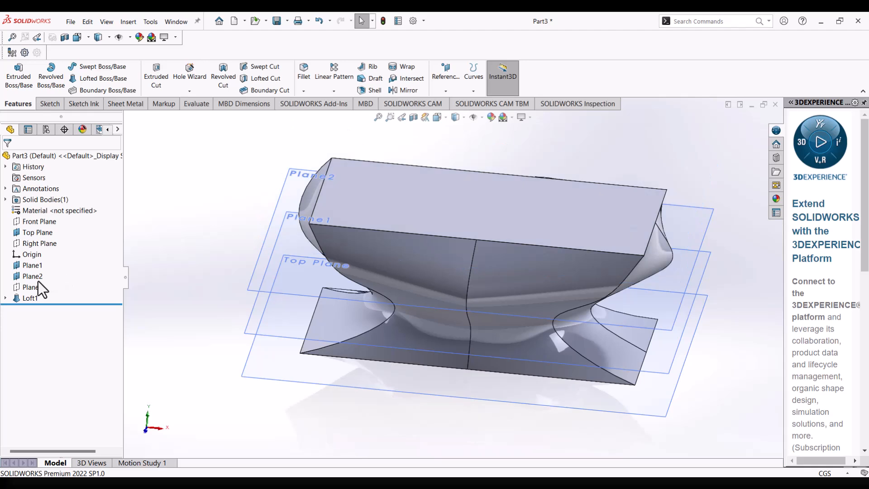
click(38, 280)
right_click(37, 280)
click(59, 265)
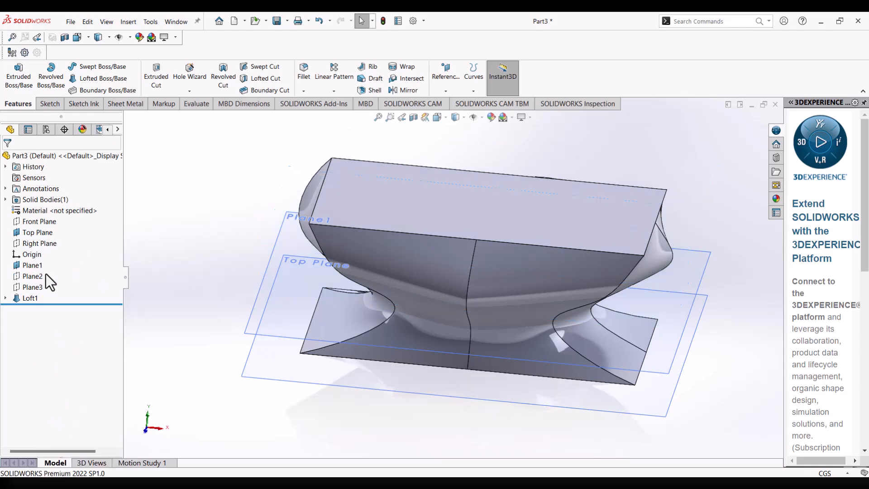
right_click(31, 267)
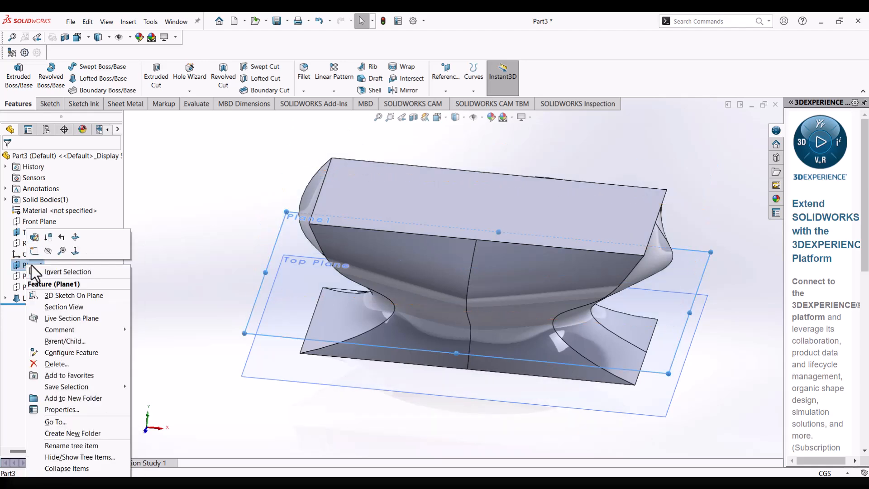
click(57, 250)
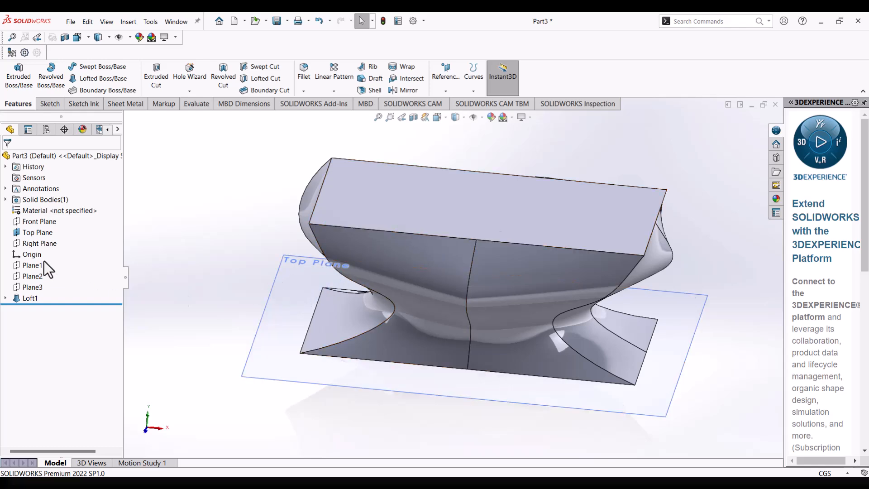
click(37, 233)
right_click(37, 234)
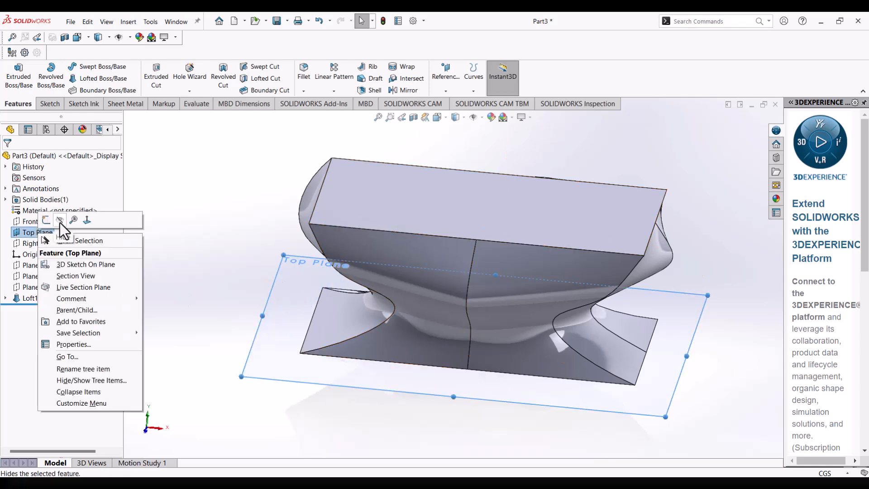
click(59, 221)
middle_drag(351, 249, 407, 179)
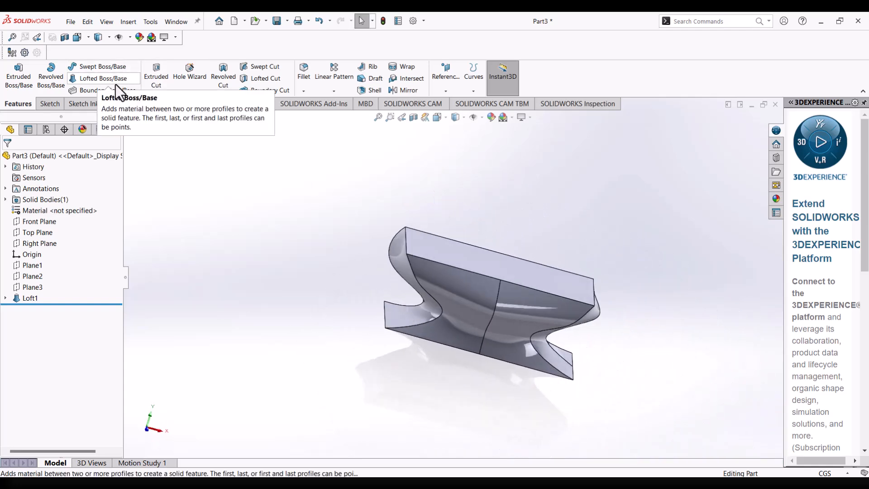
Show the Top Plane, Plane1, Plane2 and Plane3 again.
middle_drag(506, 316, 529, 359)
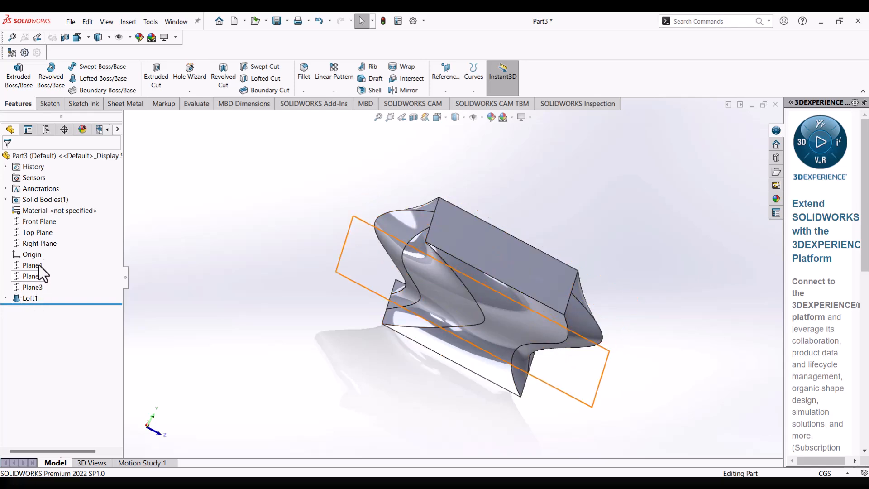
click(44, 235)
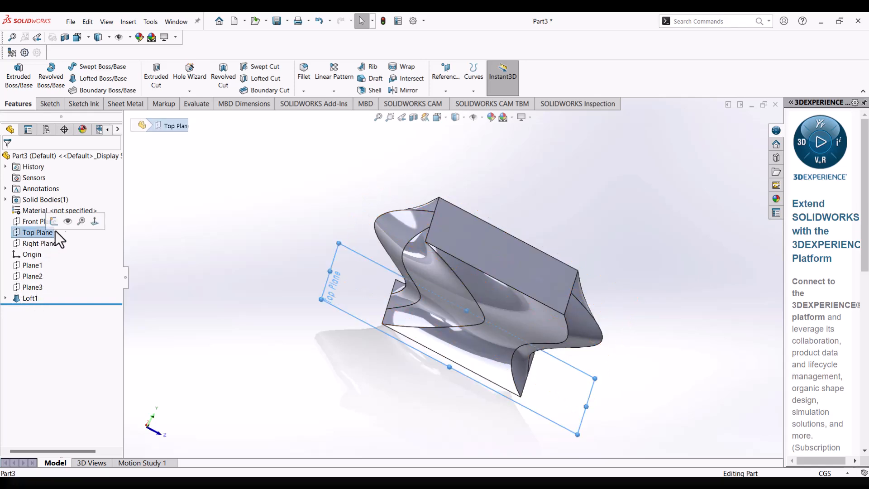
click(29, 264)
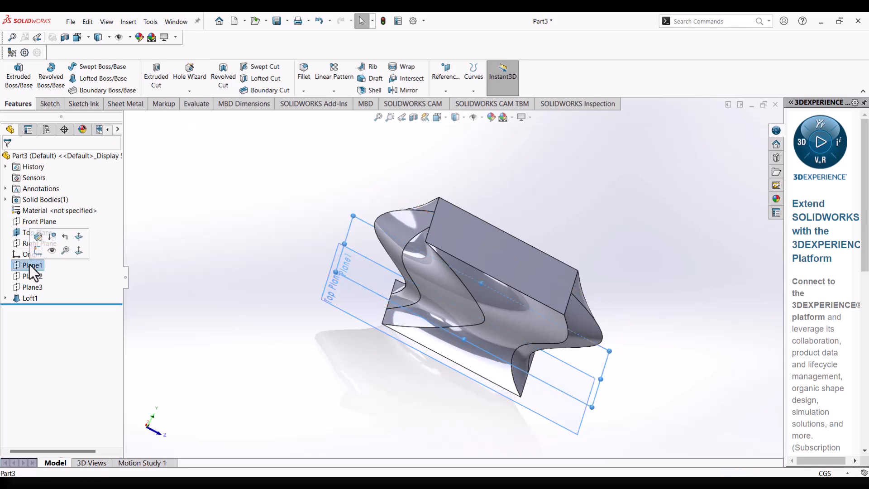
click(47, 251)
click(33, 276)
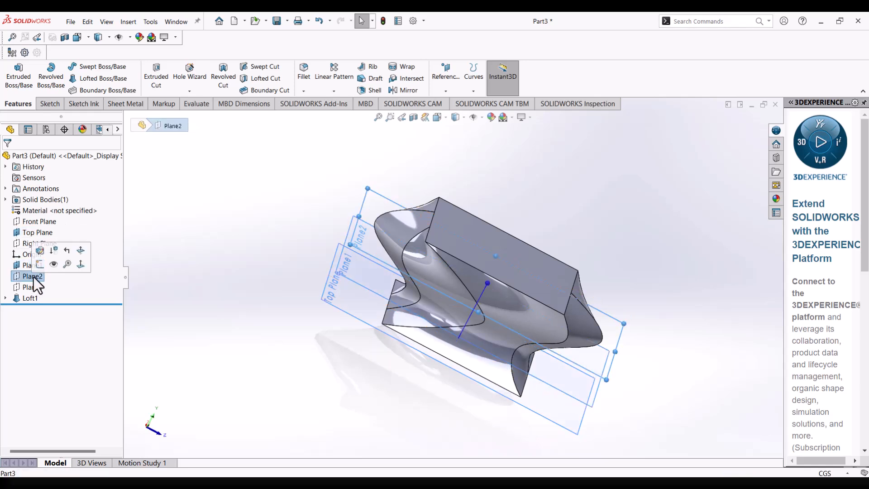
click(34, 289)
click(54, 276)
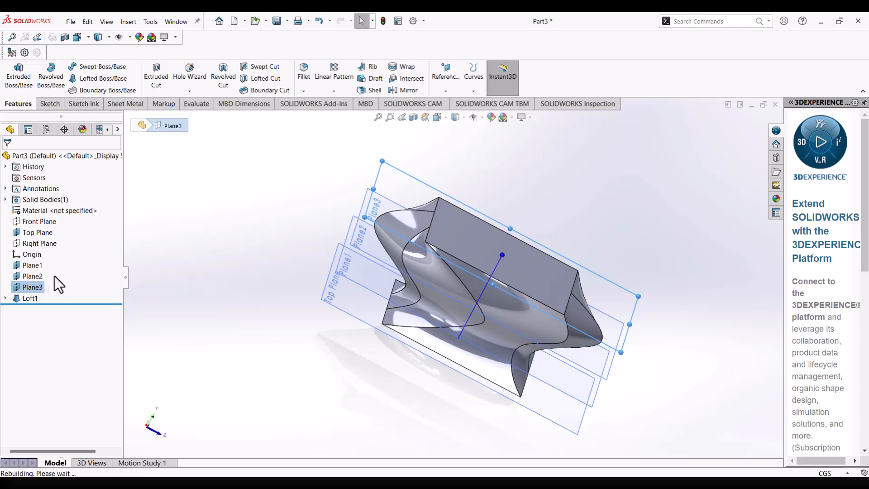
click(164, 292)
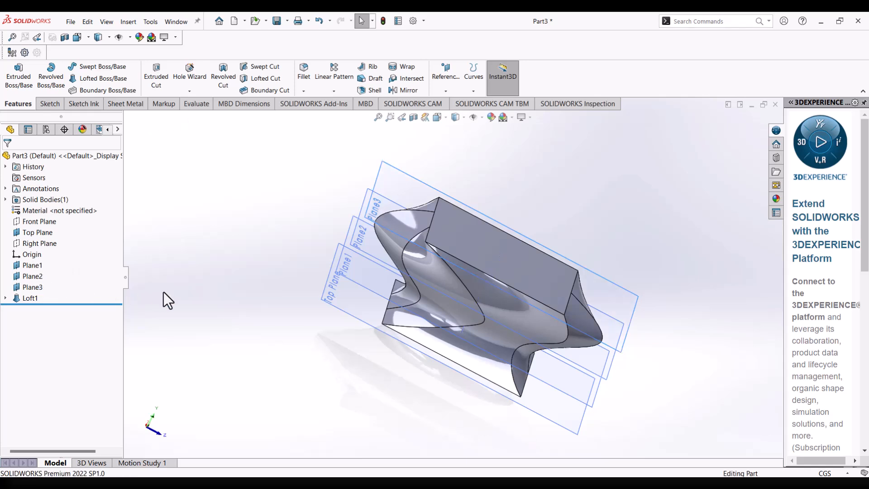
Open the Loft1 feature for editing.
click(24, 298)
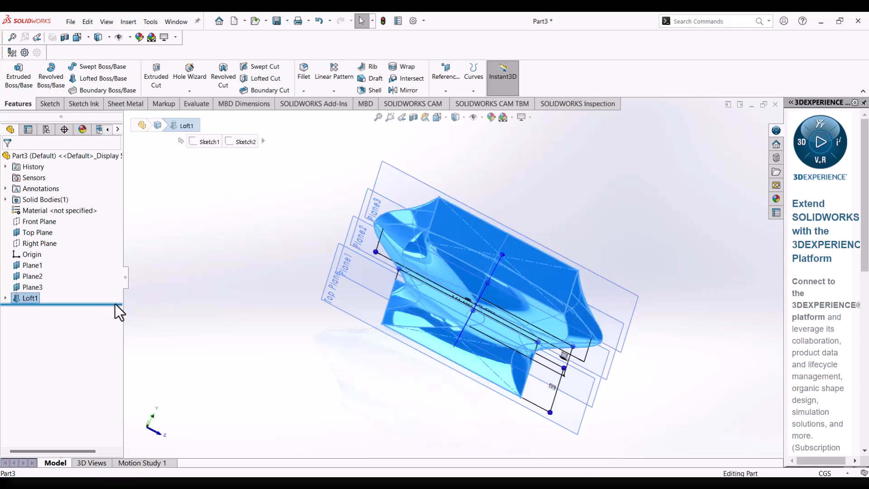
right_click(24, 298)
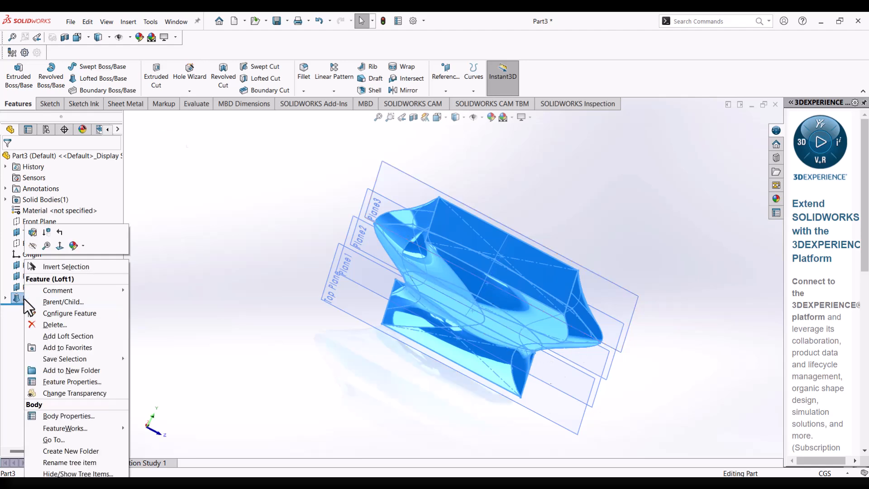
right_click(13, 300)
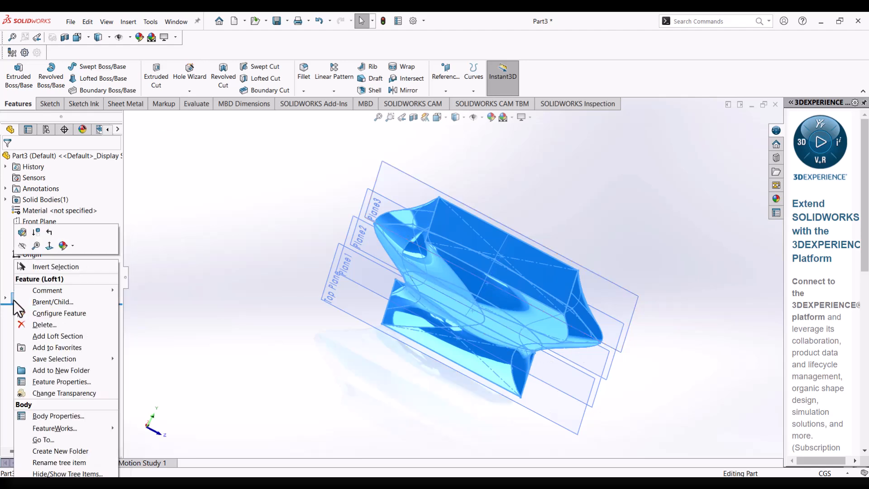
click(23, 235)
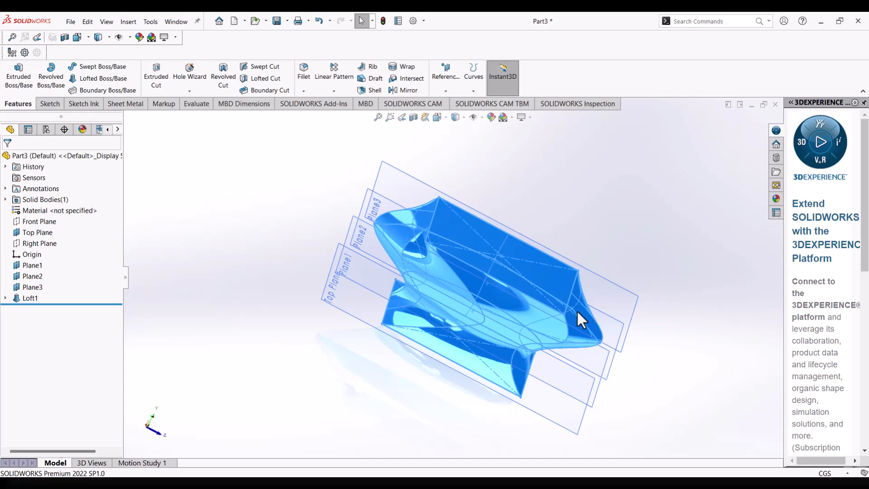
middle_drag(576, 306, 527, 287)
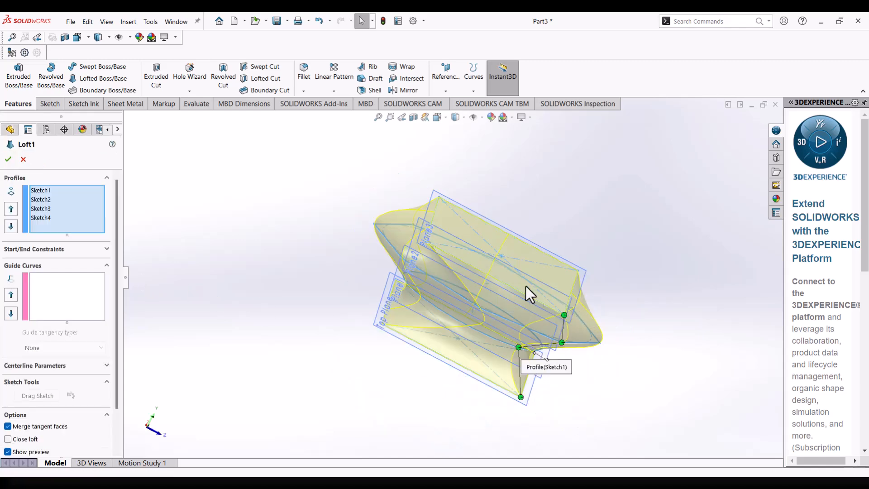
mouse_move(581, 293)
middle_down()
mouse_move(631, 300)
mouse_move(582, 278)
middle_up()
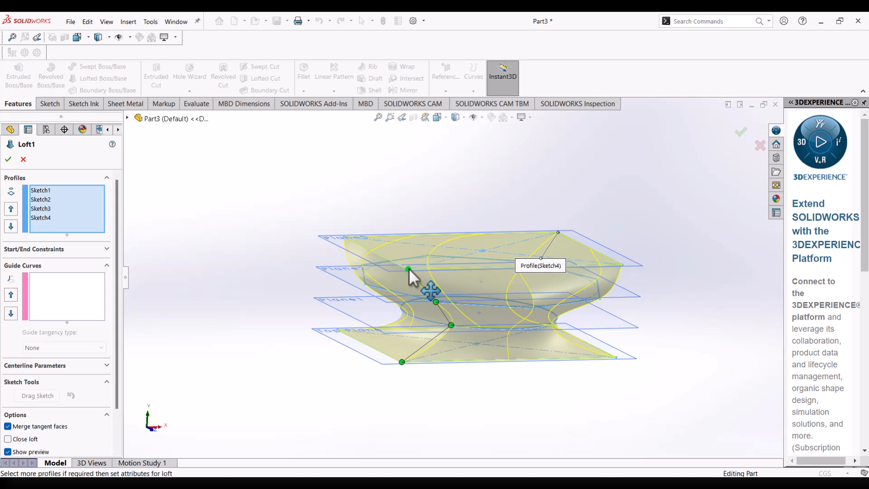
Try the top rectangle's loft connector on its two back corners and return it to the front-left corner.
drag(409, 268, 391, 262)
scroll(410, 275, down, 1)
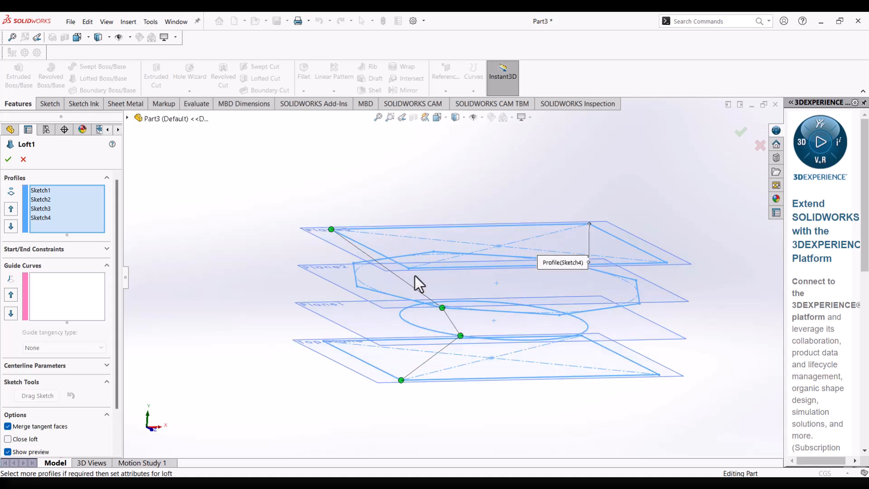
middle_drag(423, 287, 449, 287)
mouse_move(354, 235)
mouse_down()
mouse_move(374, 249)
mouse_move(512, 292)
mouse_up()
middle_drag(528, 310, 507, 296)
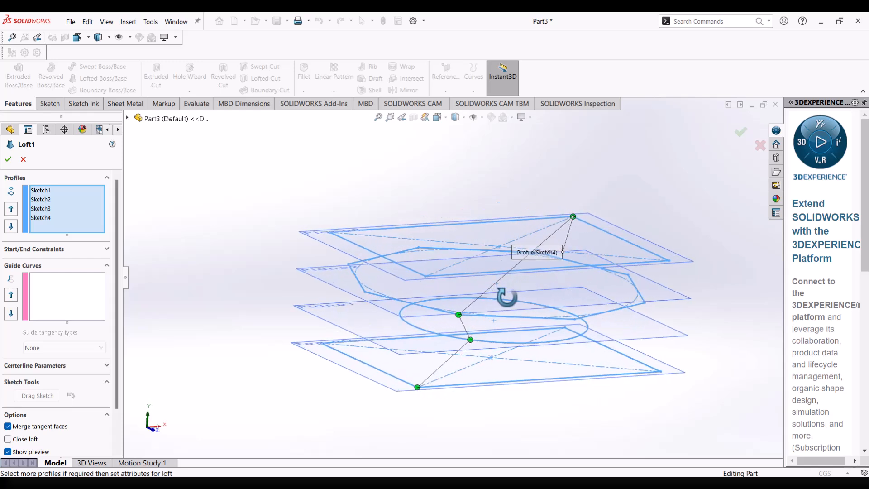
middle_drag(571, 229, 547, 236)
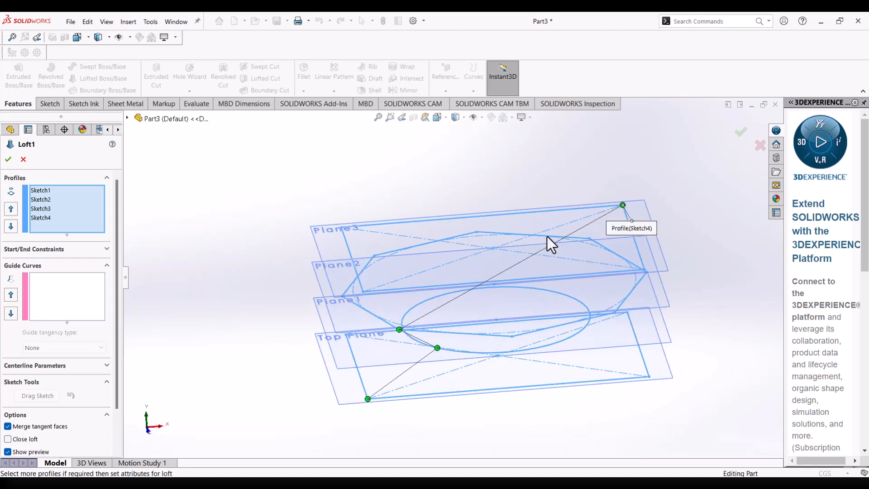
mouse_move(625, 205)
mouse_down()
mouse_move(363, 282)
mouse_move(364, 292)
mouse_up()
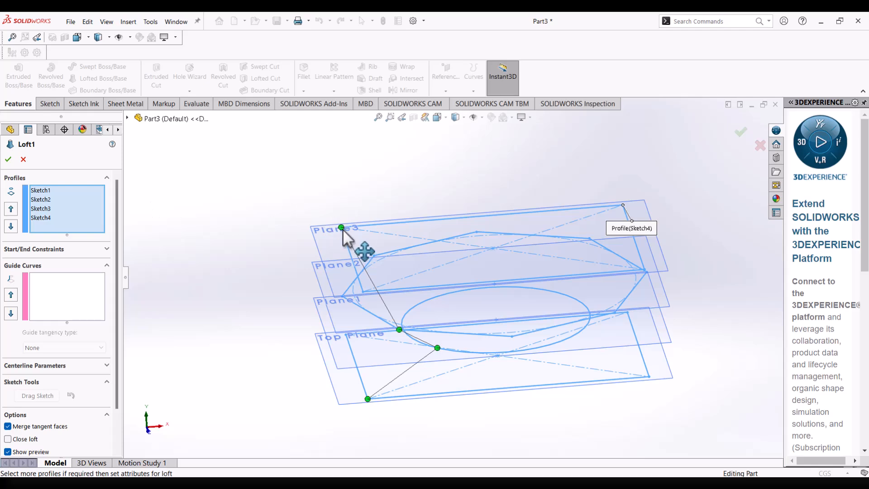
drag(343, 229, 361, 291)
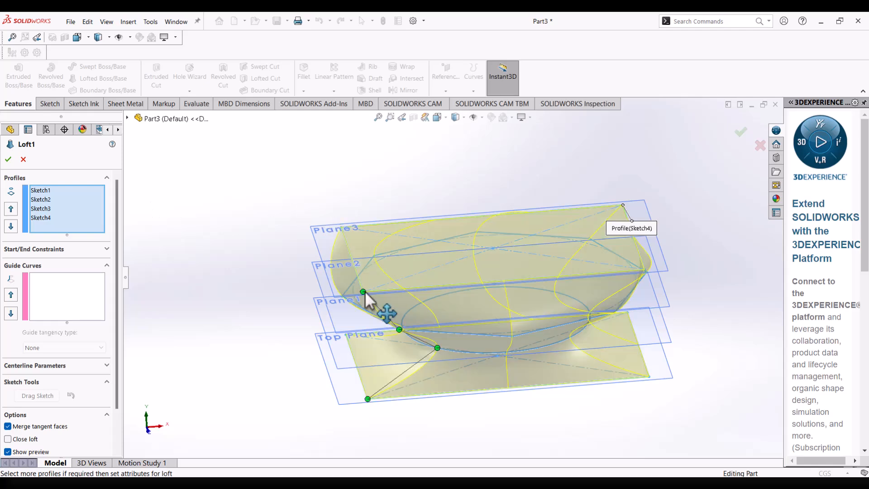
Check the loft preview from the front and at an angle, and accept the Loft1 edit.
middle_drag(435, 298, 386, 268)
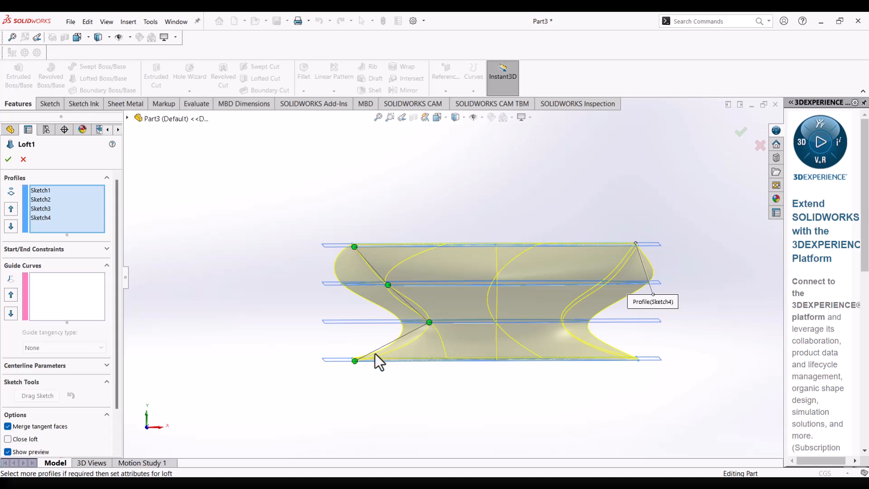
middle_drag(246, 276, 278, 283)
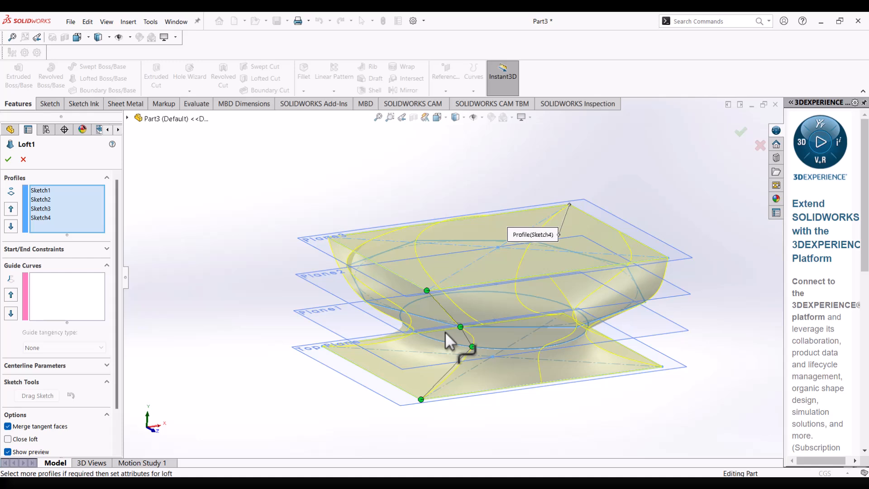
click(9, 159)
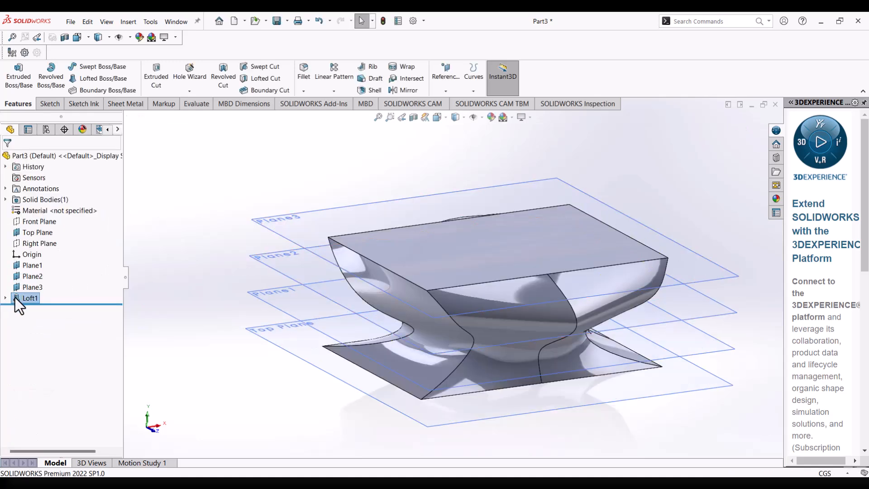
Delete the Loft1 feature without deleting its absorbed sketches.
right_click(18, 297)
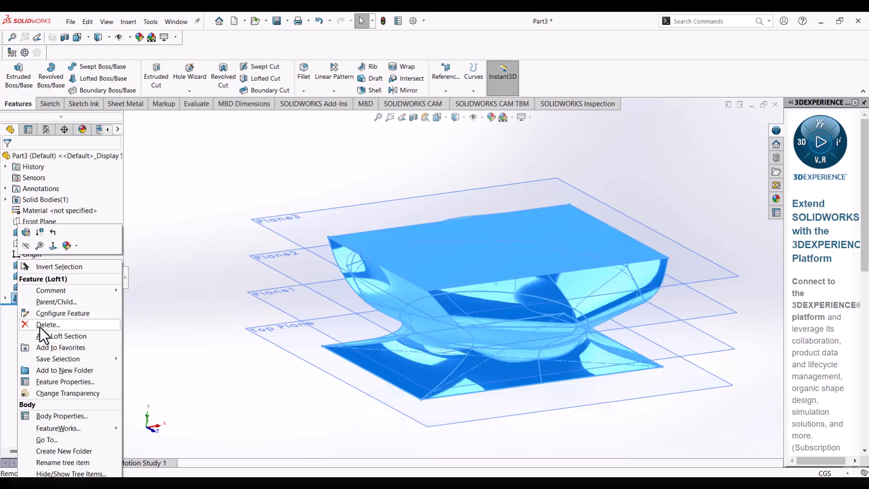
click(48, 325)
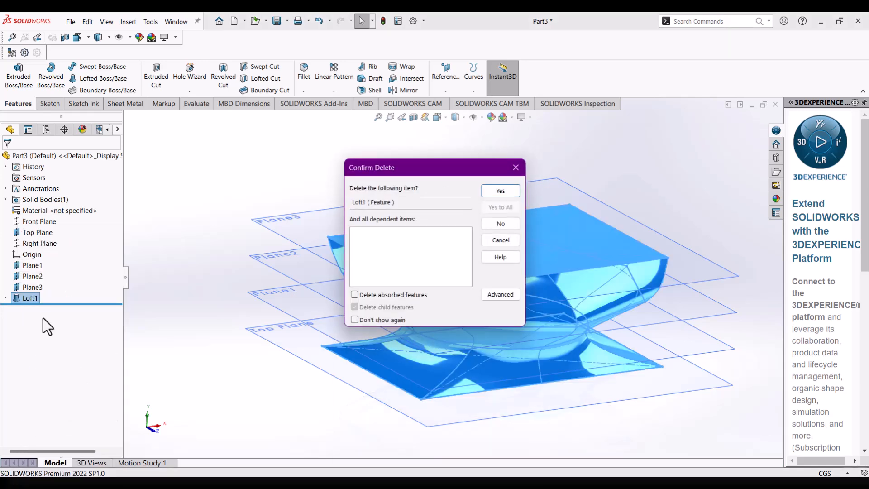
click(503, 190)
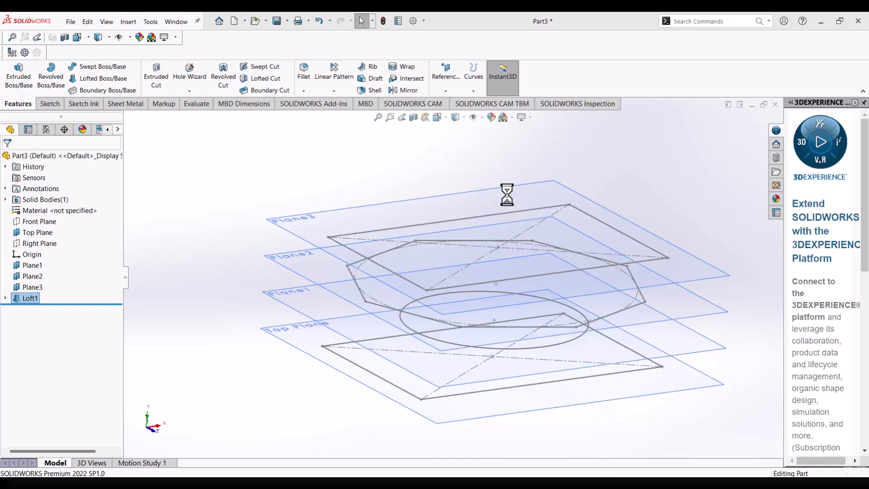
Start a Boundary Boss/Base with the bottom rectangle, picked at its front corner, and the circle as Direction 1 profiles.
mouse_move(345, 272)
middle_down()
mouse_move(301, 238)
mouse_move(330, 248)
middle_up()
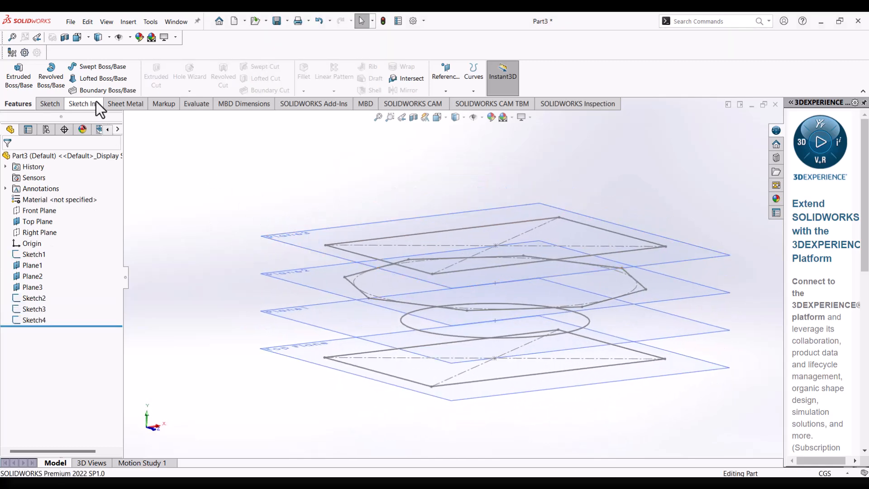
click(101, 90)
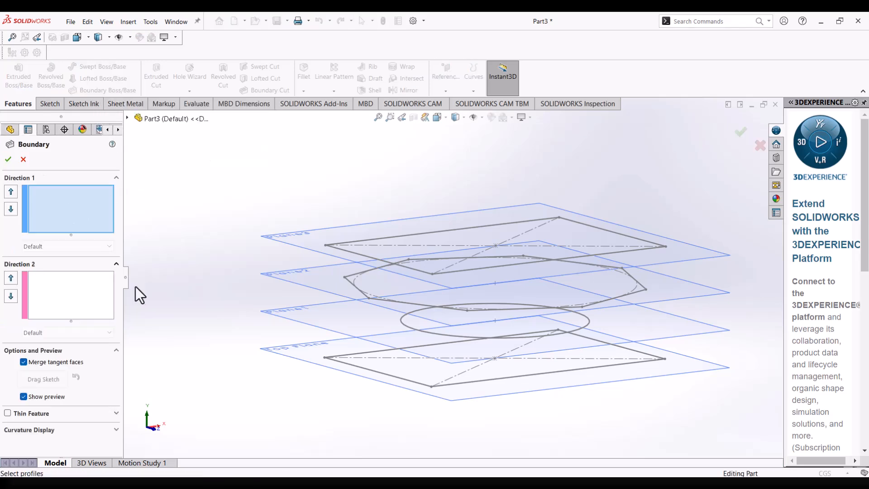
middle_drag(537, 398, 524, 395)
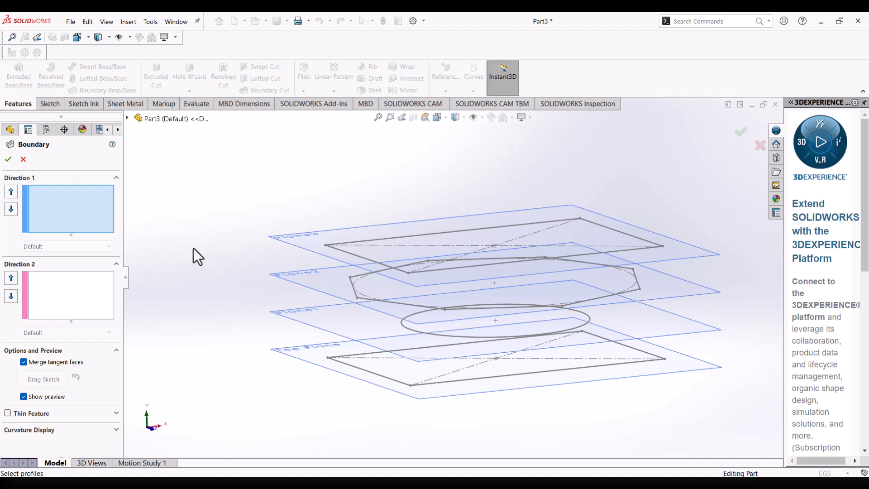
middle_drag(475, 333, 451, 357)
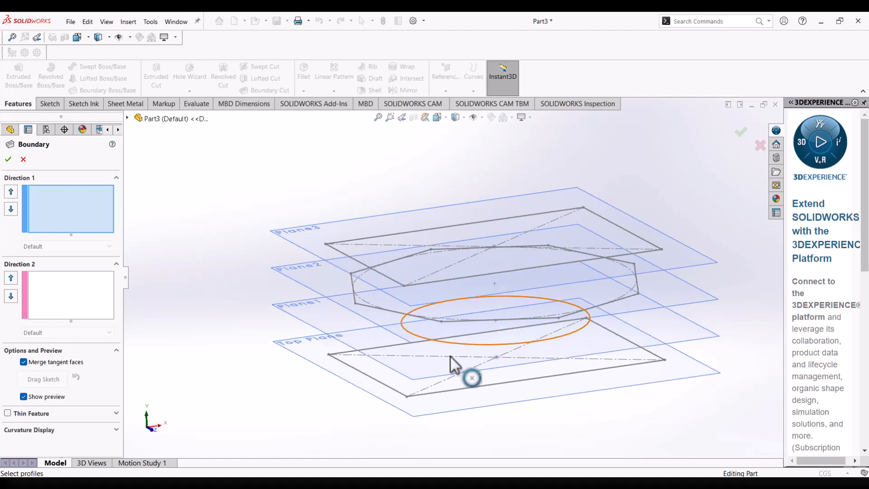
click(407, 398)
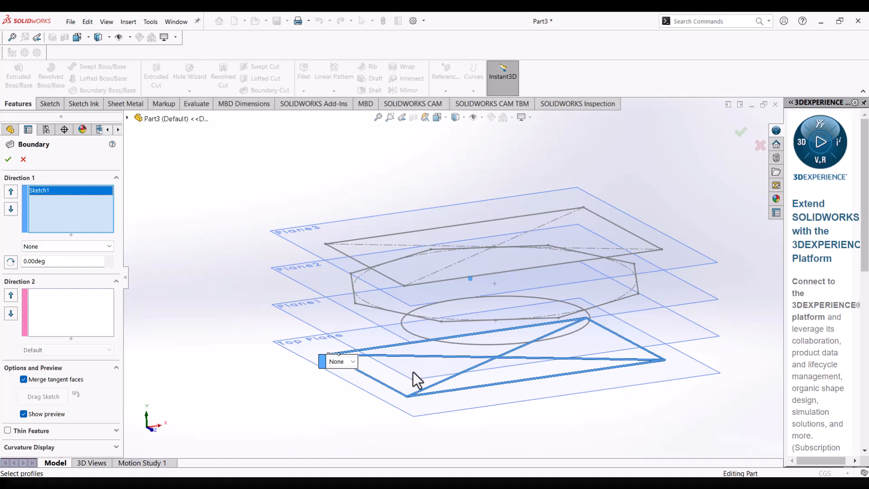
mouse_move(431, 344)
middle_down()
mouse_move(423, 333)
mouse_move(442, 357)
middle_up()
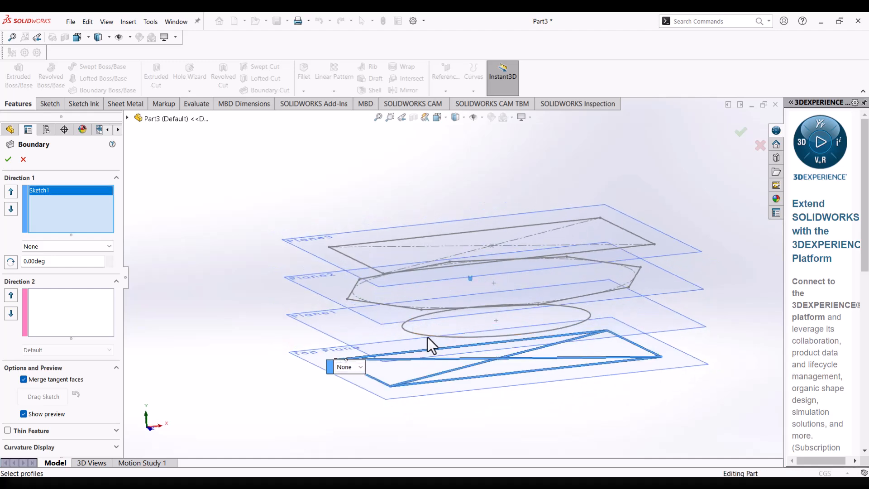
click(430, 336)
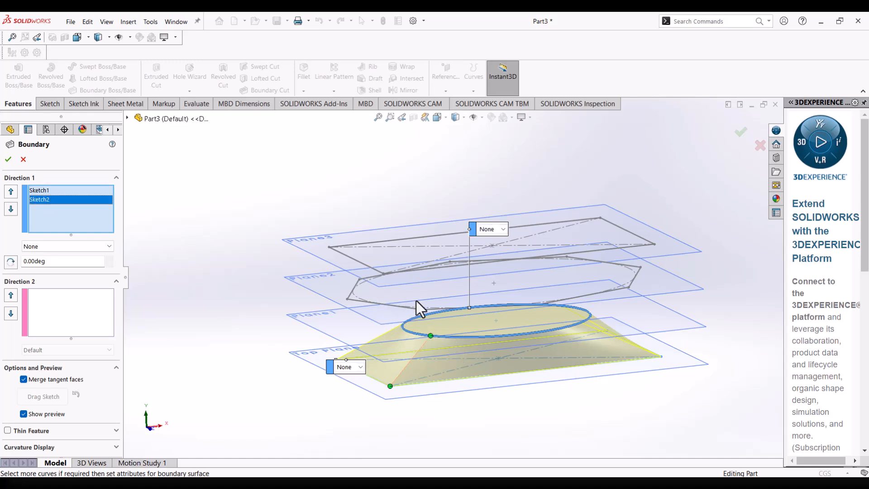
Add the octagon and the top rectangle to the Direction 1 profiles, picking each near the matching front corner.
middle_drag(434, 316, 453, 331)
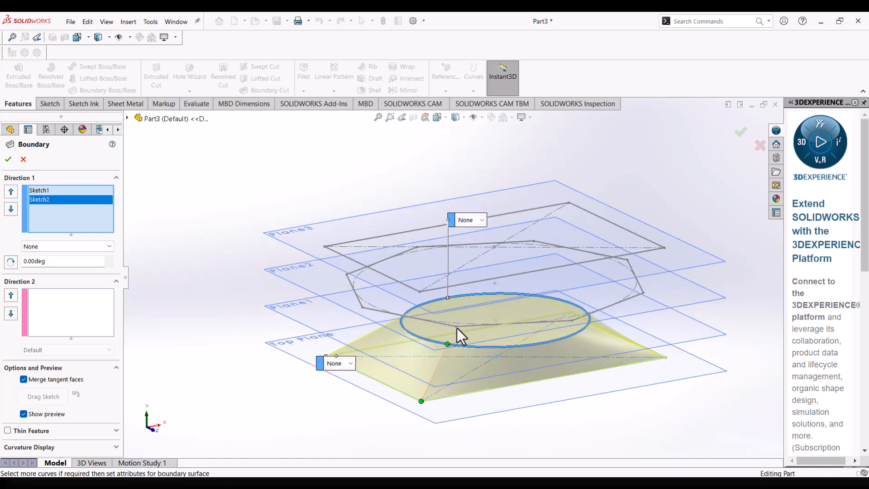
click(457, 328)
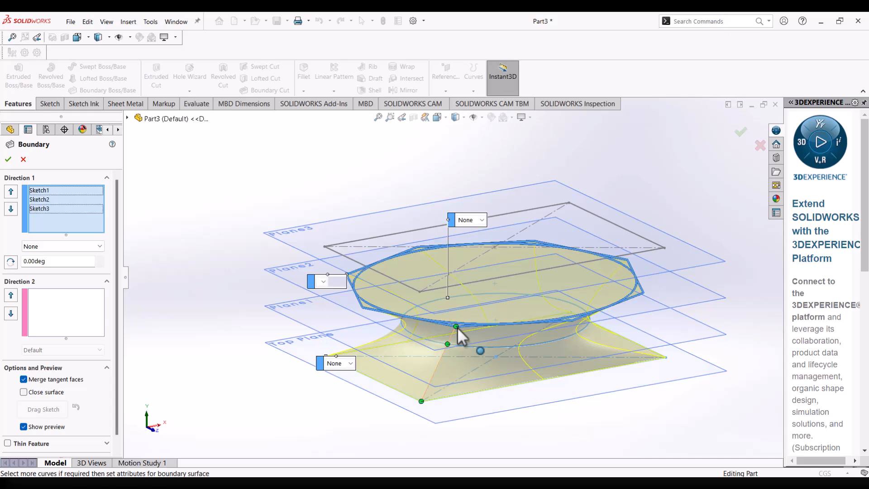
mouse_move(454, 325)
middle_down()
mouse_move(406, 298)
mouse_move(449, 343)
middle_up()
scroll(387, 275, down, 1)
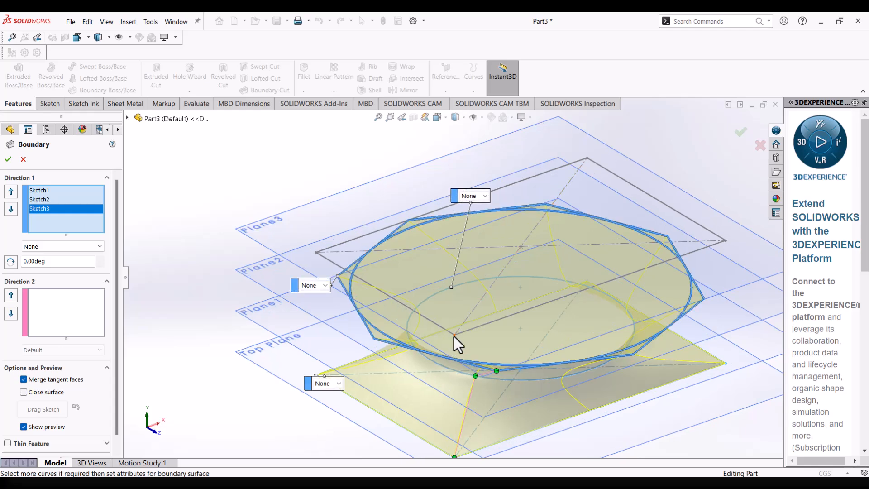
click(454, 336)
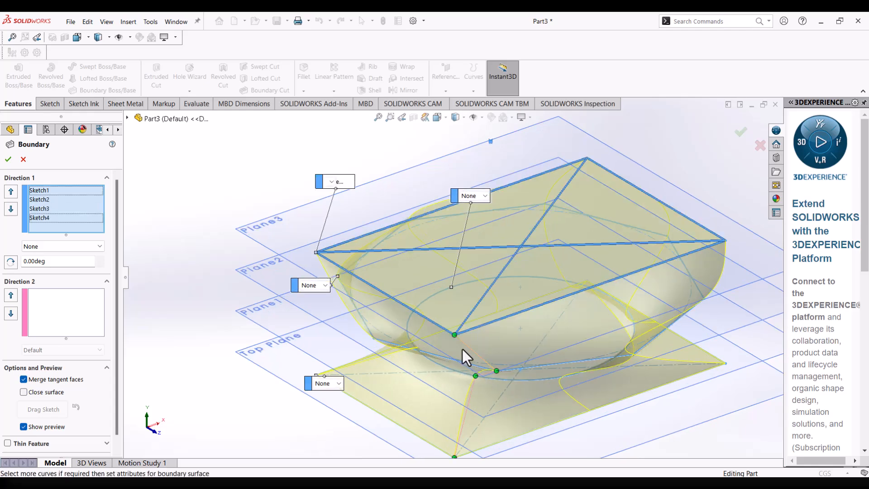
Compare the Normal To Profile and None constraints on the top rectangle, and keep Normal To Profile.
mouse_move(452, 308)
middle_down()
mouse_move(448, 297)
mouse_move(468, 311)
mouse_move(472, 345)
middle_up()
mouse_move(543, 310)
middle_down()
mouse_move(582, 334)
mouse_move(602, 305)
mouse_move(561, 272)
mouse_move(537, 279)
mouse_move(536, 295)
middle_up()
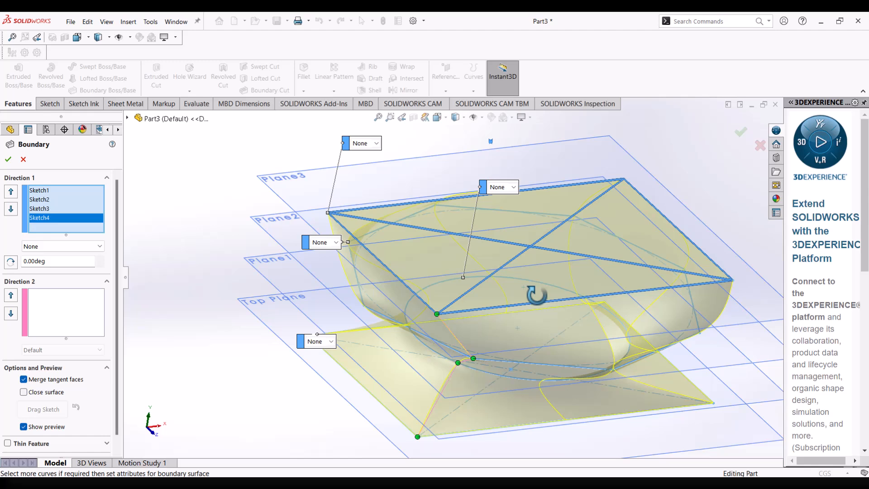
mouse_move(537, 295)
middle_down()
mouse_move(520, 278)
mouse_move(540, 283)
middle_up()
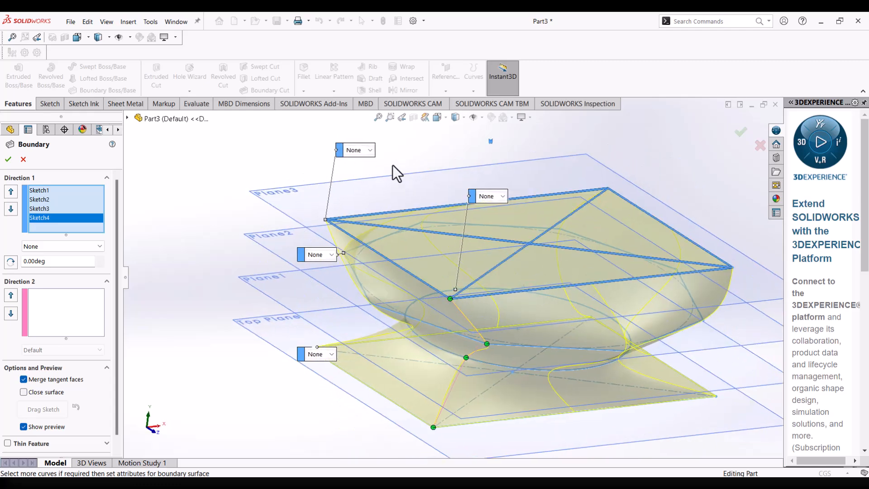
click(371, 151)
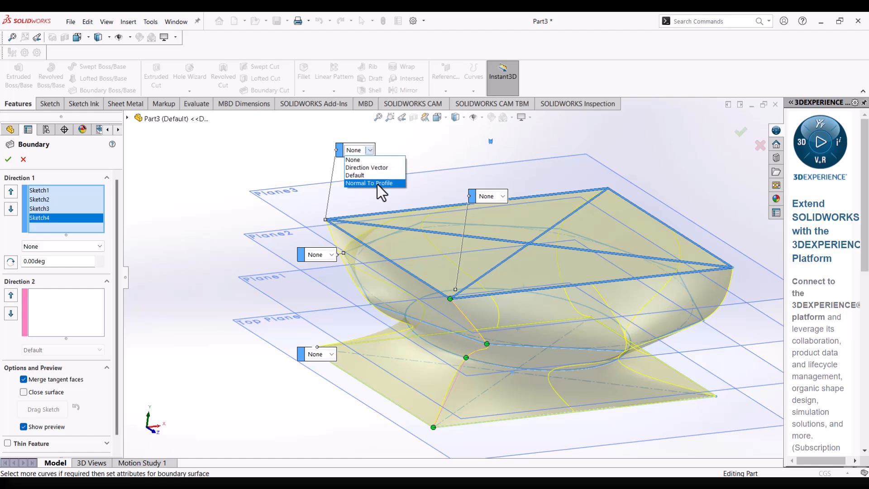
click(377, 184)
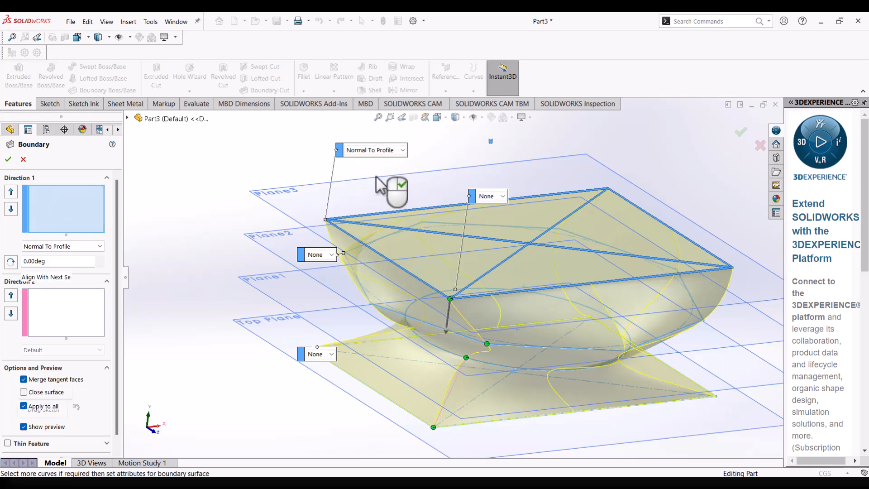
mouse_move(583, 291)
middle_down()
mouse_move(602, 276)
mouse_move(558, 254)
mouse_move(535, 254)
mouse_move(534, 267)
middle_up()
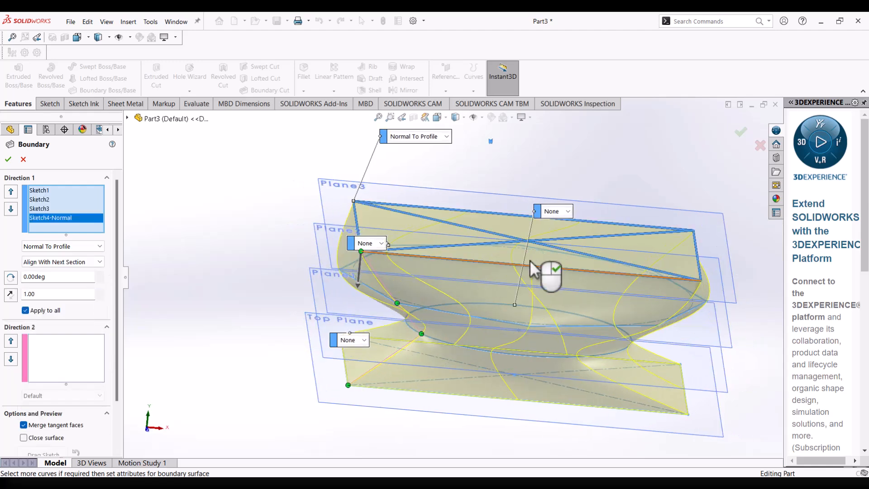
click(445, 138)
click(436, 145)
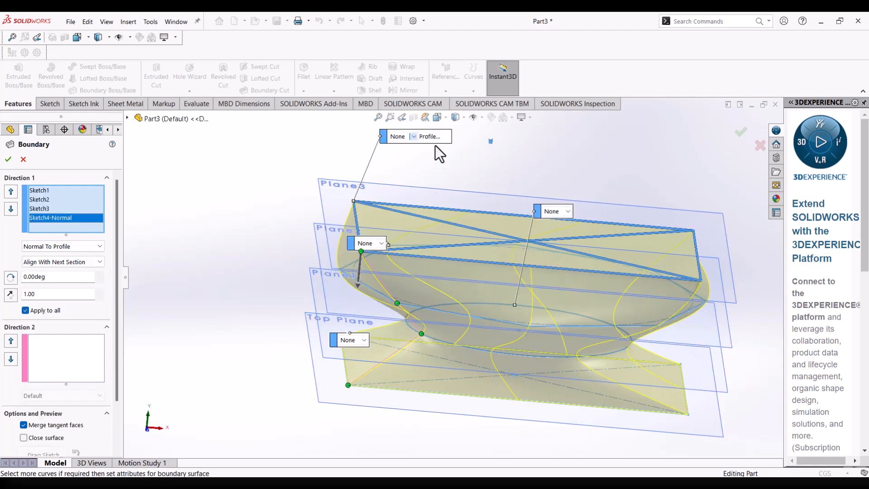
click(413, 136)
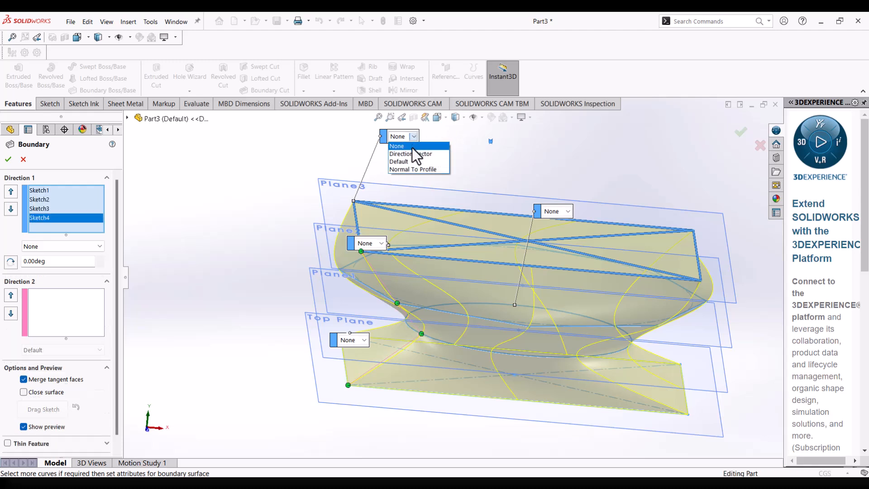
click(419, 169)
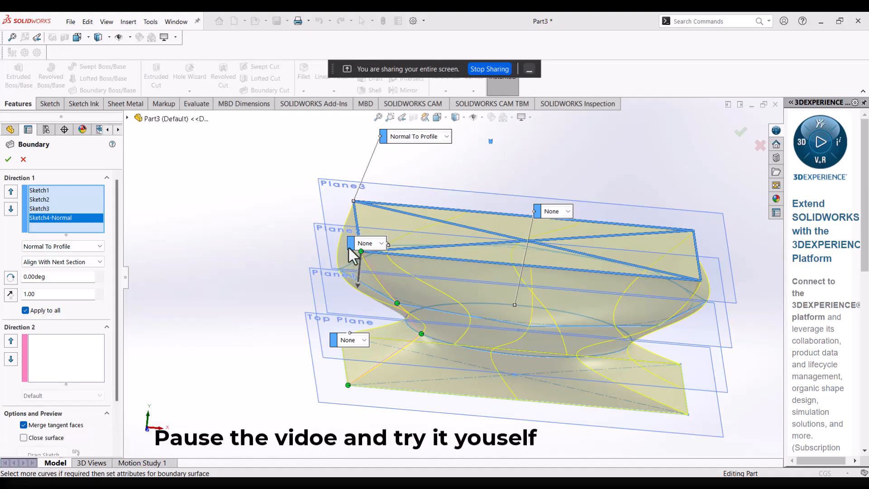
Try the Normal To Profile constraint on the octagon profile and set it back to None.
click(381, 244)
click(379, 274)
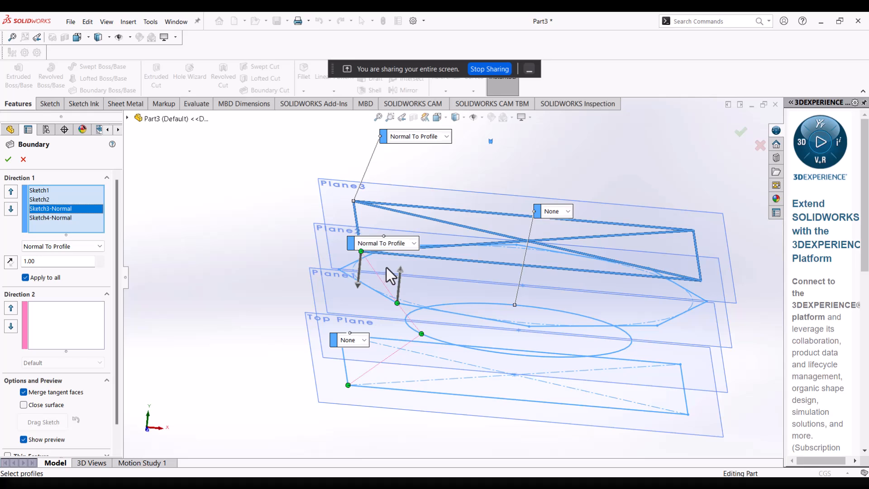
click(403, 245)
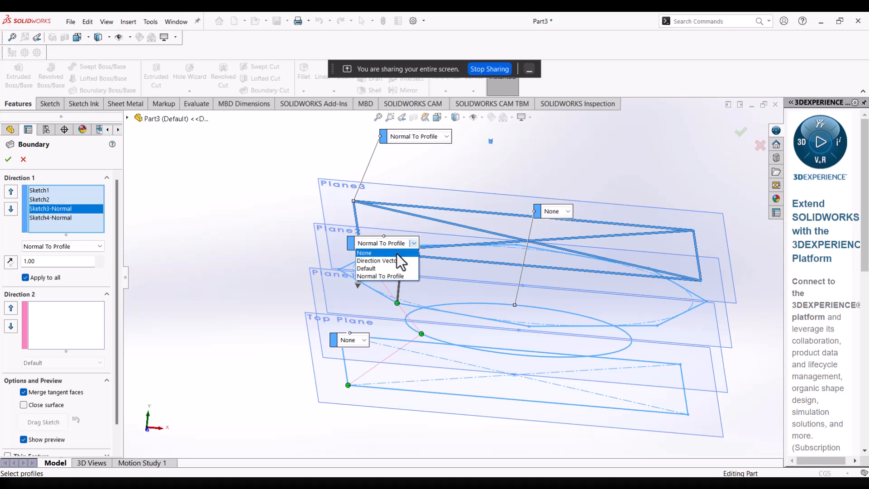
click(396, 253)
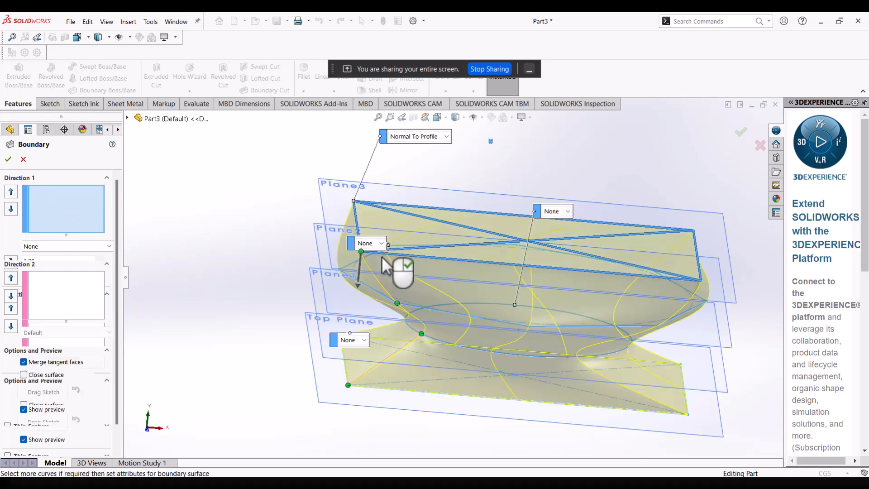
Check the boundary preview from another side and accept the feature.
middle_drag(543, 330, 453, 281)
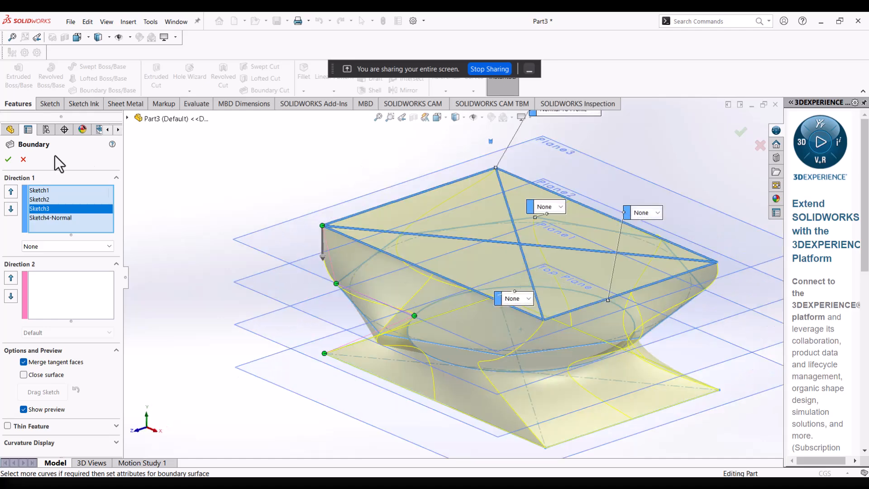
click(8, 160)
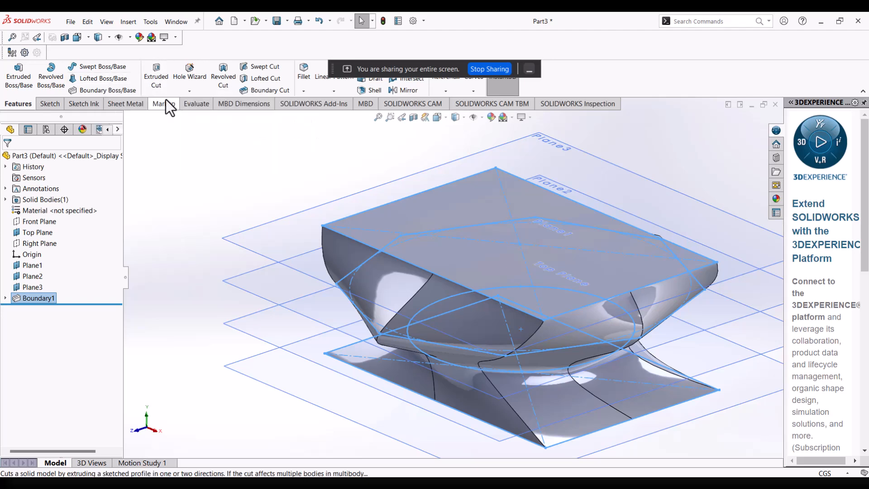
Hide Plane3, Plane2, Plane1 and the Top Plane so only the boundary body is displayed.
middle_drag(566, 261, 613, 240)
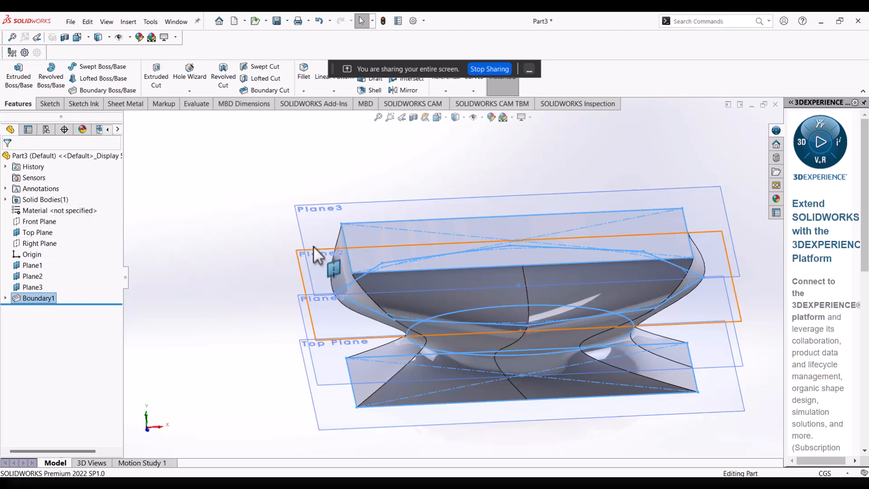
click(338, 217)
click(376, 200)
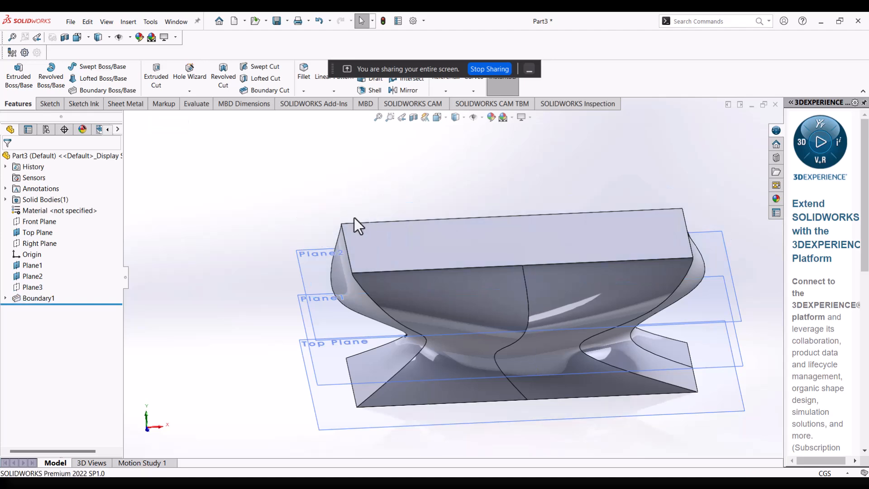
click(319, 257)
click(361, 236)
click(303, 303)
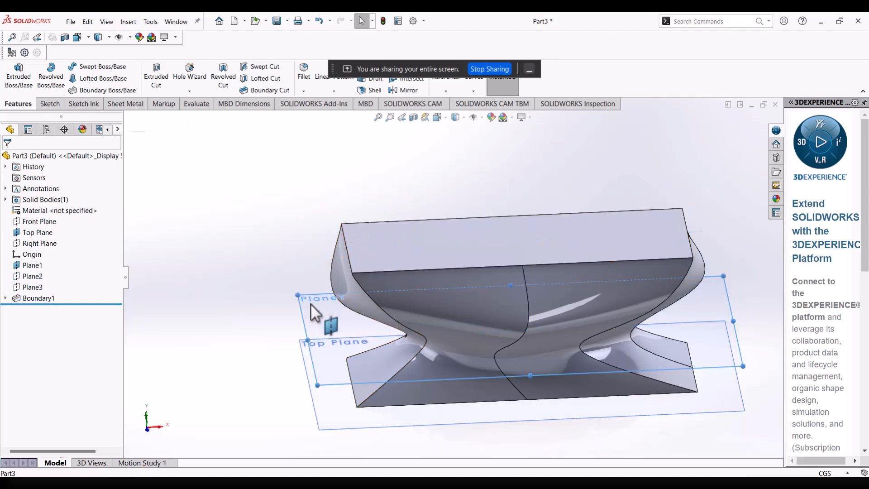
click(363, 278)
click(317, 358)
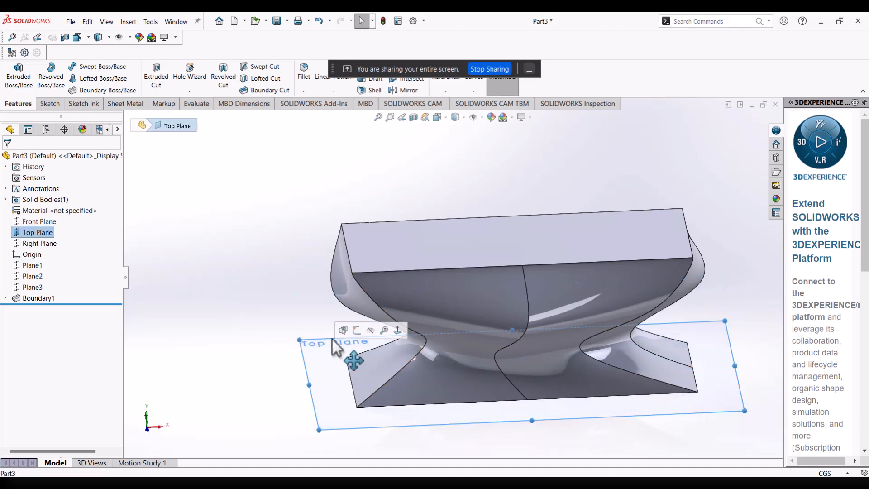
click(372, 331)
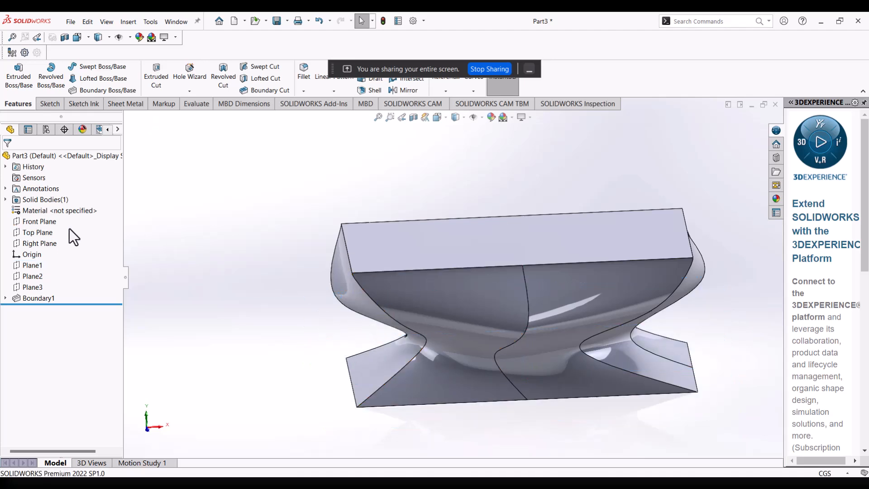
Start a sketch on the Front Plane and stretch the plane's border beyond the body's upper and lower edges.
click(37, 221)
middle_drag(175, 247, 157, 242)
right_click(44, 224)
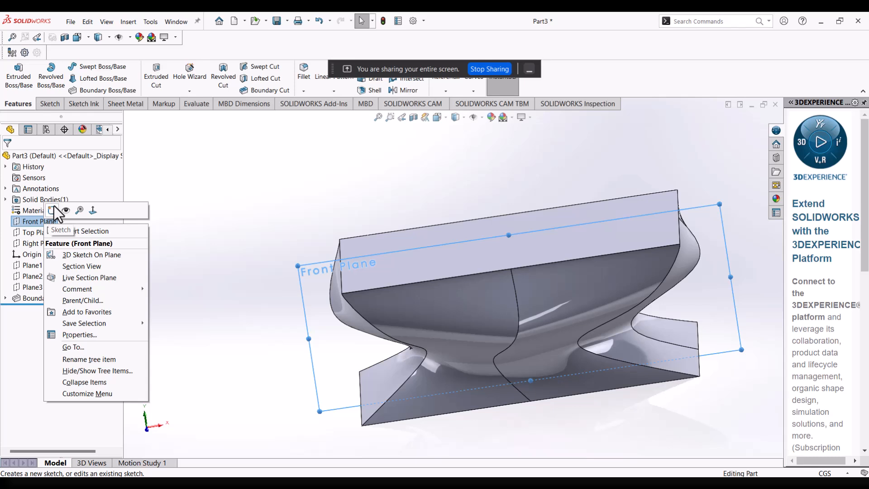
click(53, 210)
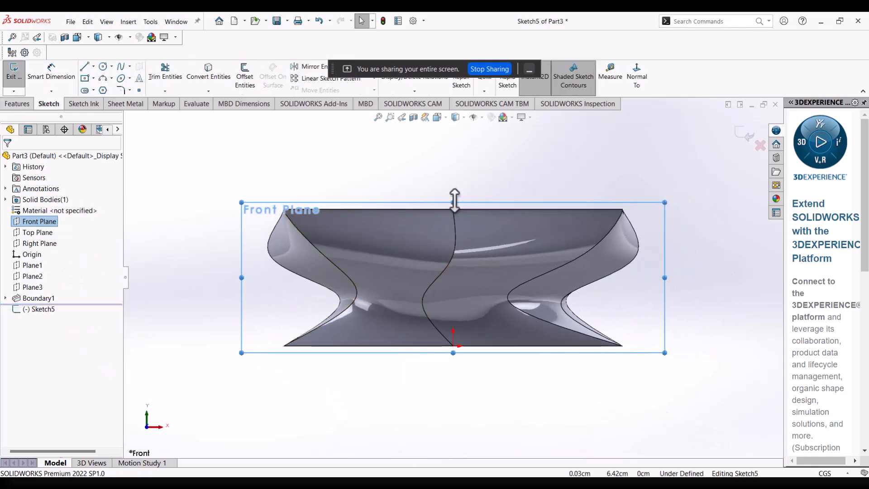
drag(453, 203, 453, 168)
drag(453, 353, 453, 390)
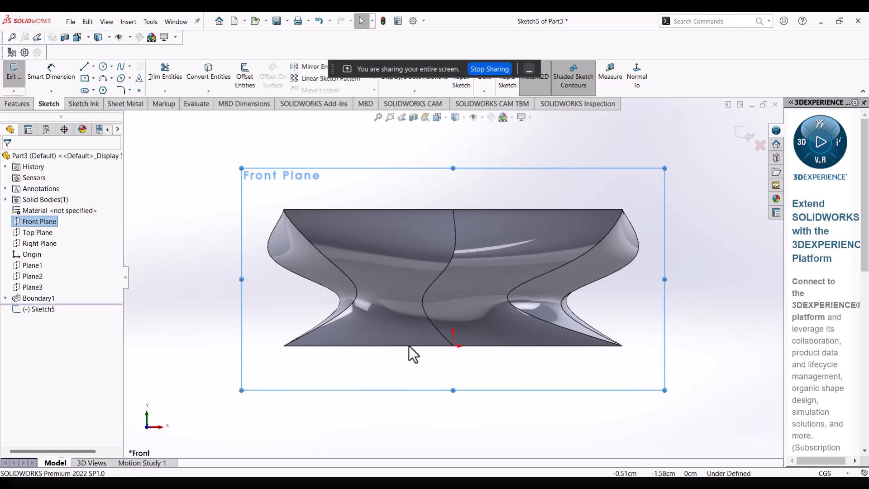
Sketch a closed upright rectangle with lines from the origin, about 7.62 cm tall and 1.55 cm wide, extending left and above the body.
click(84, 67)
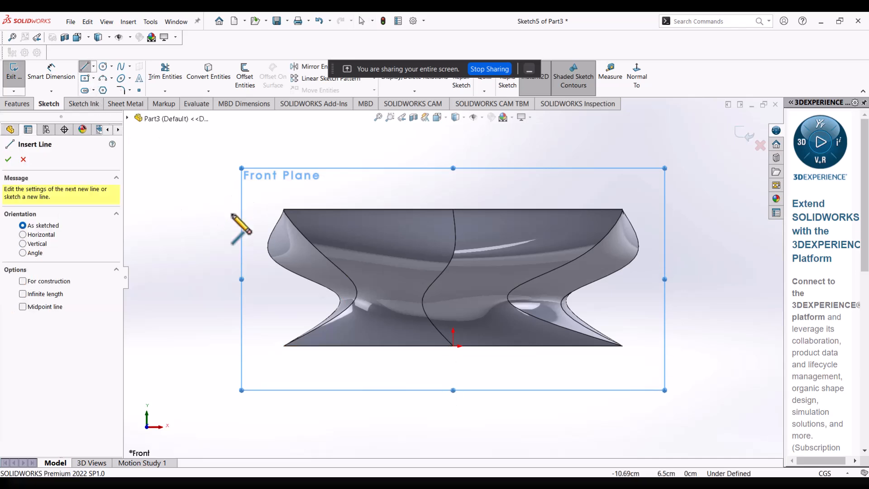
click(453, 347)
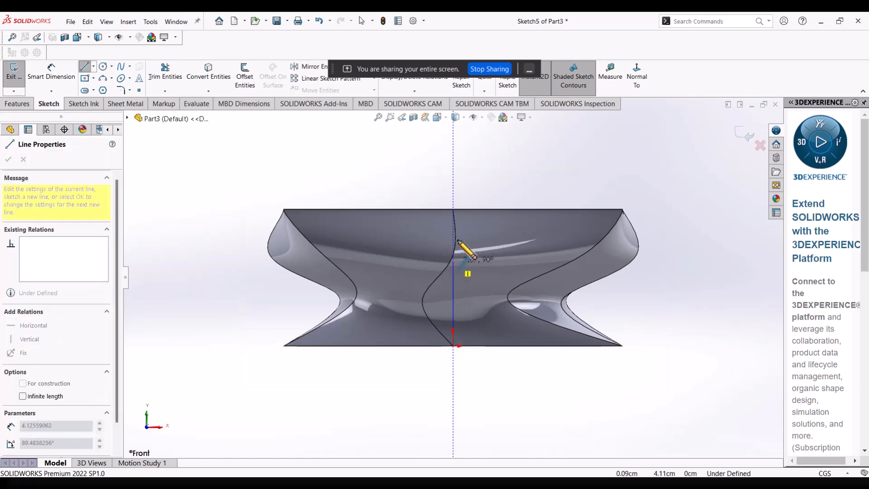
click(453, 172)
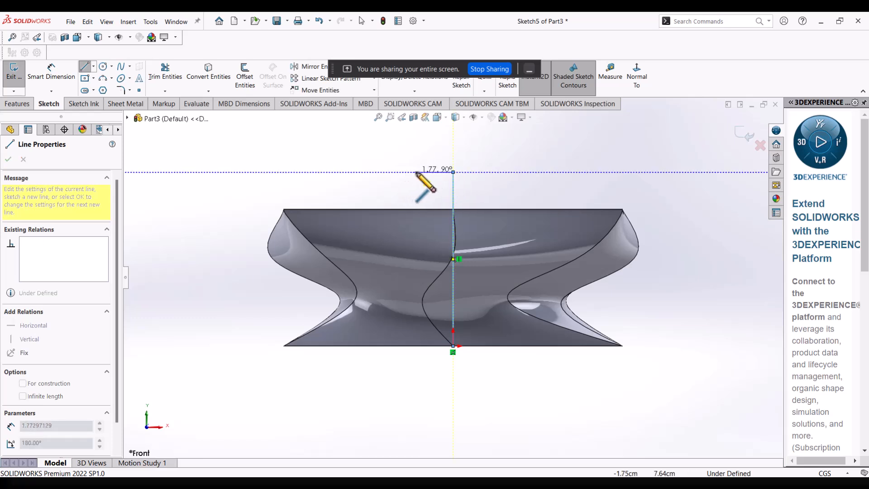
click(418, 179)
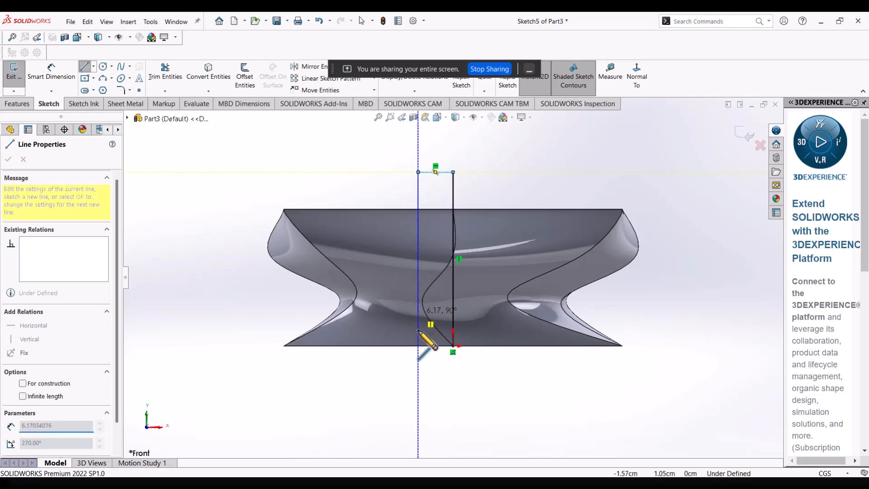
click(418, 346)
click(453, 346)
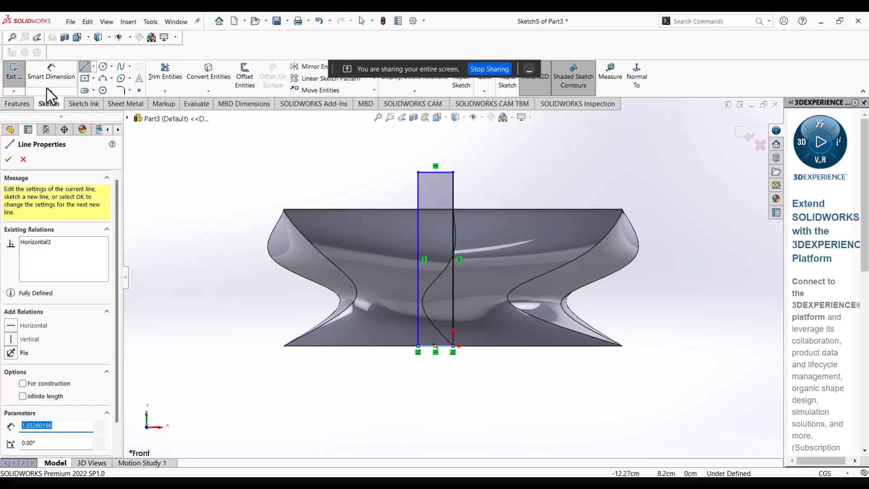
Dimension the rectangle to a height of 8 cm and a width of 2 cm.
click(51, 72)
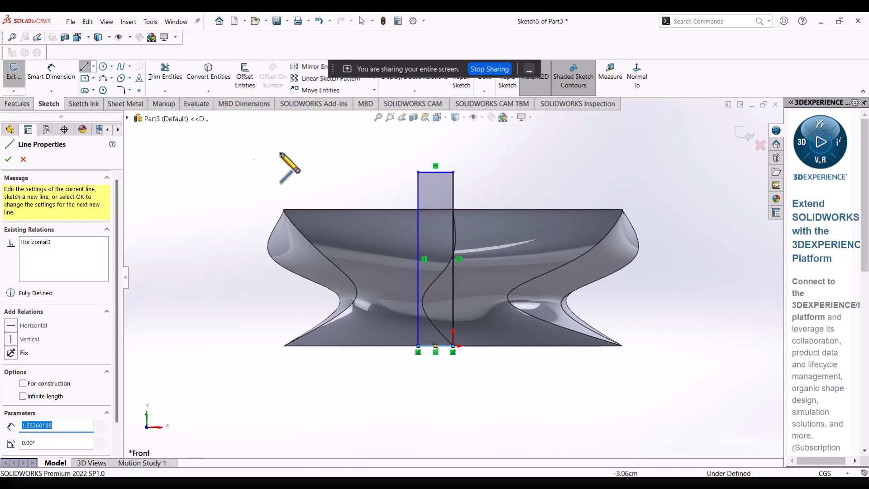
click(72, 77)
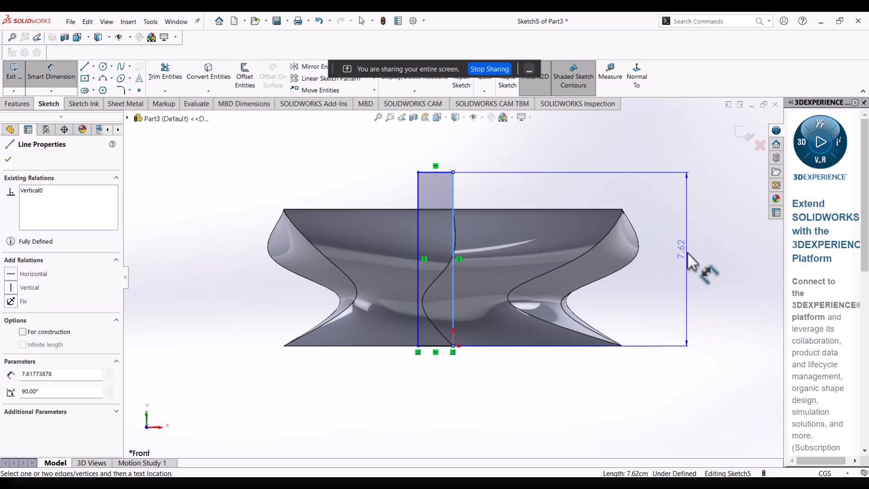
click(687, 254)
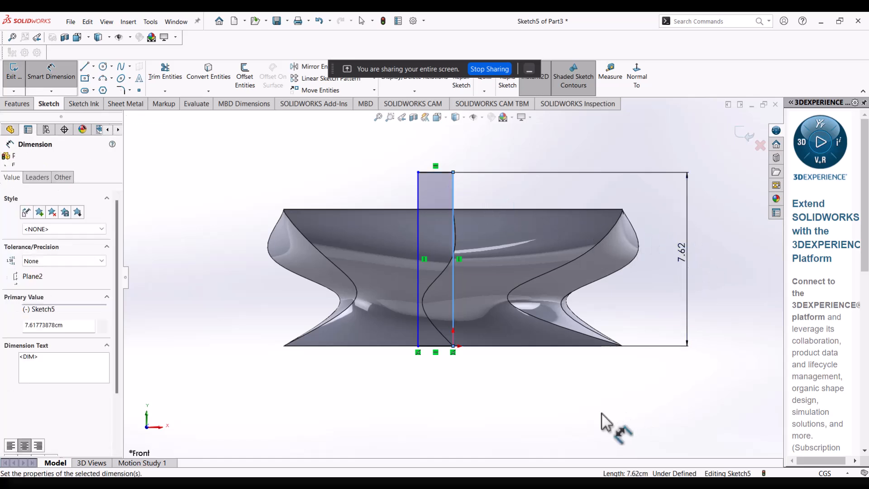
key(Return)
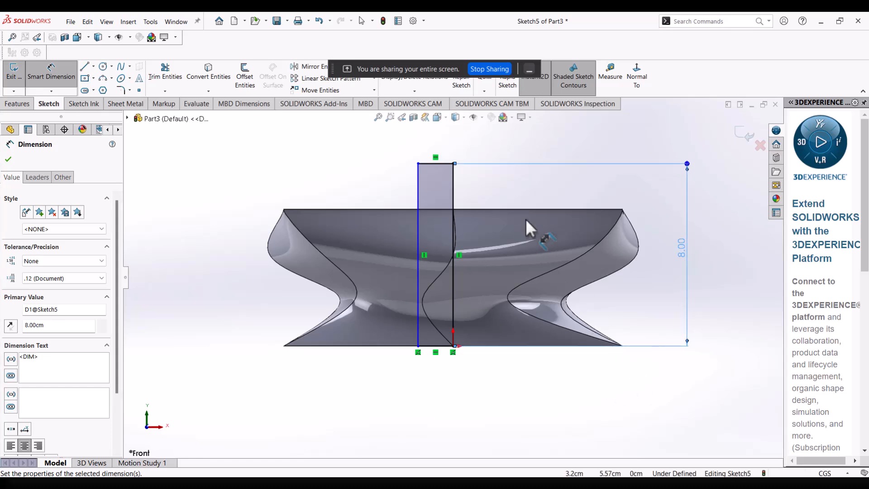
click(435, 162)
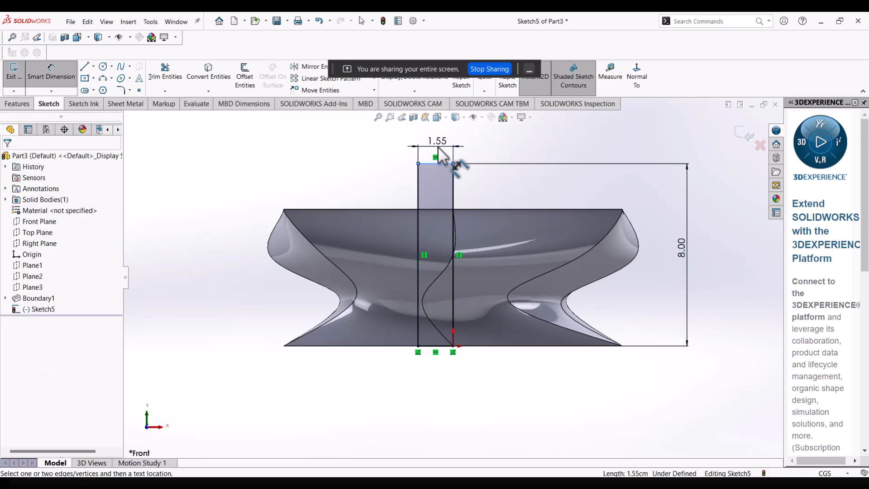
click(437, 164)
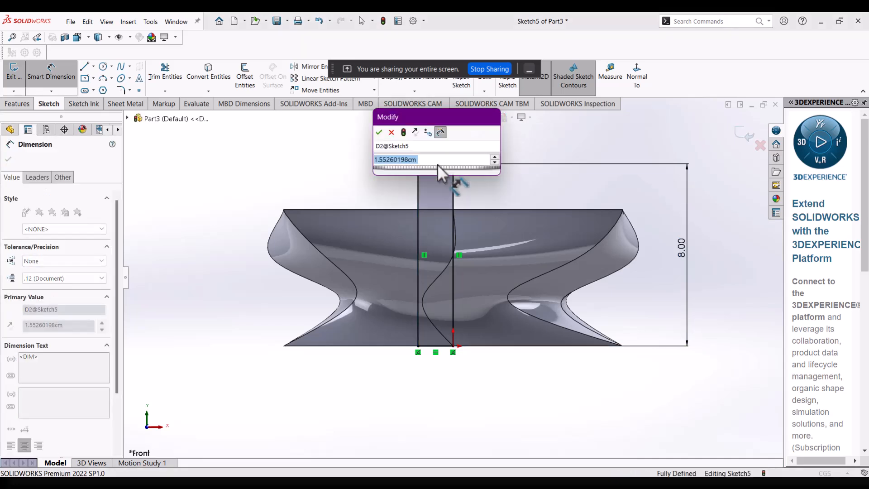
text(2)
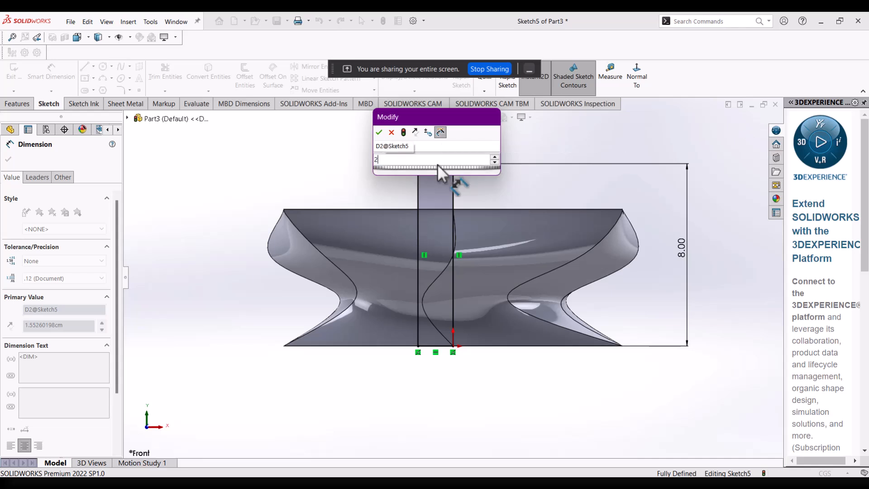
key(Return)
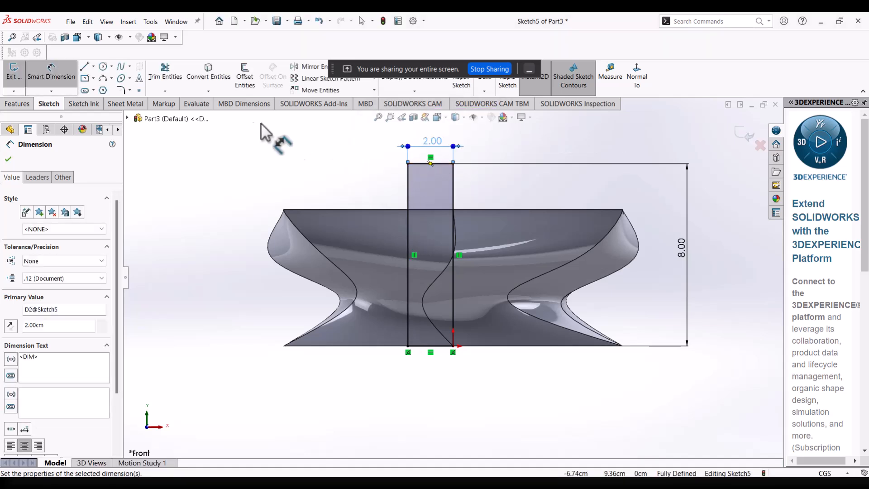
click(8, 160)
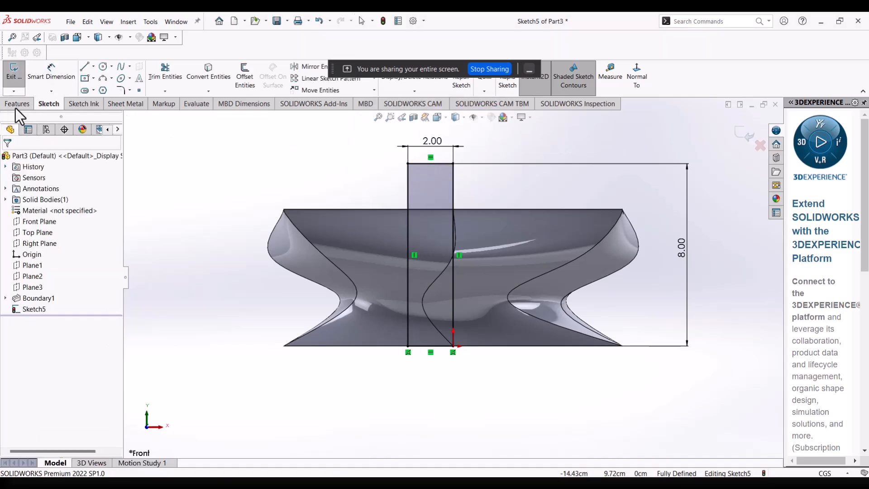
Cut the rectangle into the body with a blind Extruded Cut 2.70 cm deep.
click(18, 106)
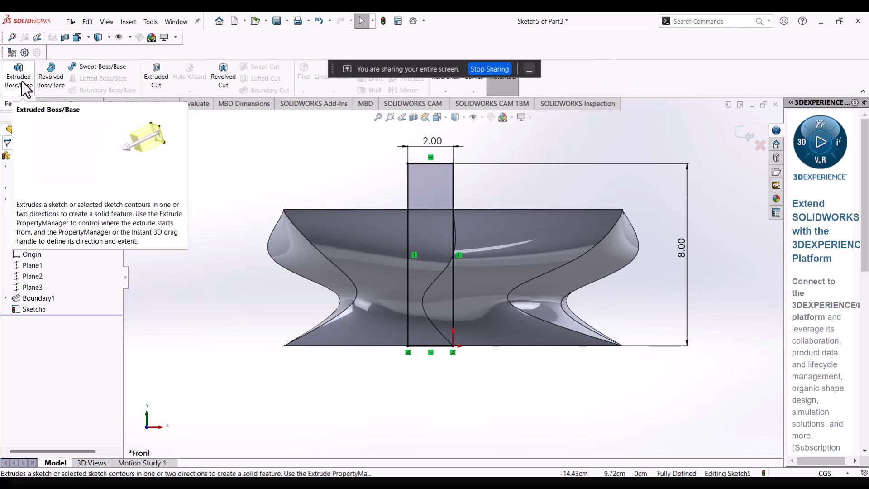
click(153, 79)
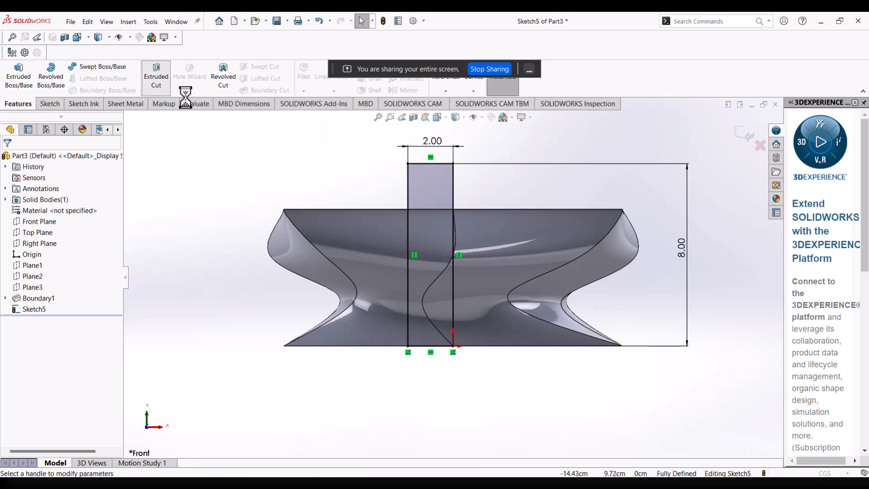
middle_drag(461, 194, 482, 249)
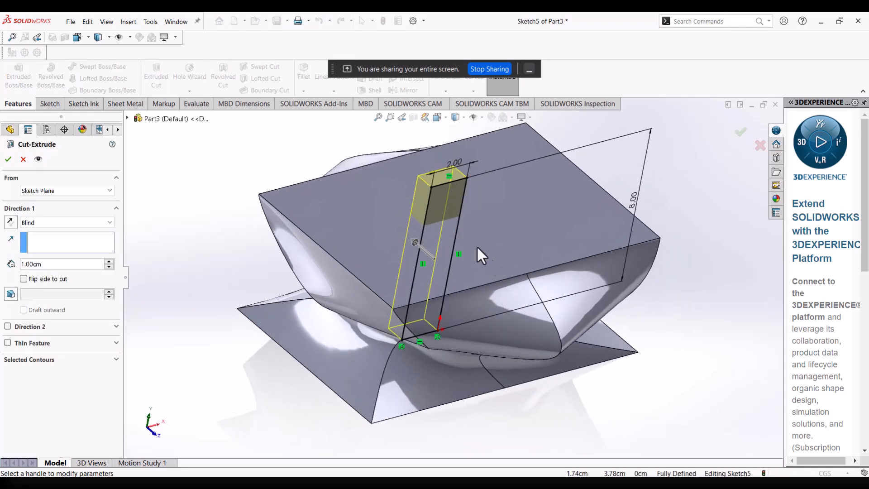
drag(417, 243, 398, 227)
middle_drag(469, 200, 503, 227)
scroll(507, 227, up, 1)
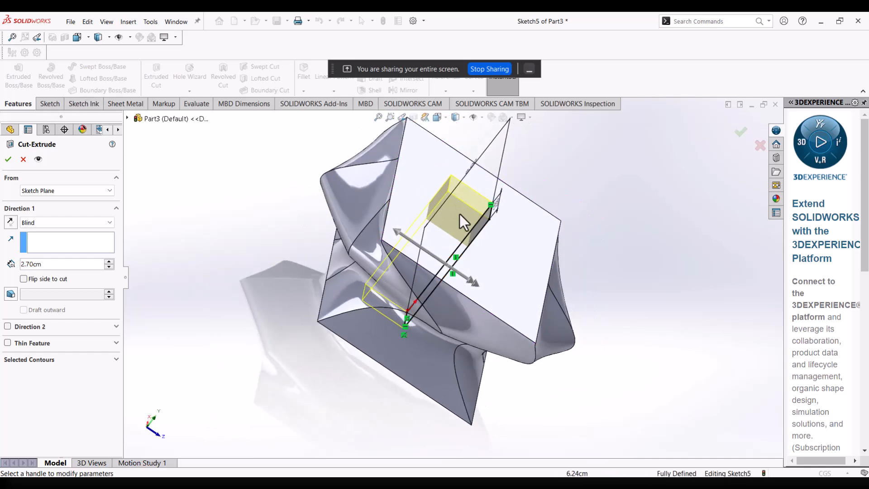
click(9, 160)
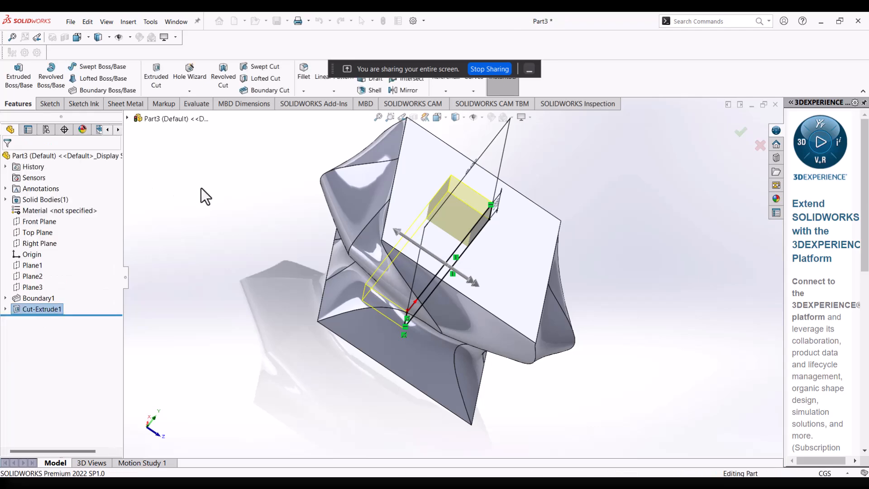
Delete the extruded cut feature but keep its rectangle sketch.
middle_drag(580, 238, 514, 344)
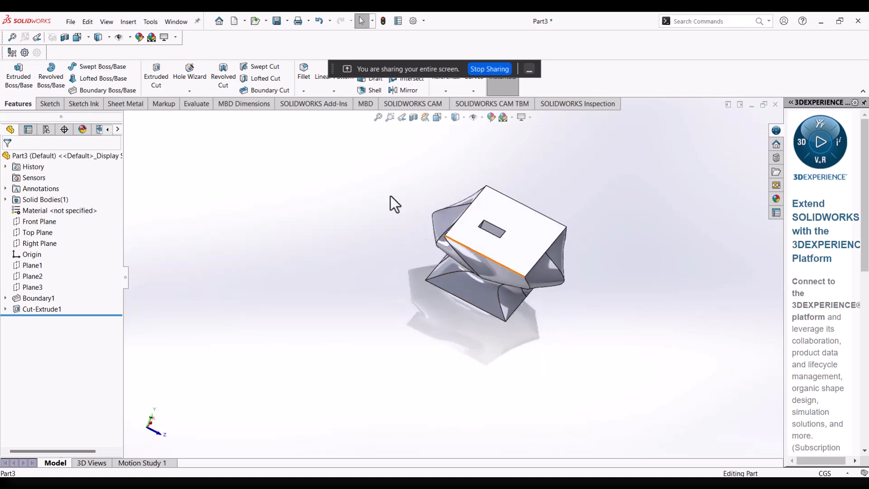
right_click(46, 308)
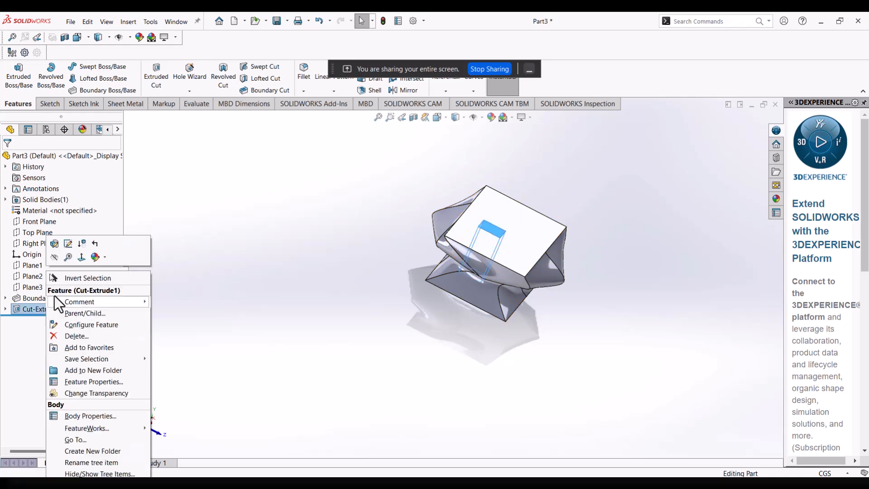
click(68, 337)
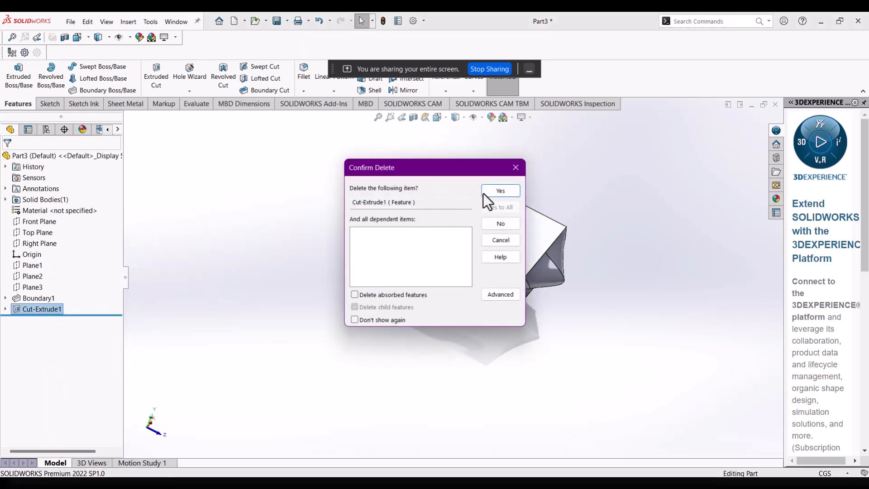
click(496, 192)
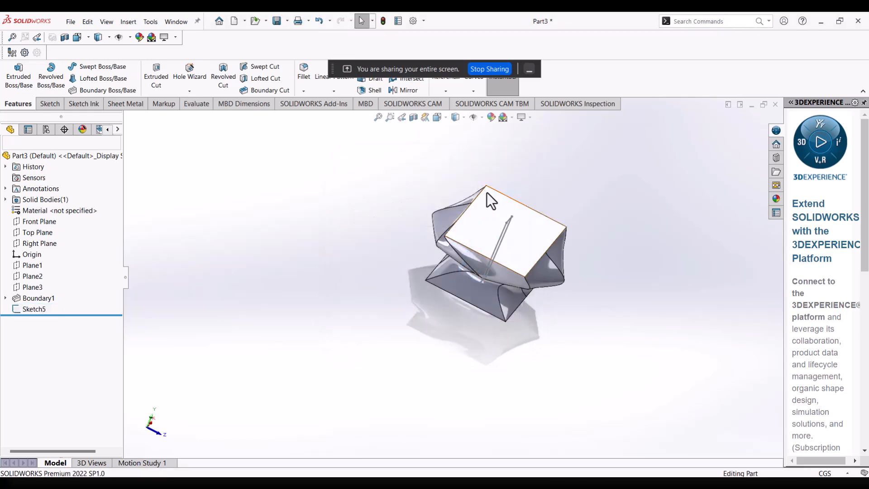
Extrude the rectangle sketch as a merged blind boss, trying depths of 10 cm and 5 cm before settling on 4 cm.
middle_drag(481, 278, 394, 255)
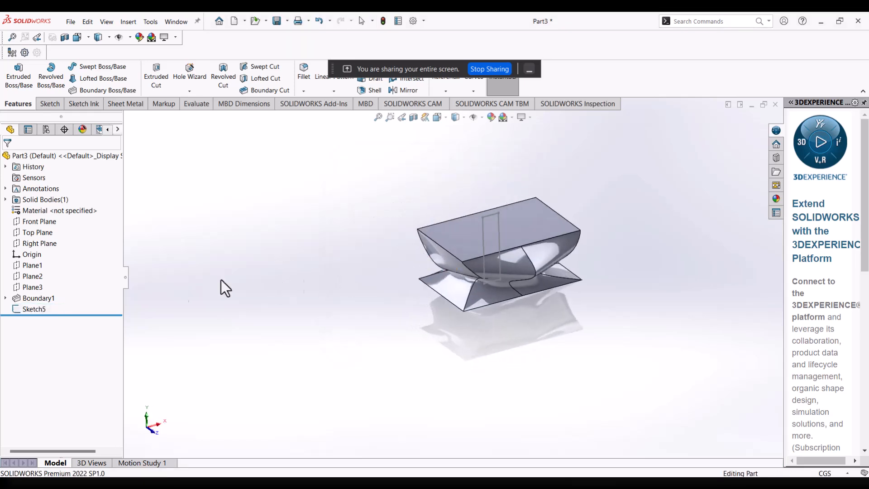
click(36, 309)
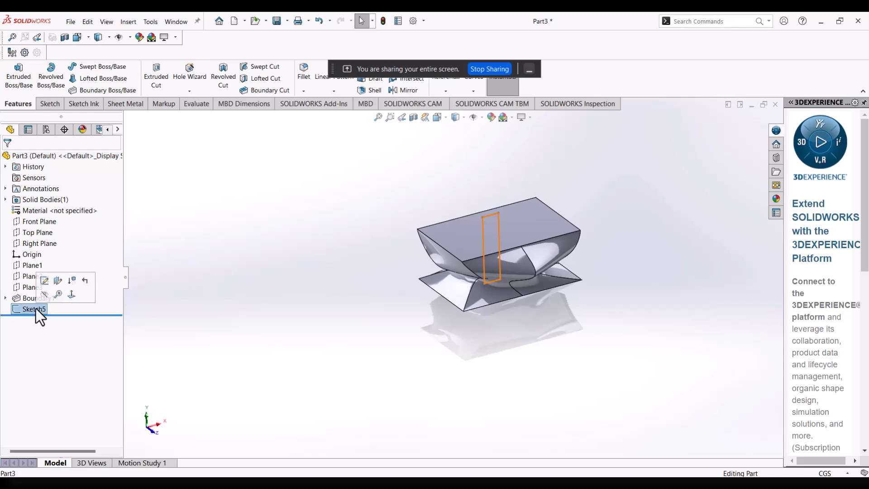
click(26, 82)
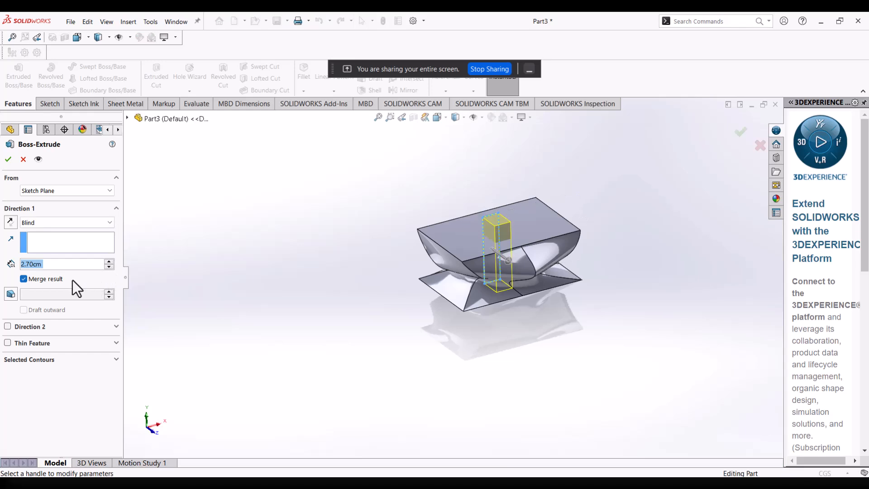
text(10)
key(Return)
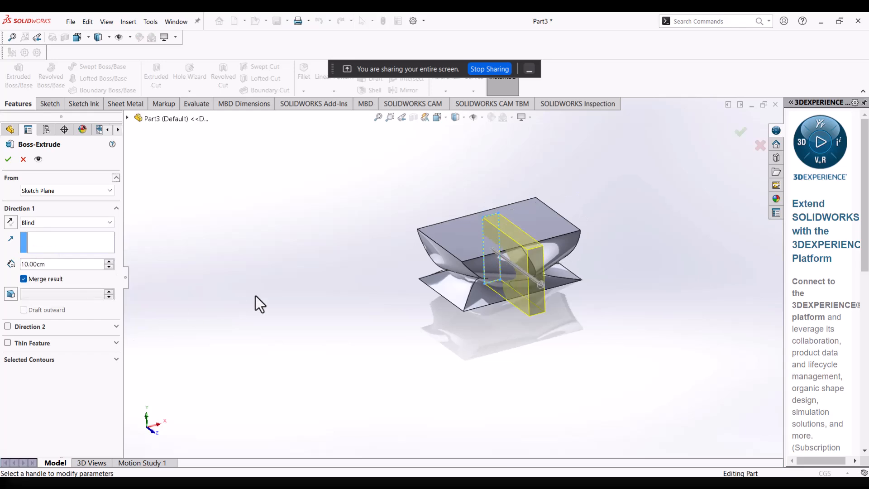
double_click(70, 265)
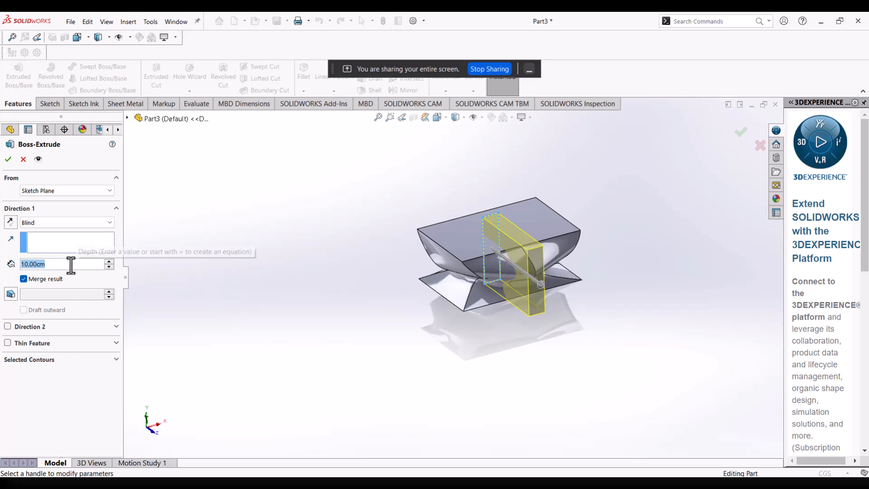
text(5)
key(Return)
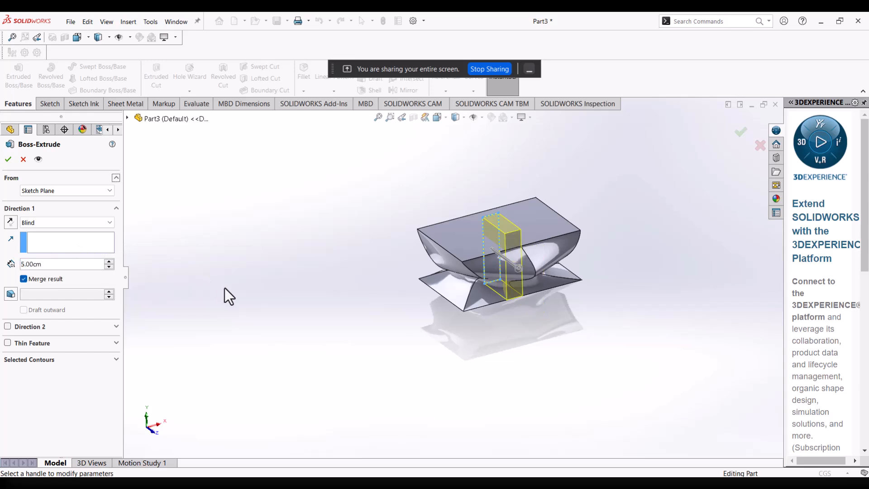
double_click(89, 265)
text(4)
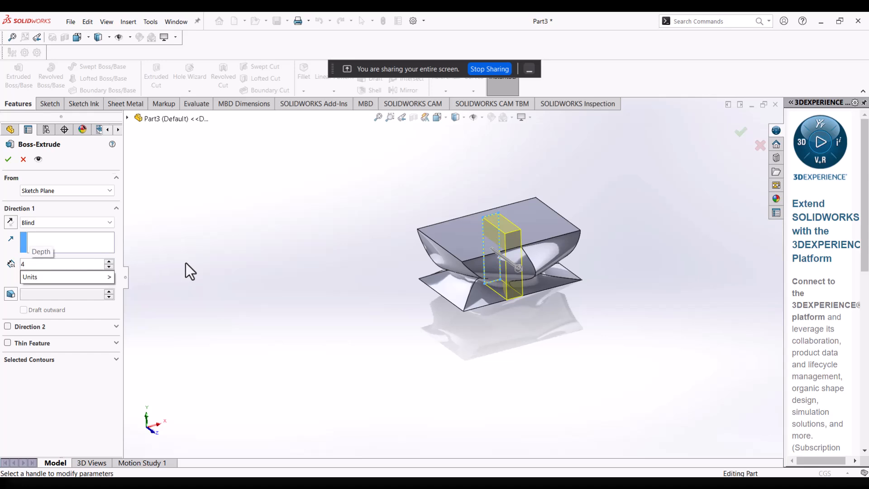
key(Return)
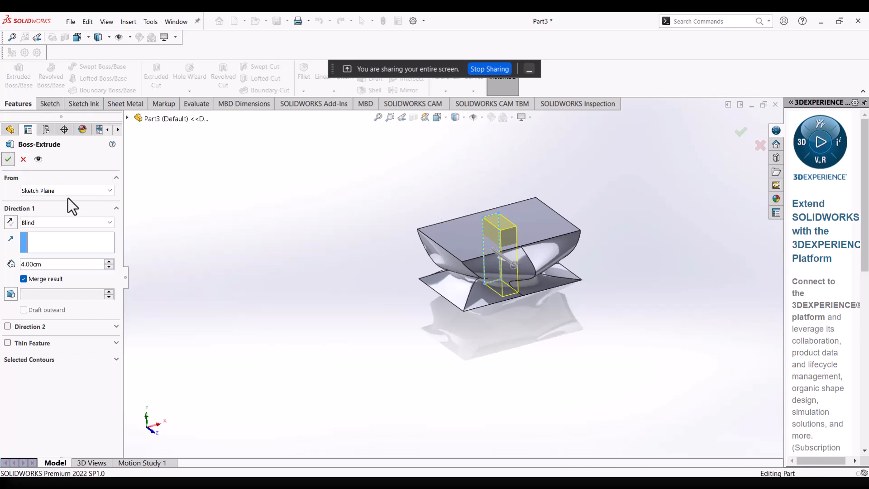
click(8, 160)
Inspect the extruded block on the body, and delete its feature while keeping the rectangle sketch.
scroll(554, 237, down, 3)
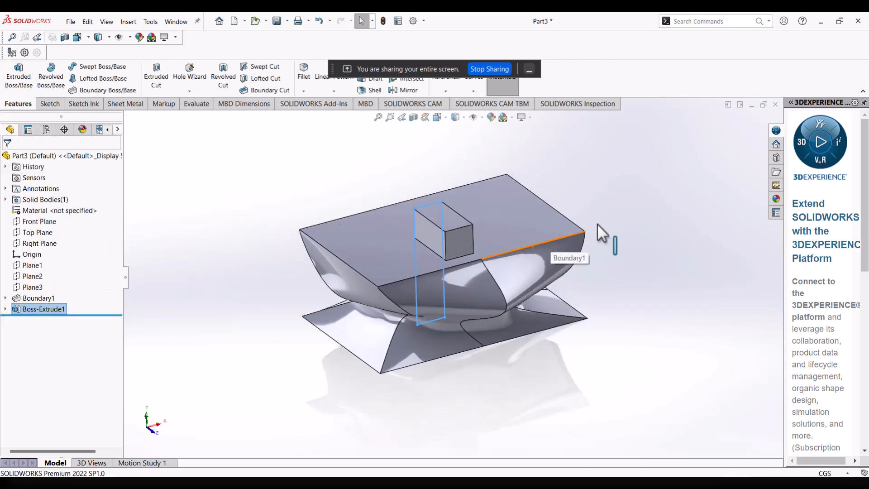
click(584, 225)
middle_drag(580, 224, 450, 175)
mouse_move(468, 247)
middle_down()
mouse_move(444, 242)
mouse_move(457, 240)
middle_up()
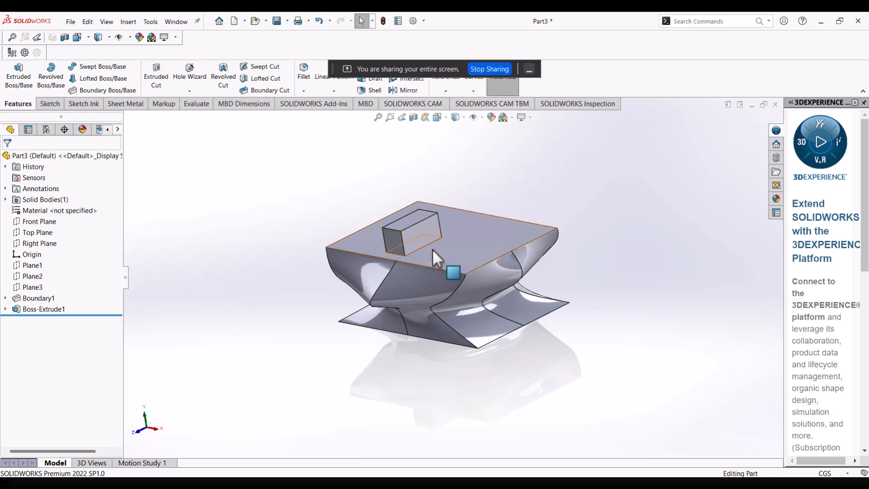
scroll(441, 251, down, 2)
middle_drag(525, 284, 564, 282)
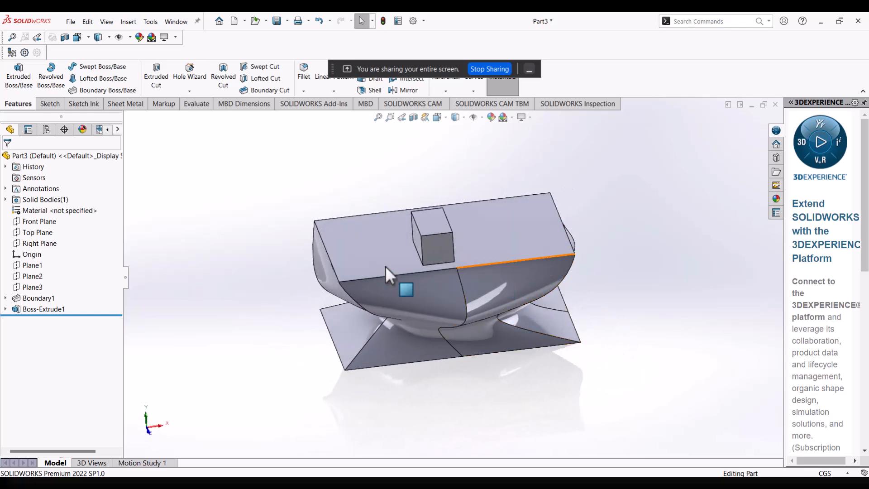
click(44, 309)
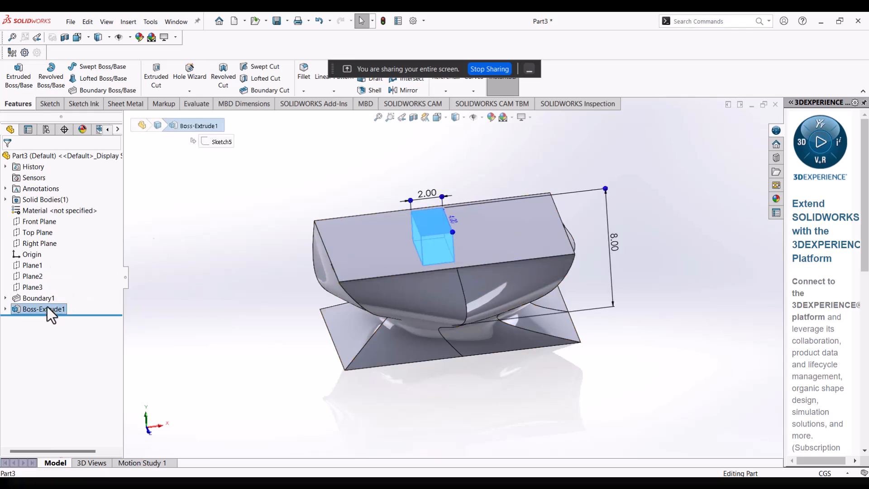
right_click(47, 306)
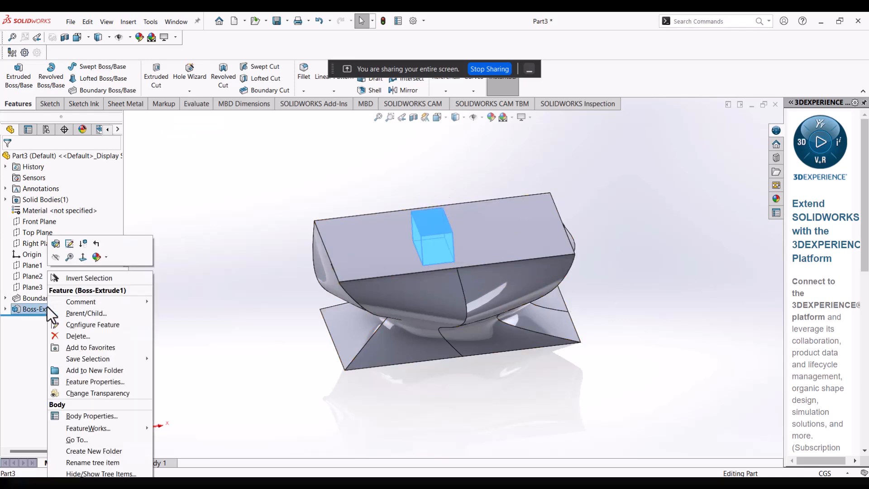
click(72, 336)
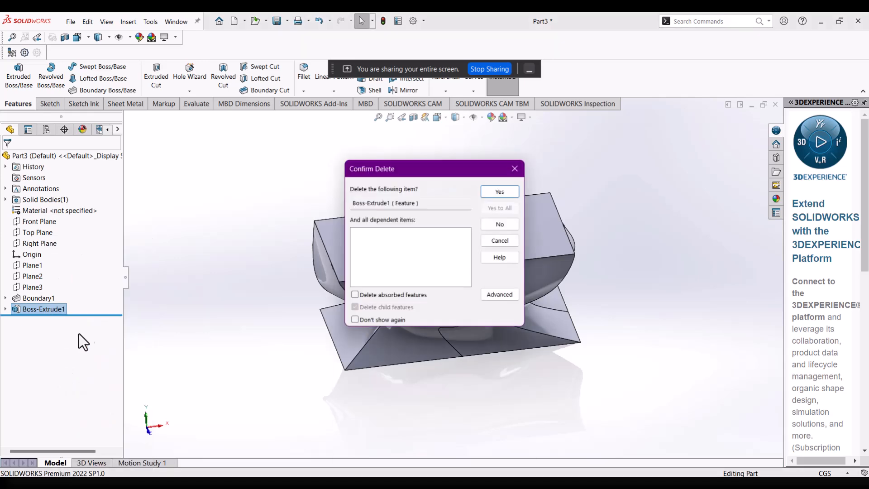
click(489, 190)
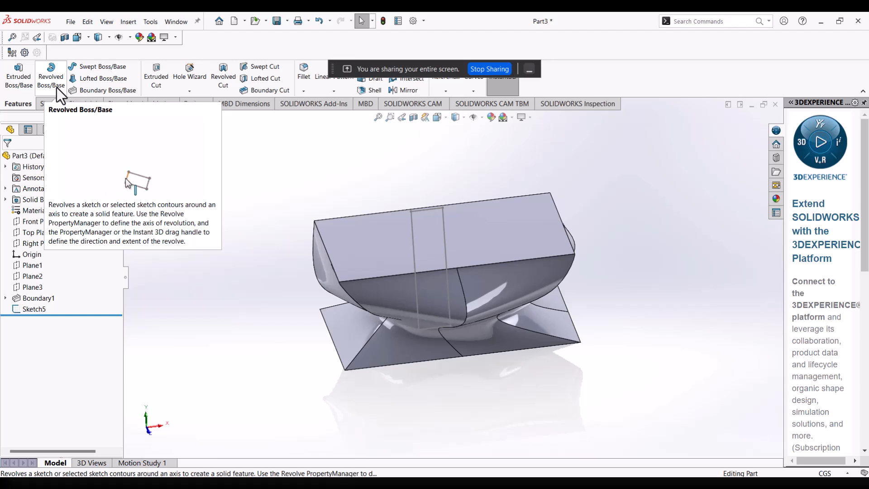
Set up a 360-degree blind Revolved Cut from the rectangle sketch about its long vertical line at the origin.
click(223, 75)
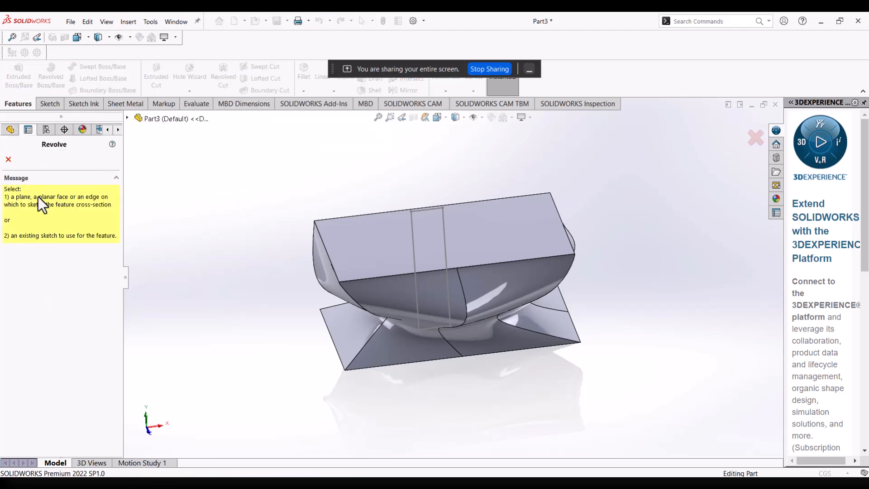
click(128, 119)
click(160, 272)
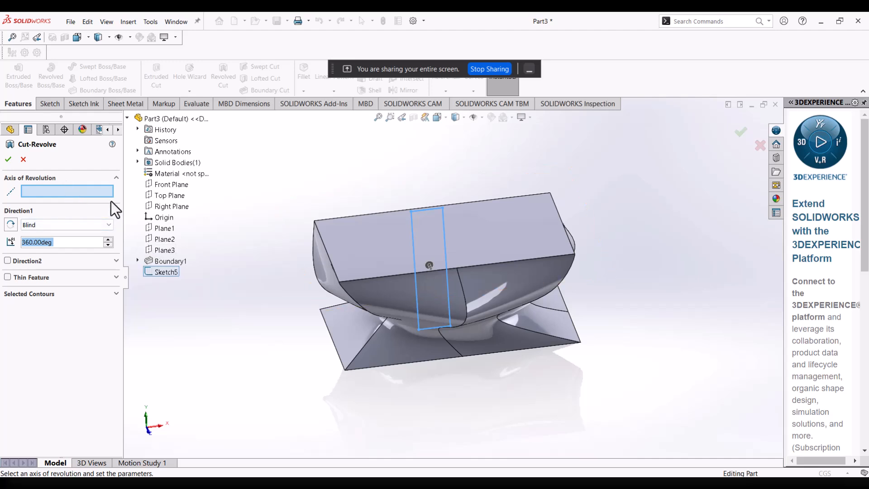
click(79, 192)
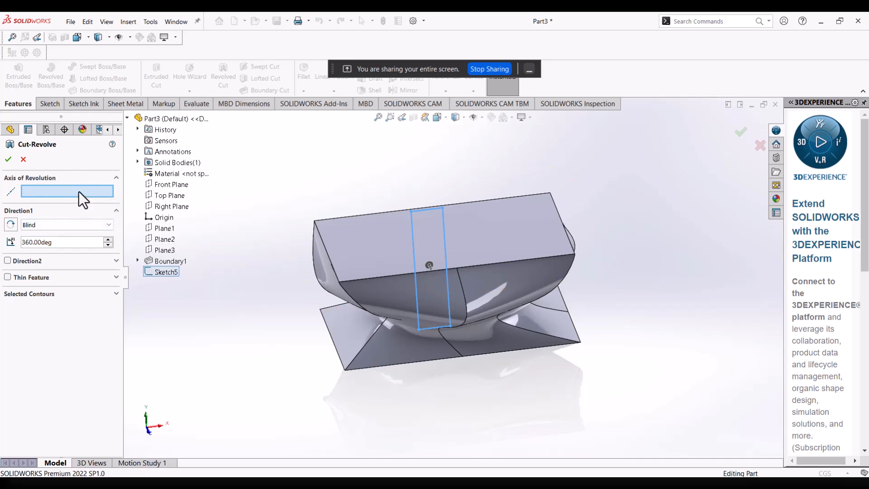
click(445, 252)
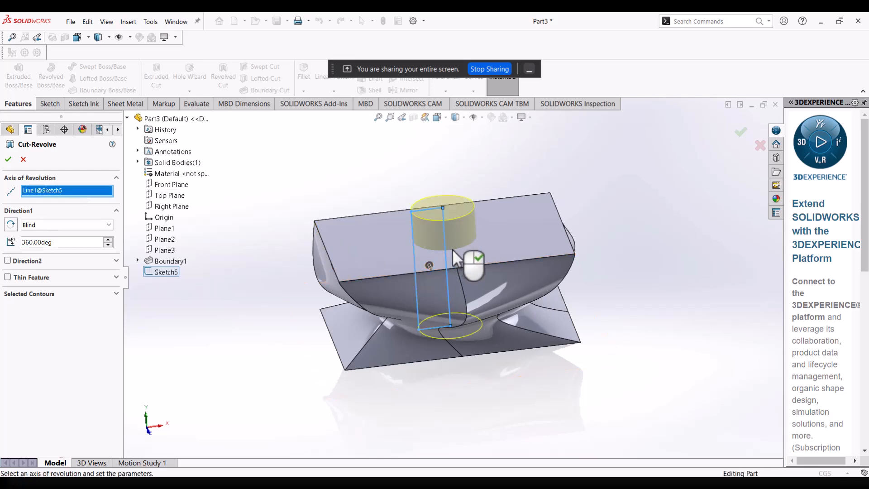
mouse_move(513, 273)
middle_down()
mouse_move(417, 285)
mouse_move(563, 343)
mouse_move(479, 278)
mouse_move(499, 252)
mouse_move(498, 269)
middle_up()
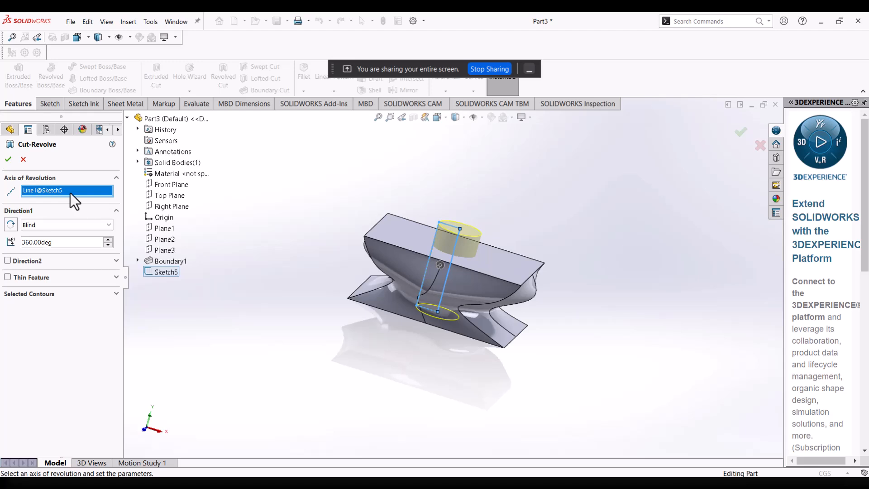
Try to create the revolved cut with the rectangle's short upper line as the axis of revolution.
right_click(69, 192)
click(90, 210)
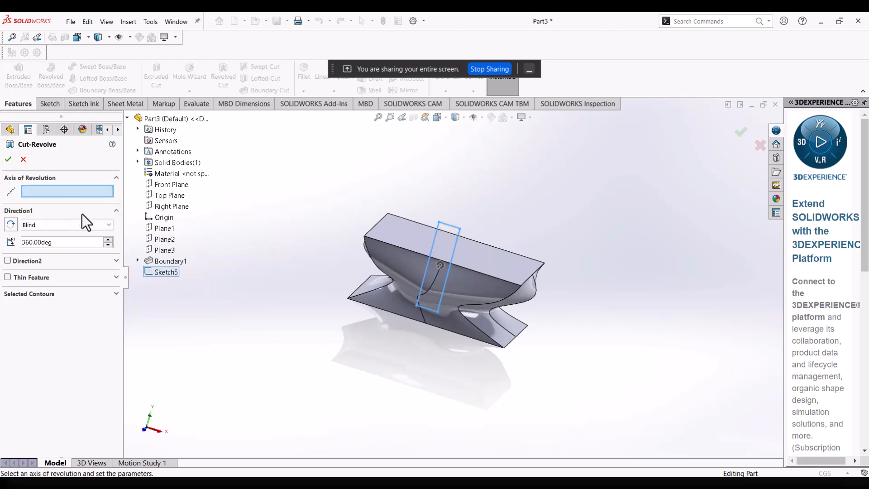
click(448, 227)
mouse_move(464, 242)
middle_down()
mouse_move(442, 234)
mouse_move(346, 240)
mouse_move(447, 283)
mouse_move(472, 269)
mouse_move(453, 270)
middle_up()
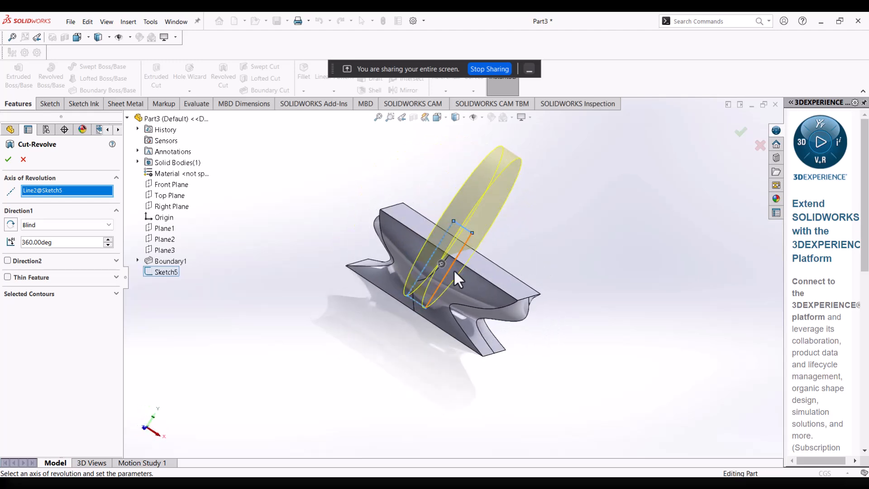
click(8, 159)
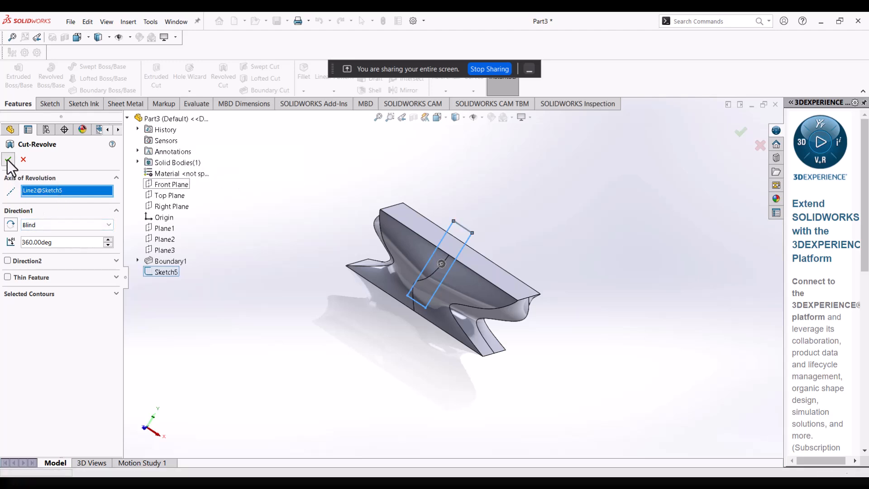
middle_drag(444, 227, 557, 334)
scroll(461, 272, down, 2)
middle_drag(461, 271, 449, 251)
scroll(439, 257, down, 1)
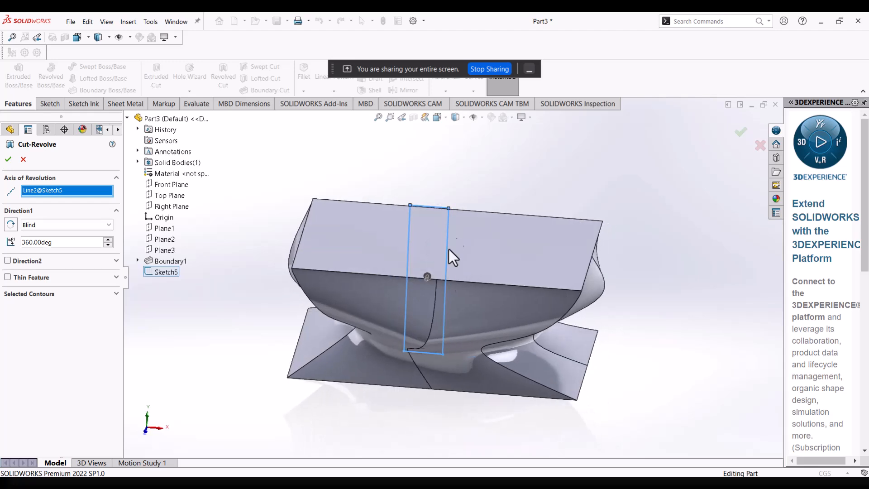
click(13, 162)
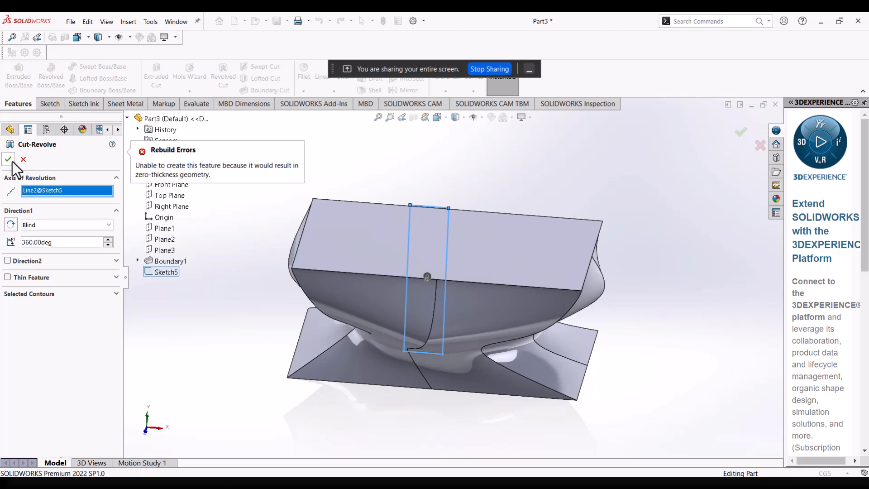
Make the rectangle's long vertical line at the origin the axis again and complete the 360-degree revolved cut through the body.
right_click(38, 192)
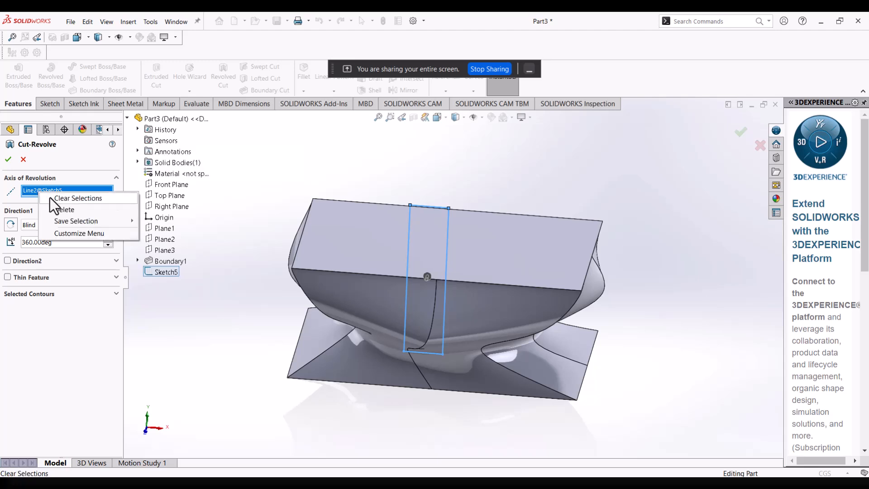
click(51, 197)
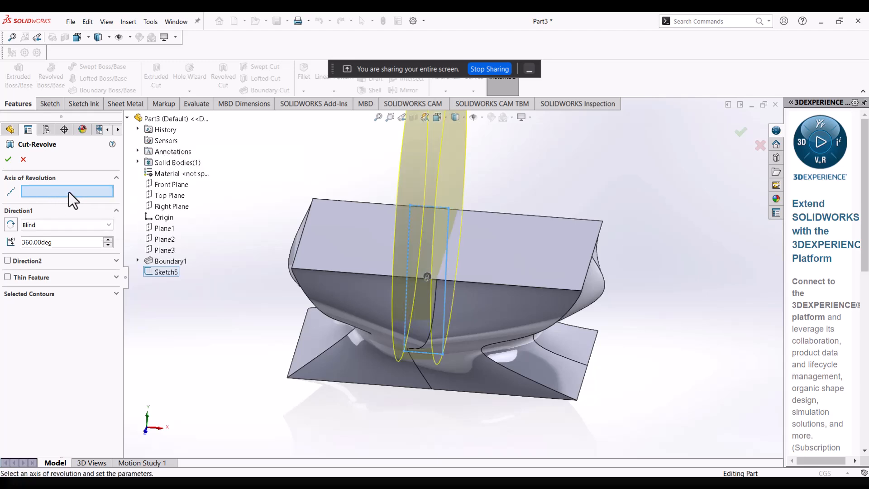
click(449, 243)
click(8, 160)
middle_drag(477, 229, 512, 278)
middle_drag(491, 244, 497, 318)
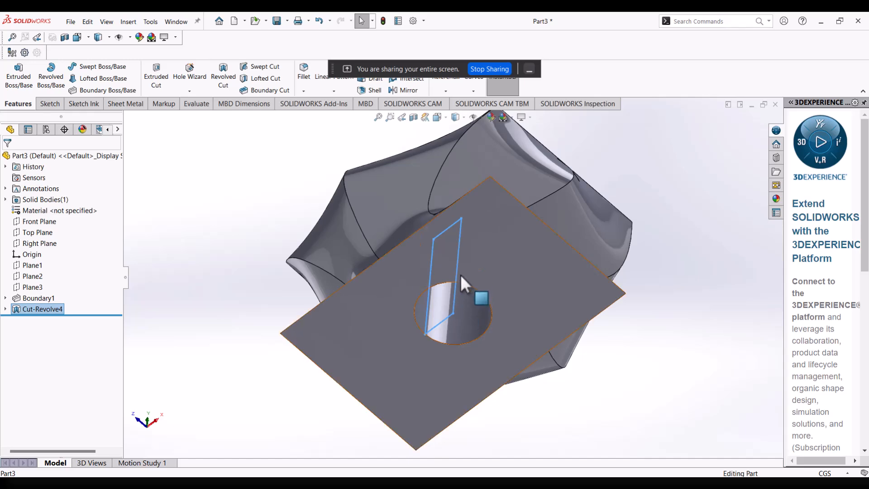
middle_drag(461, 303, 524, 340)
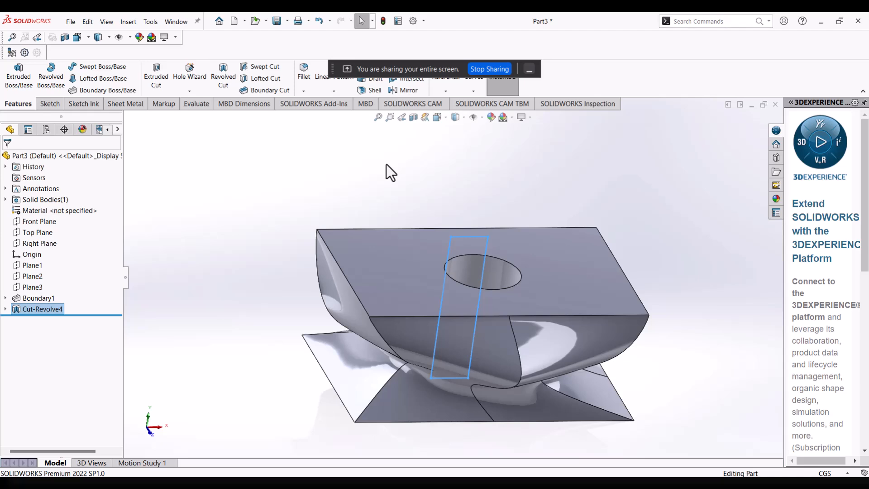
click(431, 202)
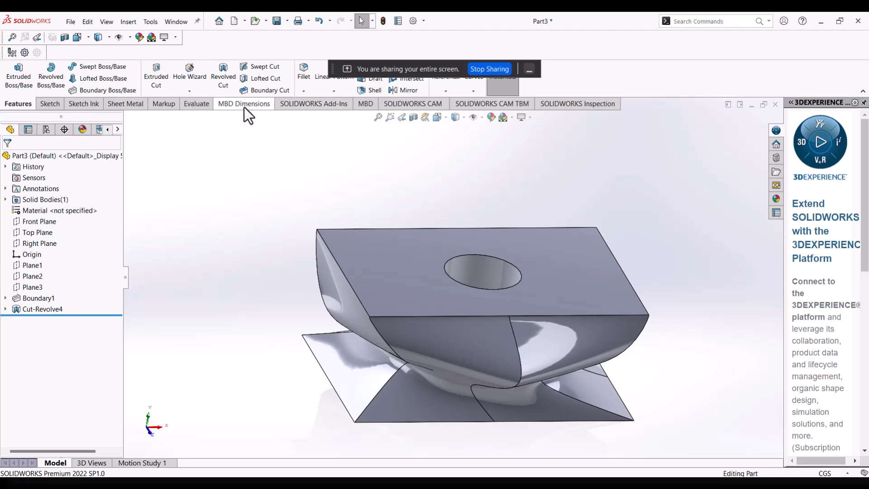
click(188, 92)
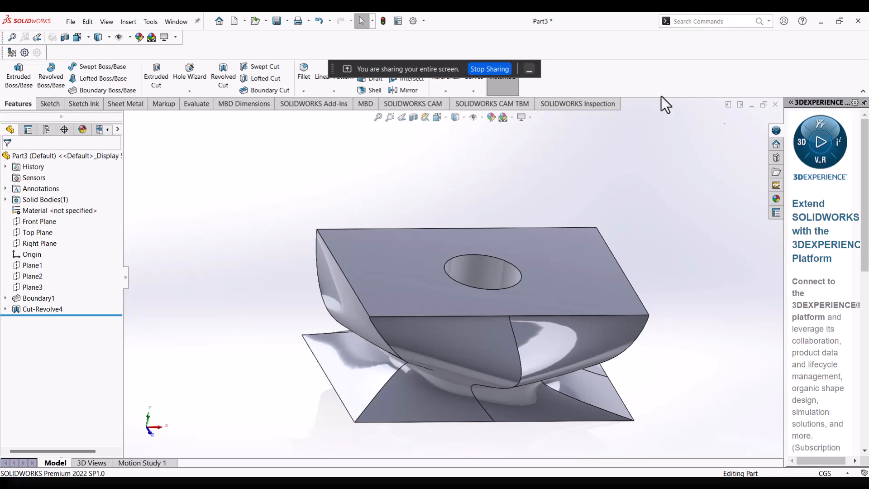
Create a new part document and select its Top Plane.
click(72, 22)
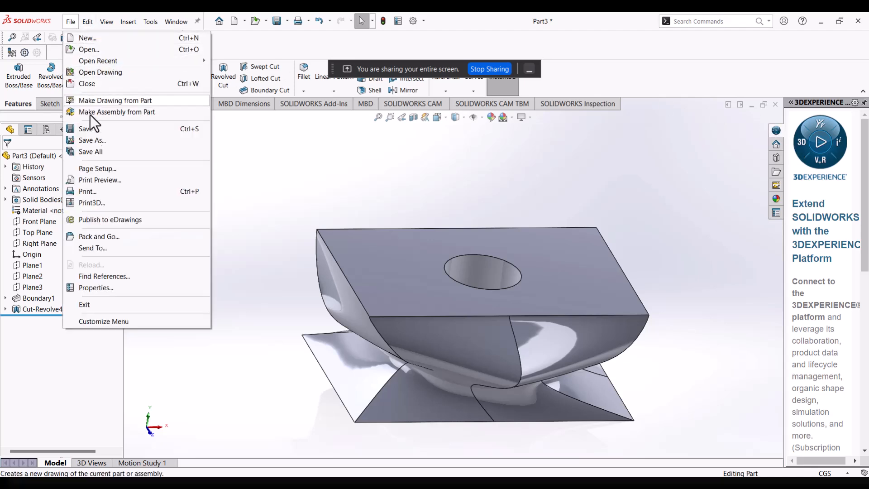
click(102, 39)
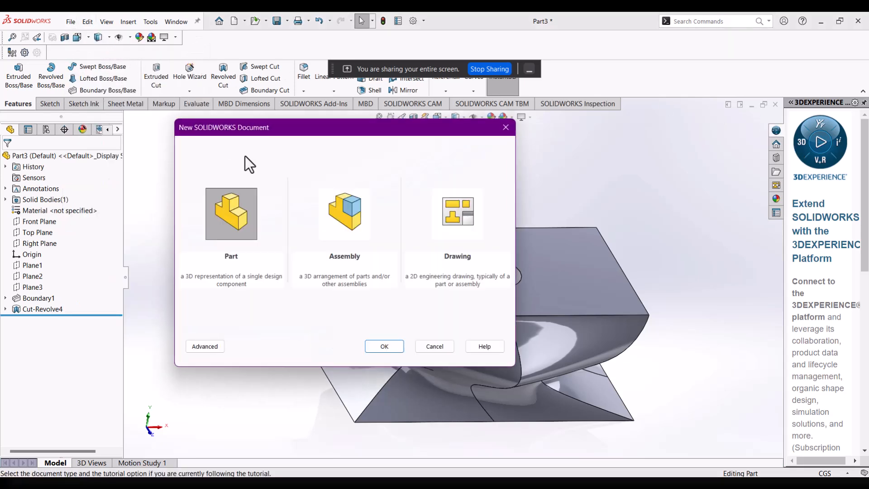
click(392, 348)
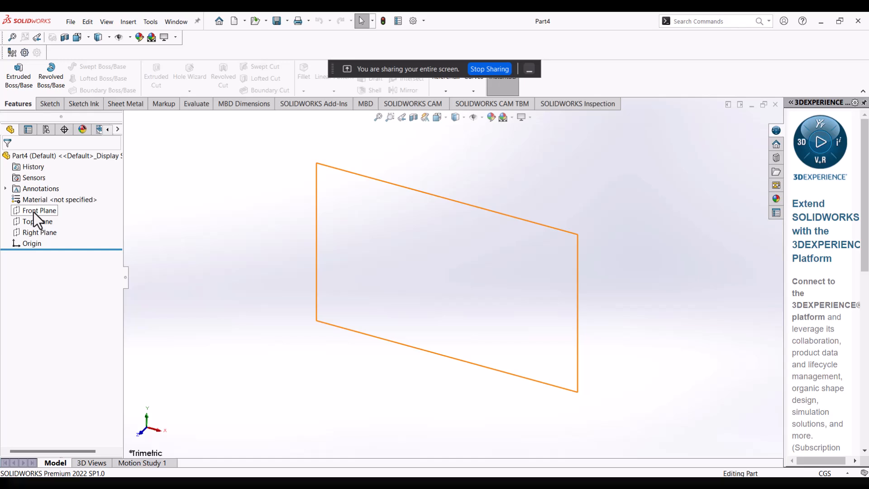
click(39, 221)
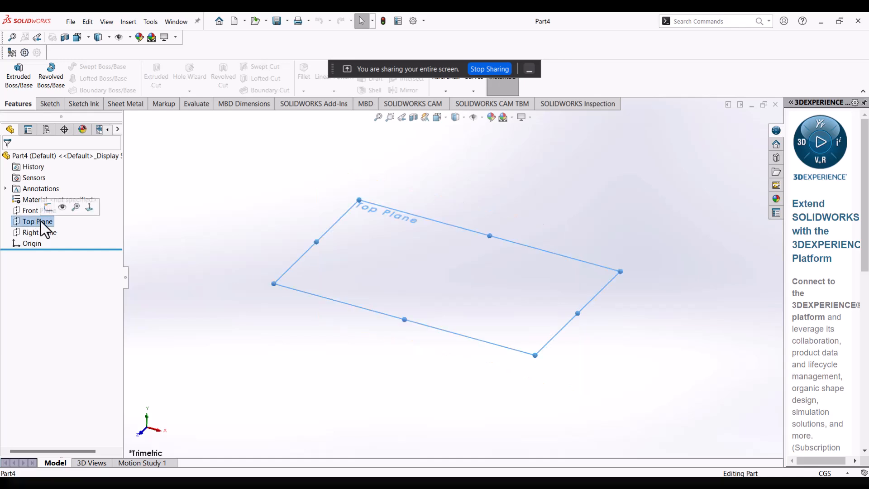
Start a sketch on the Top Plane and draw a circle about 10.61 cm in diameter centred on the origin.
click(48, 208)
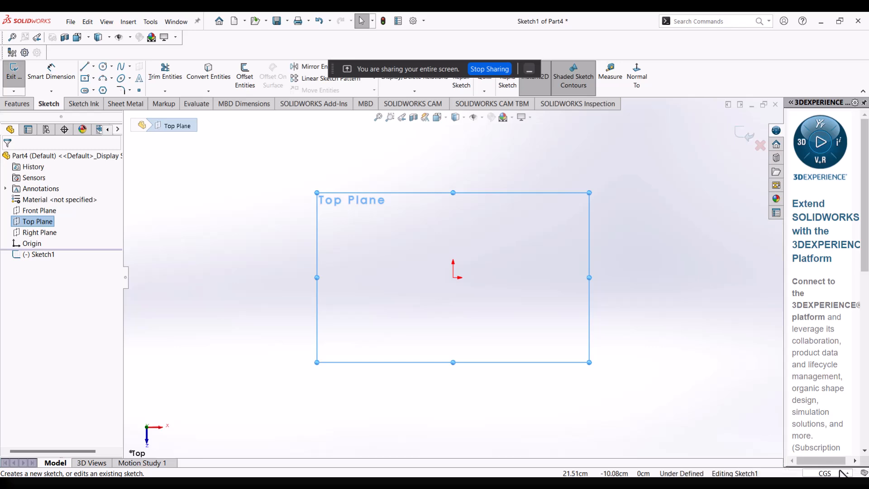
click(103, 67)
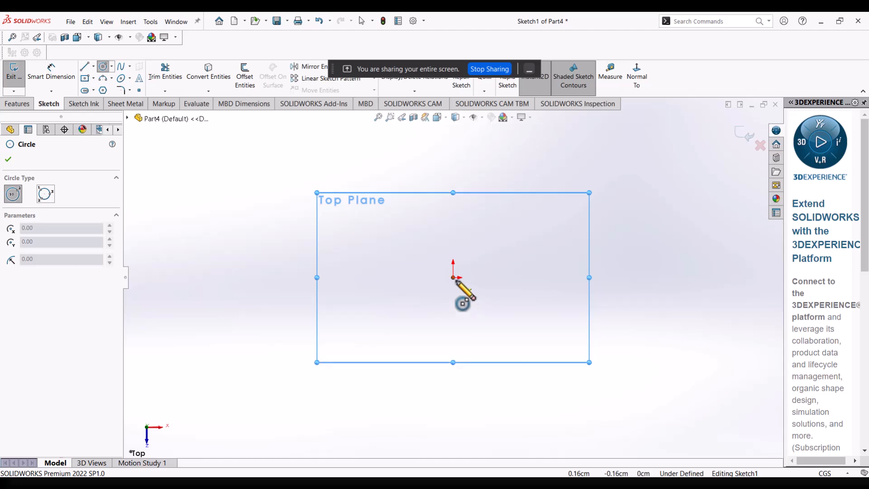
drag(453, 277, 526, 343)
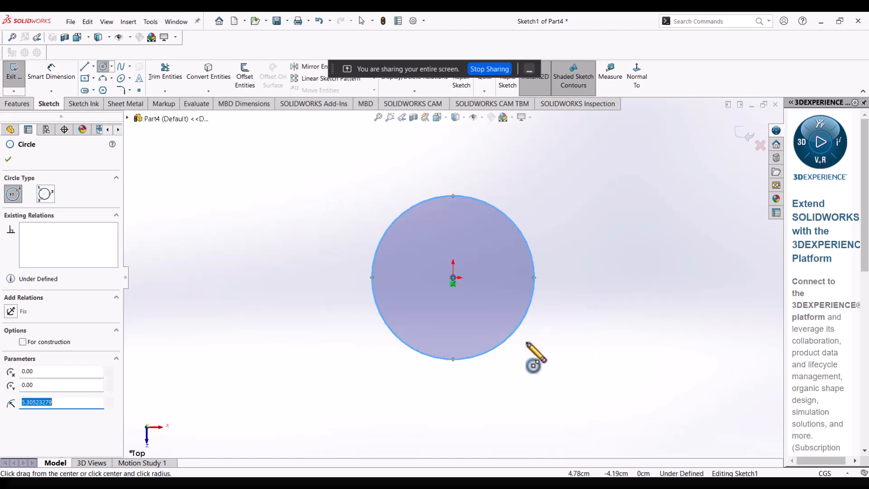
Dimension the circle's diameter and set it to 2.5 cm.
click(57, 73)
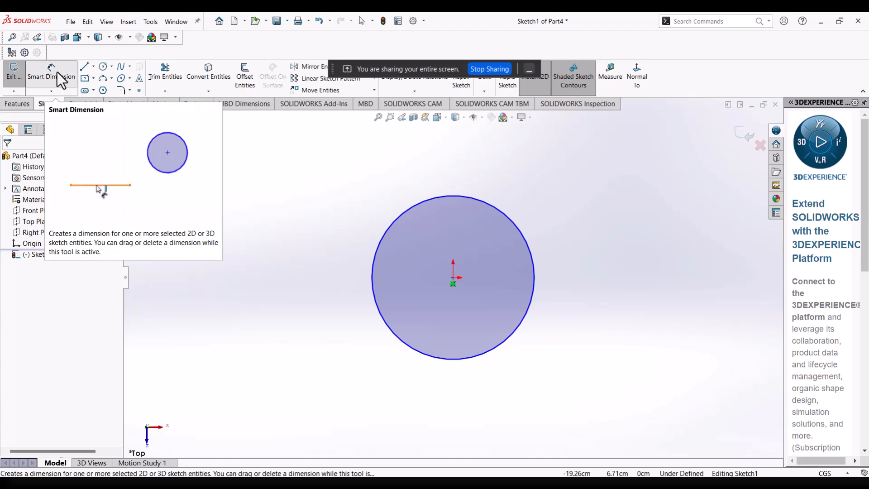
click(57, 72)
click(372, 263)
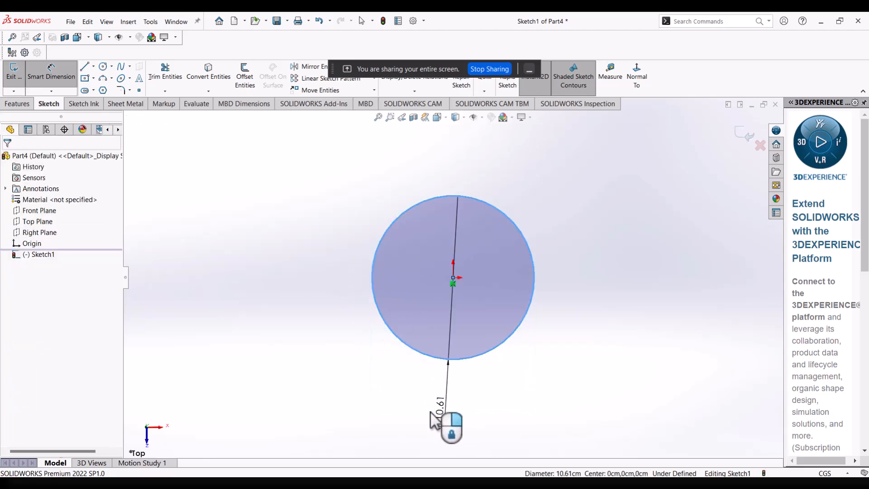
click(437, 419)
text(50)
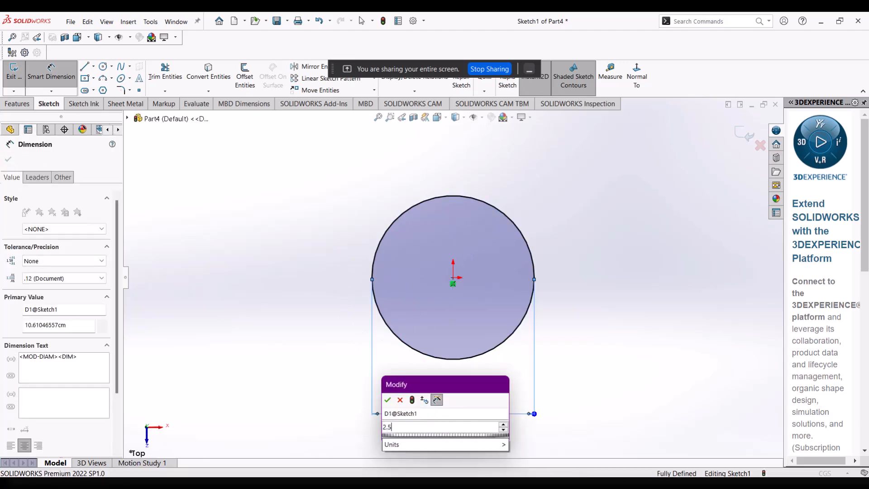
key(Return)
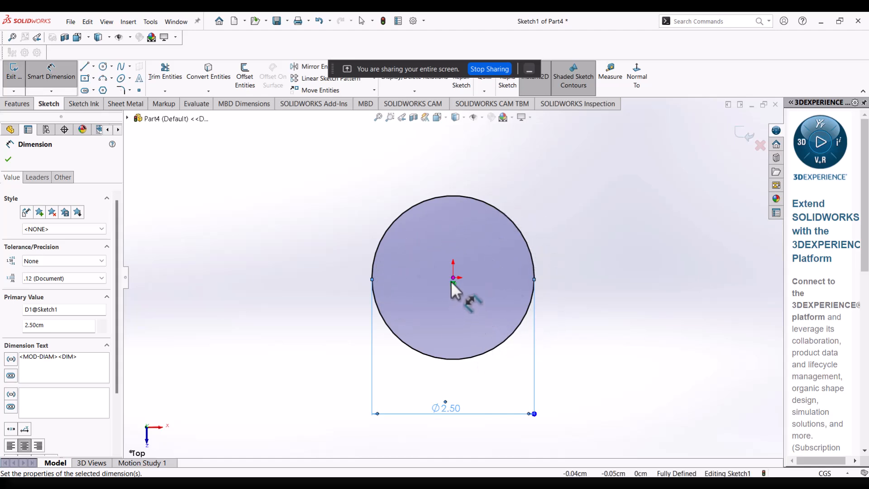
Extrude the circle as a 10 cm blind boss in the reversed direction, below the Top Plane.
click(14, 105)
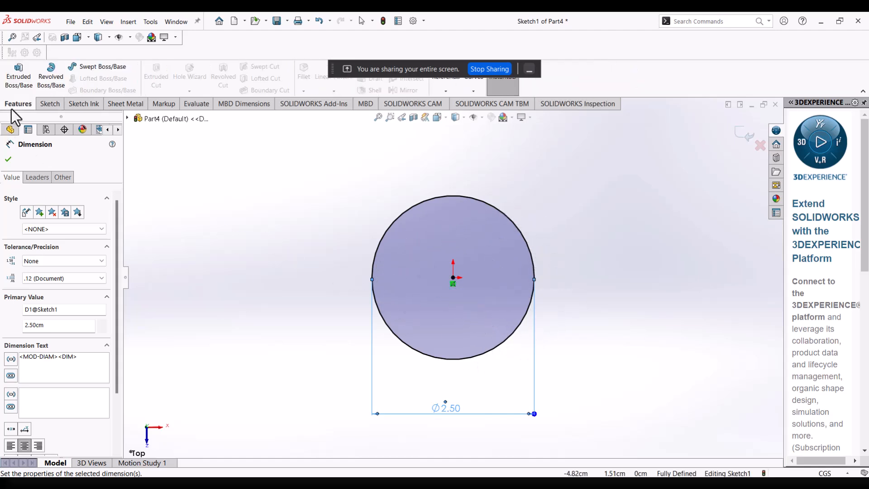
click(17, 77)
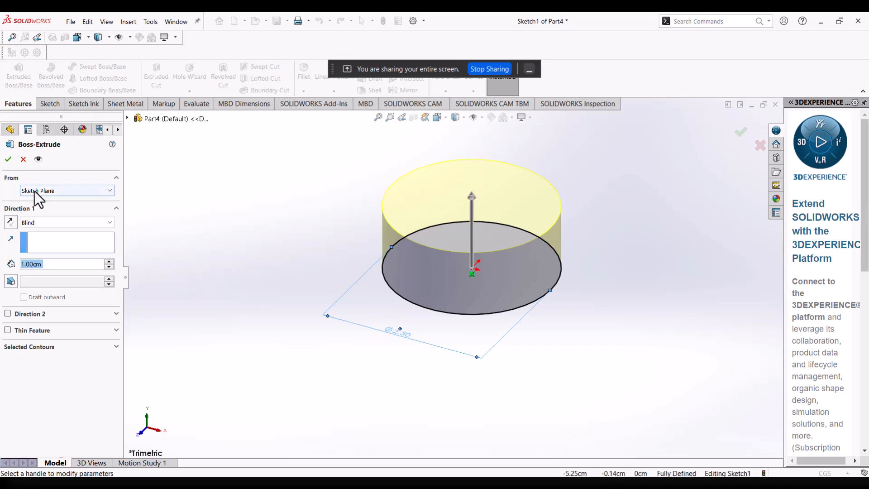
click(10, 222)
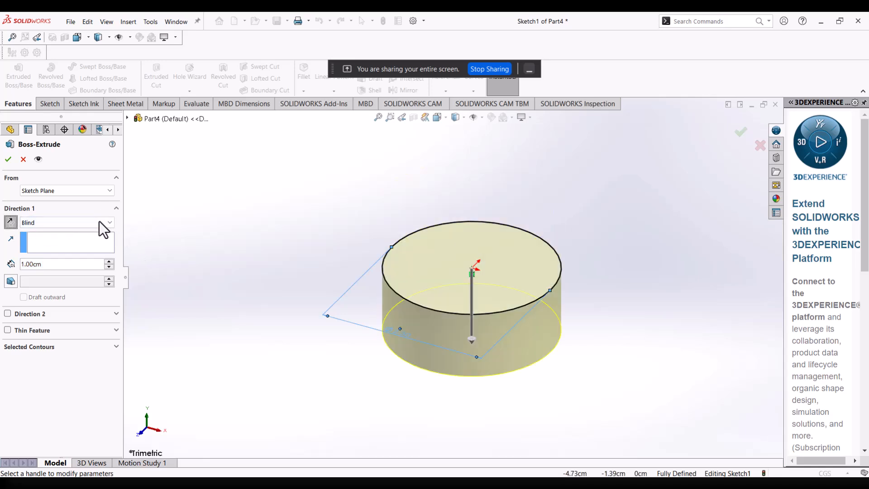
click(96, 262)
text(10)
key(Return)
scroll(638, 319, up, 6)
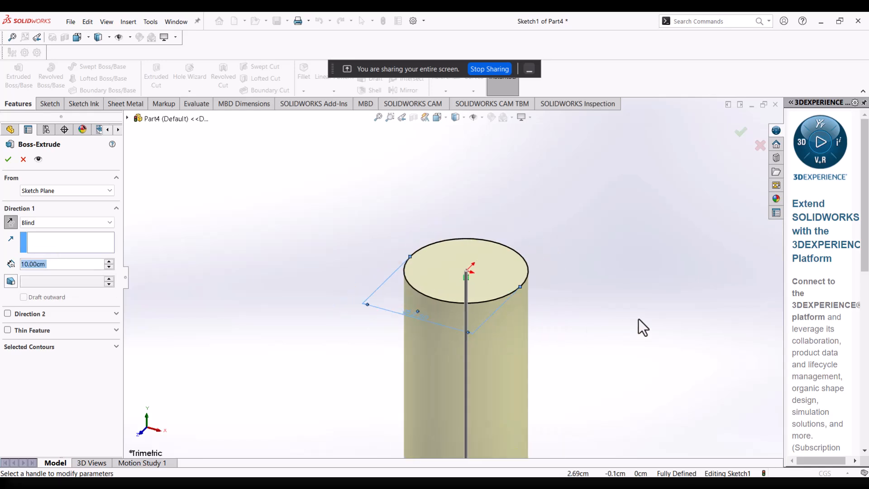
middle_drag(542, 354, 548, 357)
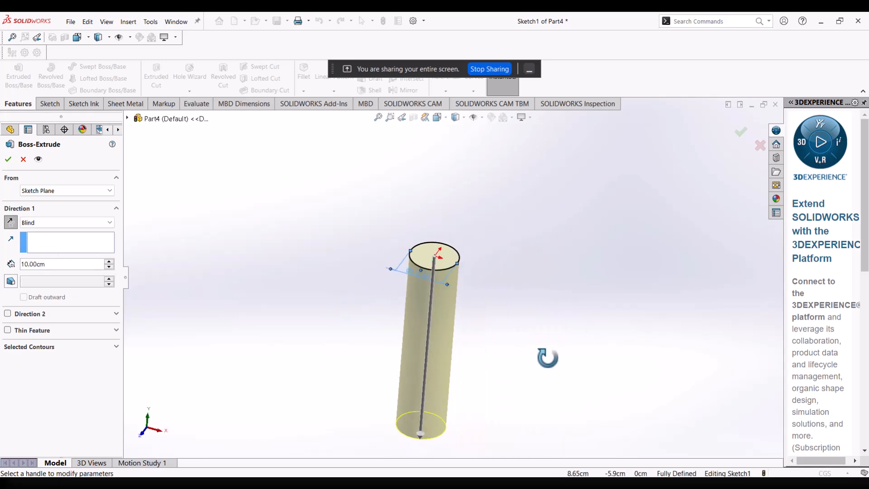
click(10, 160)
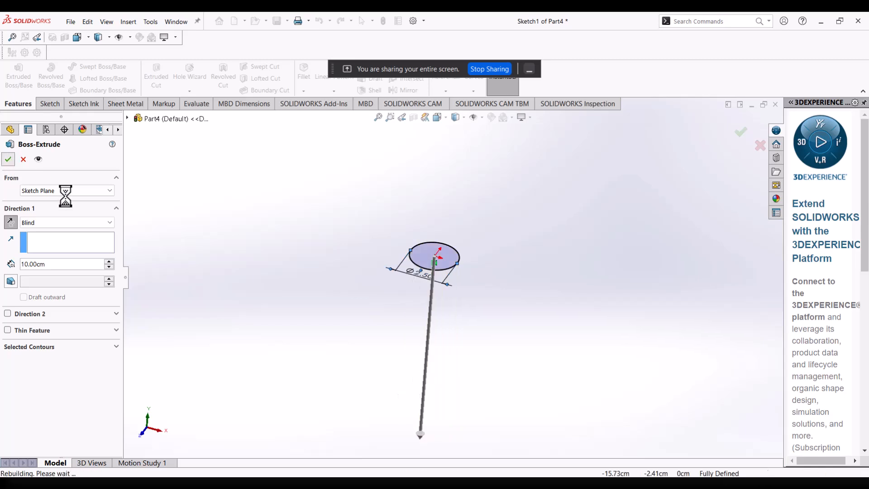
middle_drag(481, 325, 429, 246)
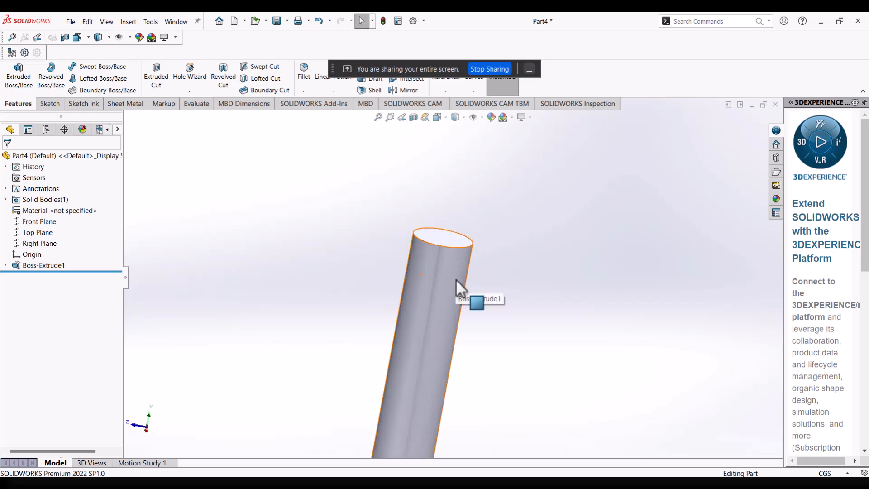
scroll(456, 280, up, 3)
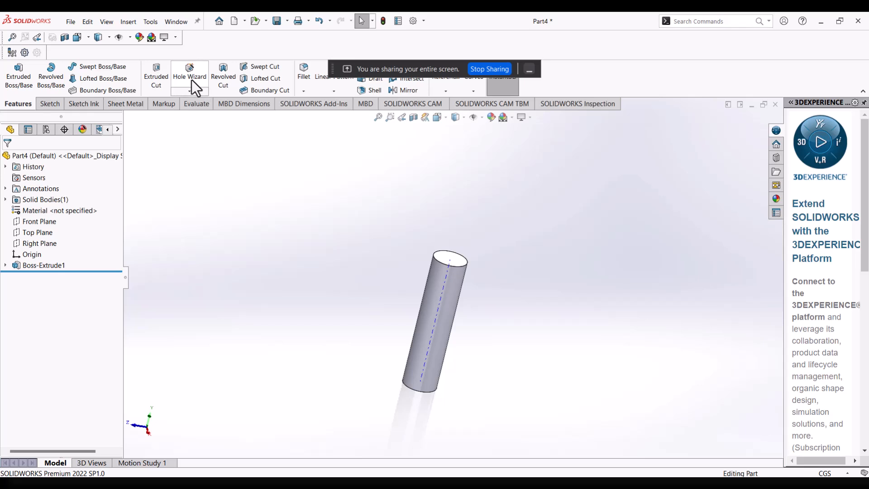
click(199, 92)
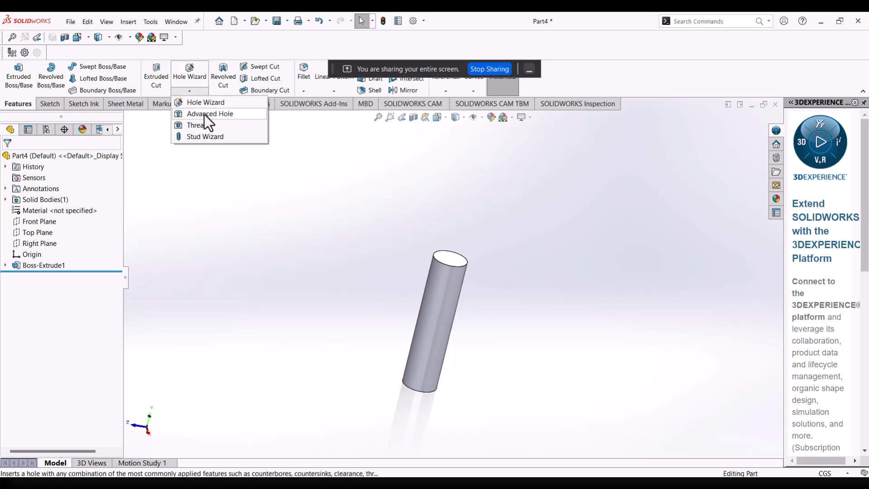
click(210, 137)
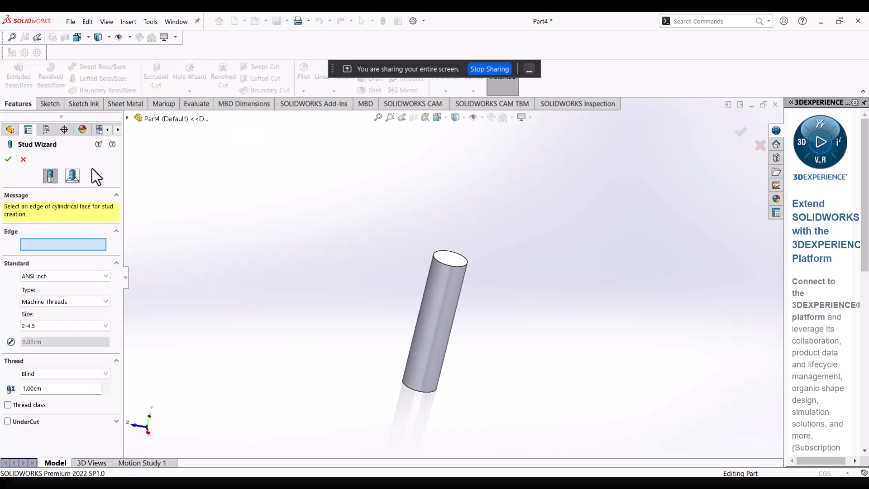
click(27, 162)
Start a Thread feature, accept the nominal-profile notice, and pick the cylinder's upper circular edge as the thread location.
click(189, 92)
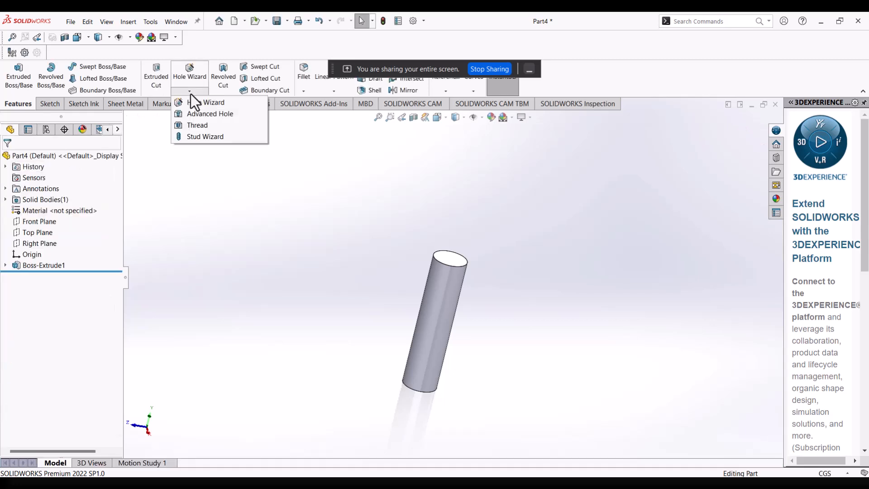
click(200, 128)
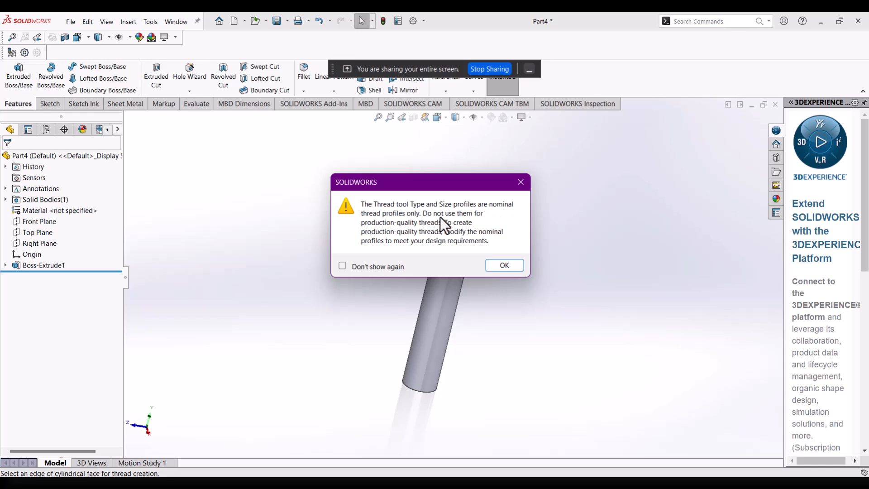
click(507, 265)
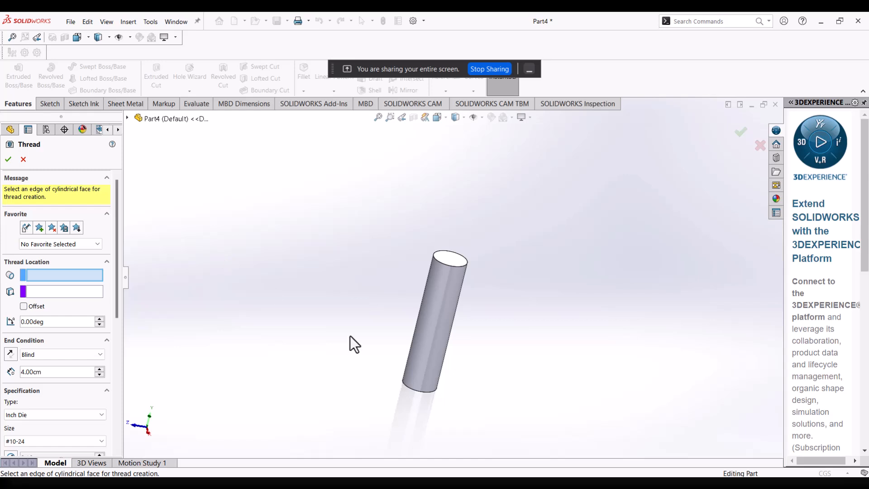
scroll(40, 256, down, 3)
scroll(40, 256, up, 3)
scroll(103, 270, down, 6)
scroll(103, 270, up, 6)
scroll(103, 270, down, 6)
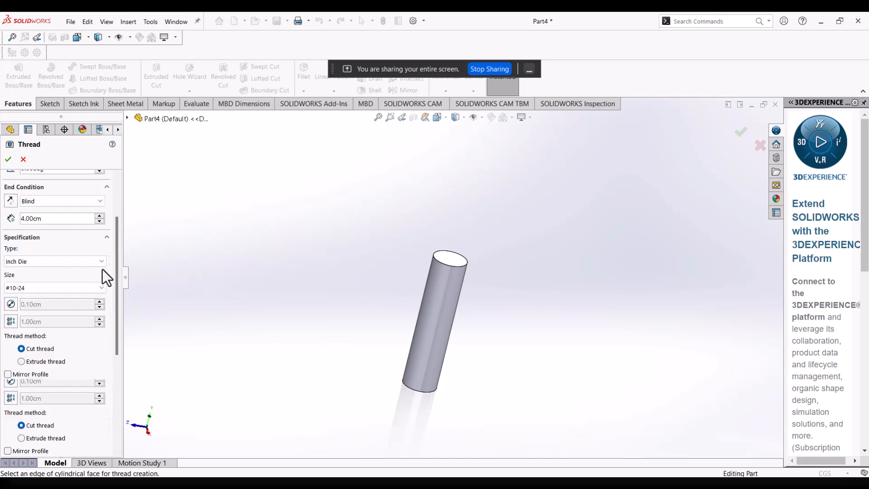
scroll(101, 270, up, 6)
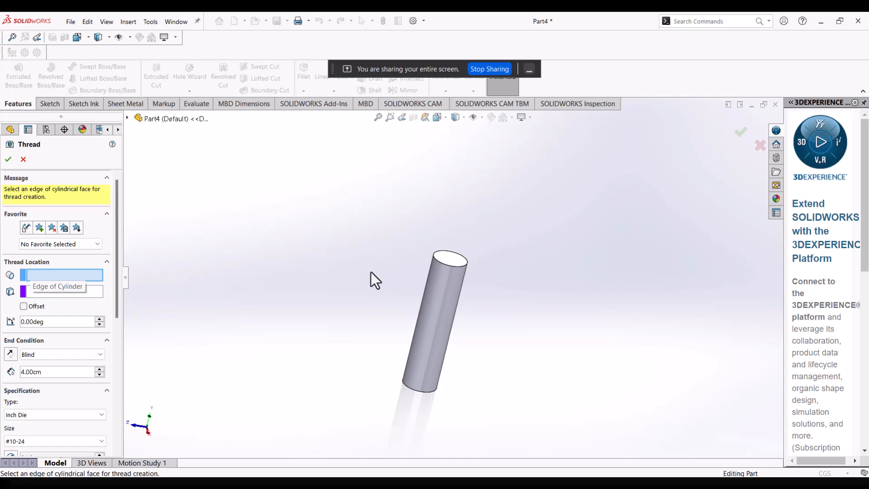
click(441, 262)
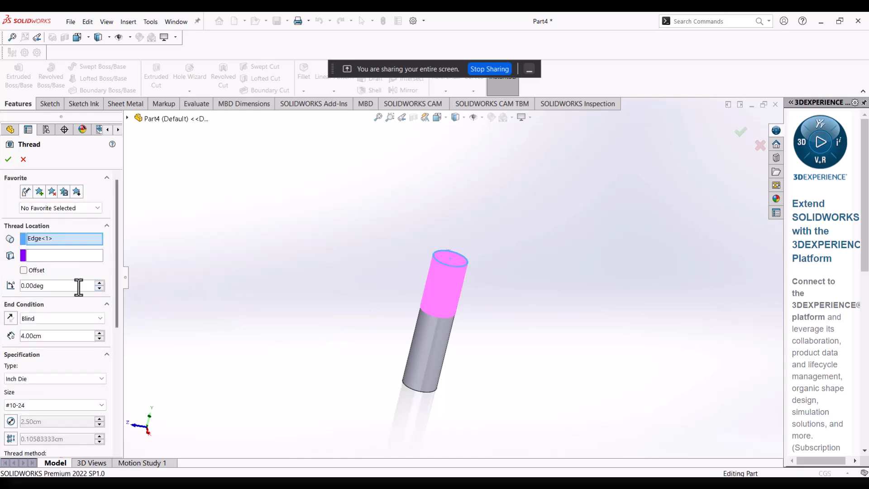
Set the thread's blind depth to 7 cm along the cylinder.
scroll(460, 300, down, 5)
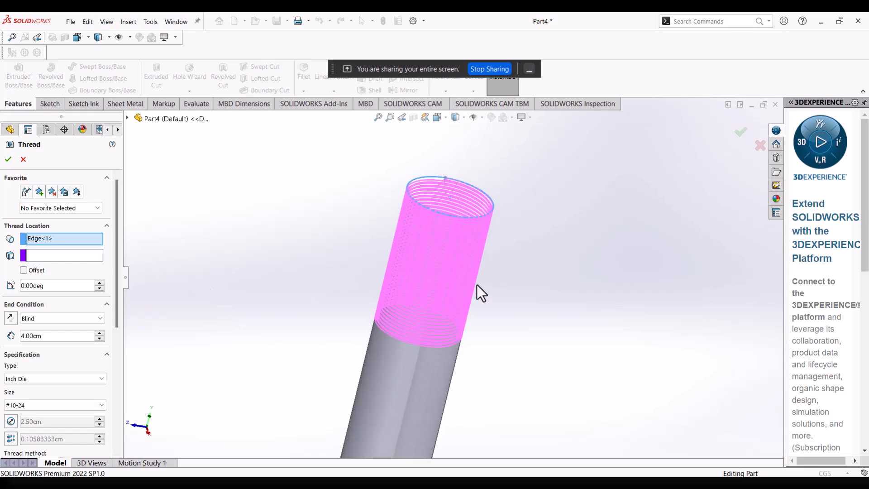
middle_drag(464, 272, 482, 245)
middle_drag(492, 250, 450, 260)
scroll(427, 289, down, 4)
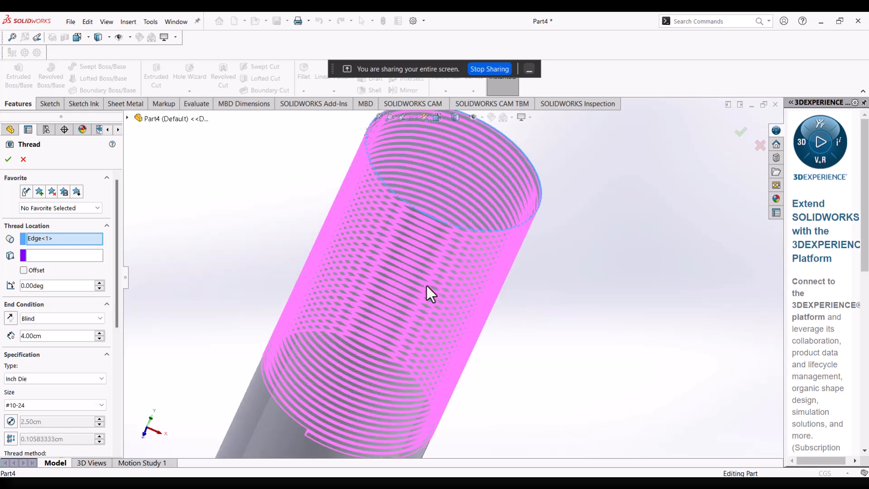
middle_drag(427, 287, 422, 262)
scroll(422, 262, up, 3)
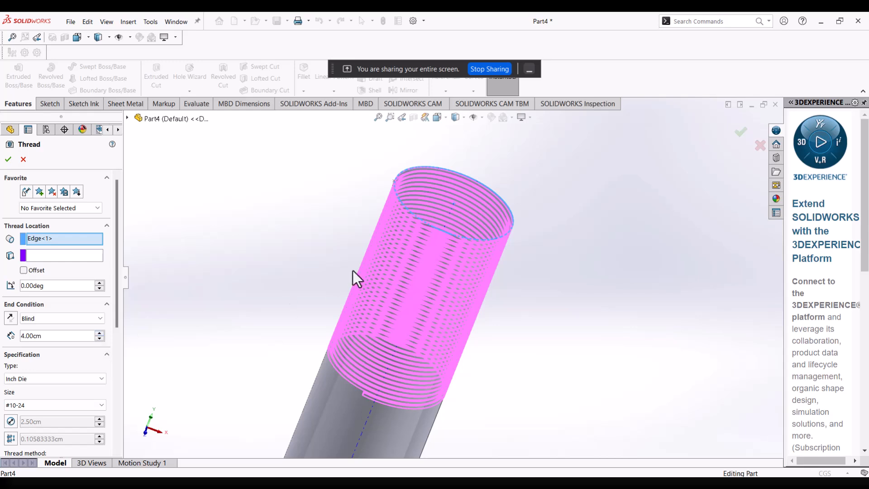
click(100, 335)
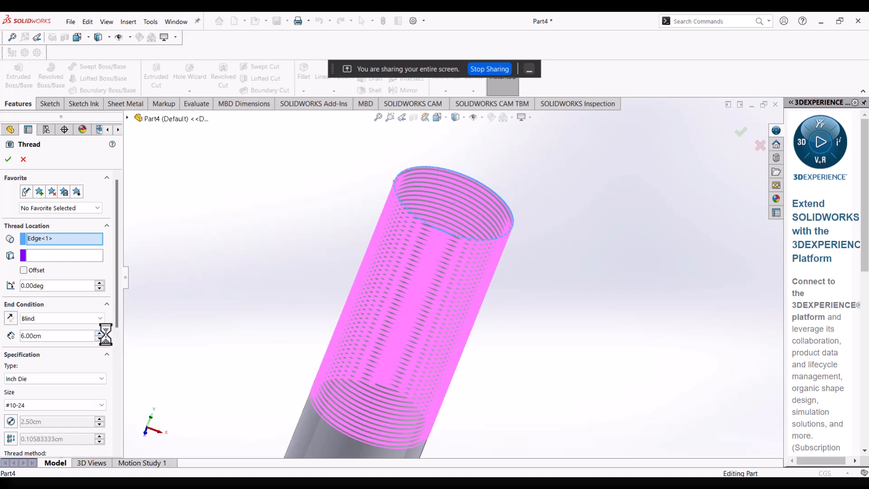
scroll(389, 364, up, 5)
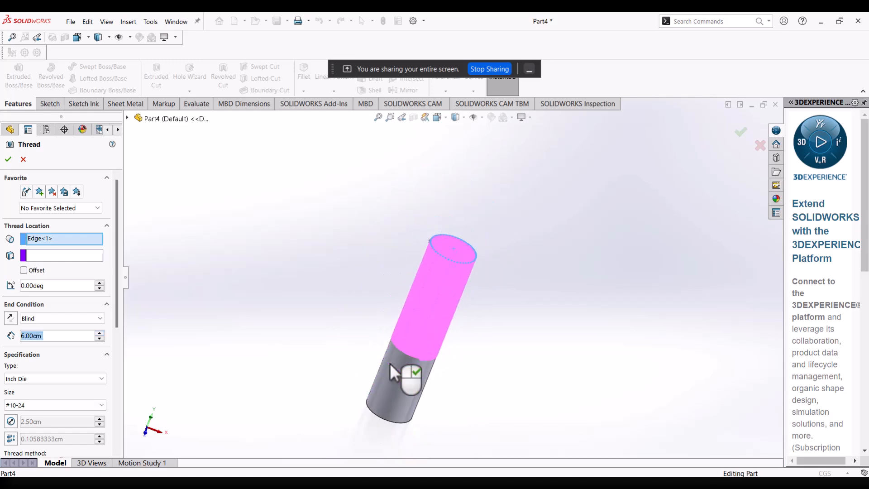
click(99, 333)
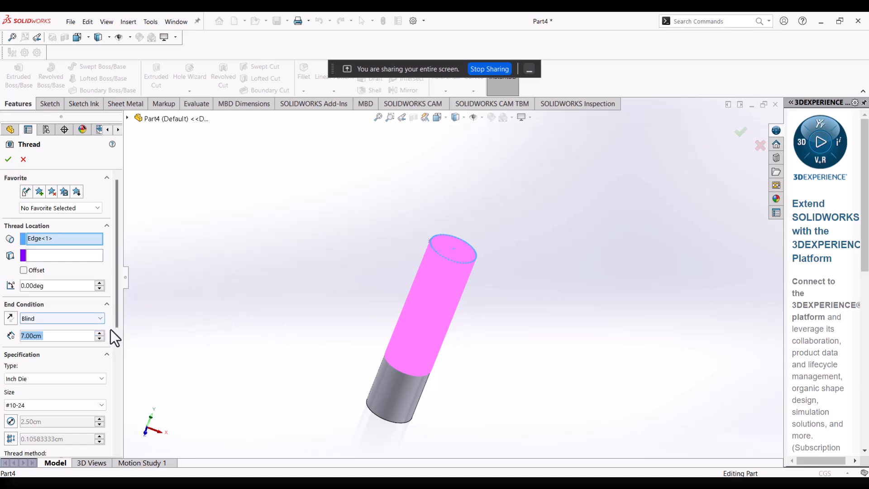
click(97, 339)
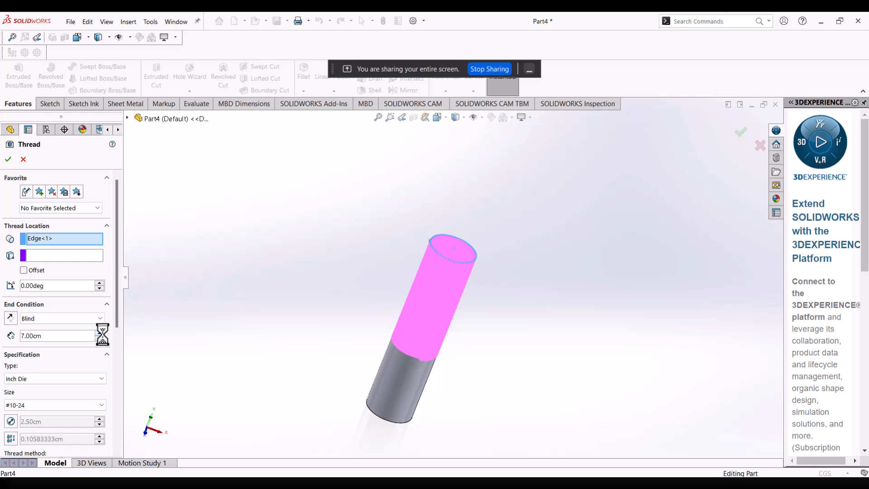
click(99, 332)
Open the choice of thread types in the thread's specification.
drag(116, 322, 118, 351)
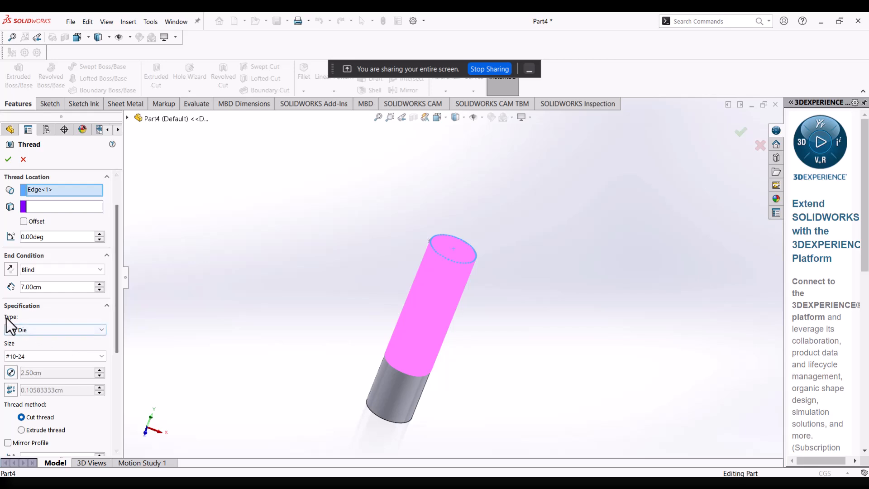
click(92, 330)
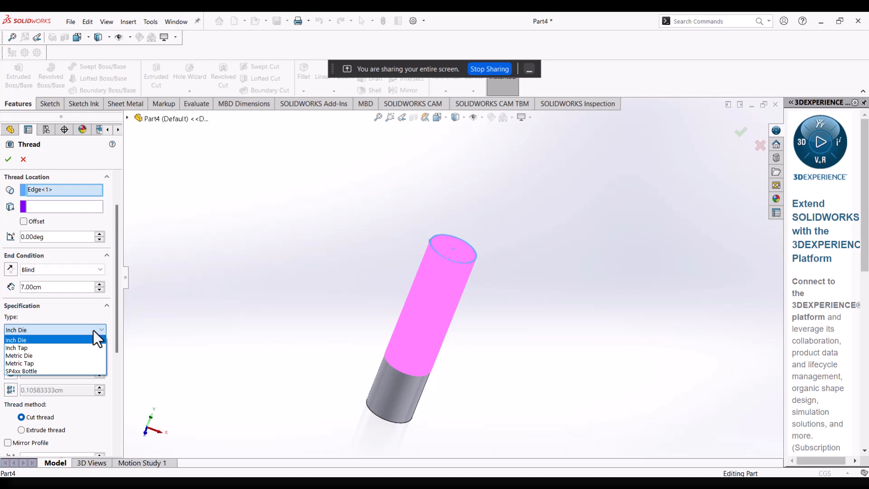
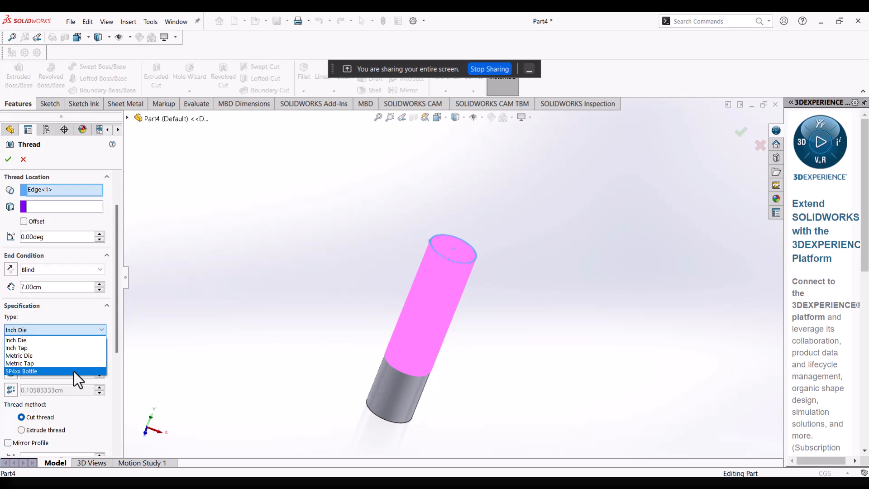
Keep Inch Die as the thread type and #10-24 as the size, and create it as a right-hand cut thread.
click(58, 329)
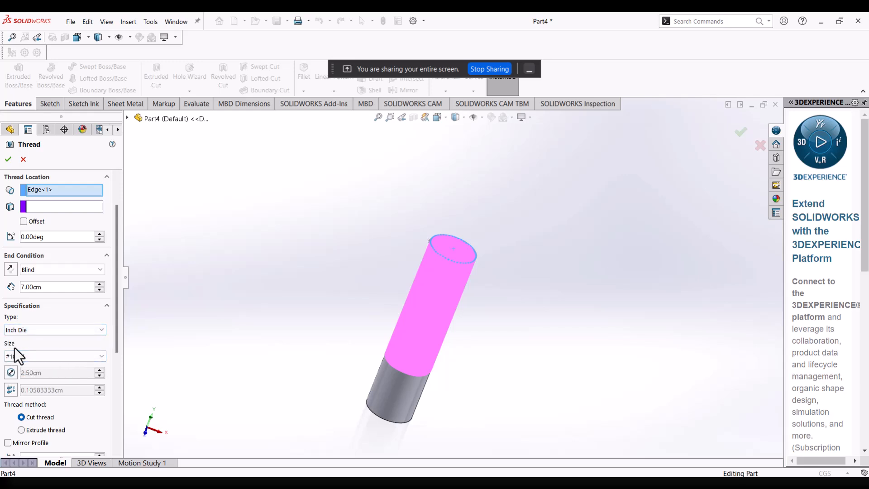
click(60, 356)
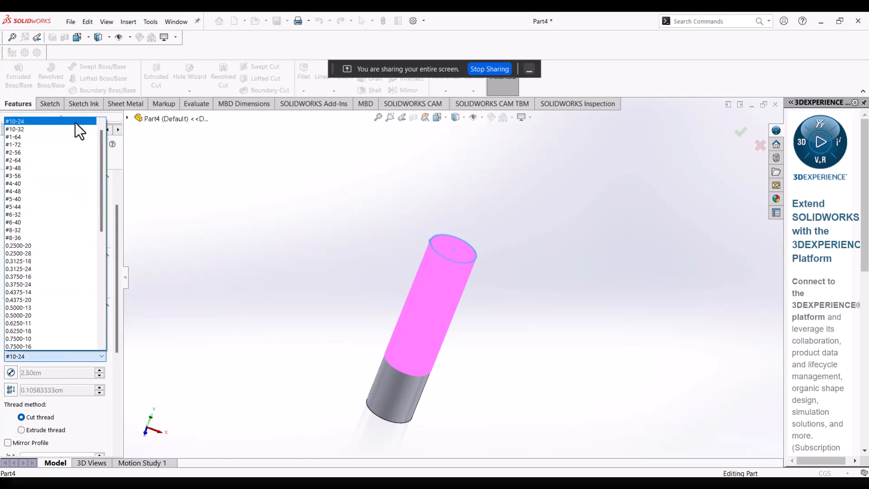
scroll(89, 224, down, 5)
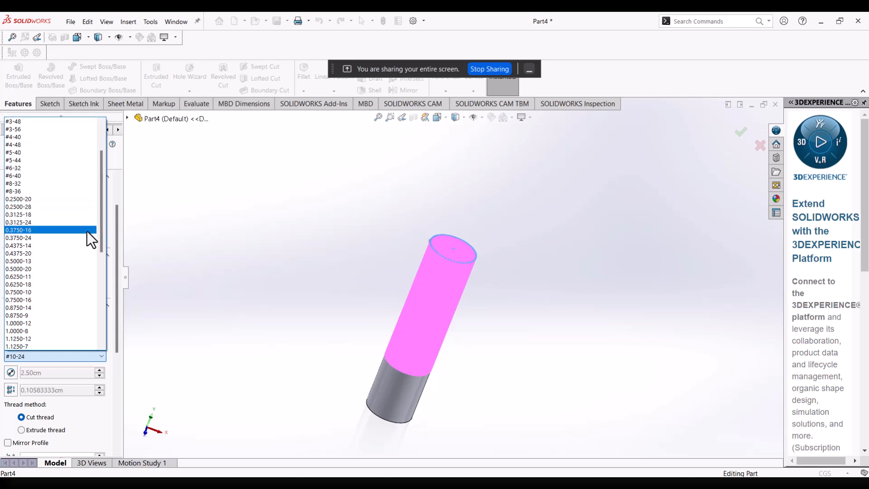
click(107, 363)
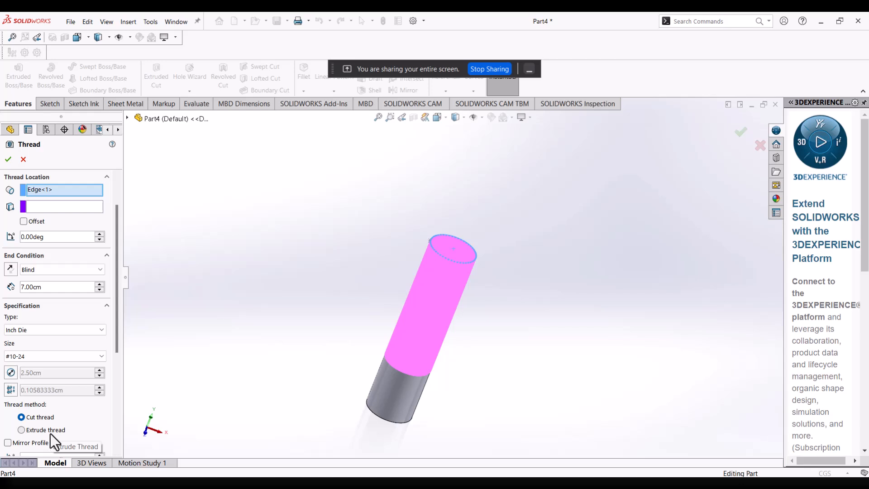
drag(114, 349, 118, 444)
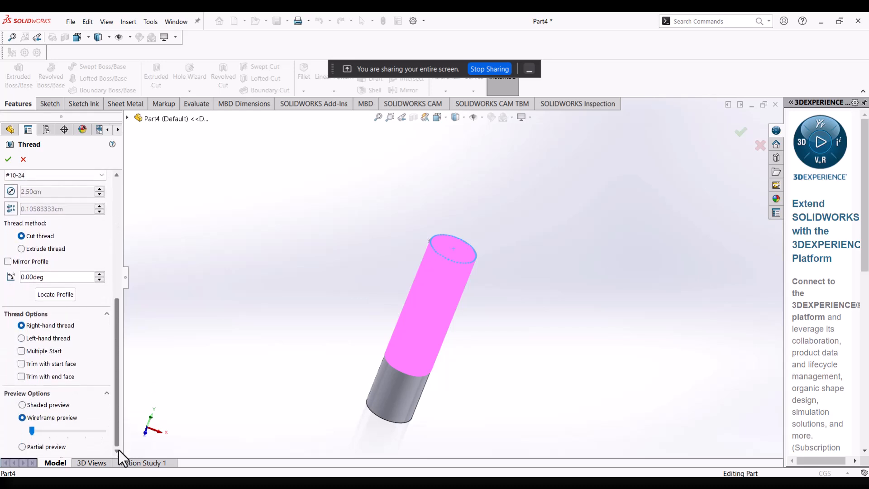
drag(117, 447, 118, 433)
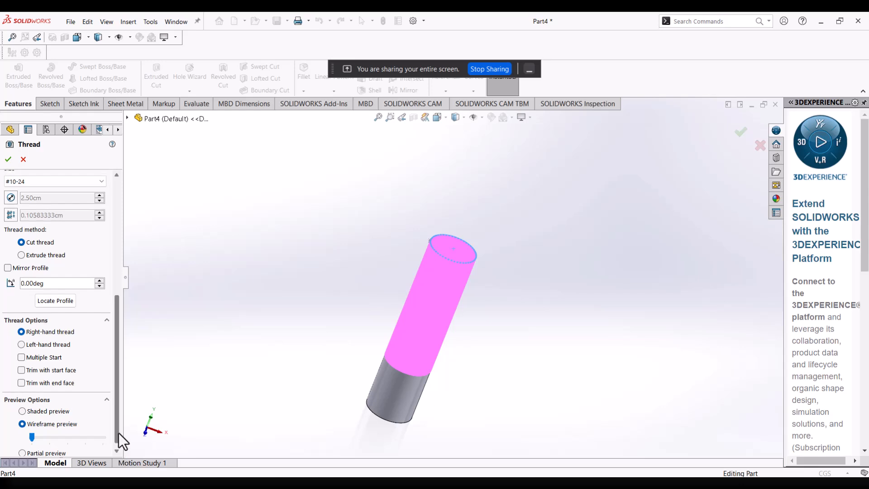
scroll(216, 368, up, 3)
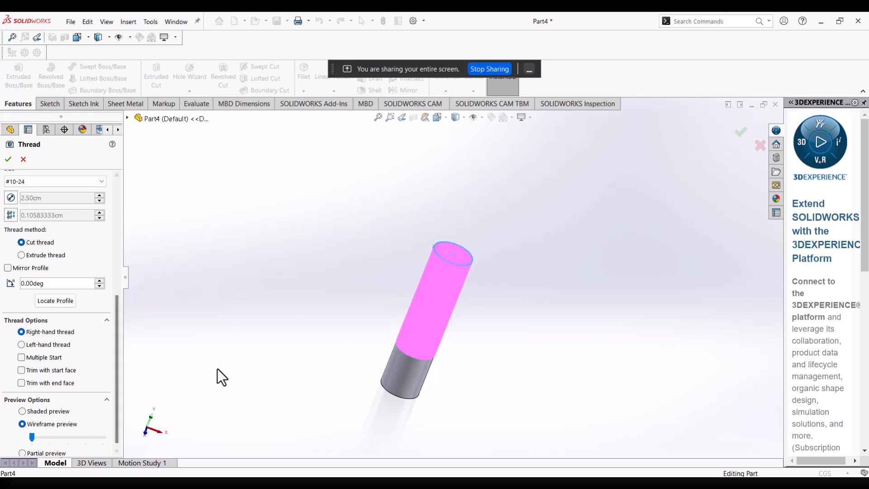
scroll(460, 293, down, 4)
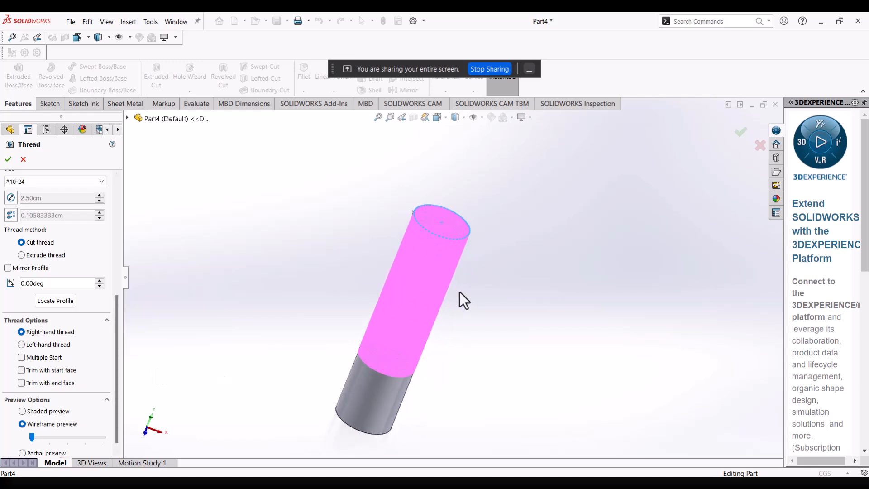
click(9, 159)
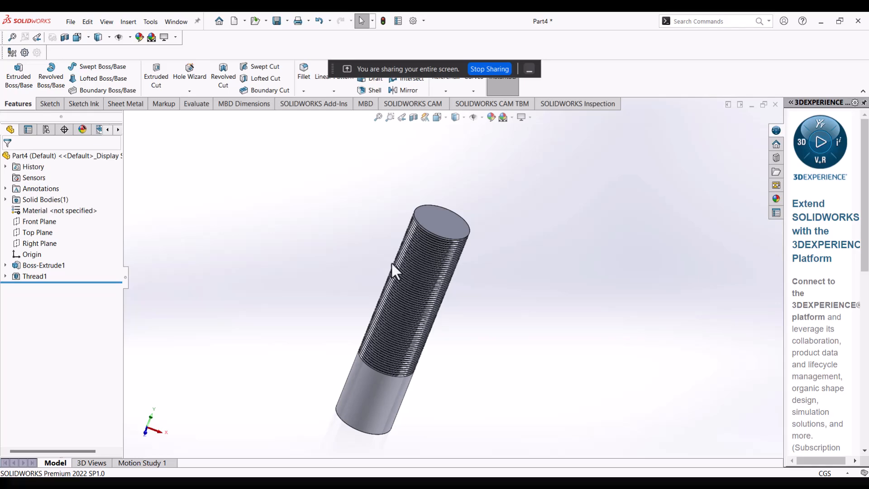
Examine the cut thread around the cylinder from several sides, including its profile near the upper end.
scroll(478, 251, down, 5)
middle_drag(485, 249, 515, 235)
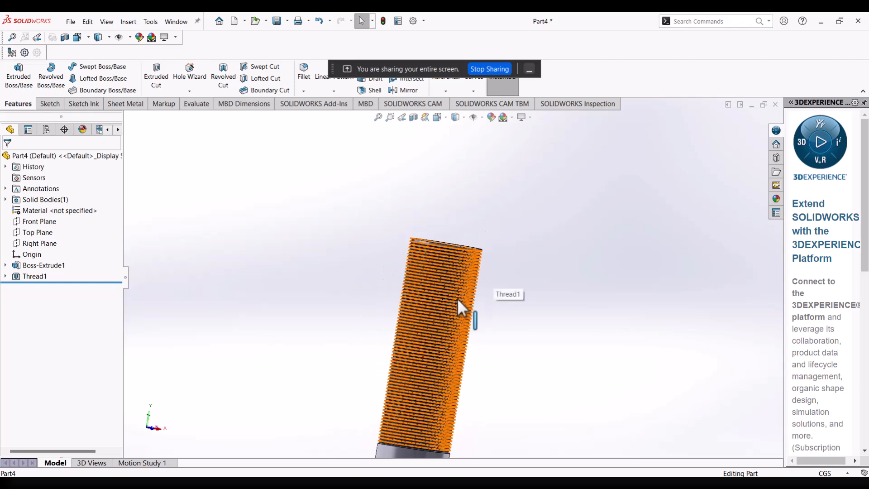
middle_drag(477, 316, 446, 316)
mouse_move(452, 261)
middle_down()
mouse_move(532, 343)
mouse_move(549, 395)
mouse_move(481, 364)
mouse_move(450, 287)
mouse_move(431, 281)
mouse_move(417, 292)
mouse_move(457, 304)
mouse_move(217, 334)
mouse_move(319, 353)
mouse_move(366, 321)
middle_up()
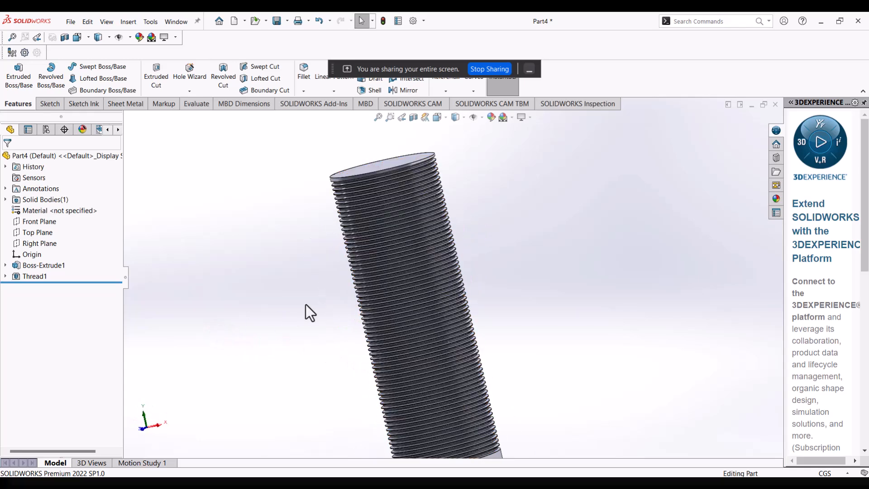
scroll(474, 181, down, 8)
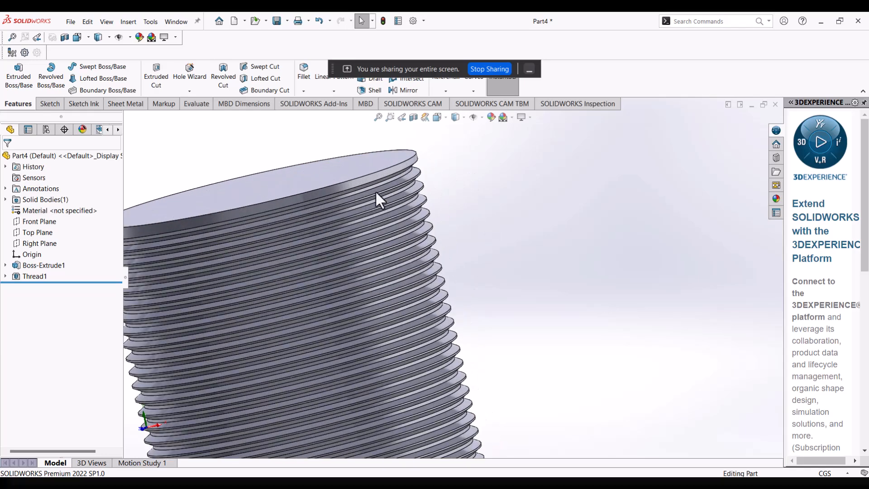
scroll(324, 208, up, 1)
scroll(326, 242, down, 2)
mouse_move(328, 298)
middle_down()
mouse_move(398, 294)
mouse_move(338, 305)
mouse_move(312, 289)
mouse_move(369, 276)
middle_up()
scroll(354, 299, up, 2)
scroll(319, 287, down, 3)
scroll(317, 268, up, 4)
scroll(336, 258, down, 4)
middle_drag(403, 238, 560, 168)
scroll(541, 198, up, 3)
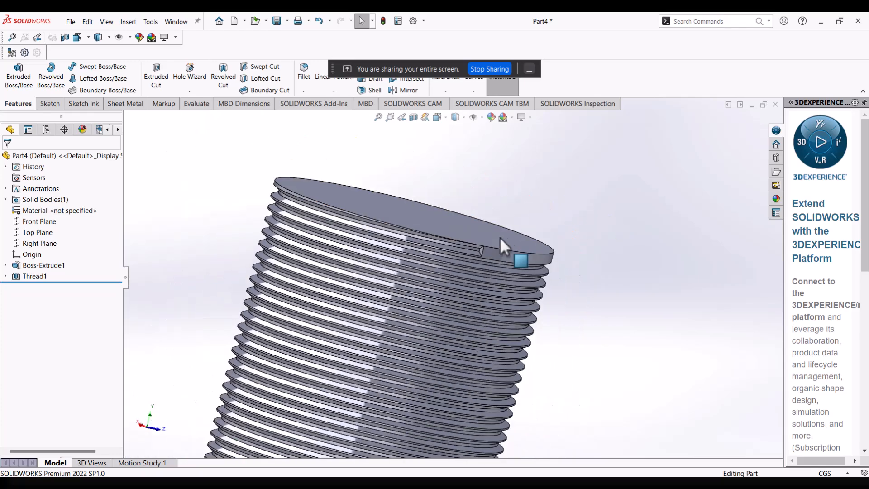
Inspect closely where the thread cut starts, just below the cylinder's upper edge.
scroll(465, 259, down, 1)
scroll(473, 252, down, 1)
scroll(475, 251, up, 2)
scroll(471, 290, down, 2)
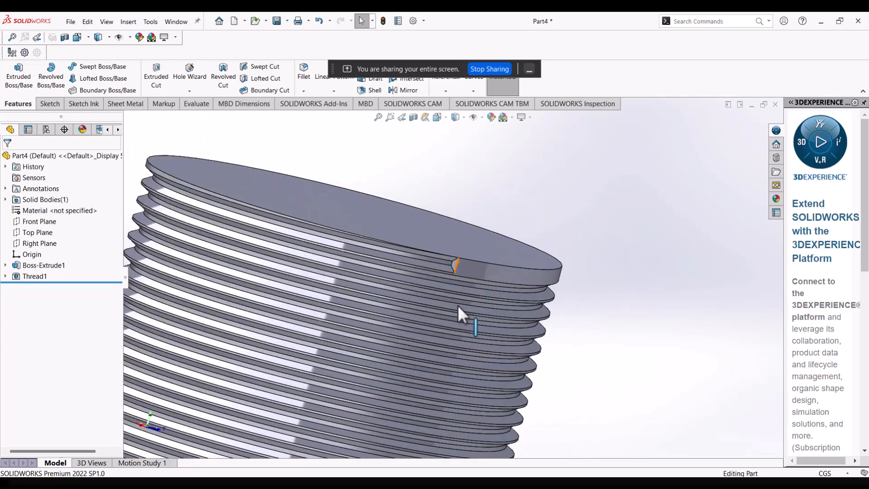
scroll(448, 308, up, 2)
scroll(457, 276, down, 2)
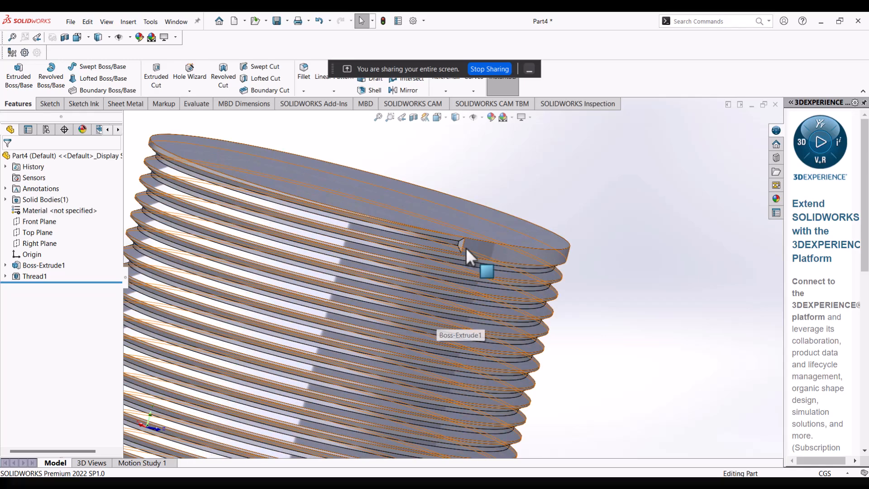
scroll(505, 233, down, 1)
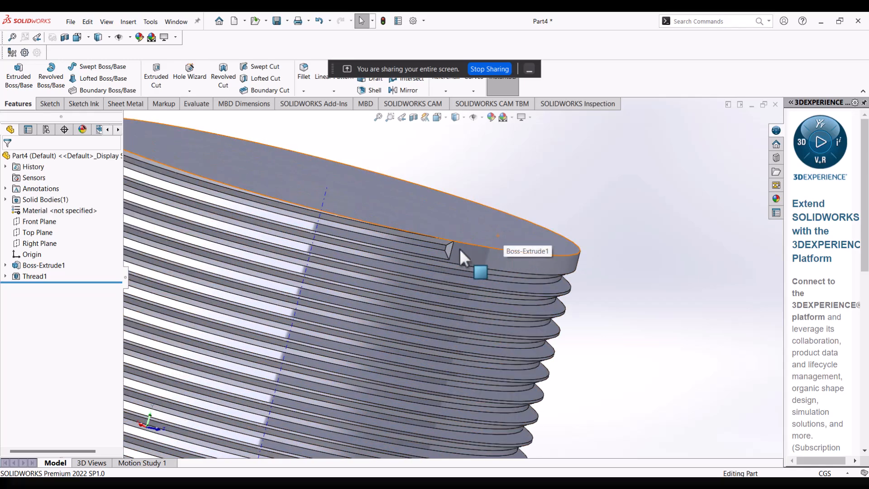
scroll(433, 249, up, 1)
scroll(437, 254, up, 3)
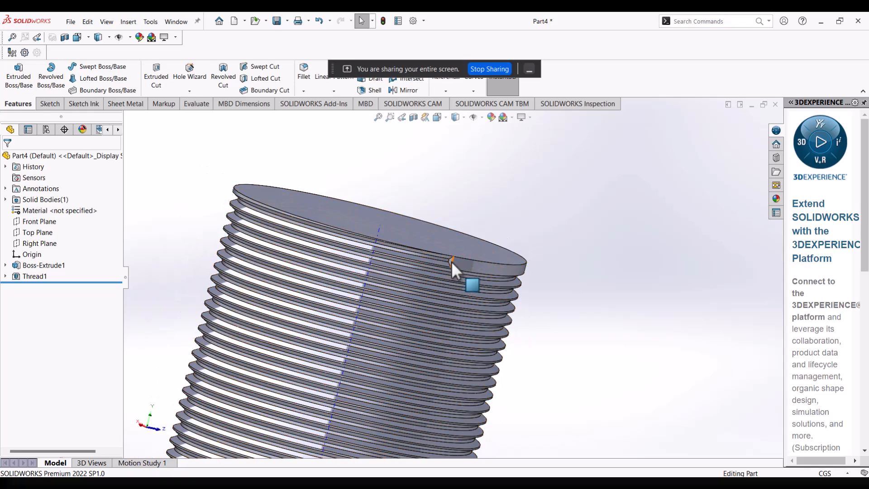
scroll(450, 260, down, 4)
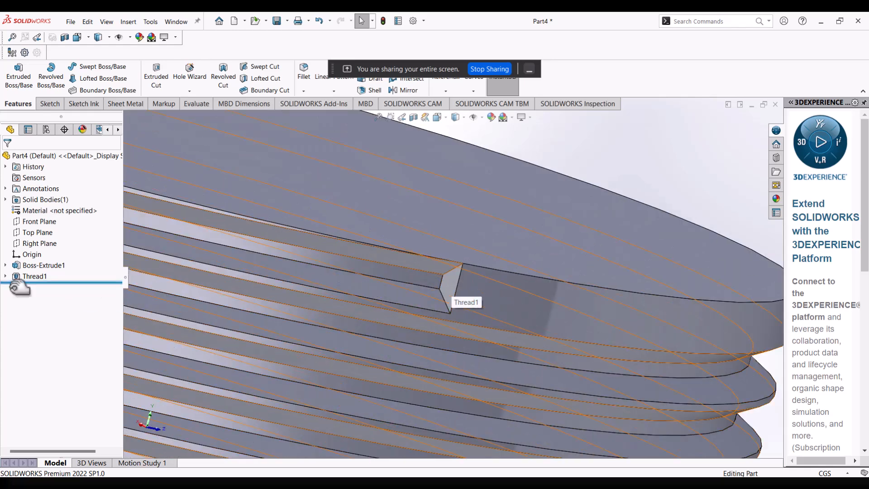
Open the cylinder's thread feature for editing.
right_click(23, 277)
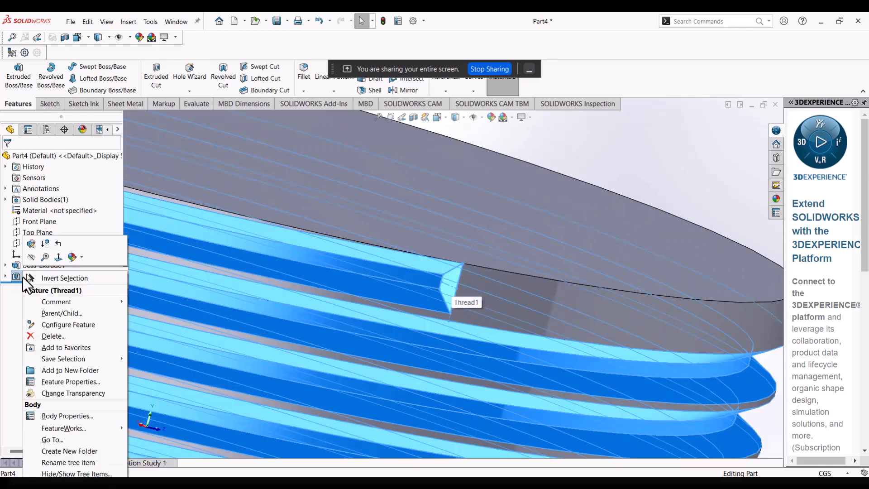
click(36, 245)
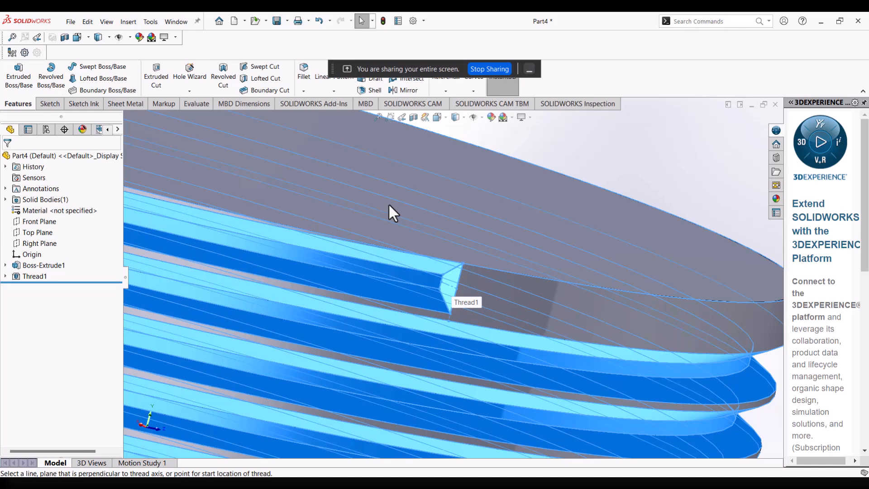
scroll(417, 203, up, 4)
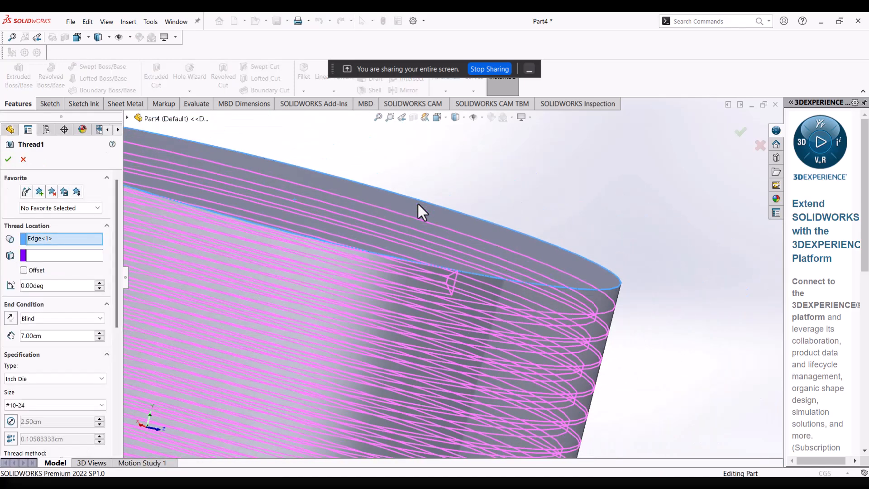
scroll(111, 234, down, 3)
scroll(108, 235, up, 3)
Try a 0.10 cm start offset on the thread with its direction reversed, and switch the offset off again.
click(24, 272)
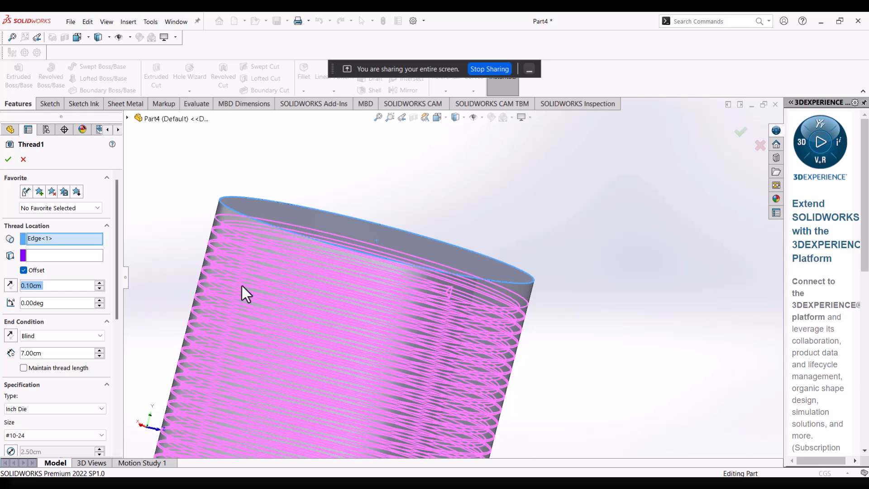
click(13, 286)
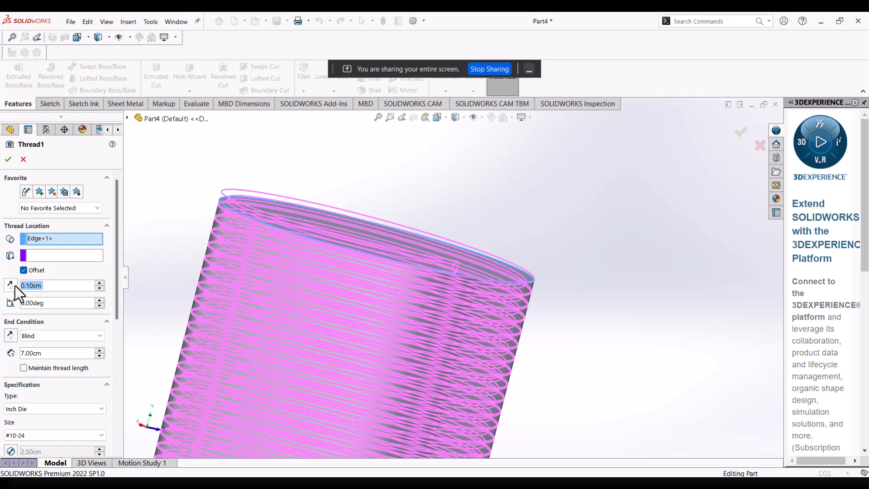
middle_drag(384, 303, 372, 265)
scroll(373, 272, down, 3)
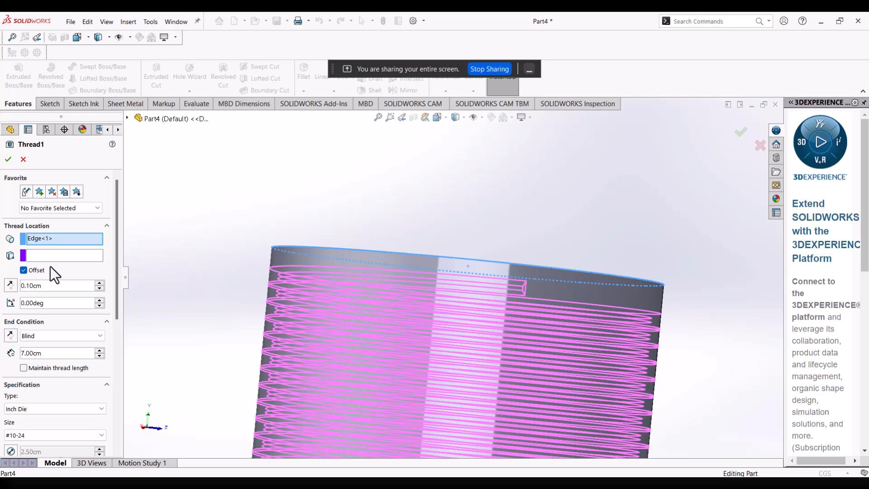
click(24, 271)
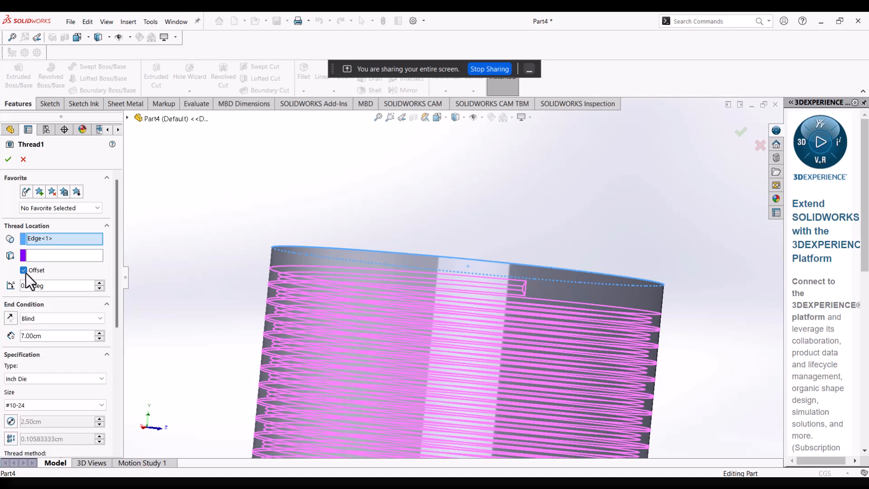
click(23, 270)
middle_drag(527, 253, 543, 262)
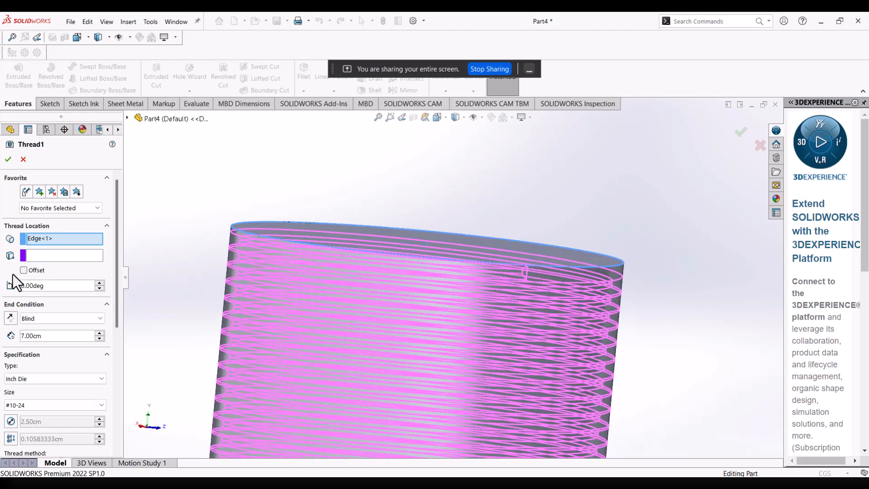
Offset the thread's start by 0.10 cm in the reversed direction, beyond the cylinder's upper face, and apply the edit.
click(24, 271)
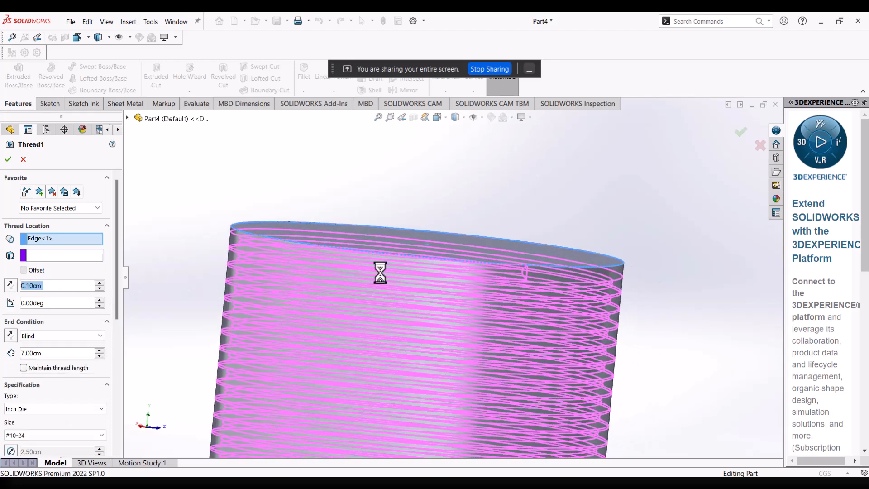
middle_drag(473, 236, 499, 240)
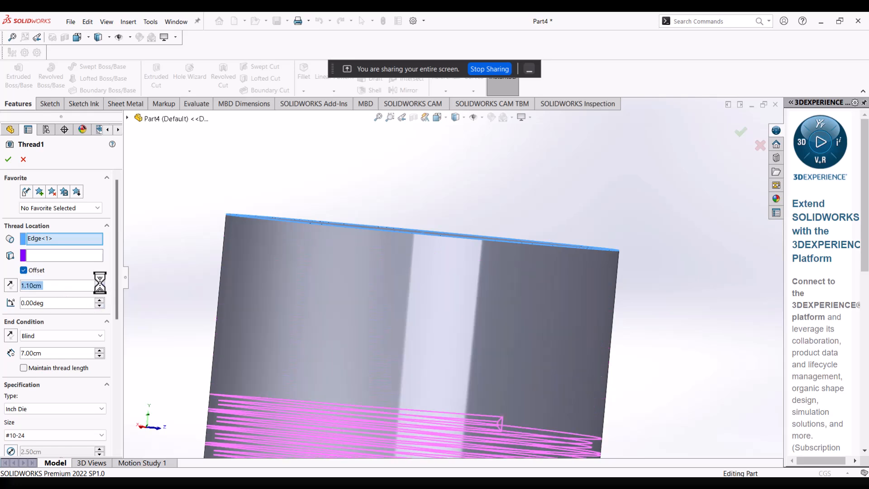
click(100, 290)
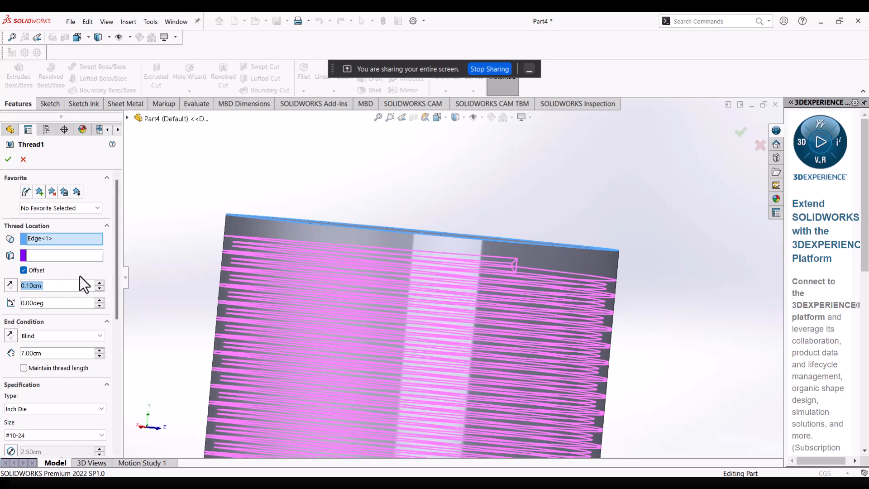
click(14, 289)
middle_drag(411, 188, 528, 213)
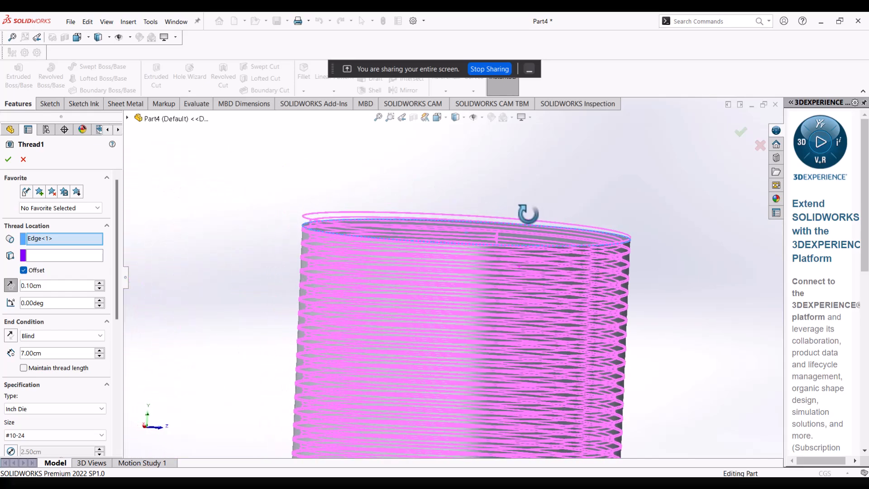
click(8, 159)
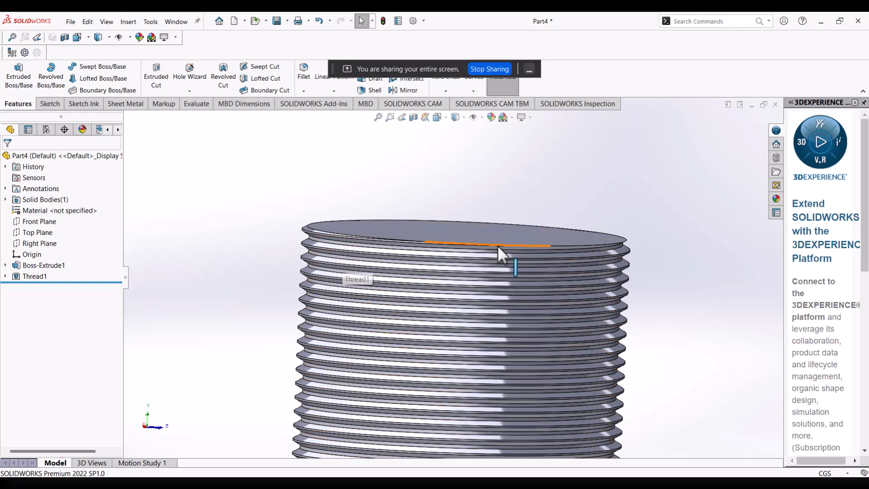
Start a new sketch on the flat end face at the cylinder's unthreaded end.
middle_drag(673, 219, 460, 261)
scroll(459, 273, up, 4)
scroll(459, 346, down, 4)
middle_drag(417, 370, 353, 326)
middle_drag(440, 270, 487, 222)
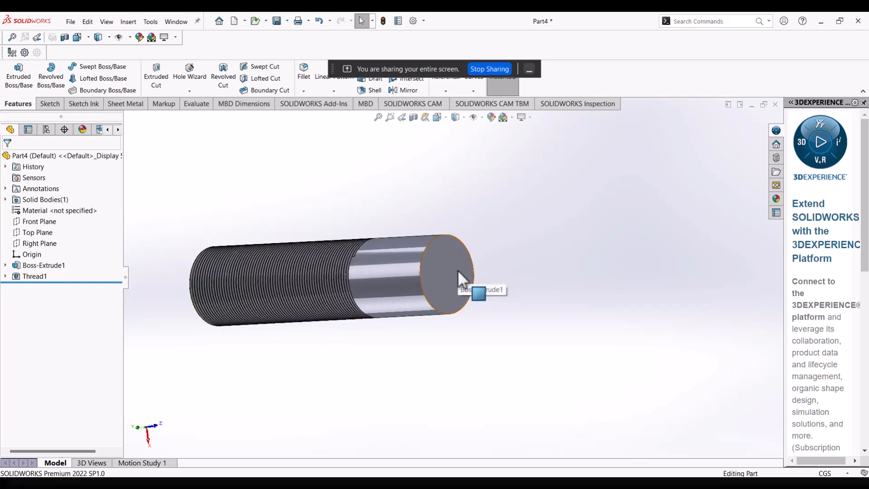
click(433, 260)
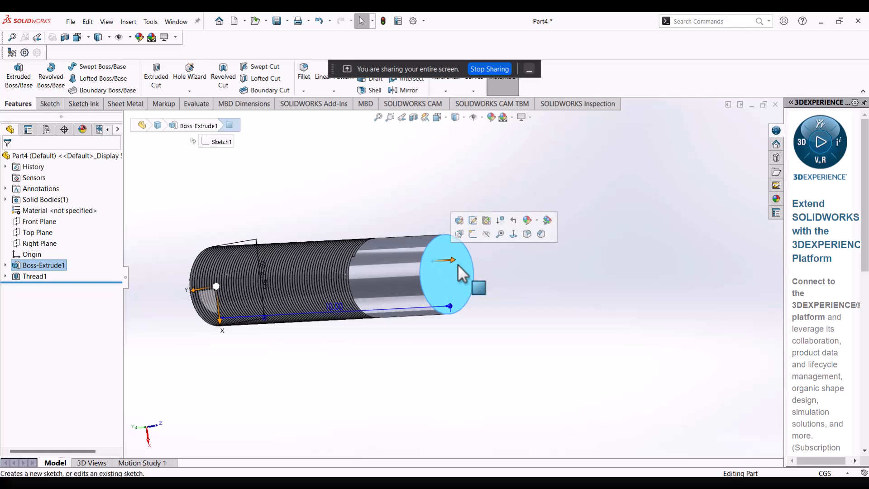
click(519, 267)
click(453, 274)
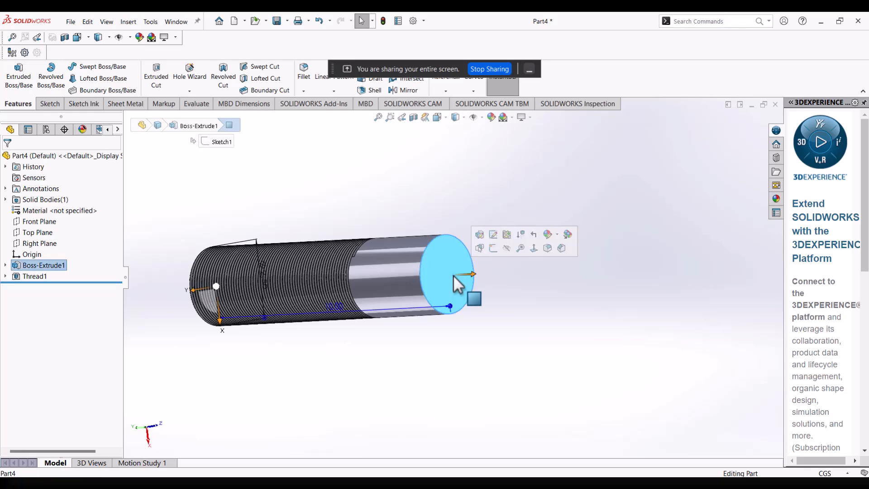
click(492, 247)
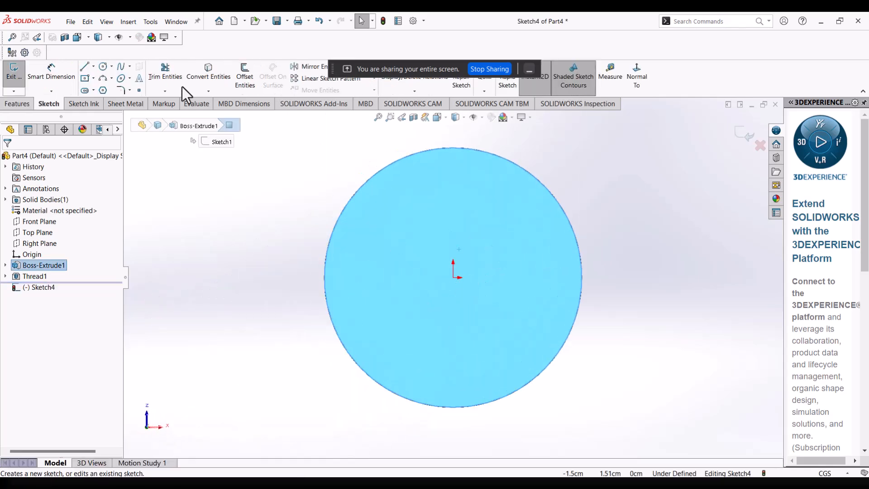
Sketch an eight-sided inscribed-circle polygon centred on the origin, around the cylinder's end face, with an inscribed circle about 2.99 cm in diameter.
click(103, 90)
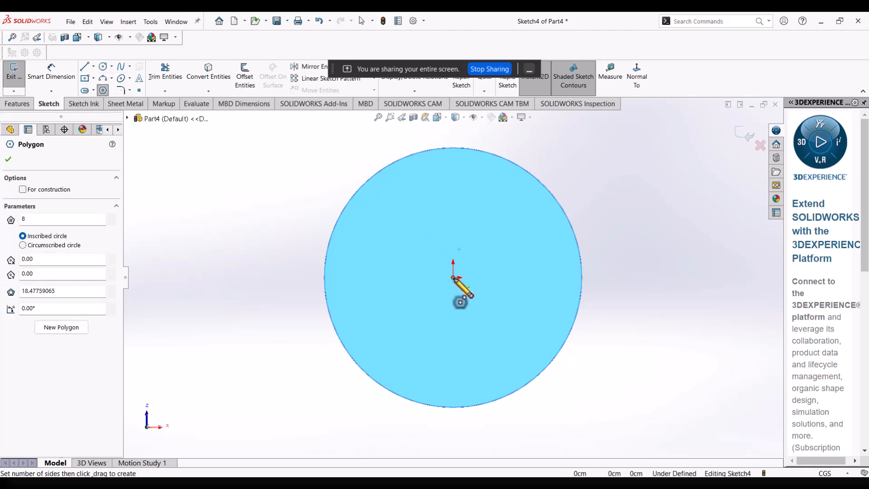
drag(453, 277, 608, 230)
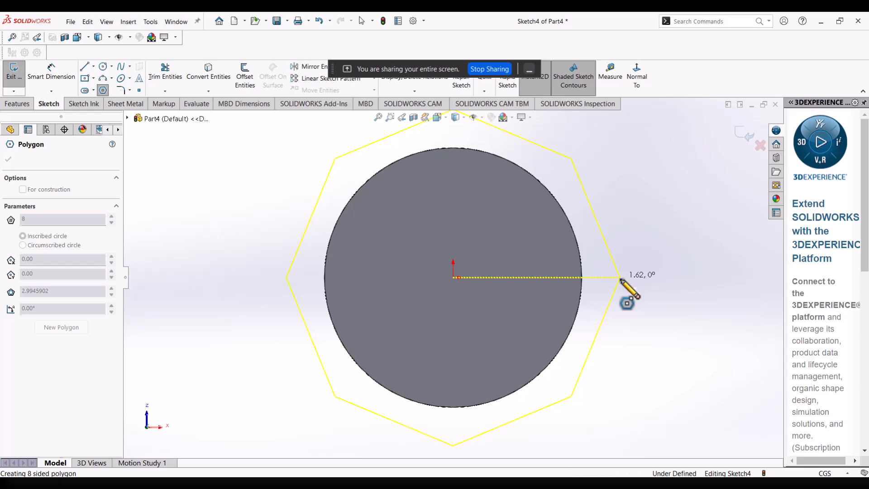
click(621, 277)
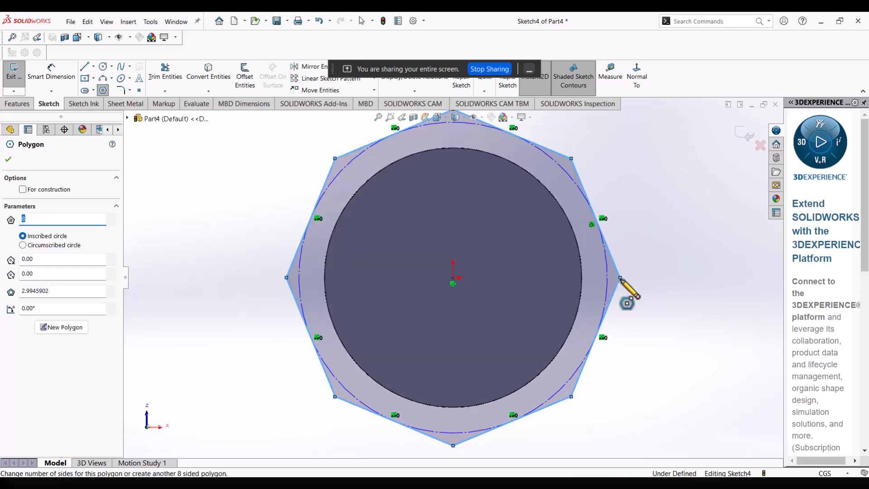
Dimension the polygon's inscribed construction circle to a 3 cm diameter.
click(52, 72)
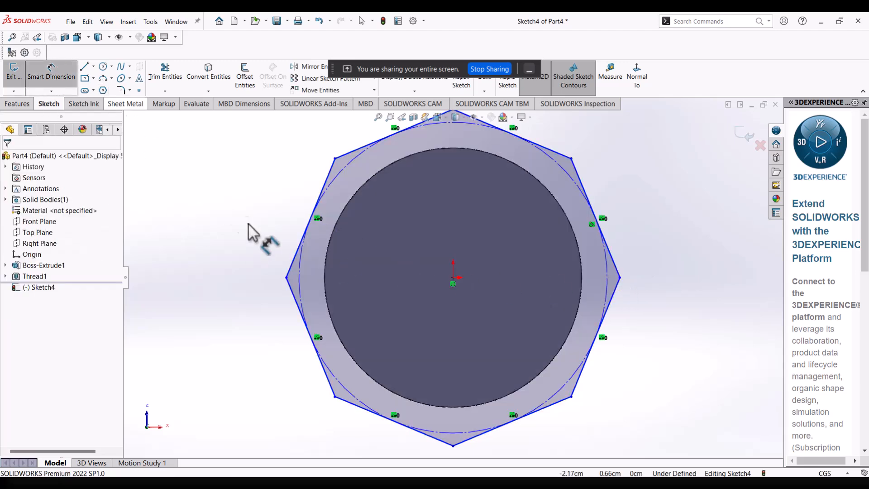
click(301, 271)
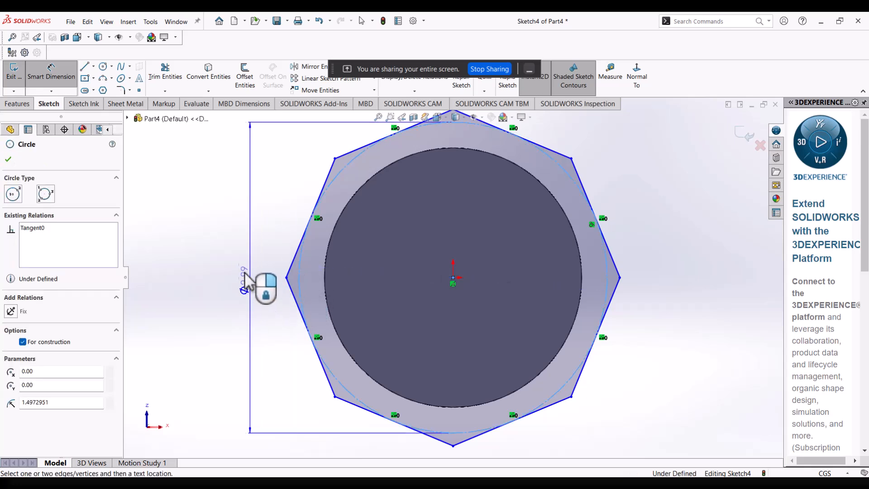
click(234, 261)
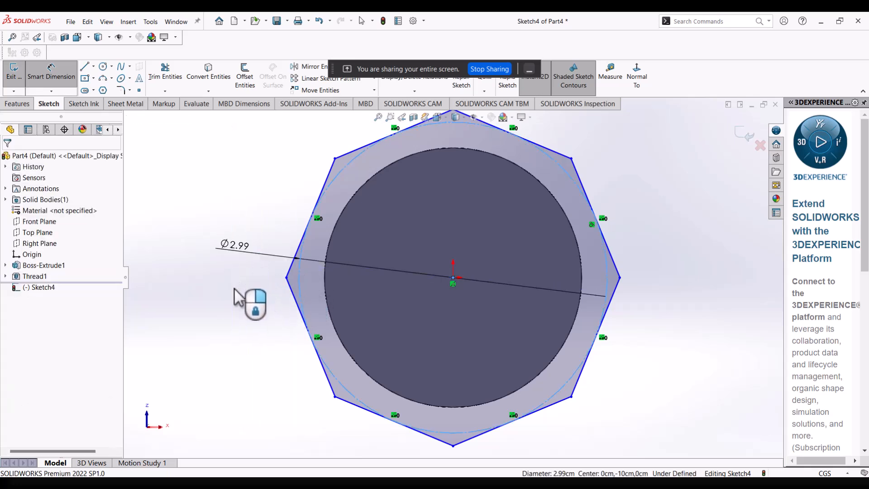
click(234, 296)
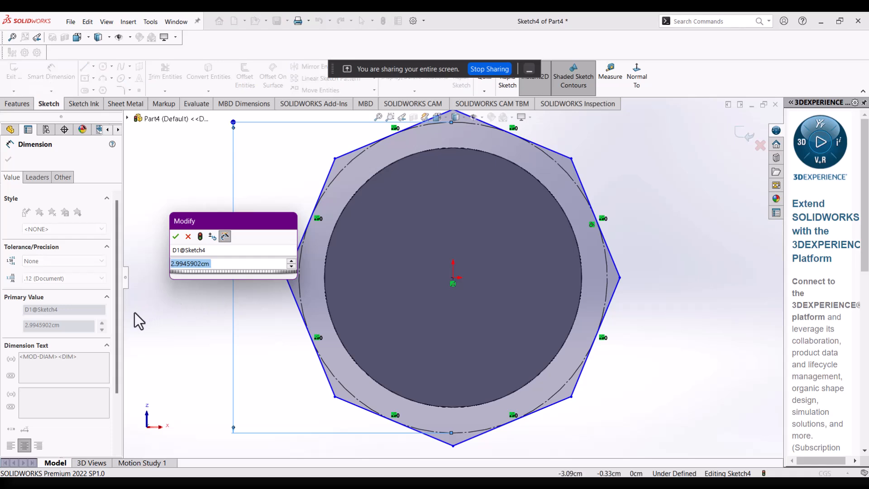
text(3)
key(Return)
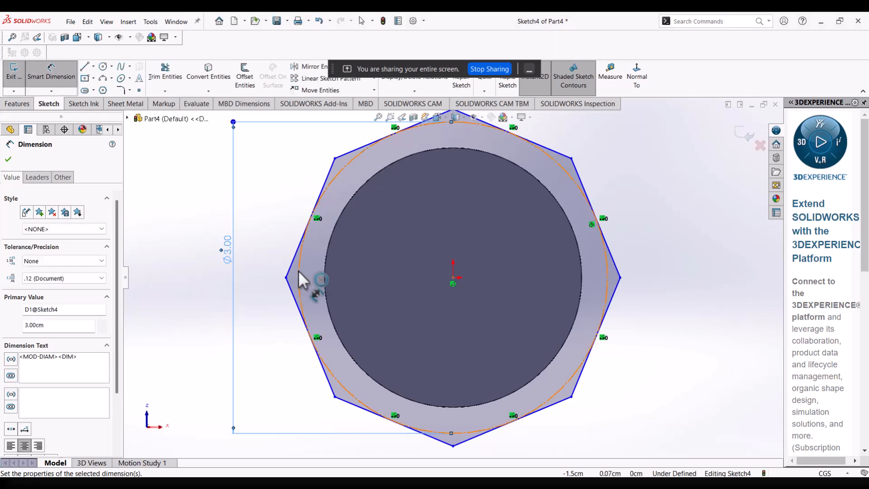
right_click(265, 262)
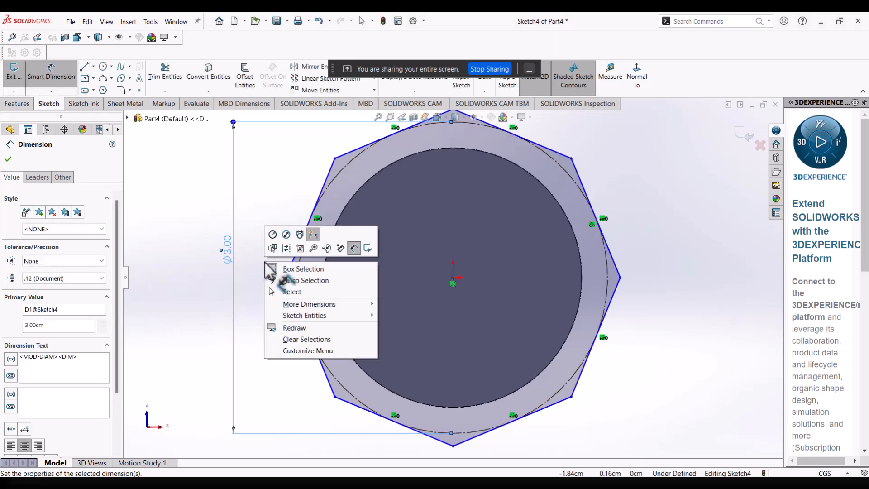
click(281, 294)
click(286, 303)
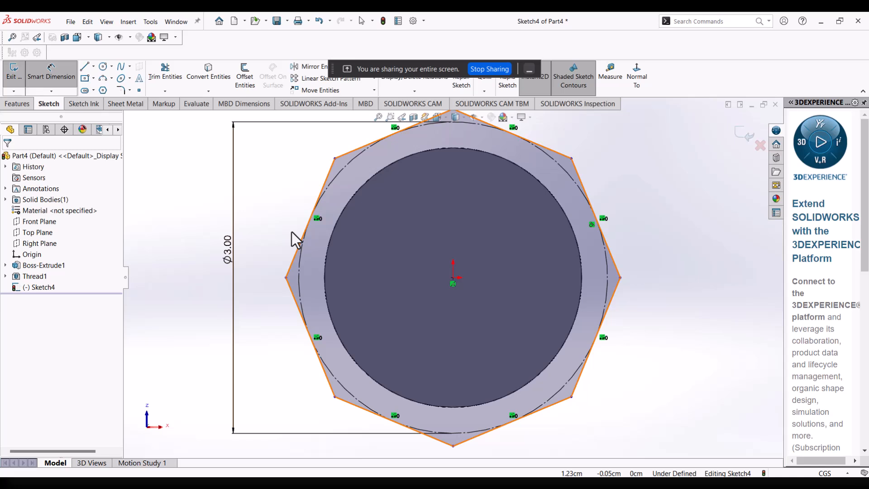
Add a Horizontal relation between the octagon's vertex on the positive X side and its centre at the origin.
key(z)
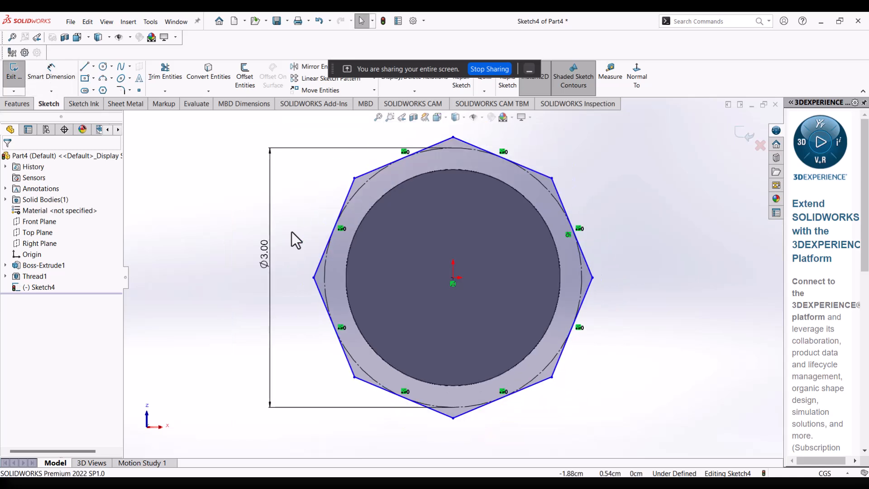
scroll(292, 232, down, 1)
scroll(292, 232, up, 1)
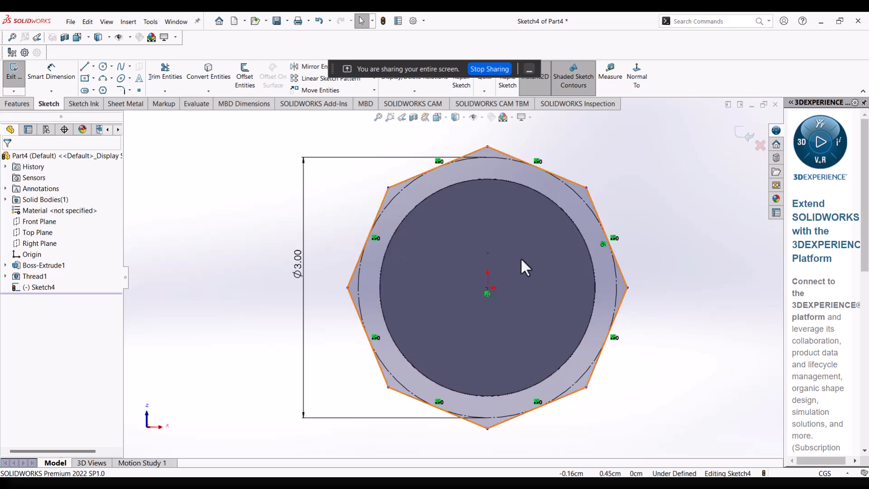
click(628, 287)
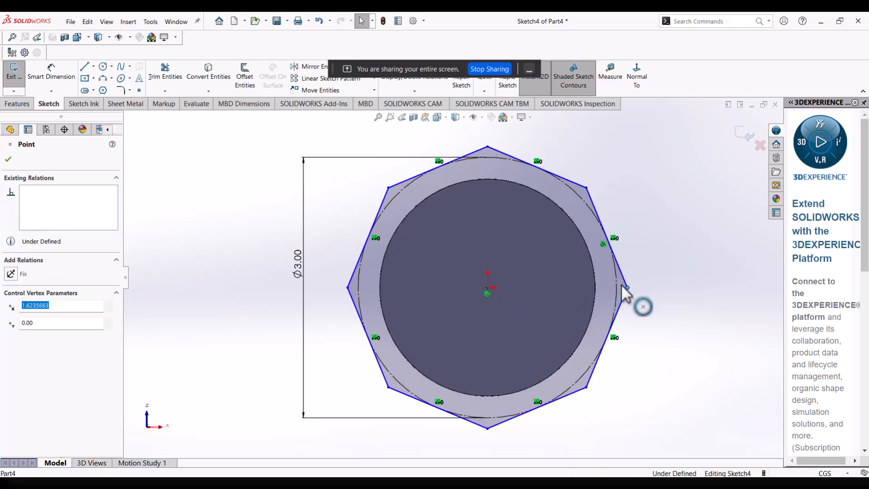
ctrl+click(487, 286)
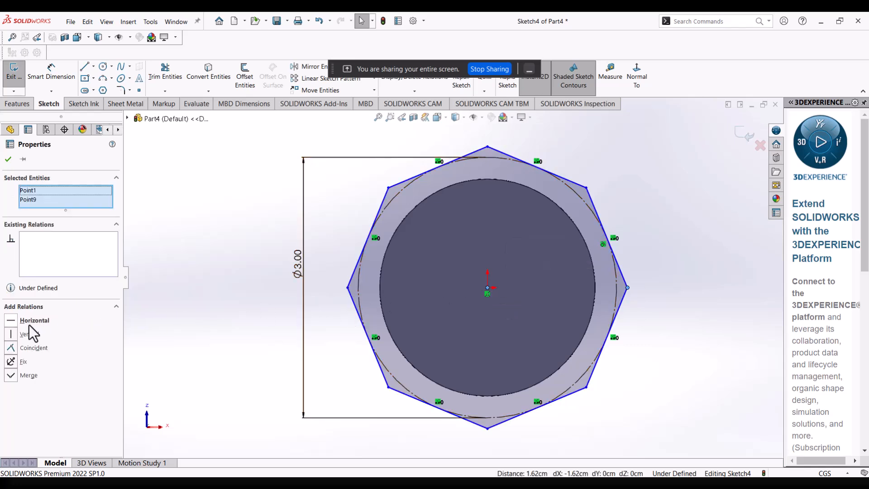
click(12, 322)
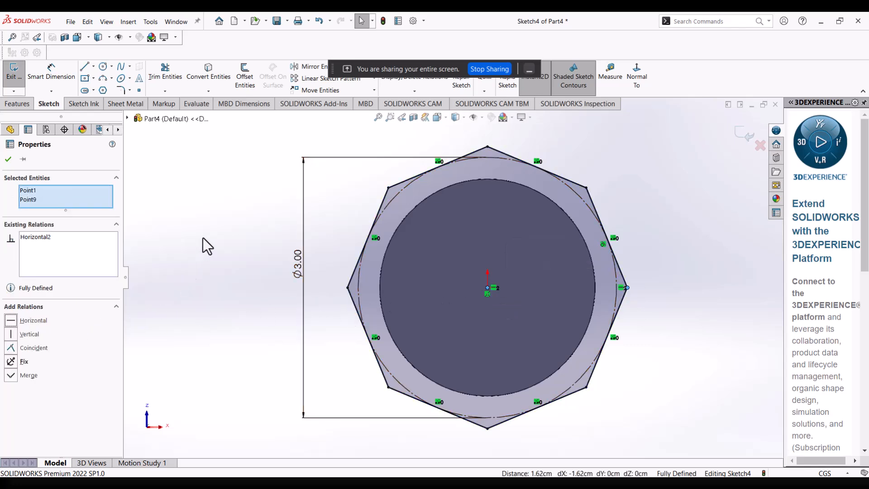
click(266, 238)
Start a blind boss extrusion of the octagon sketch, with its direction reversed towards the threaded end of the cylinder.
mouse_move(329, 234)
middle_down()
mouse_move(561, 253)
mouse_move(593, 272)
middle_up()
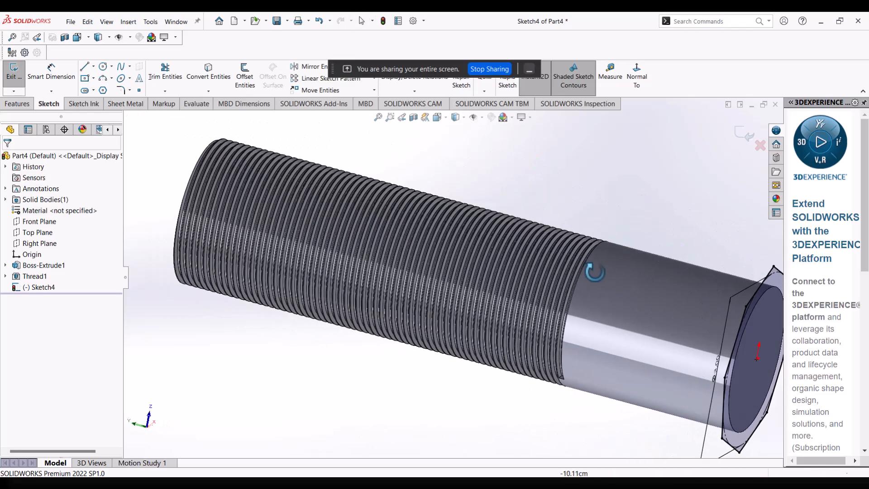
scroll(591, 271, up, 1)
click(17, 105)
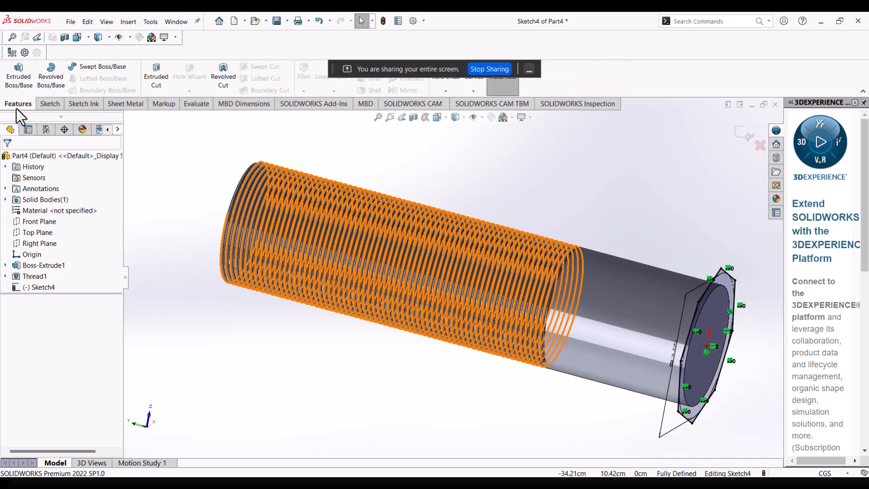
click(23, 77)
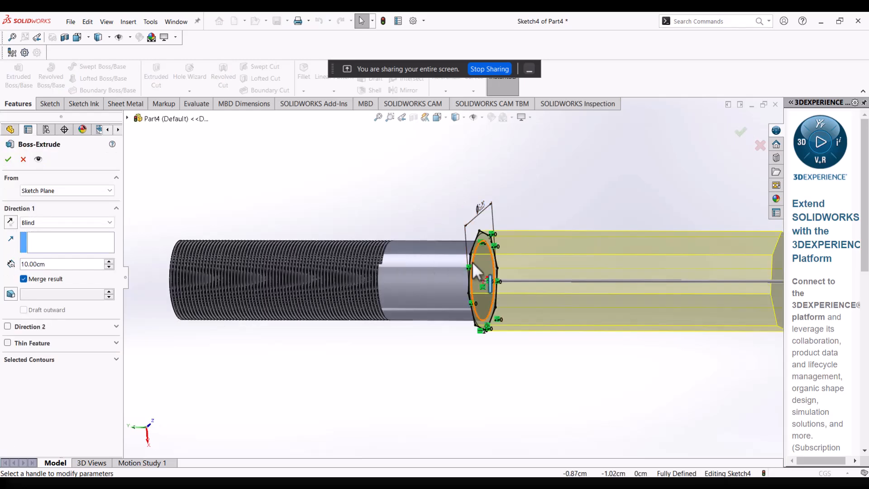
middle_drag(472, 267, 502, 270)
scroll(575, 273, up, 3)
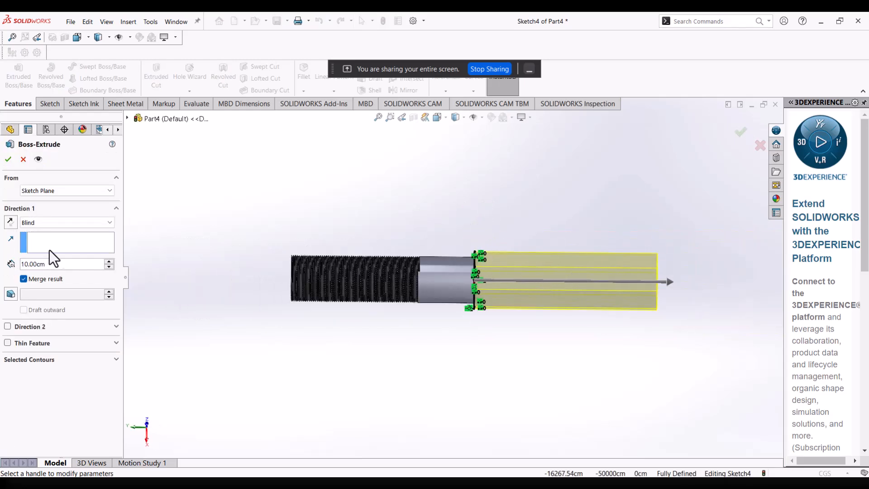
click(10, 222)
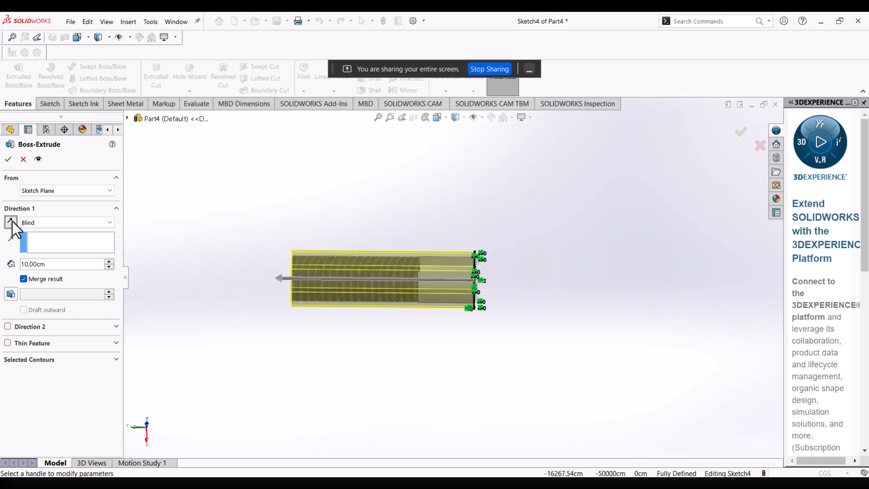
Set the octagon's extrusion depth to 1.00 cm with the result merged, and create the bolt head.
click(110, 266)
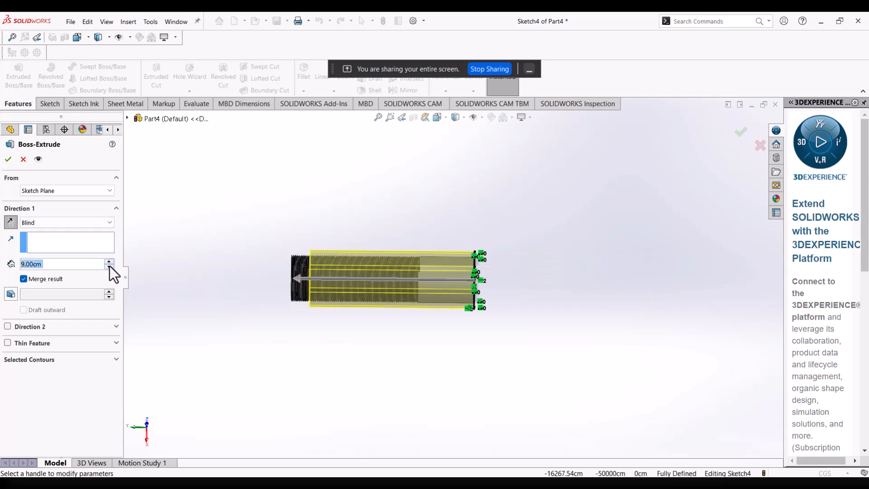
click(110, 266)
click(110, 266)
click(110, 267)
click(110, 267)
click(110, 266)
click(110, 267)
click(110, 267)
click(110, 266)
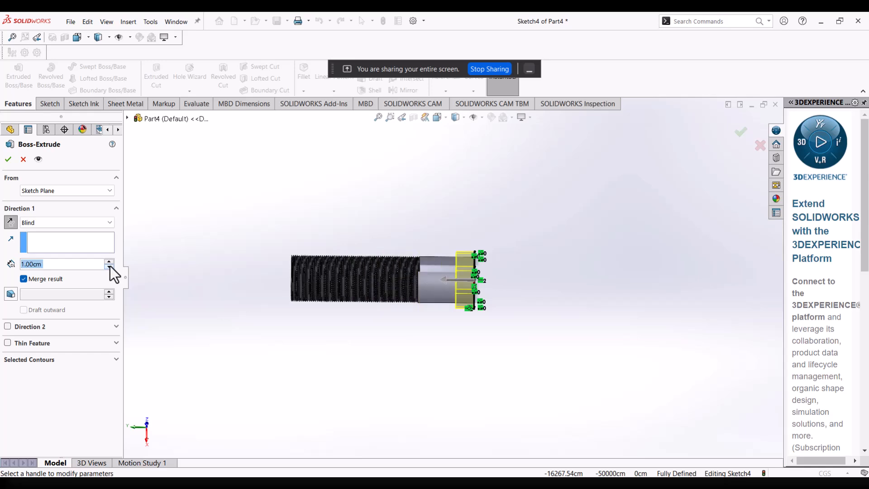
middle_drag(425, 270, 373, 286)
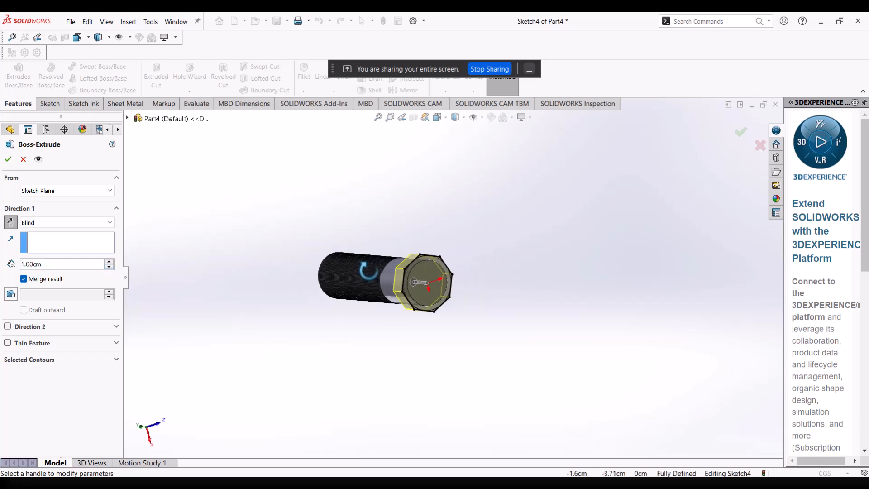
scroll(435, 270, down, 2)
middle_drag(436, 270, 478, 282)
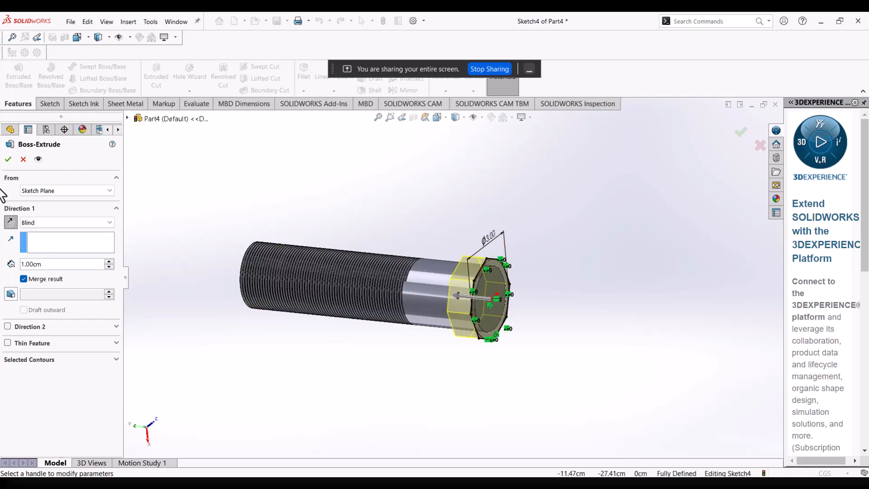
click(8, 159)
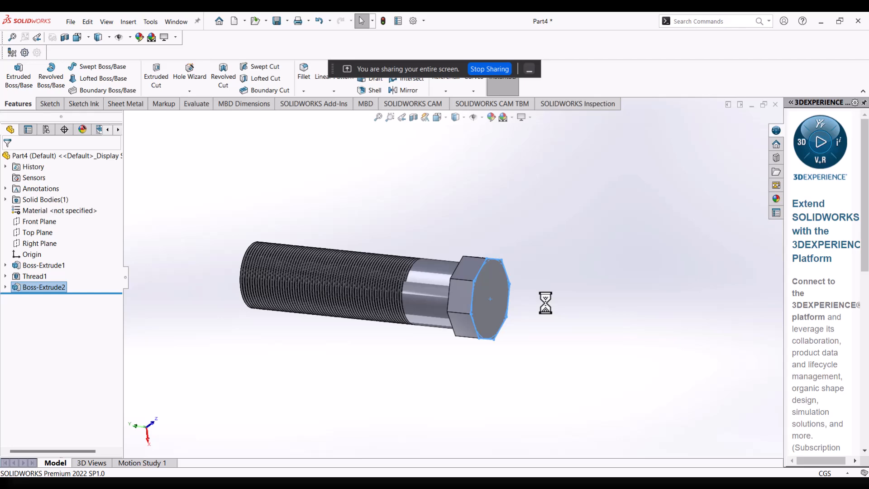
Examine the bolt's octagonal head, plain shank and thread from several sides.
click(553, 314)
scroll(553, 313, up, 1)
key(f)
middle_drag(518, 255, 652, 213)
middle_drag(511, 246, 462, 461)
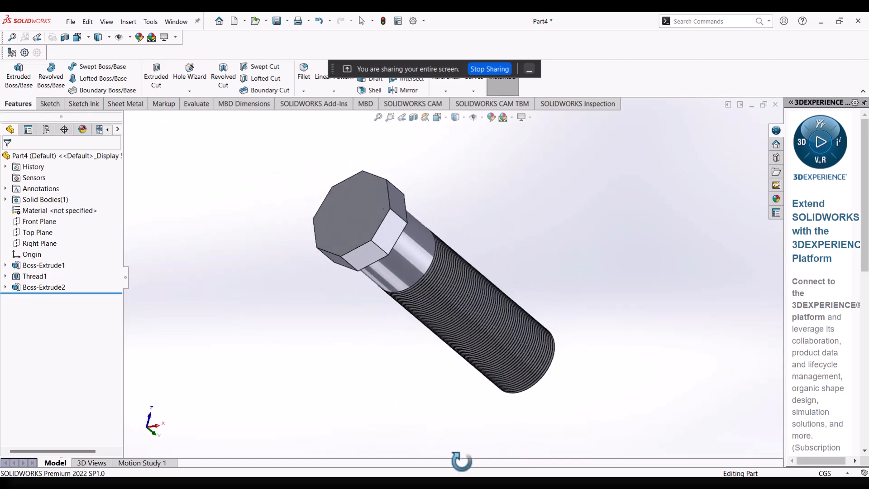
middle_drag(413, 365, 466, 351)
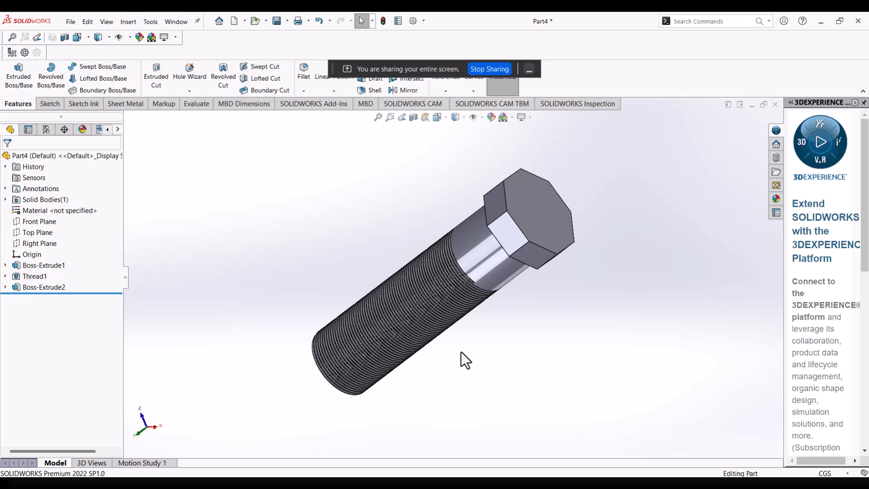
middle_drag(501, 333, 475, 310)
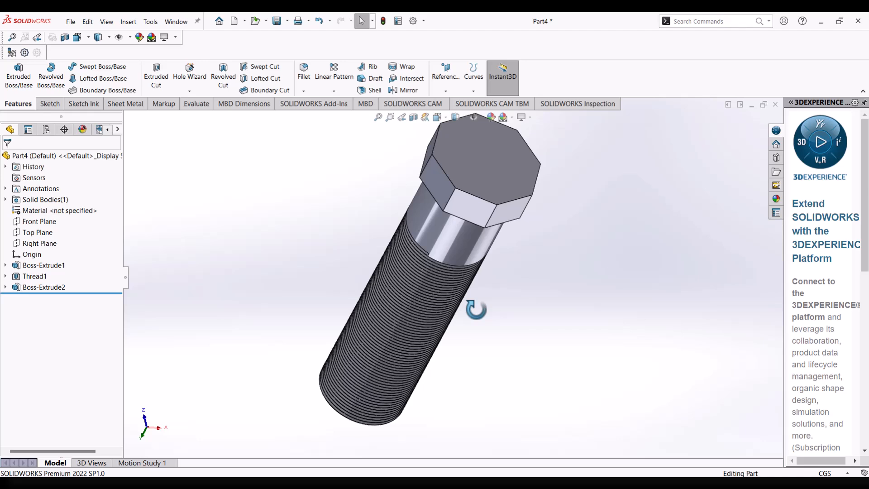
scroll(496, 324, up, 2)
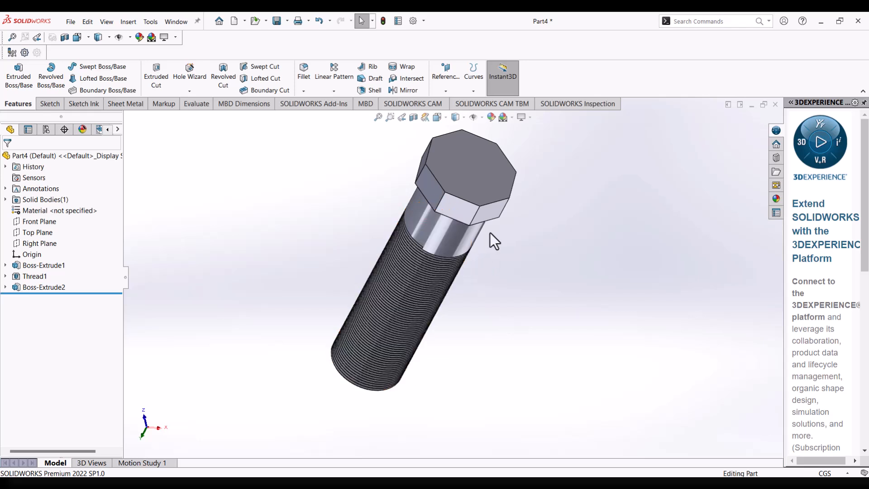
middle_drag(490, 233, 458, 280)
scroll(503, 240, up, 2)
scroll(499, 237, down, 1)
scroll(458, 281, down, 1)
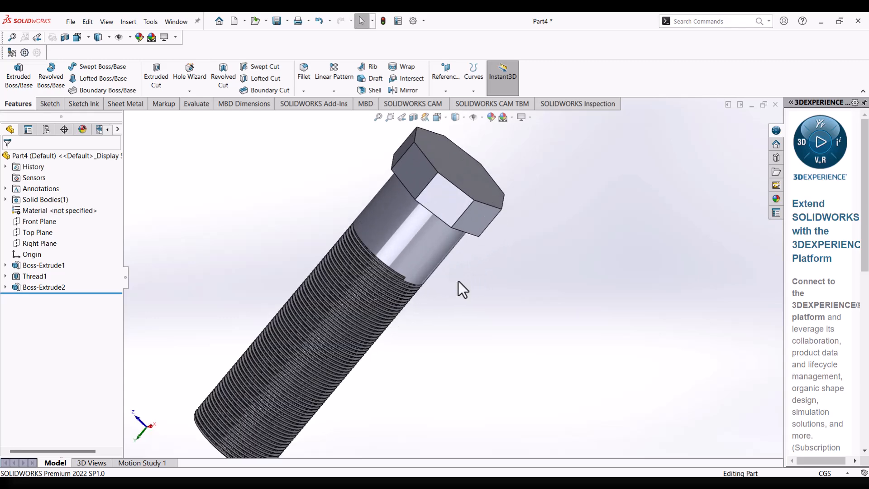
scroll(459, 281, up, 2)
middle_drag(458, 280, 366, 309)
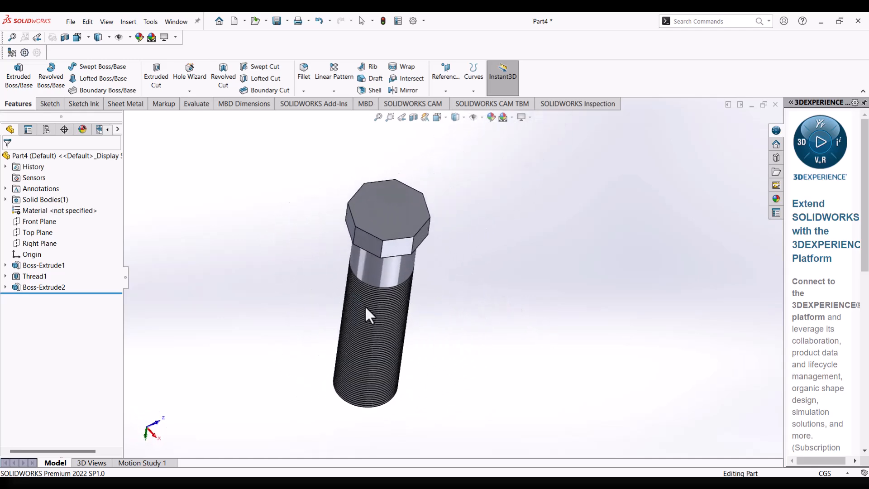
scroll(408, 284, up, 2)
scroll(386, 270, down, 1)
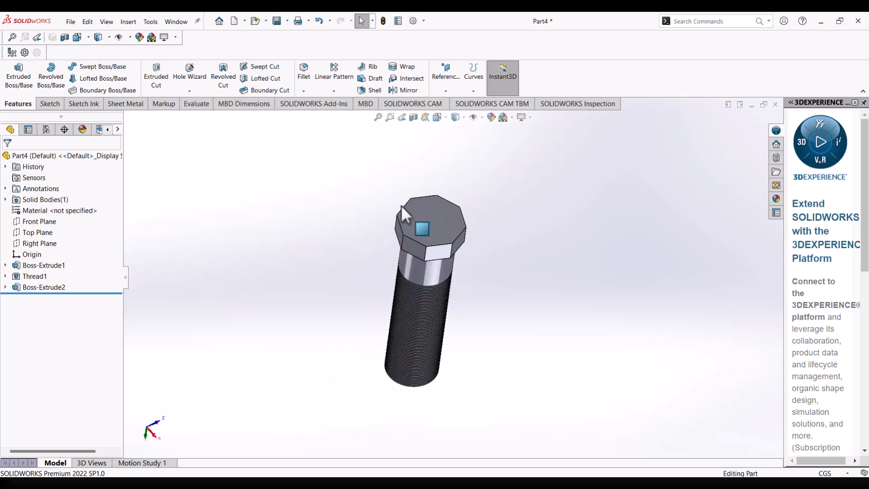
click(200, 94)
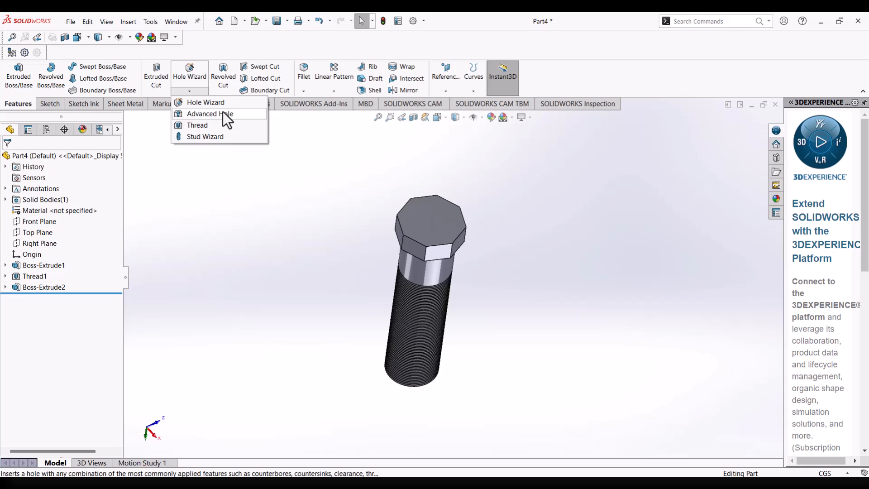
click(715, 316)
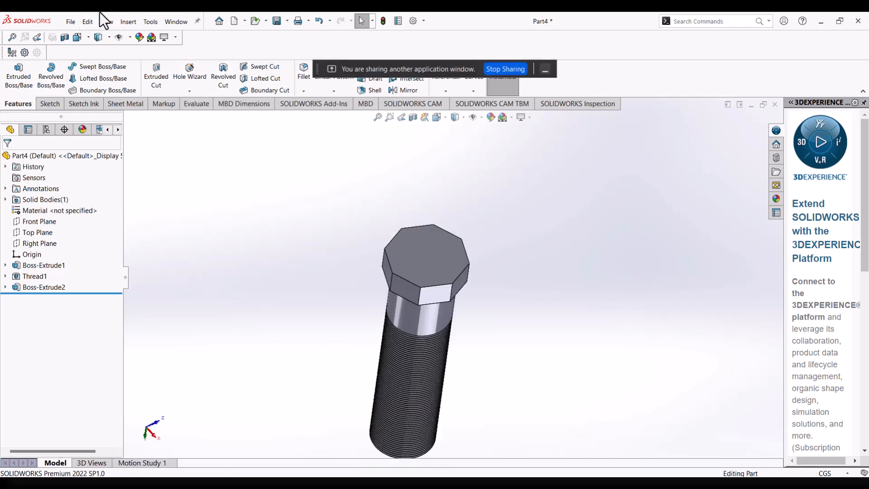
Create a new, empty part document.
click(70, 25)
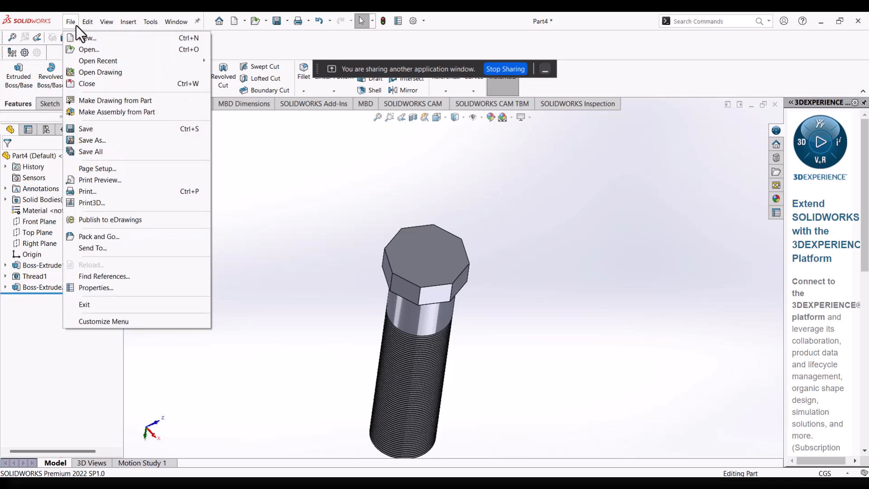
click(80, 39)
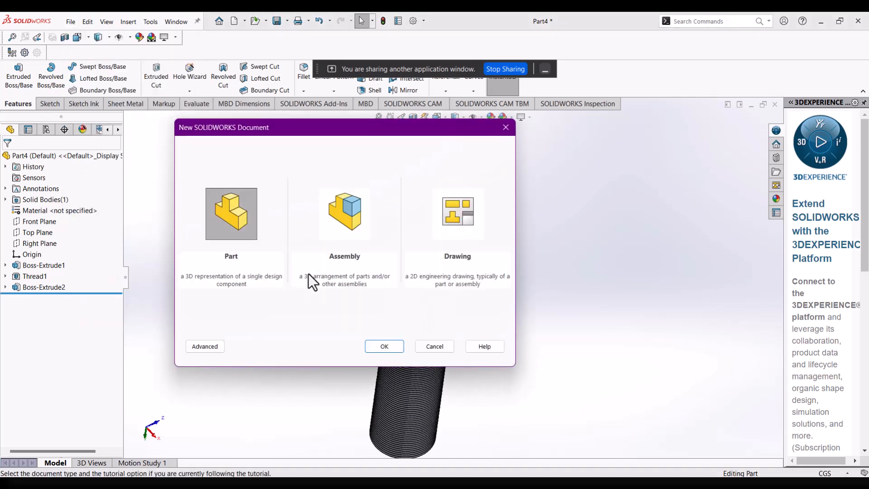
click(377, 346)
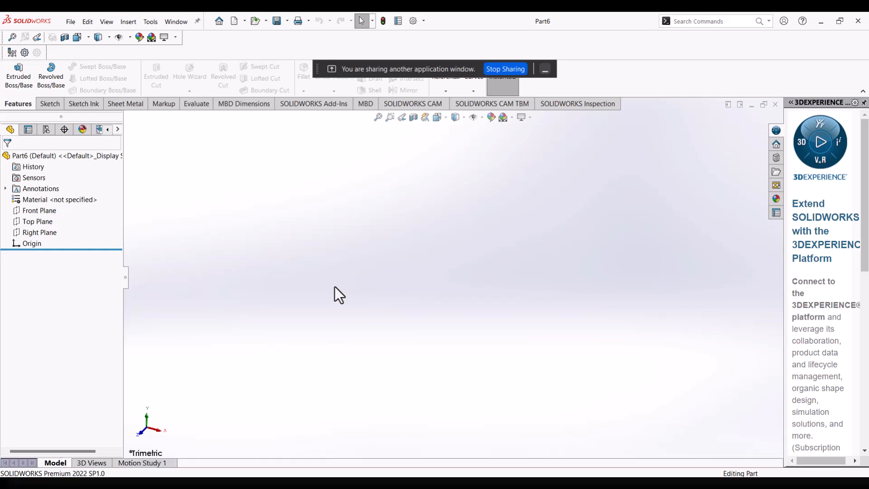
Start a sketch on the Top Plane and draw a centre rectangle from the origin, about 17.3 by 13.8 cm.
click(42, 227)
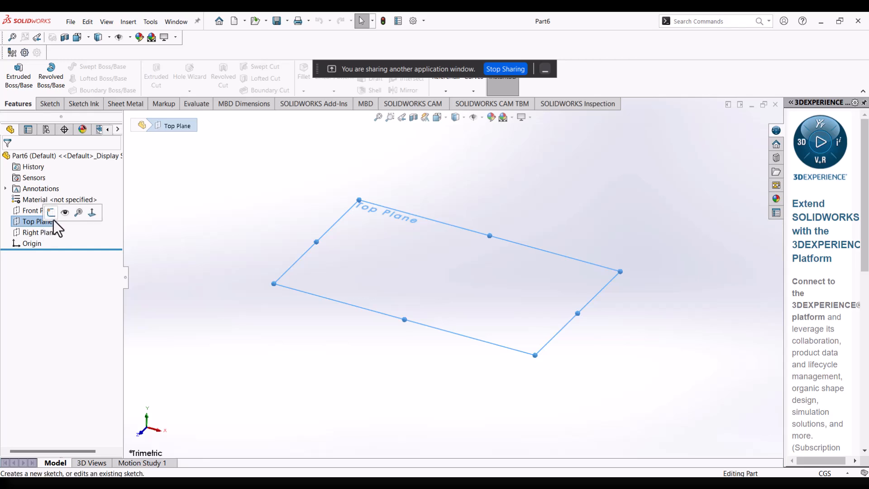
click(52, 214)
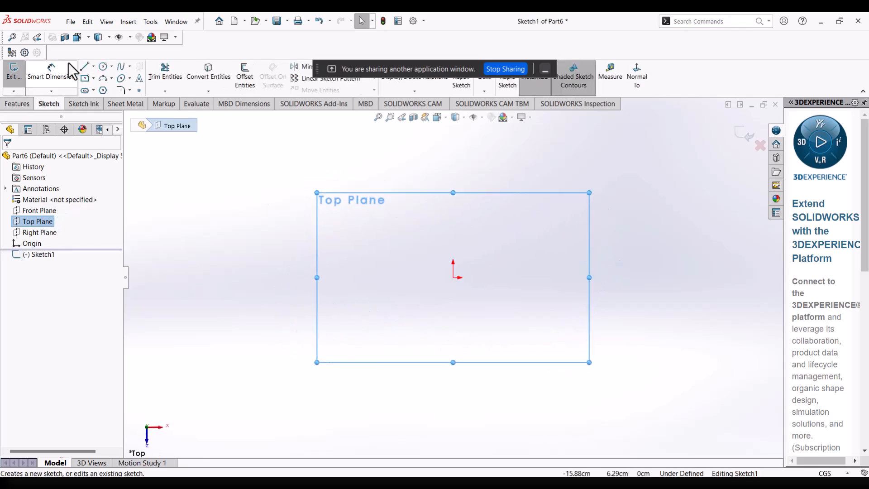
click(454, 278)
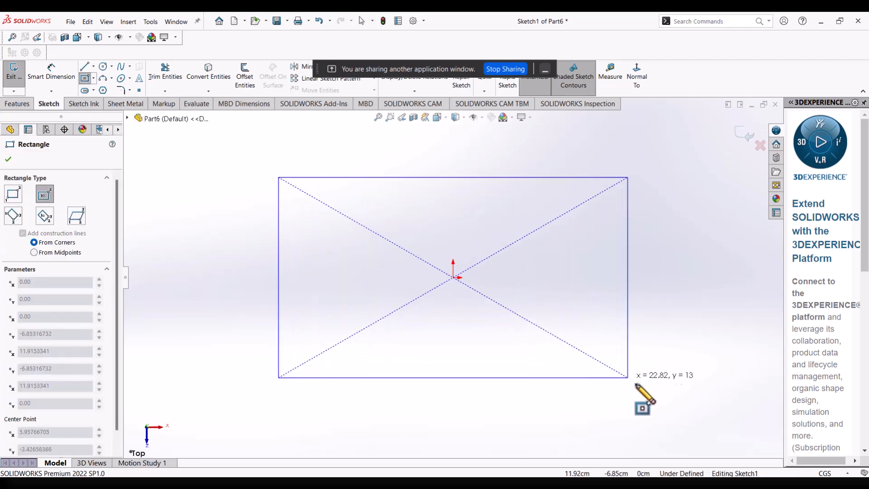
click(636, 383)
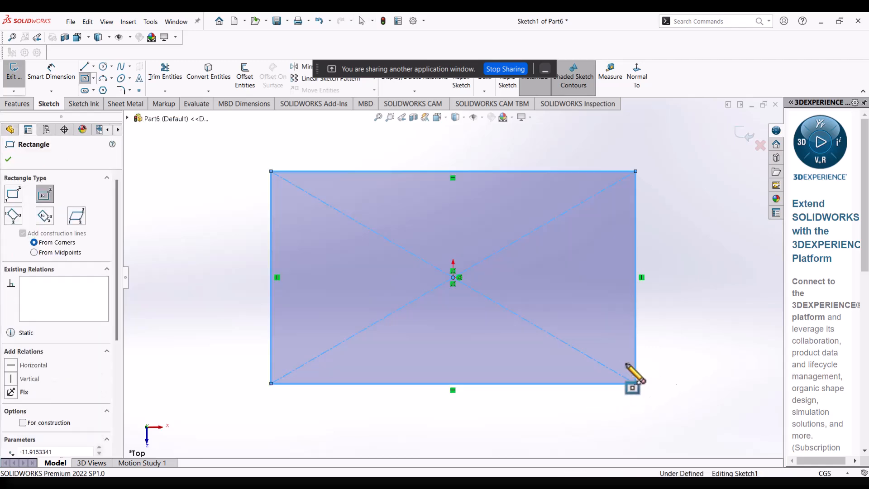
Dimension the rectangle's vertical side to 10 cm and its horizontal side to 18 cm.
click(49, 75)
click(271, 212)
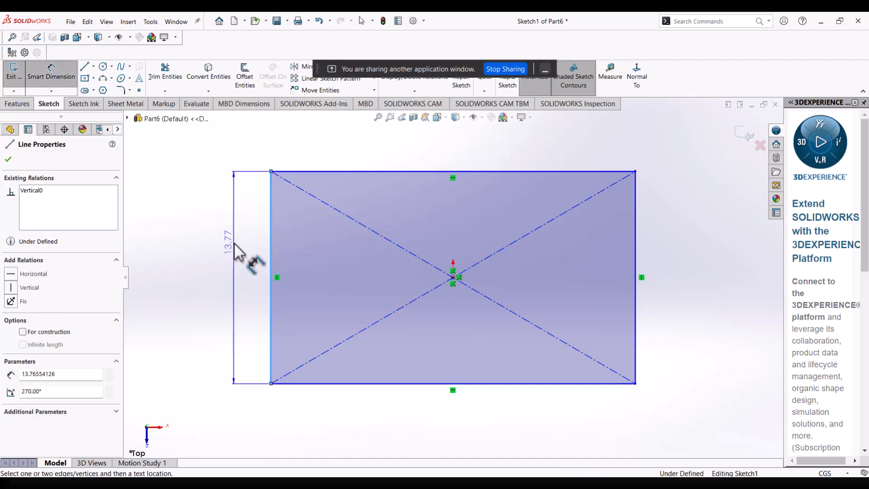
click(241, 289)
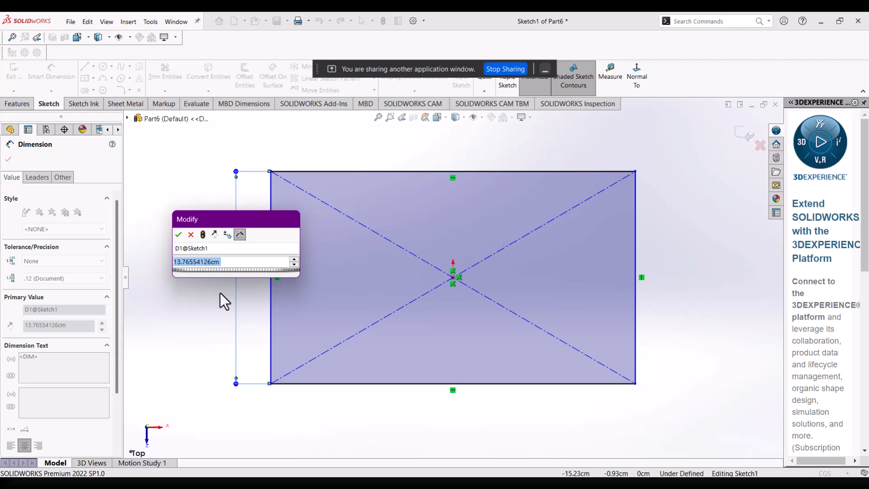
text(10)
key(Return)
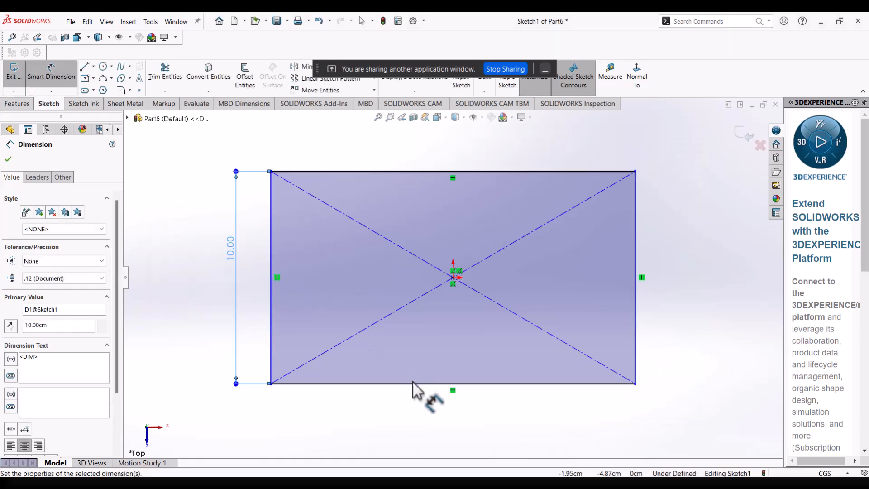
click(414, 384)
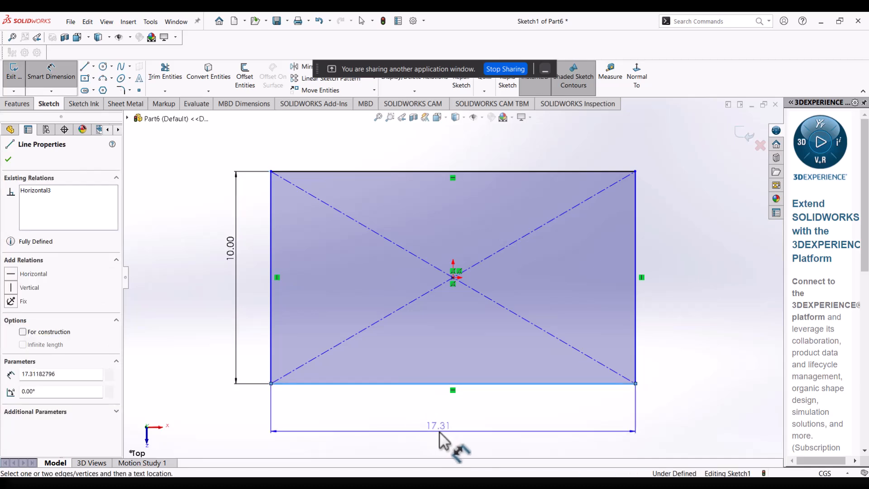
click(444, 438)
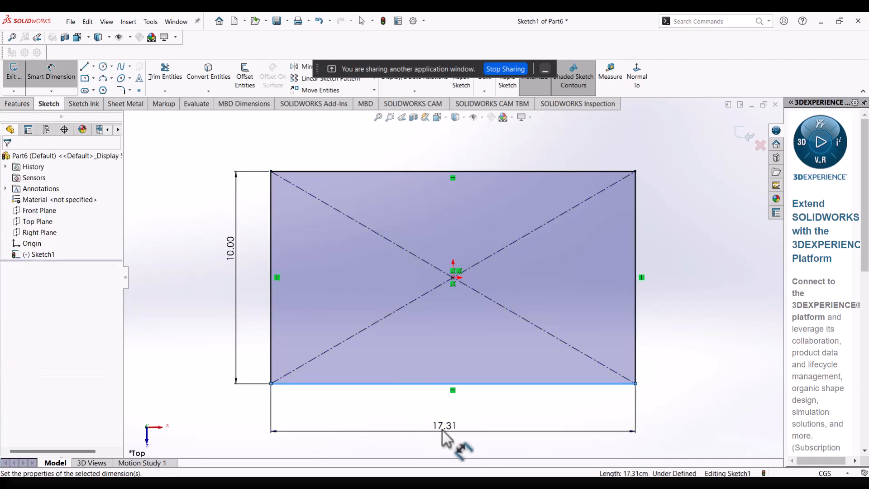
text(18)
key(Return)
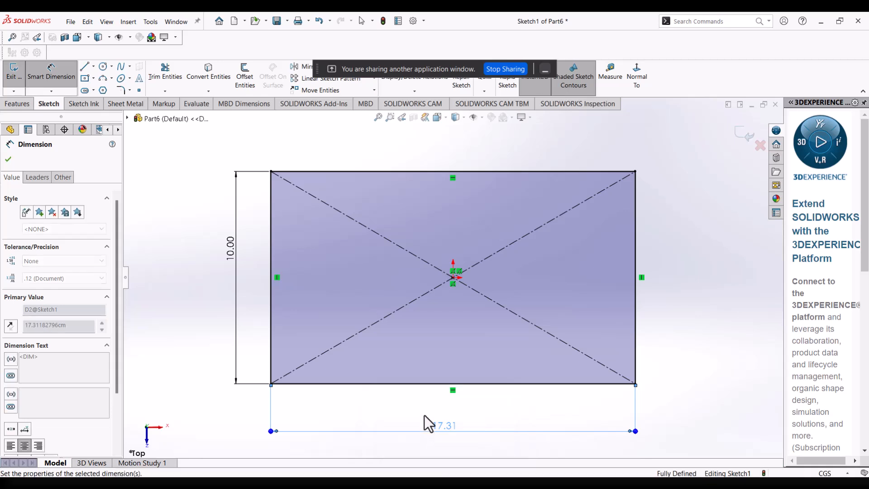
Extrude the rectangle as a blind boss 10 cm deep, with the direction reversed to run downward from the sketch plane.
click(18, 104)
click(28, 88)
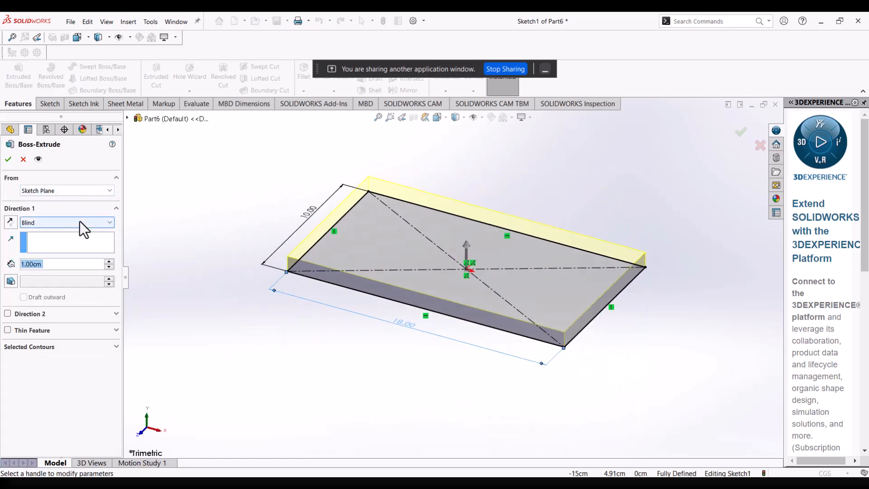
click(11, 222)
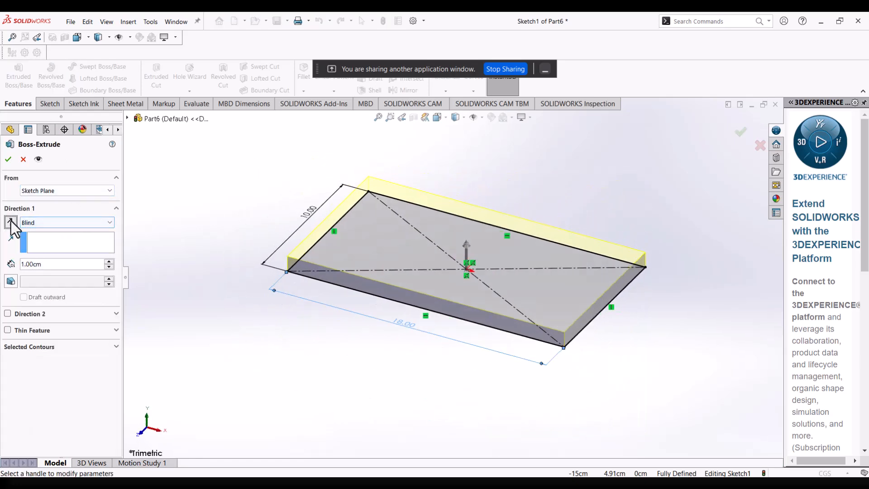
double_click(58, 266)
text(1)
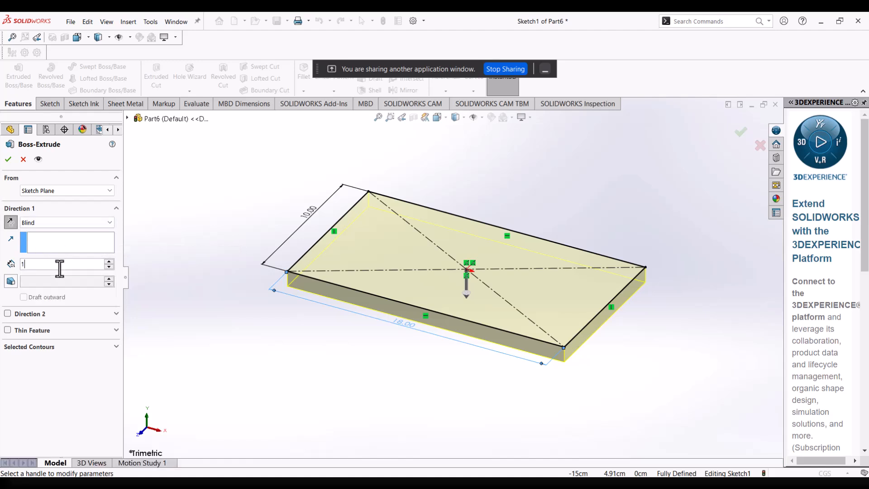
text(0)
key(Return)
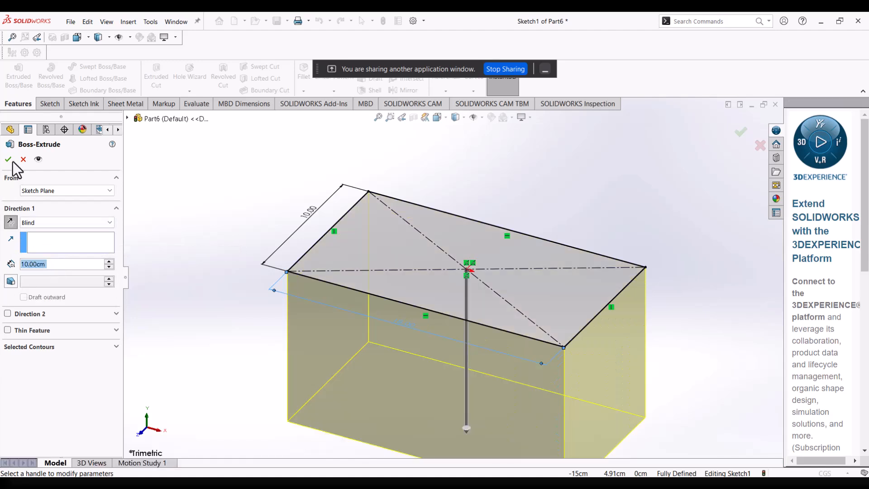
click(8, 159)
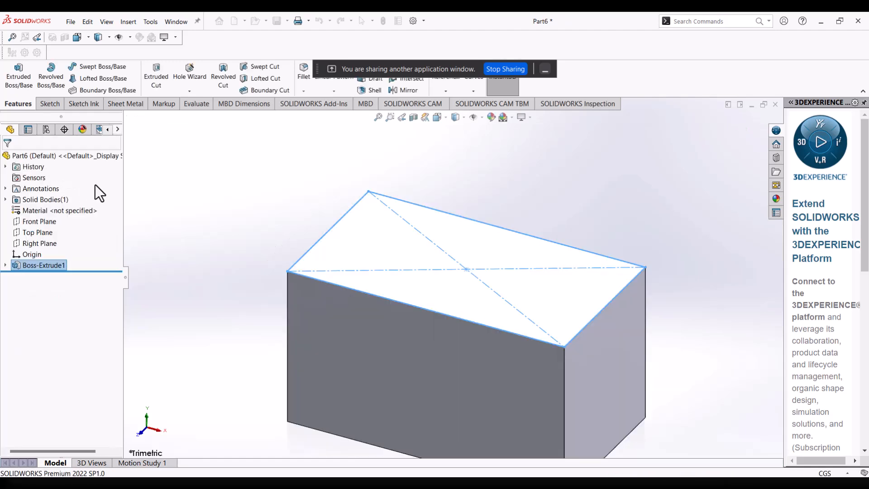
click(323, 264)
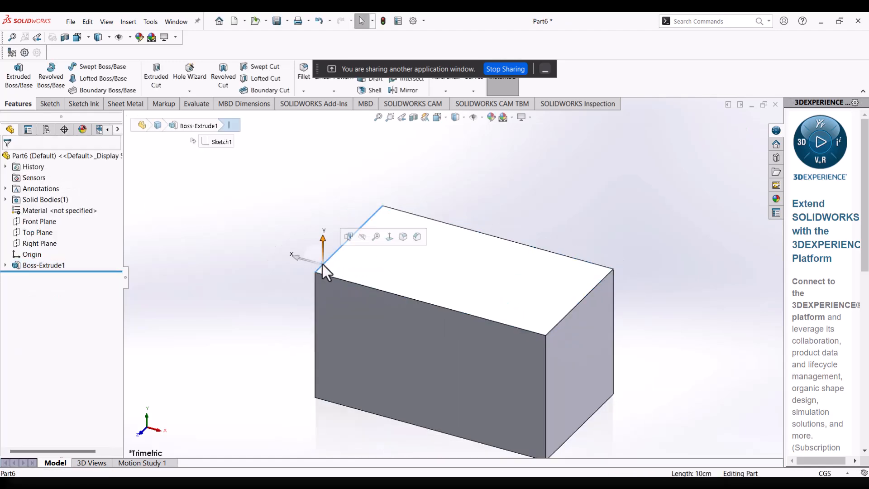
click(291, 237)
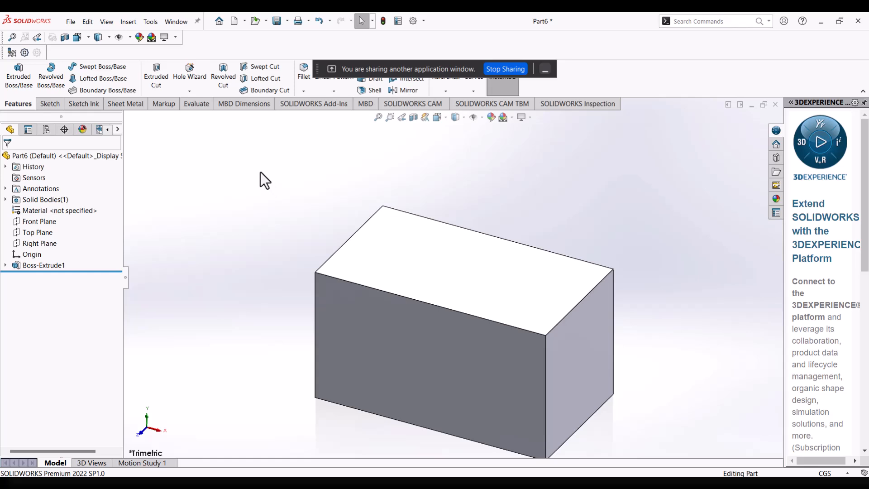
Start a sketch on the block's top face and draw a centre rectangle from the origin, about 15.9 by 8.0 cm.
click(412, 263)
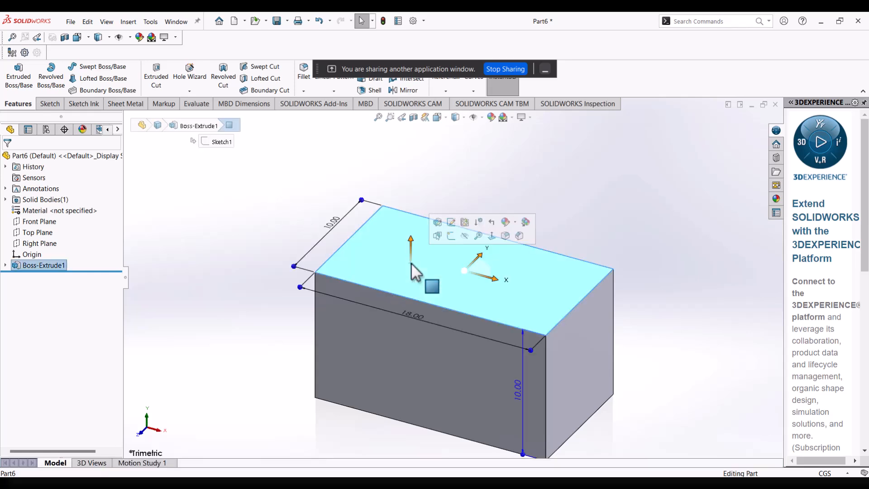
click(447, 238)
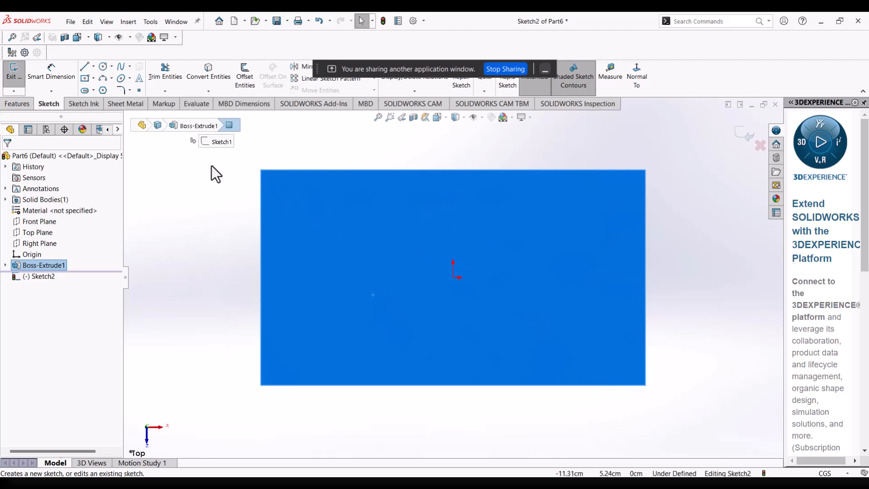
click(94, 78)
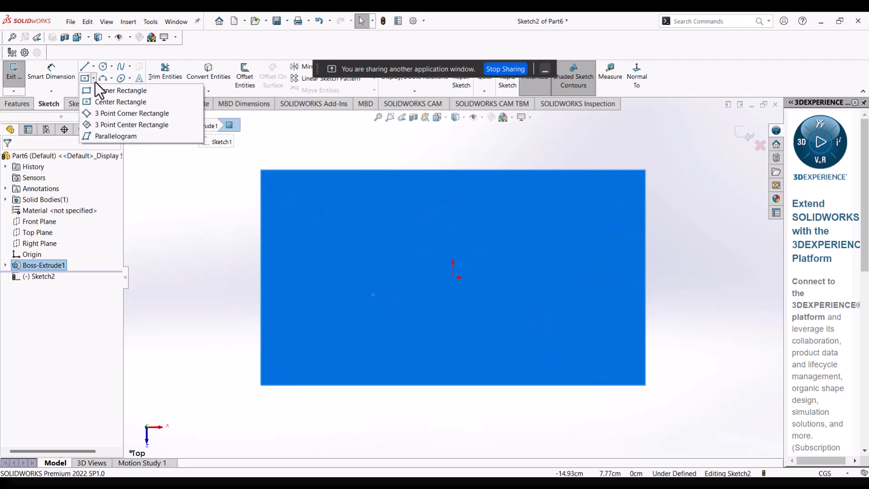
click(108, 102)
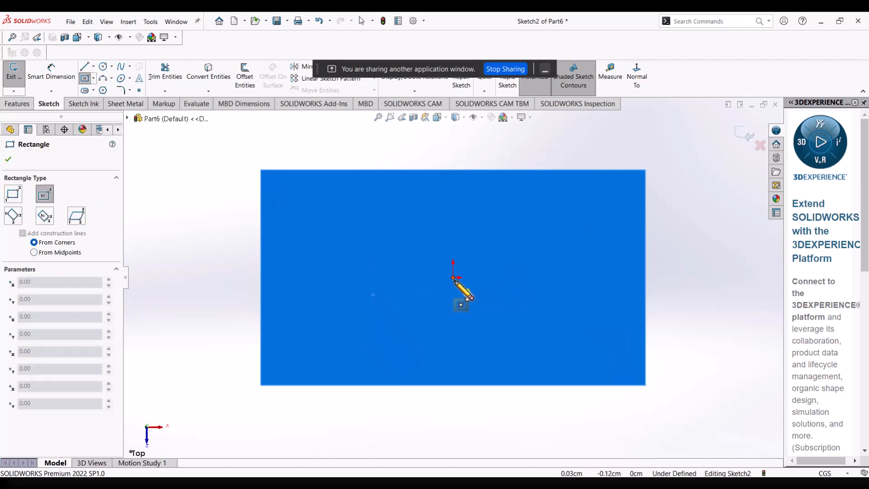
click(453, 277)
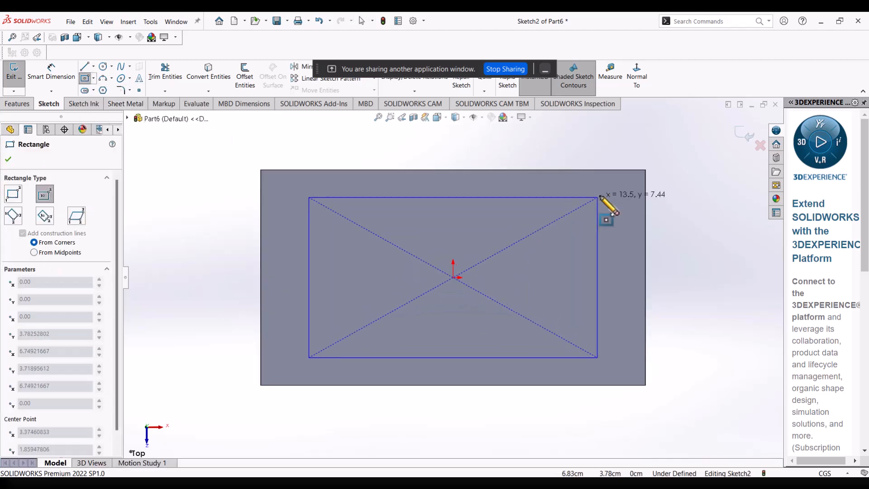
click(623, 191)
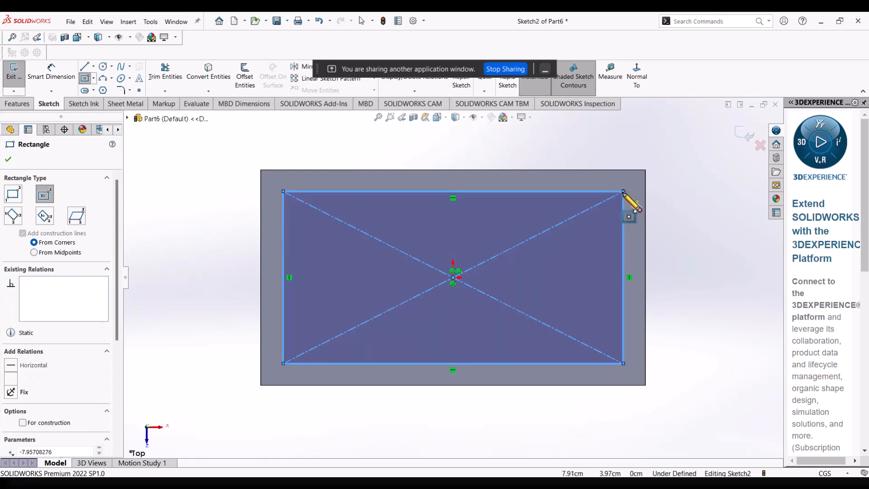
Set the distance between the inner rectangle's upper long side and the block's adjacent long edge to 1.00 cm.
click(57, 77)
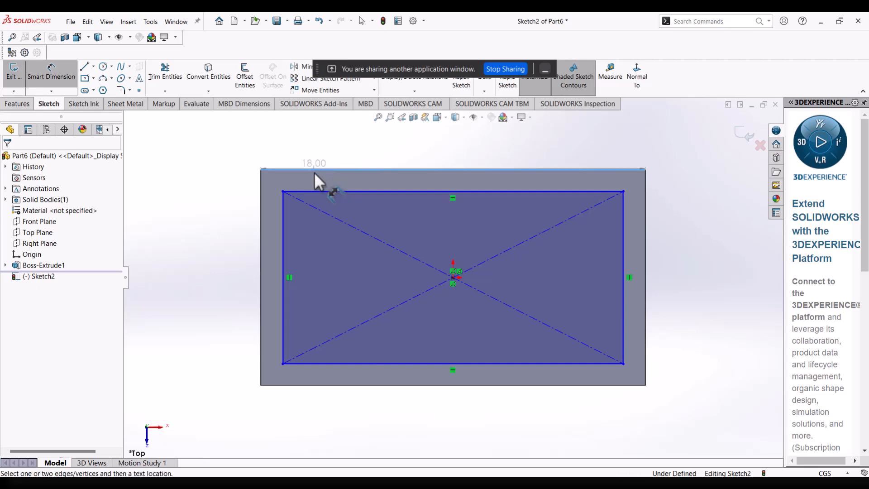
click(316, 183)
click(314, 170)
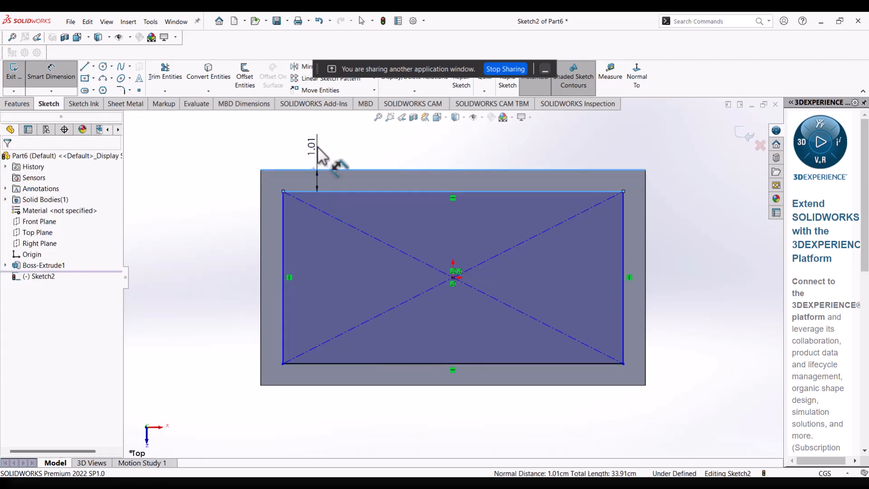
click(317, 147)
key(Return)
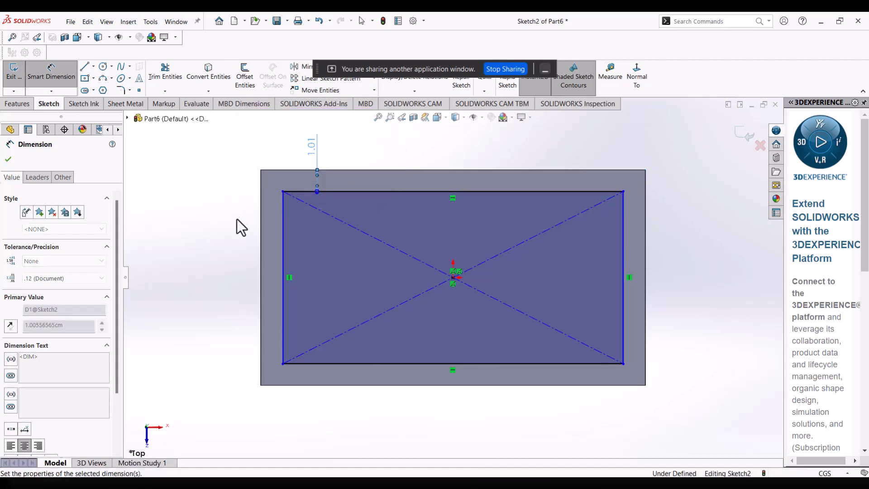
Set the distance between the inner rectangle's negative X side and the block's adjacent short edge to 1.00 cm, then finish dimensioning.
click(283, 243)
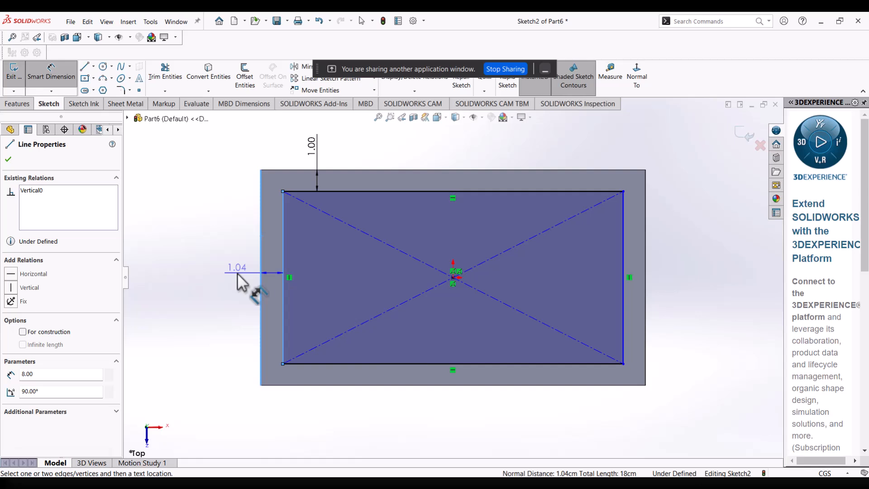
click(238, 272)
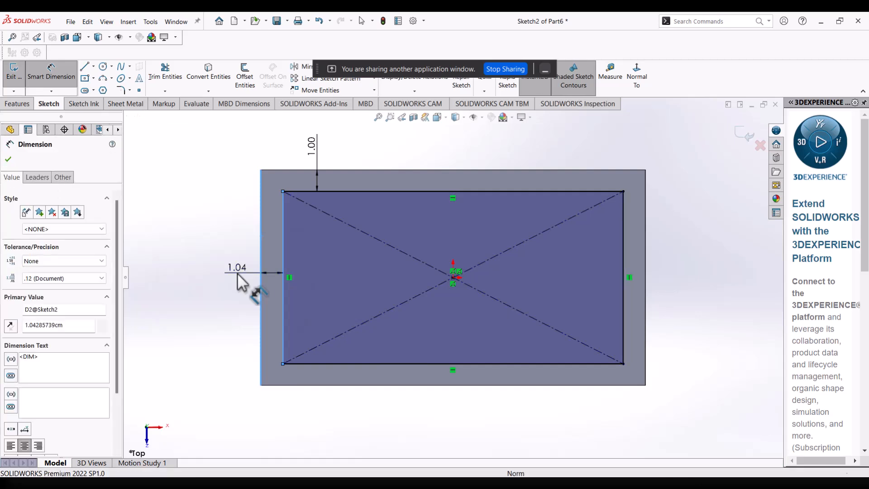
key(Return)
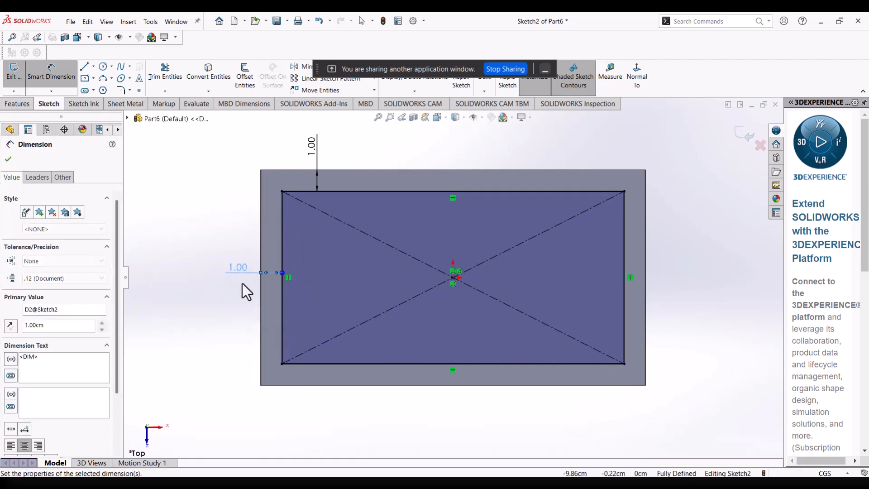
click(8, 159)
key(Escape)
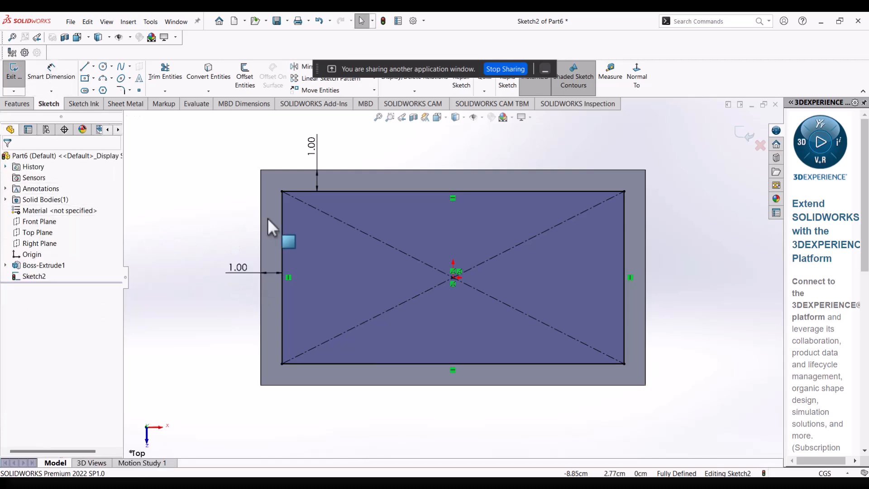
Convert the inner rectangle's short side on the negative X side to construction geometry.
click(282, 222)
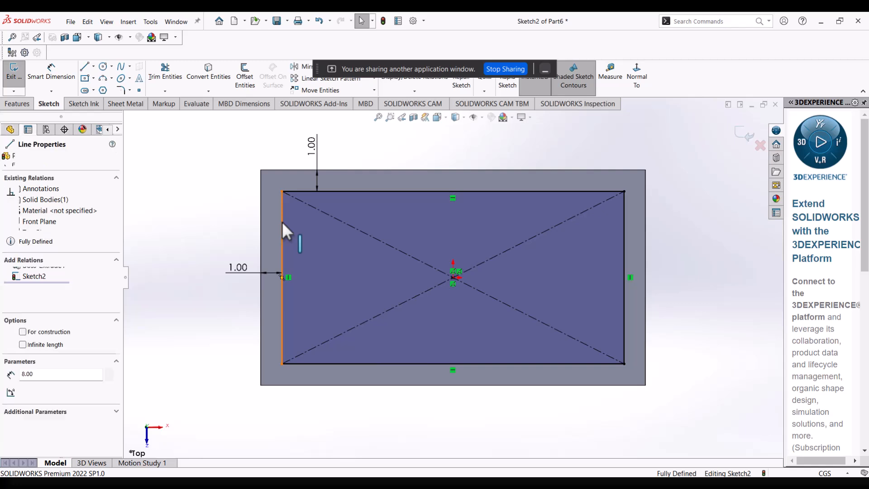
click(22, 334)
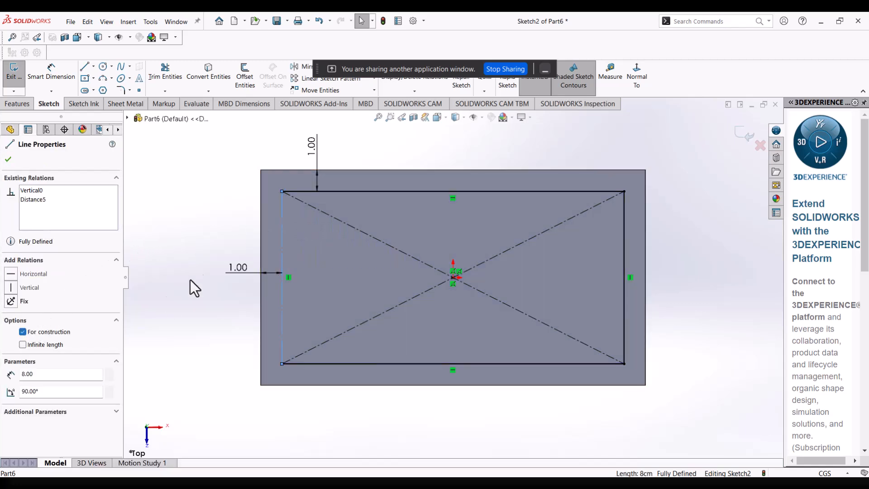
Convert the inner rectangle's two long sides and its remaining short side on the positive X side to construction geometry.
click(368, 191)
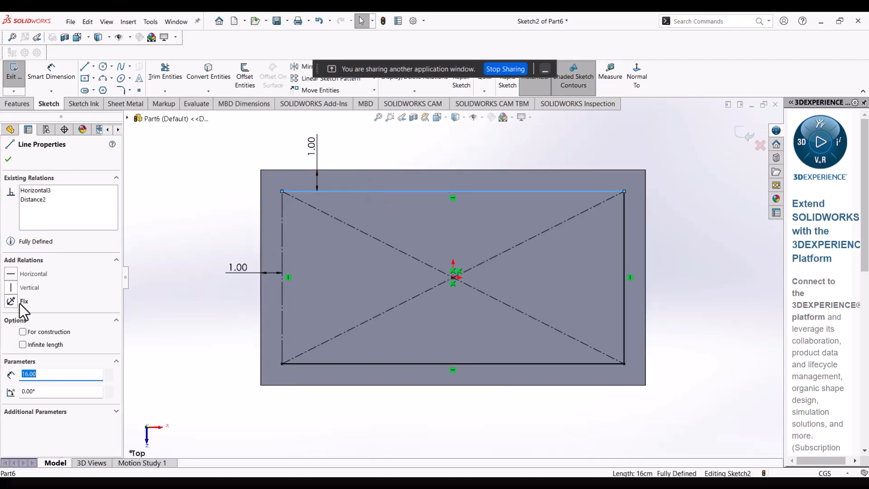
click(22, 332)
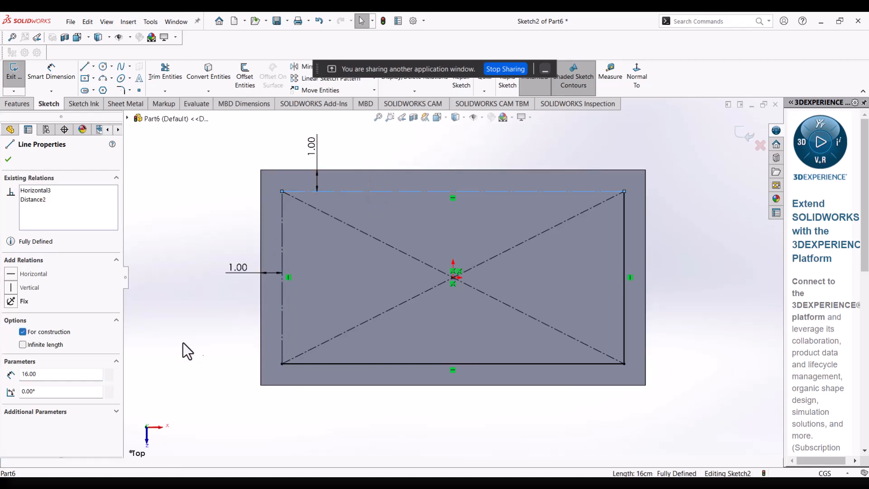
click(312, 363)
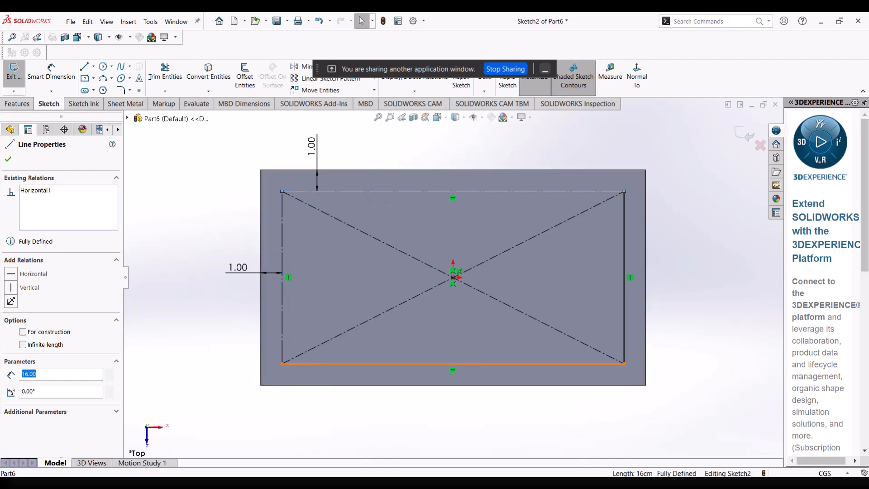
click(22, 332)
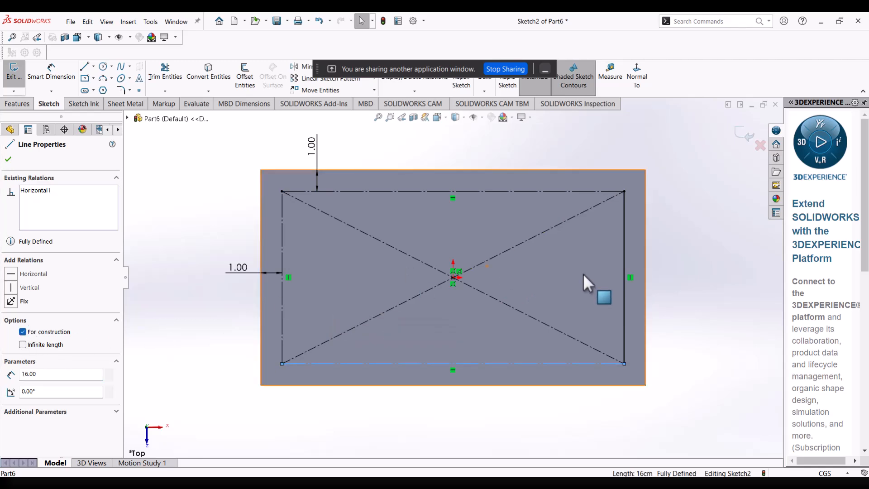
click(624, 294)
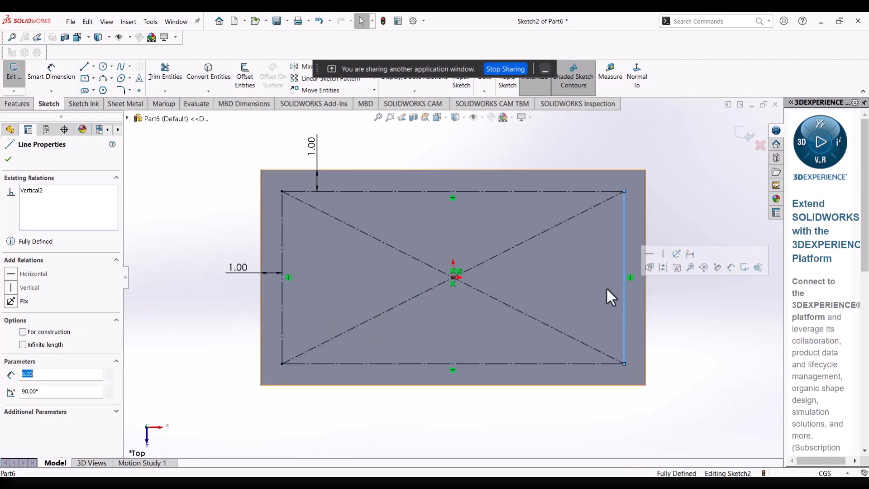
click(25, 331)
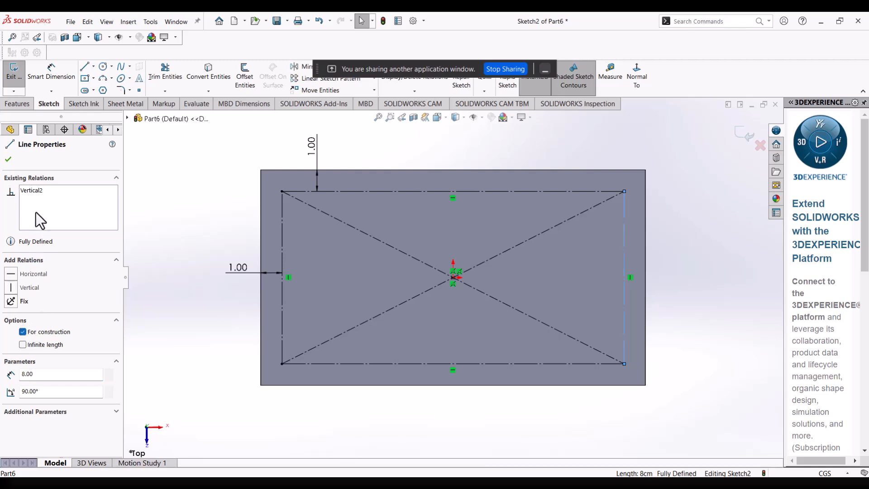
click(8, 159)
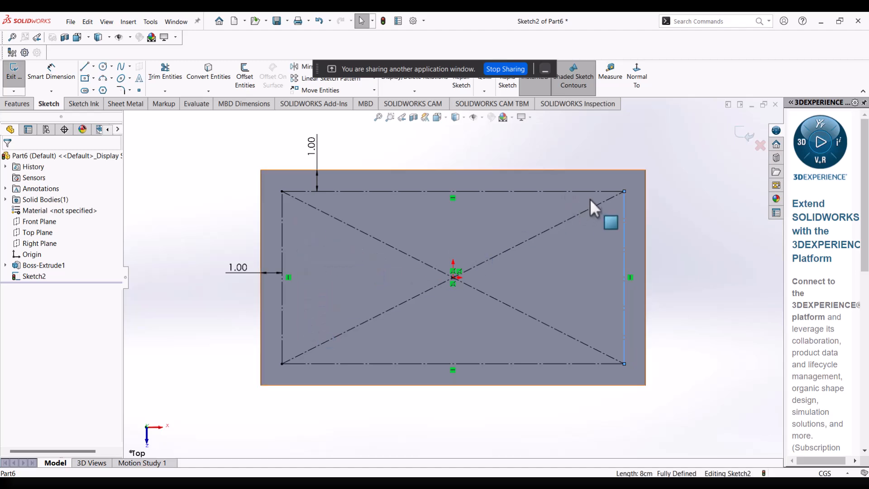
Clear the selection and exit the layout sketch on the block's top face.
click(205, 199)
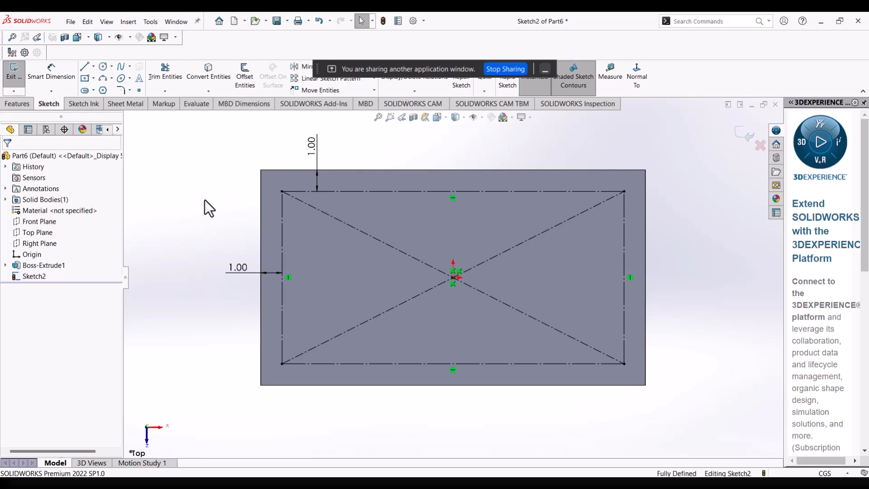
click(22, 105)
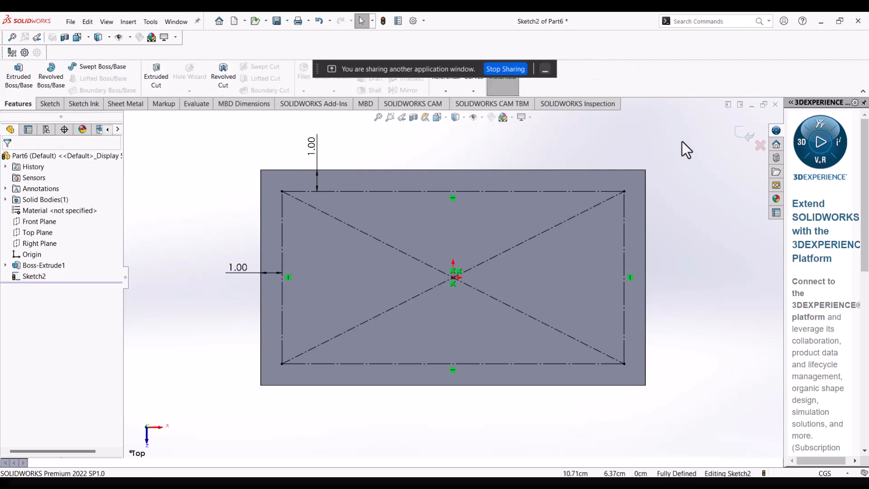
click(740, 135)
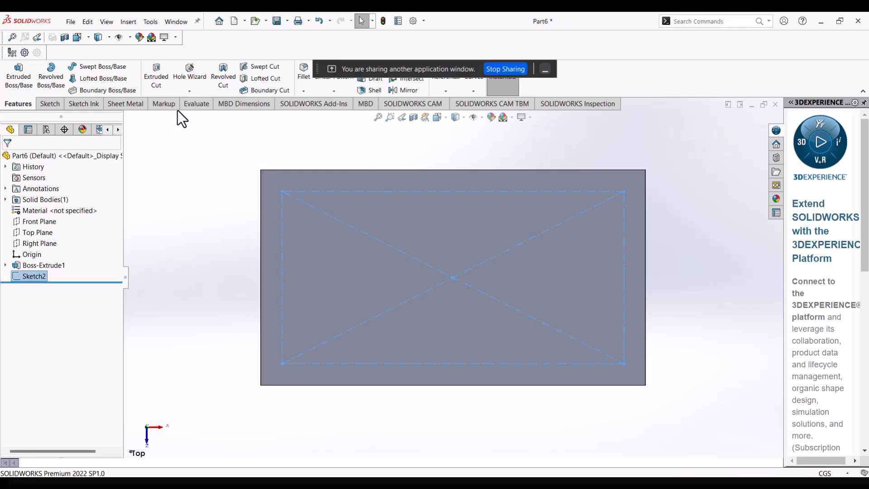
Specify a Hole Wizard counterbore for an ANSI Inch Binding Head Screw, size #1, Normal fit, Through All.
click(191, 80)
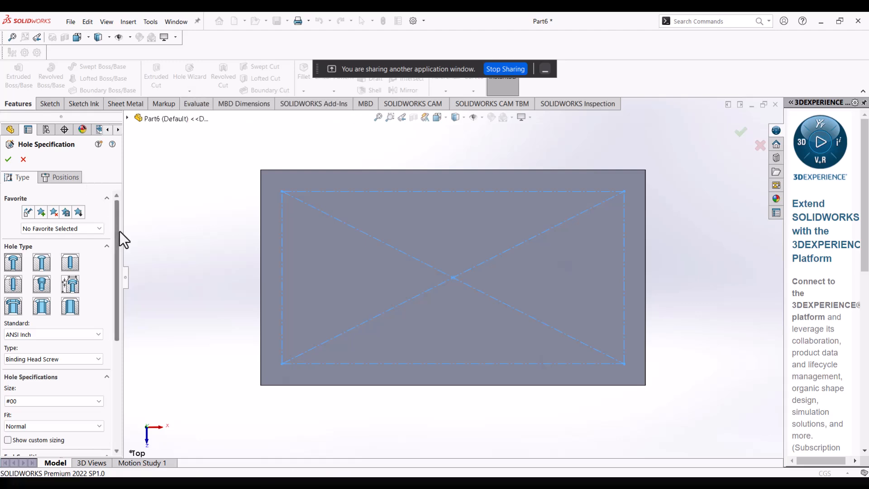
mouse_move(119, 234)
mouse_down()
mouse_move(114, 271)
mouse_move(114, 243)
mouse_up()
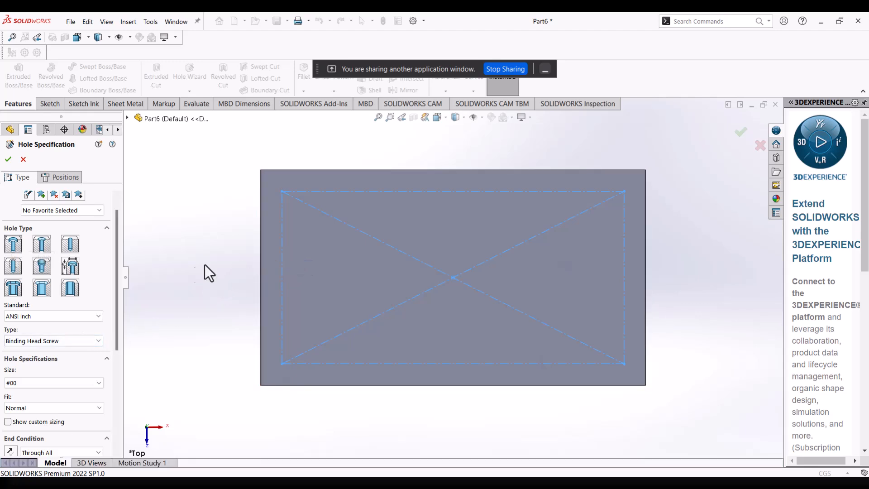
drag(117, 278, 115, 292)
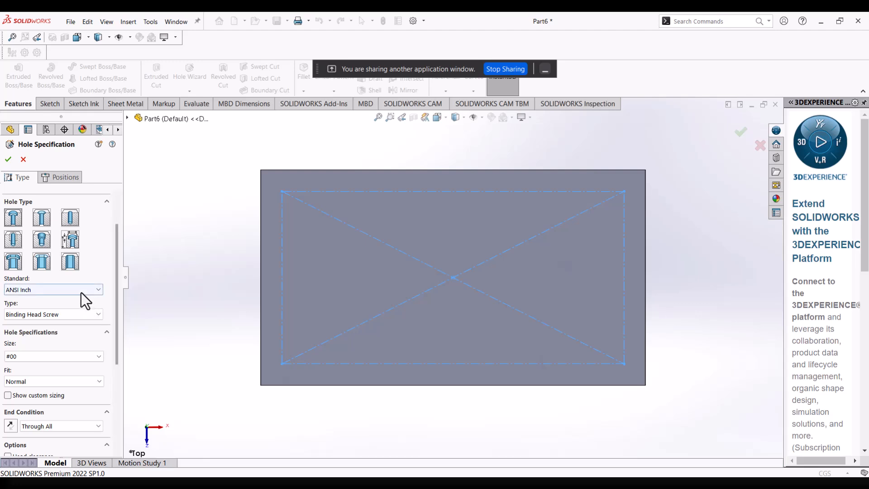
click(89, 316)
click(89, 316)
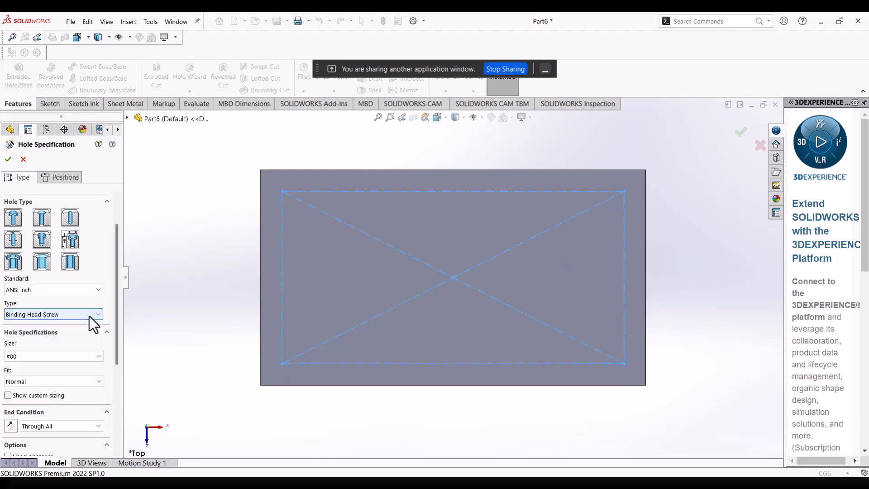
drag(117, 348, 112, 358)
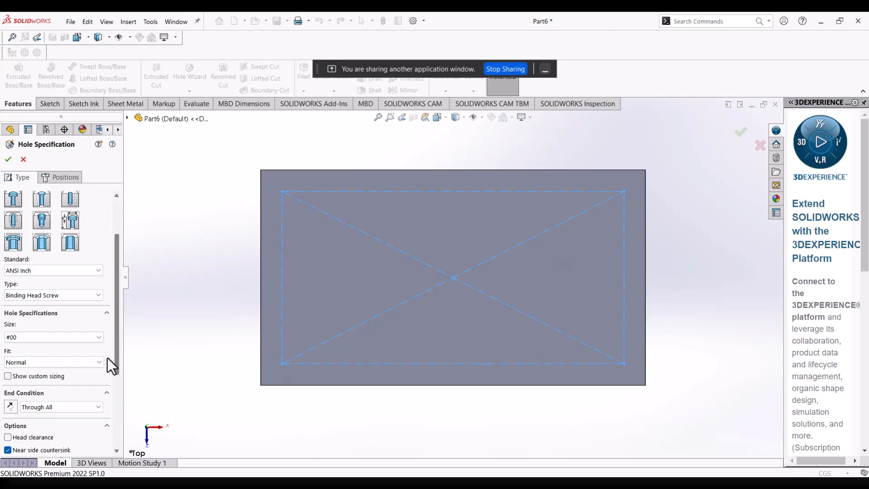
click(98, 338)
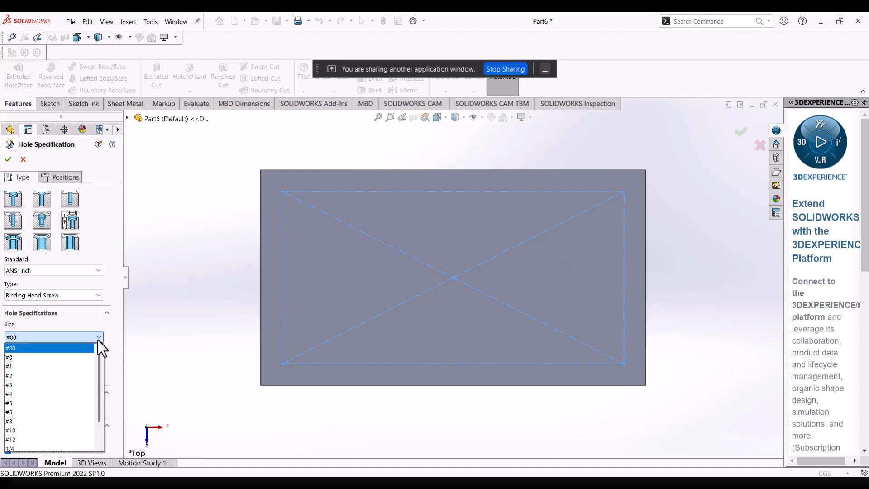
click(87, 366)
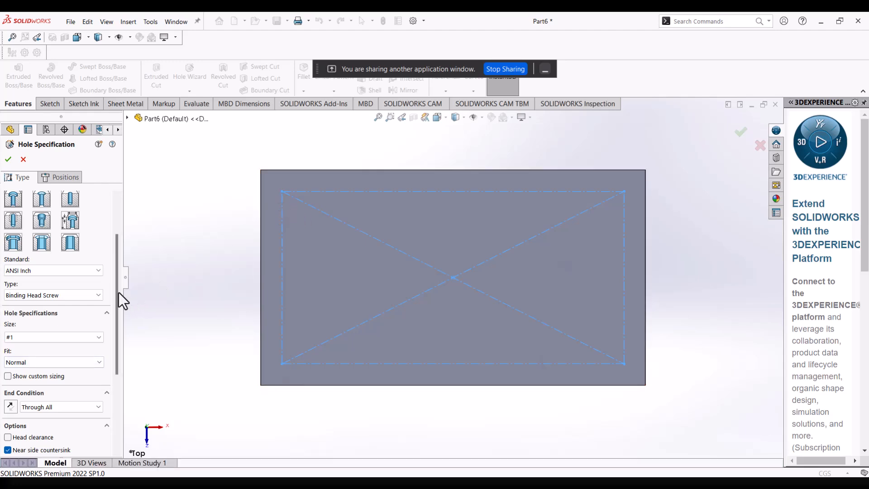
drag(118, 292, 117, 319)
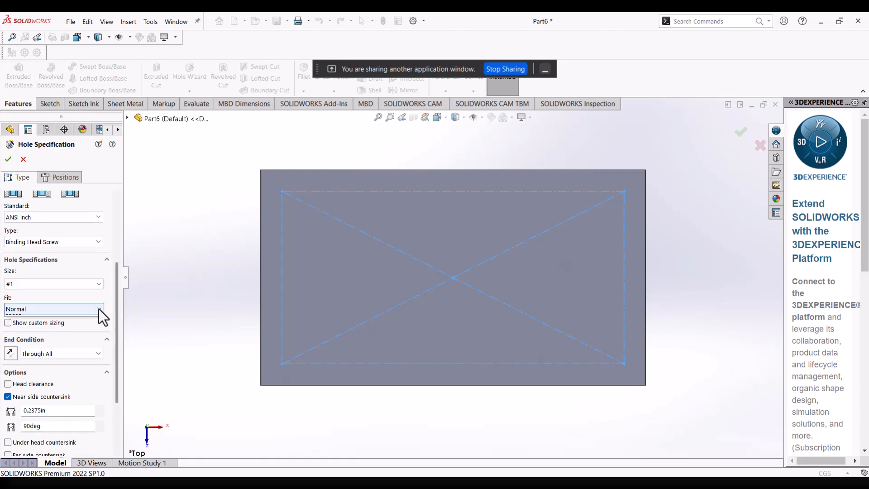
click(99, 310)
click(99, 310)
click(99, 309)
click(99, 308)
drag(116, 321, 116, 260)
Position the counterbore holes with a 3D sketch at the four corners of the inset rectangle and finish the hole feature.
click(65, 178)
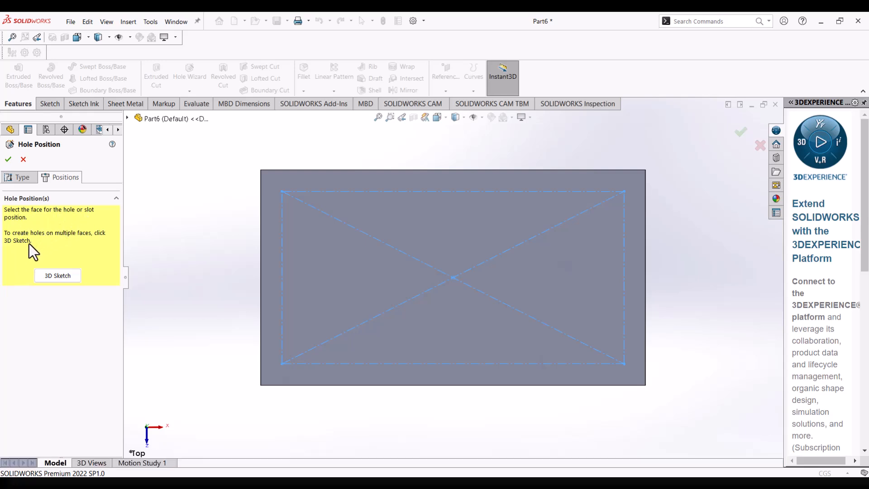
click(134, 121)
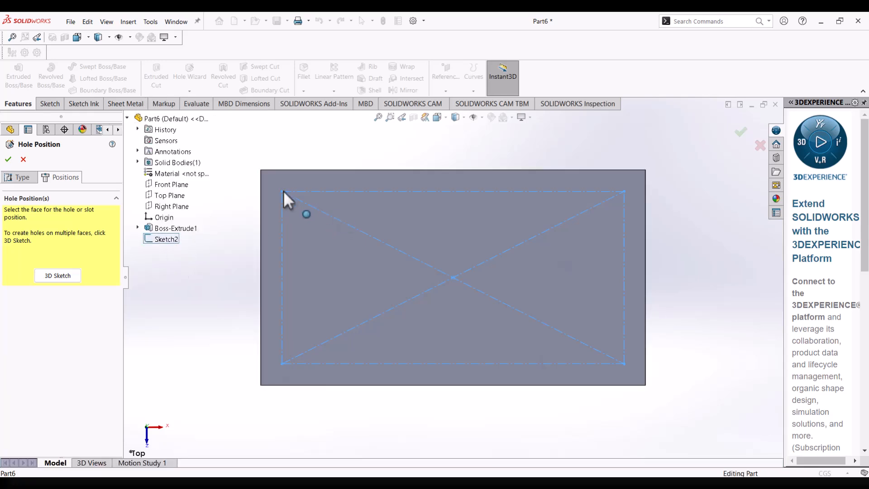
middle_drag(413, 233, 247, 205)
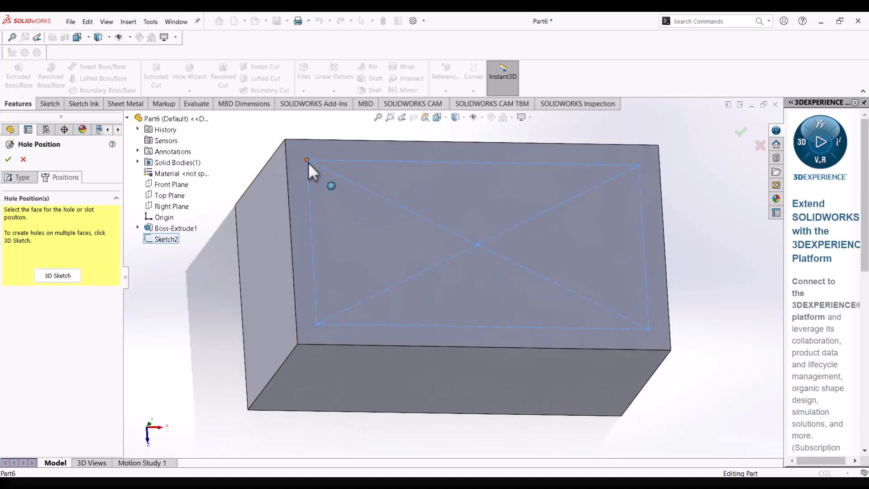
click(56, 276)
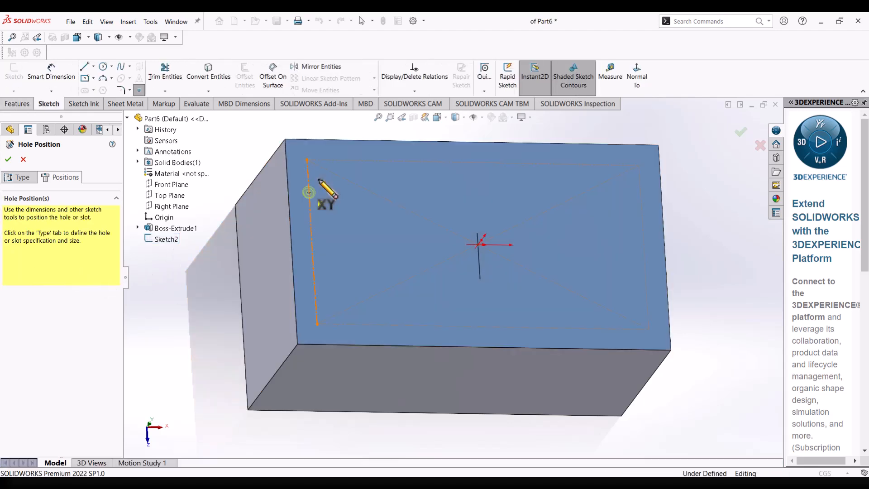
click(320, 171)
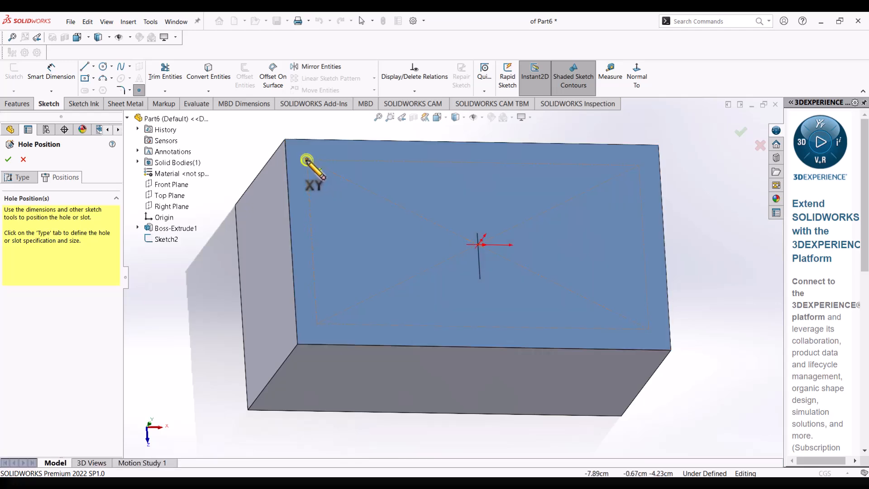
click(307, 160)
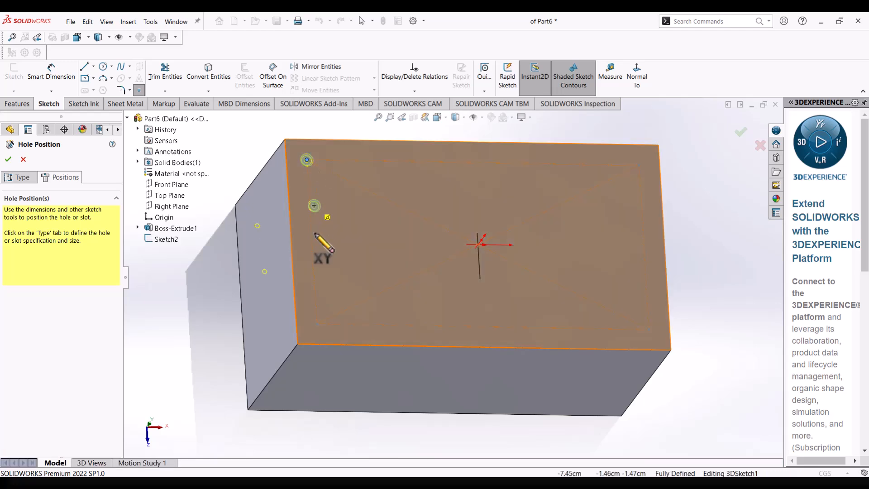
click(317, 325)
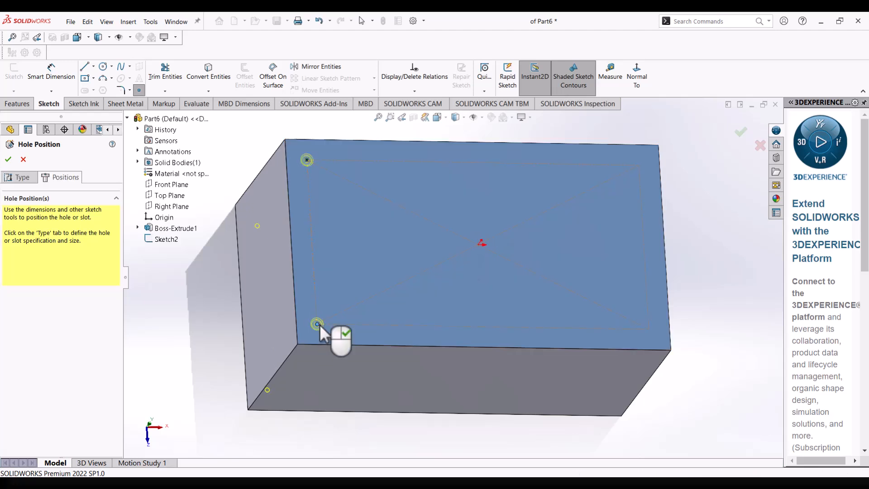
click(649, 330)
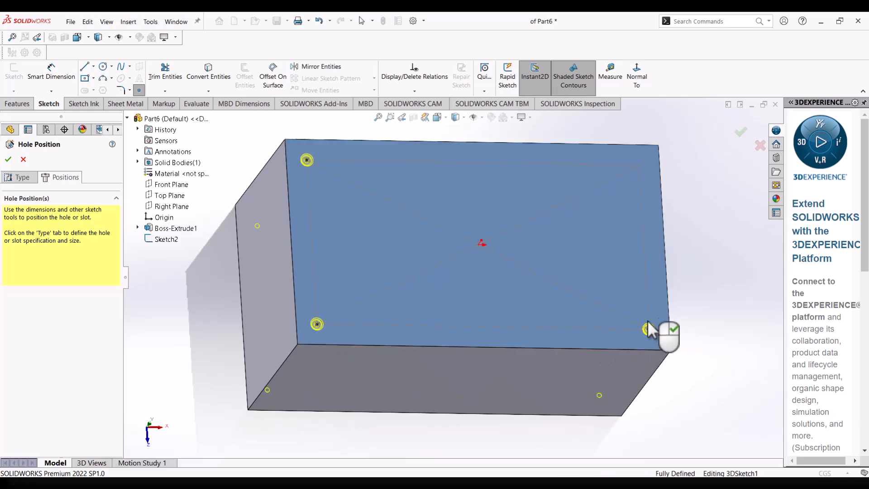
click(638, 166)
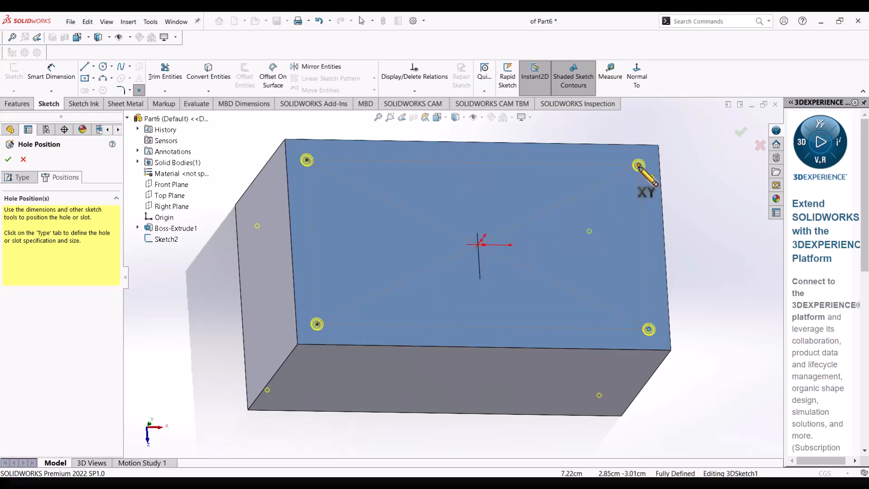
click(476, 244)
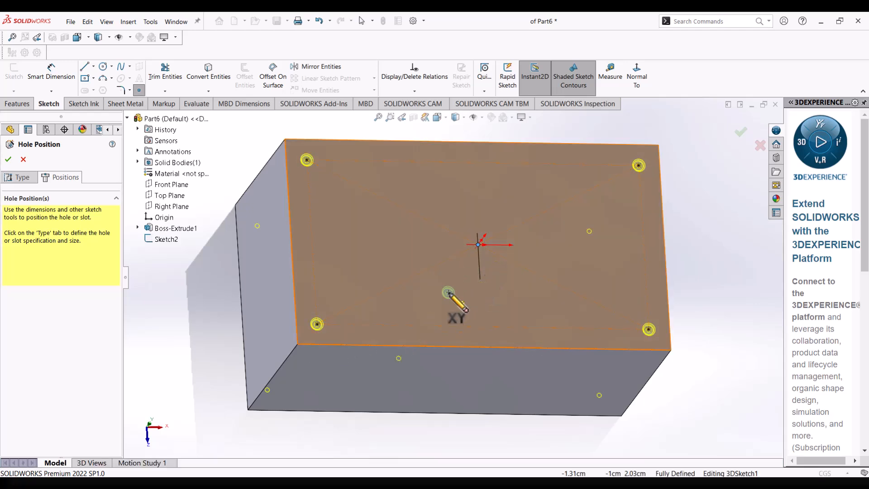
scroll(478, 247, down, 1)
scroll(478, 246, down, 3)
mouse_move(479, 238)
middle_down()
mouse_move(483, 221)
mouse_move(486, 229)
middle_up()
scroll(486, 243, up, 3)
scroll(486, 245, up, 4)
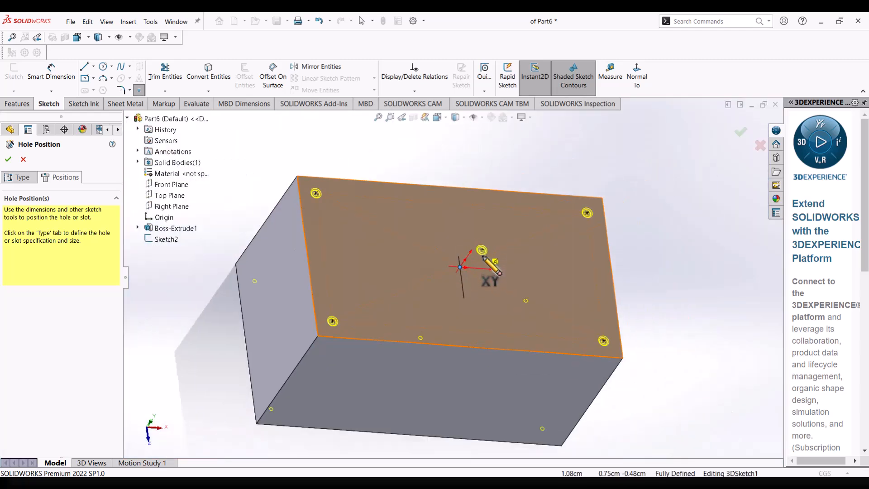
middle_drag(465, 274, 446, 311)
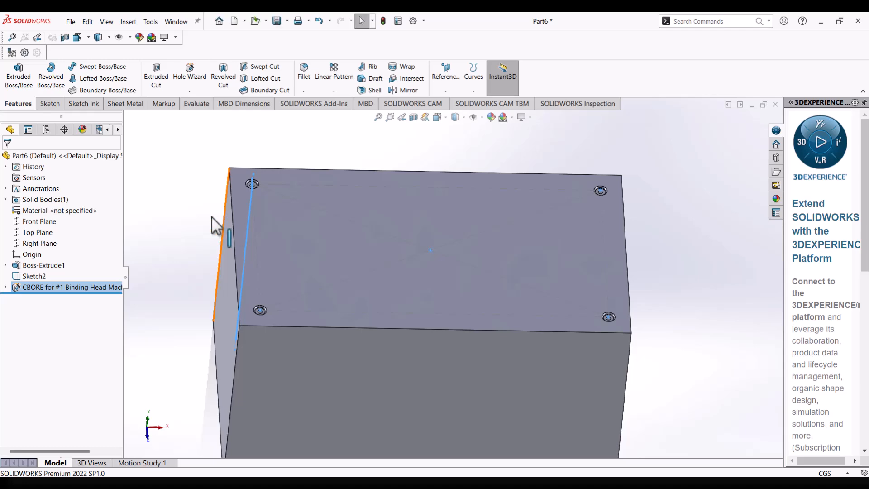
Examine where the counterbored holes exit on the underside of the block.
scroll(383, 257, down, 4)
middle_drag(383, 256, 392, 148)
scroll(411, 294, up, 4)
middle_drag(400, 297, 401, 206)
scroll(412, 343, down, 1)
scroll(322, 410, down, 3)
middle_drag(322, 409, 334, 351)
scroll(332, 414, up, 3)
scroll(322, 424, down, 4)
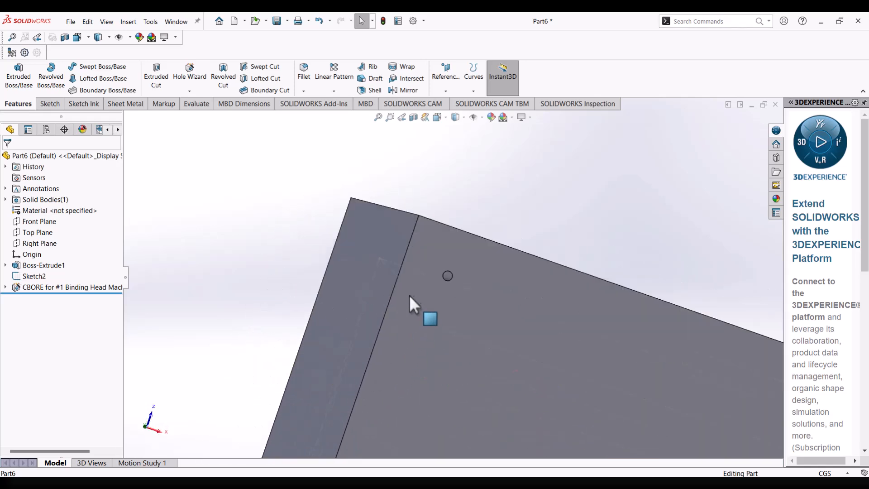
scroll(440, 281, down, 3)
middle_drag(460, 280, 472, 338)
Examine the counterbores at the corners of the block's top face up close.
scroll(472, 336, up, 2)
scroll(474, 332, up, 5)
scroll(480, 224, up, 3)
scroll(480, 224, down, 3)
mouse_move(480, 225)
middle_down()
mouse_move(497, 311)
mouse_move(460, 294)
mouse_move(466, 322)
mouse_move(481, 273)
middle_up()
scroll(421, 268, down, 4)
mouse_move(400, 264)
middle_down()
mouse_move(376, 254)
mouse_move(406, 294)
mouse_move(411, 270)
mouse_move(417, 275)
middle_up()
scroll(412, 275, up, 6)
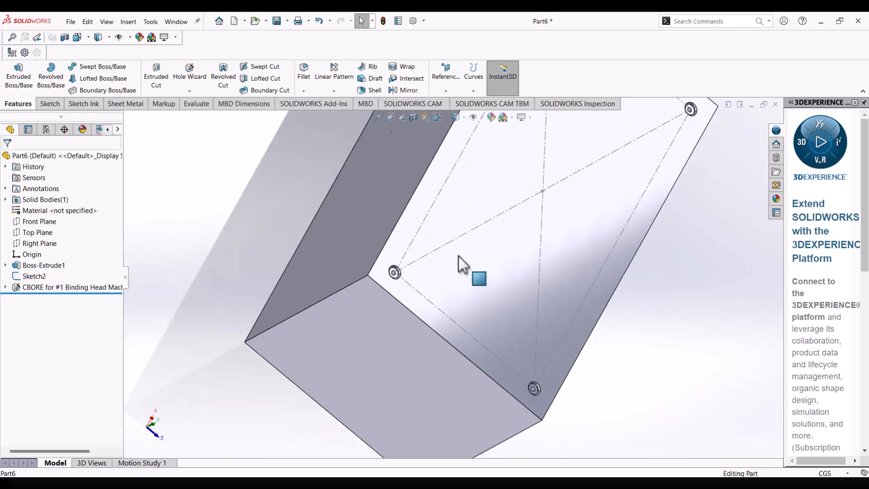
middle_drag(541, 192, 507, 235)
scroll(528, 209, up, 3)
scroll(528, 209, down, 1)
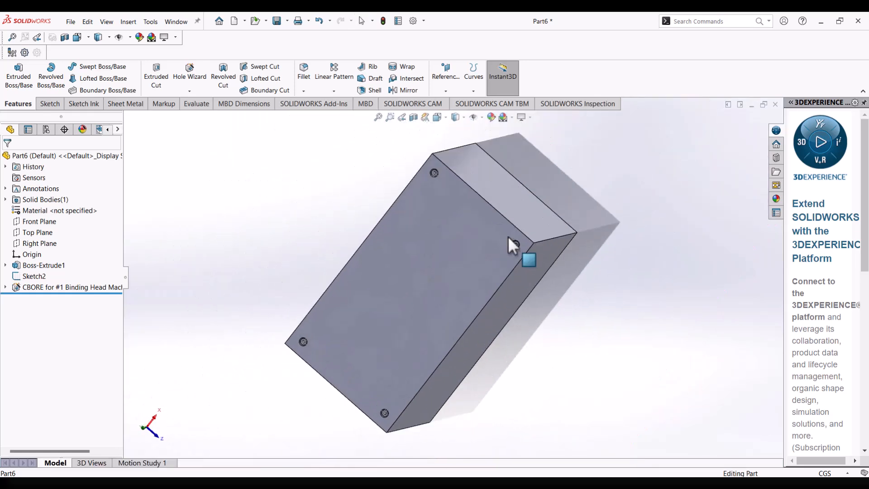
scroll(511, 239, down, 1)
scroll(450, 179, down, 3)
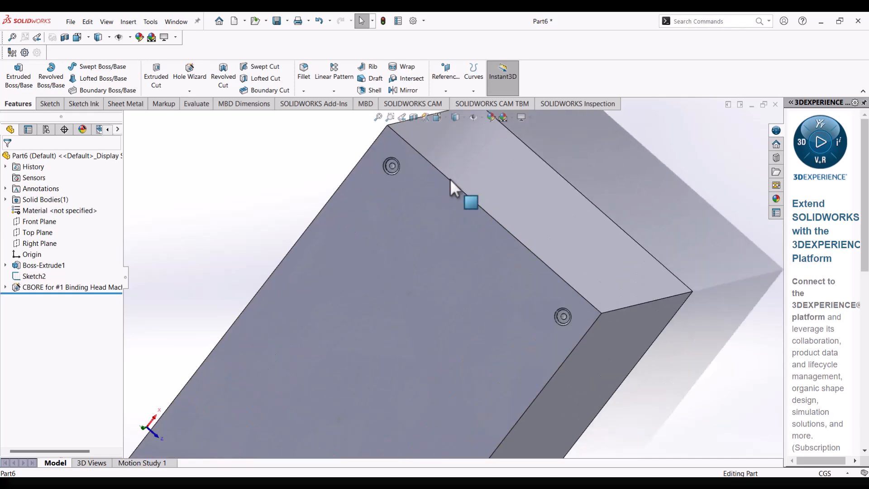
scroll(450, 178, up, 2)
scroll(408, 222, down, 3)
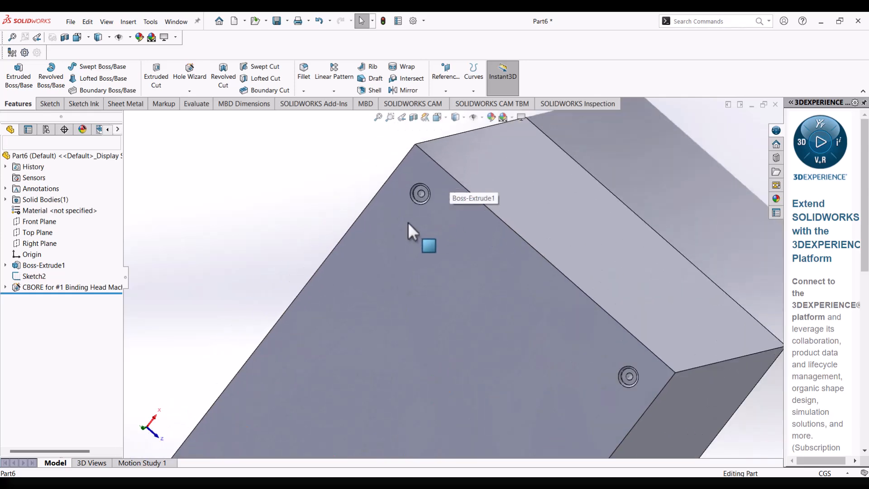
Examine the four counterbores at the corners of the block's top face from several angles.
middle_drag(410, 224, 438, 197)
scroll(438, 197, up, 3)
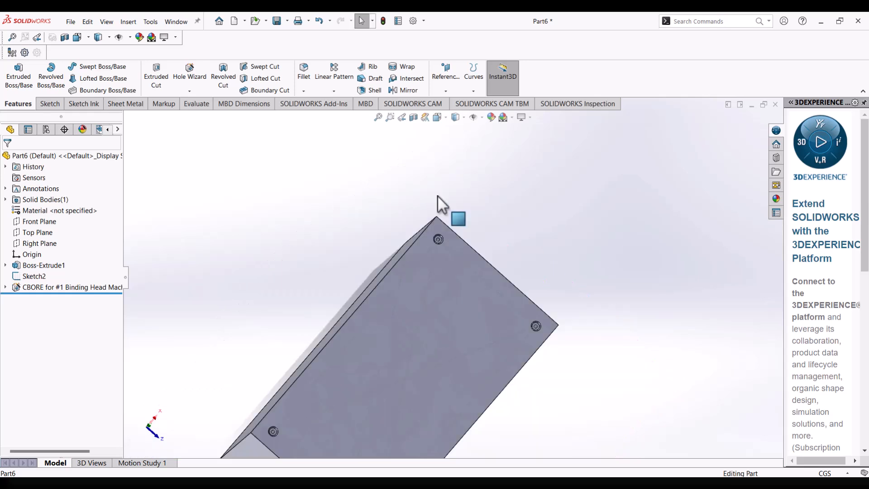
scroll(436, 303, up, 3)
scroll(427, 304, down, 3)
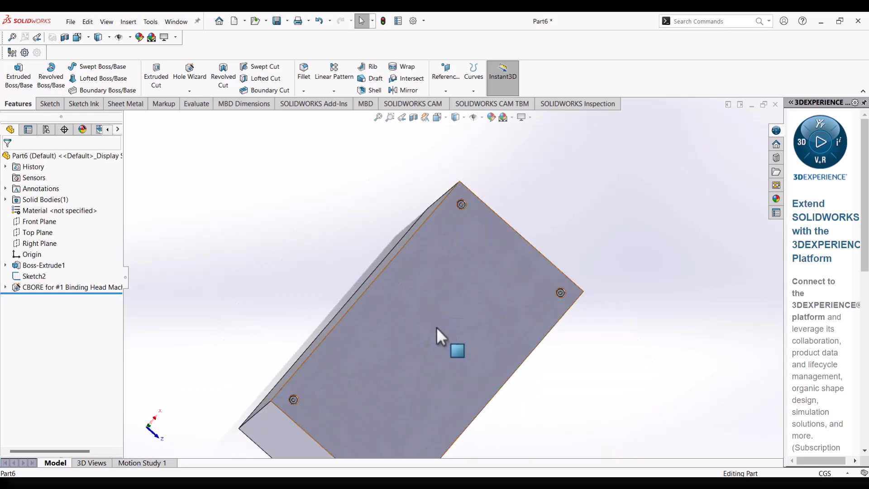
scroll(436, 328, up, 2)
scroll(439, 342, down, 1)
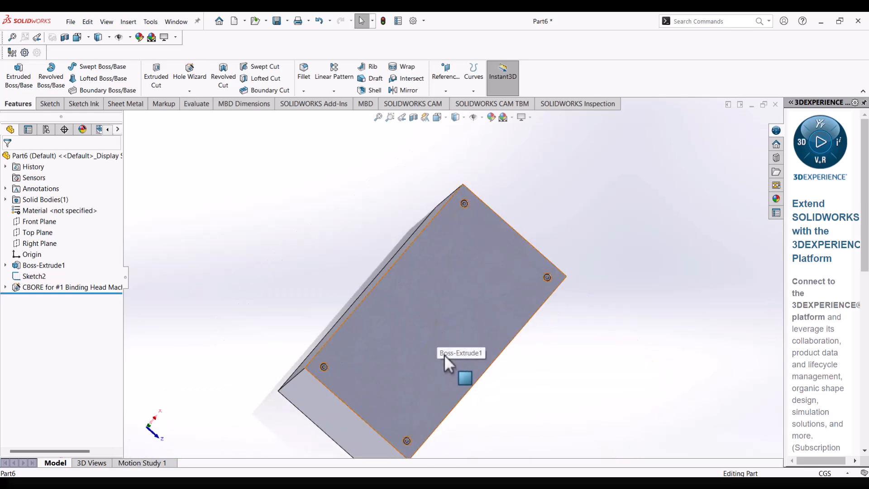
middle_drag(457, 341, 449, 294)
scroll(500, 272, down, 4)
scroll(572, 247, down, 3)
middle_drag(578, 242, 565, 297)
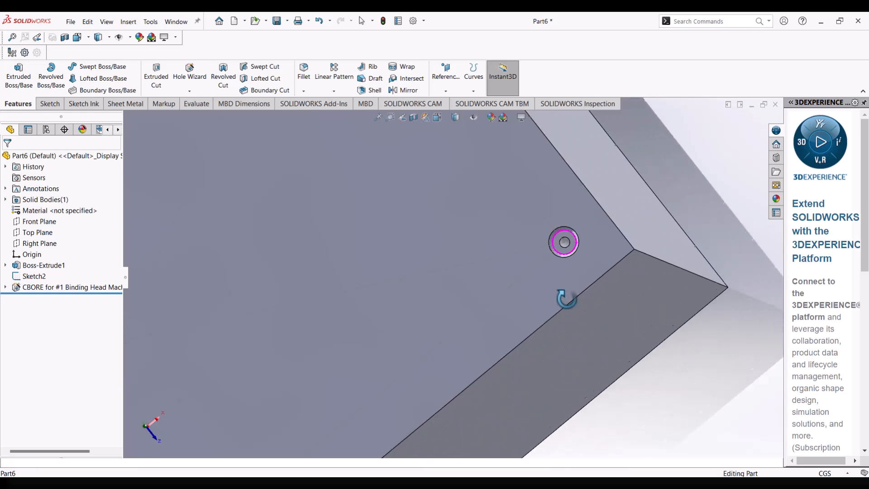
scroll(569, 292, up, 3)
scroll(569, 292, up, 5)
middle_drag(444, 304, 485, 310)
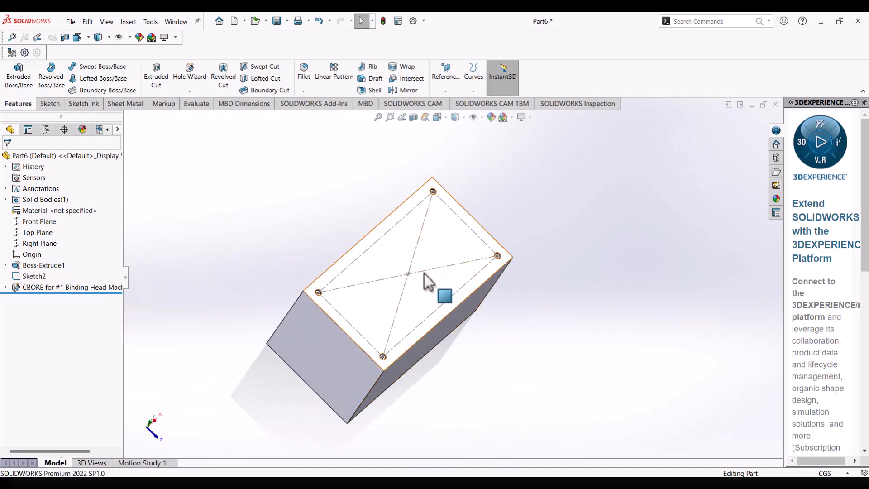
middle_drag(398, 282, 382, 229)
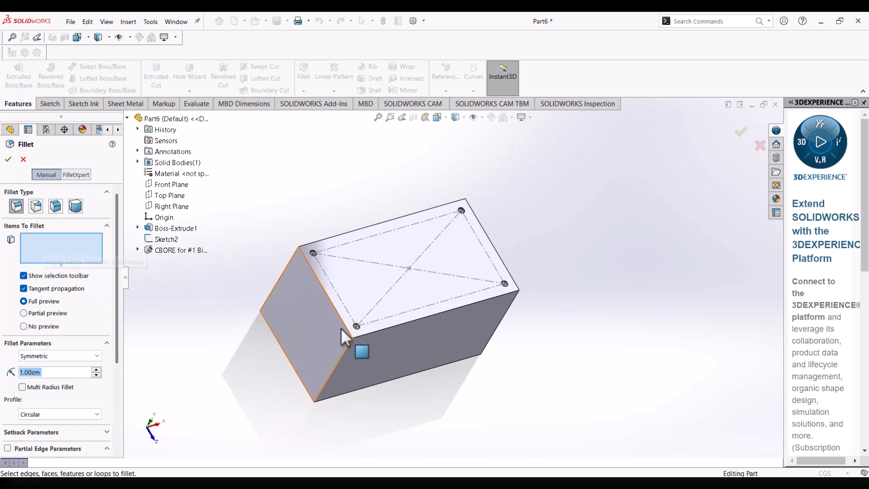
Fillet the four outer edges of the block's top face with a symmetric 0.3 cm radius.
scroll(346, 317, down, 3)
scroll(353, 311, down, 2)
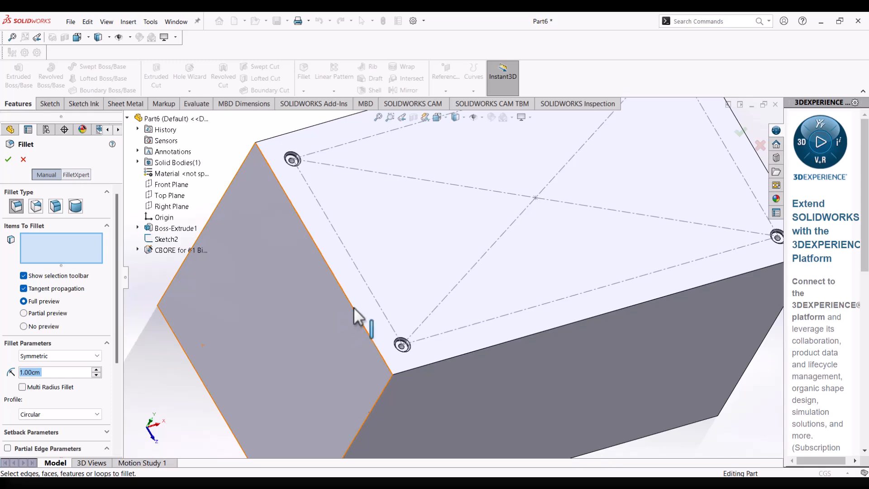
click(355, 309)
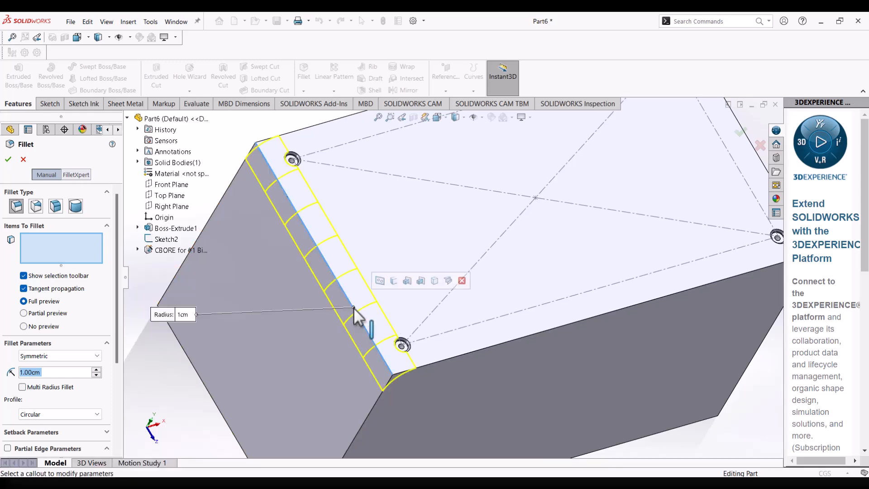
scroll(358, 312, up, 2)
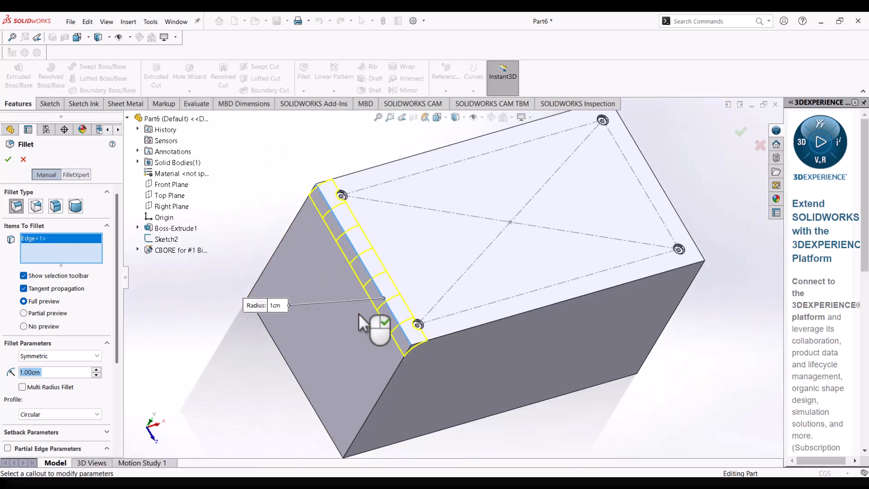
click(459, 331)
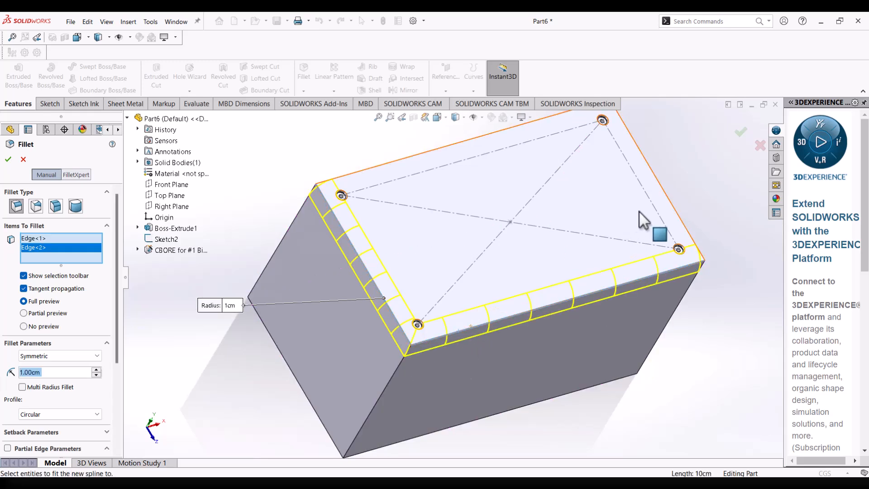
click(670, 201)
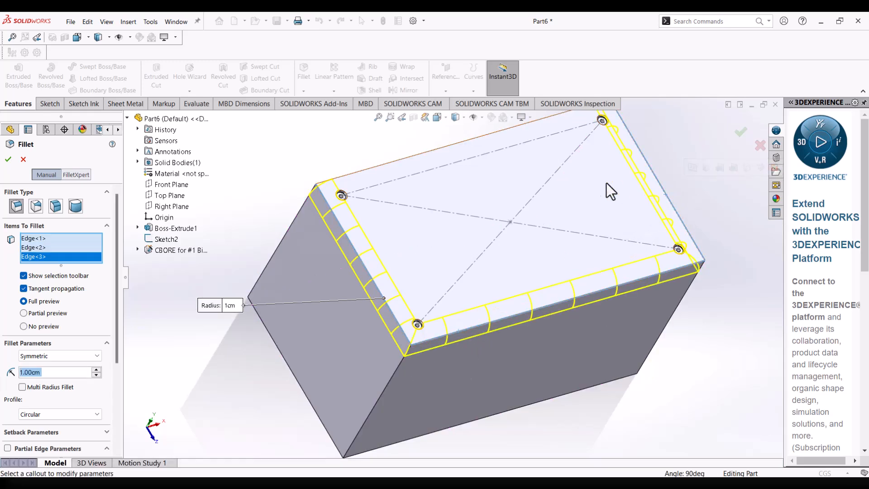
click(510, 129)
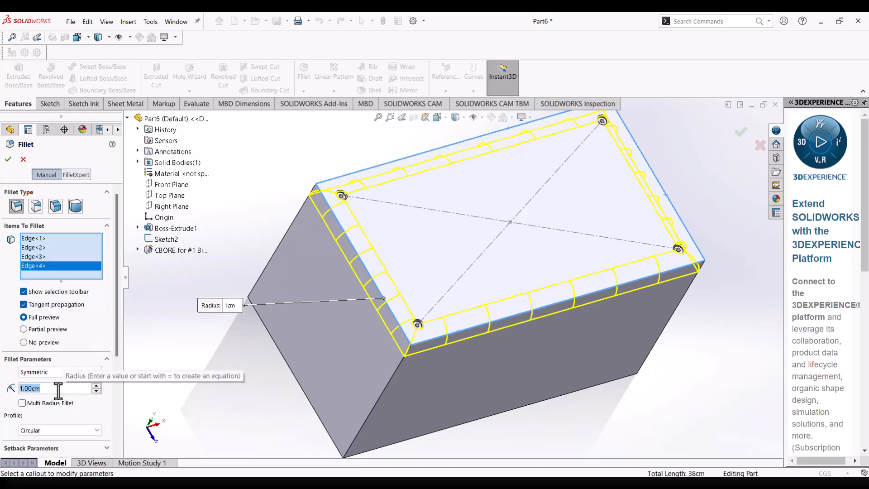
text(0.3)
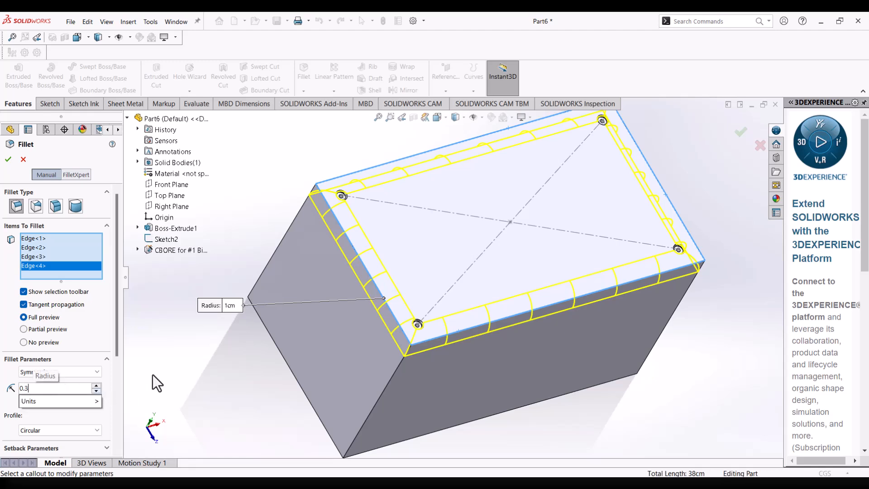
key(Return)
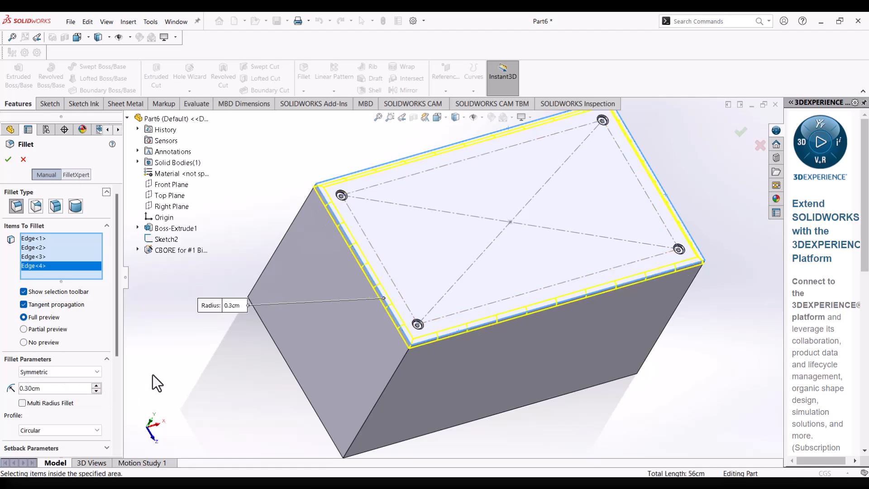
click(9, 159)
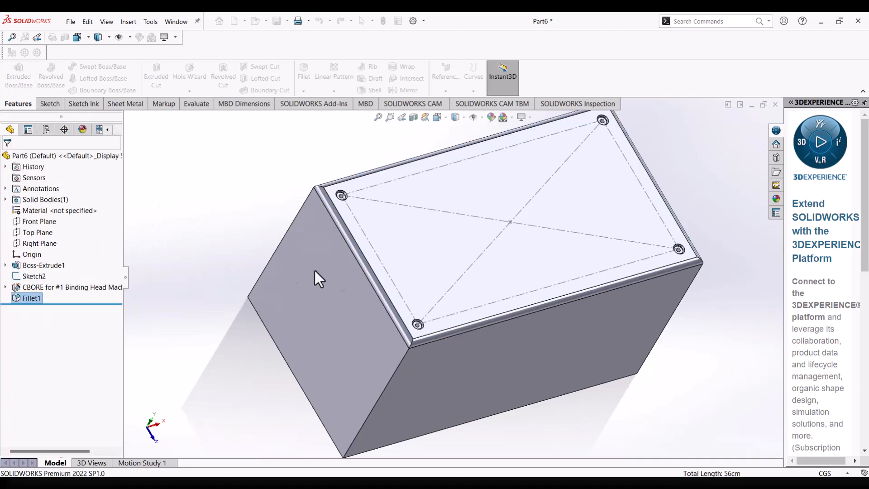
Start the Chamfer feature for the block below its filleted top edges.
scroll(421, 292, down, 4)
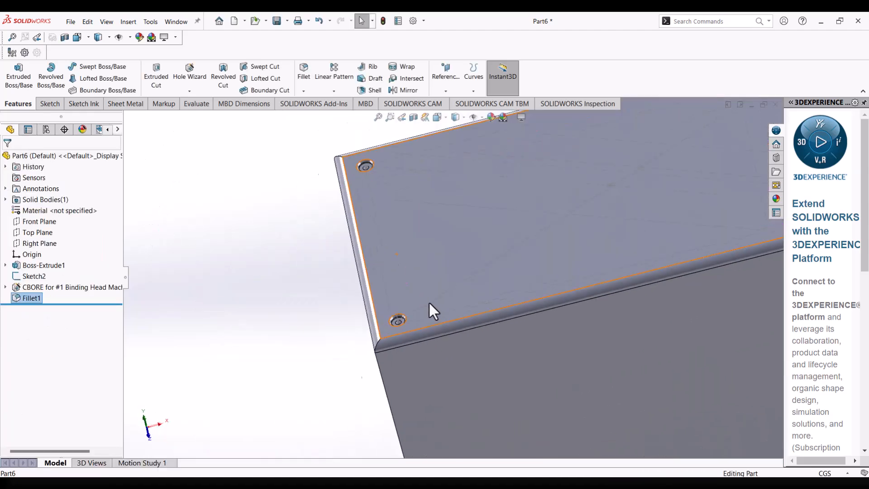
middle_drag(413, 287, 494, 263)
scroll(532, 330, up, 5)
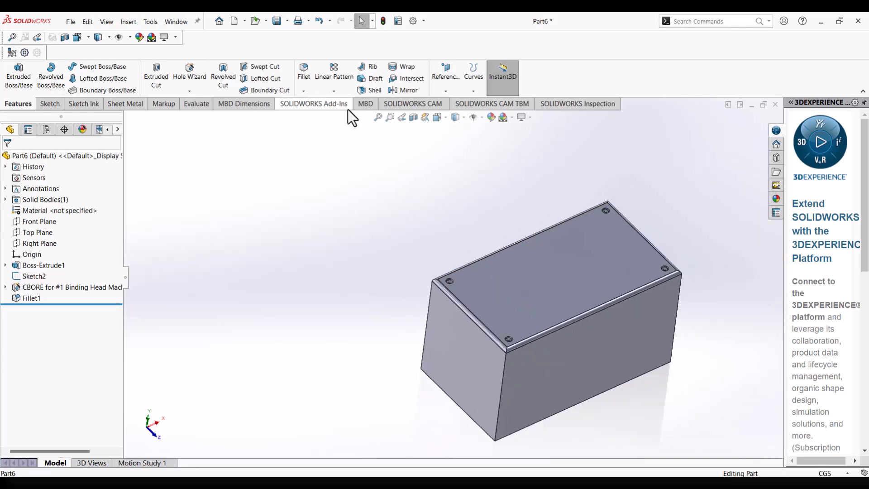
click(304, 92)
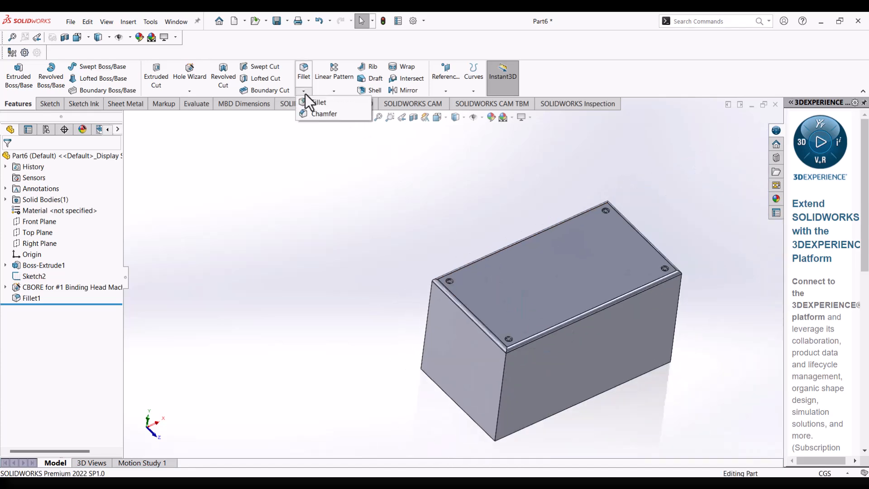
click(317, 116)
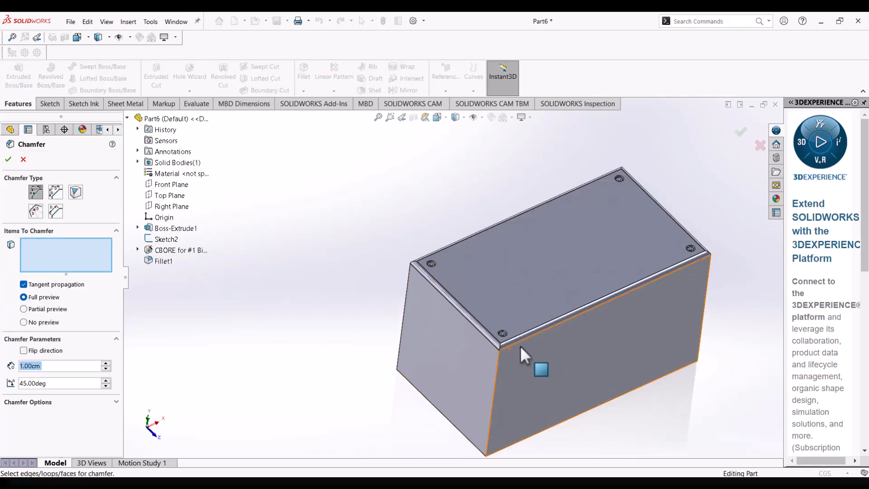
scroll(520, 353, up, 2)
middle_drag(516, 353, 483, 303)
scroll(483, 303, down, 4)
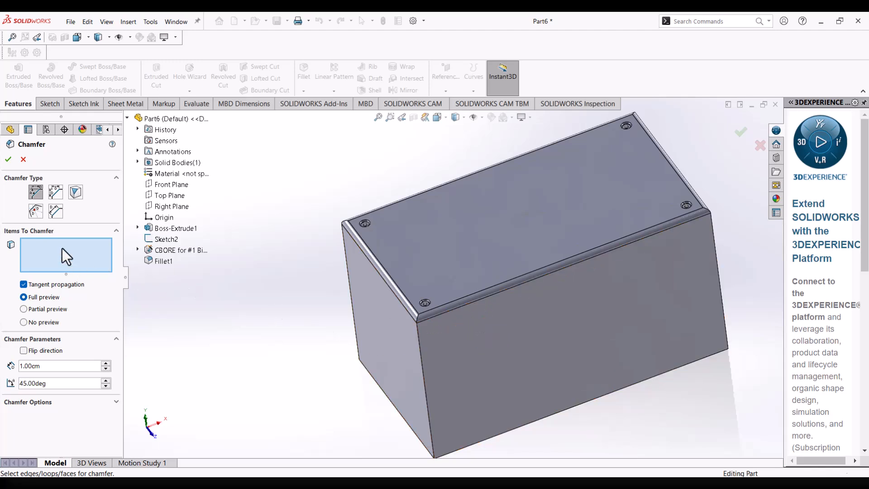
click(421, 357)
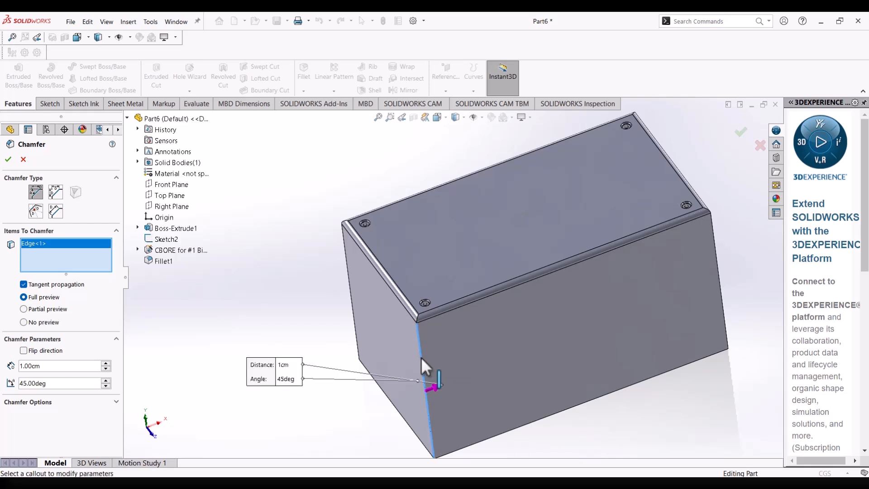
middle_drag(421, 366, 411, 344)
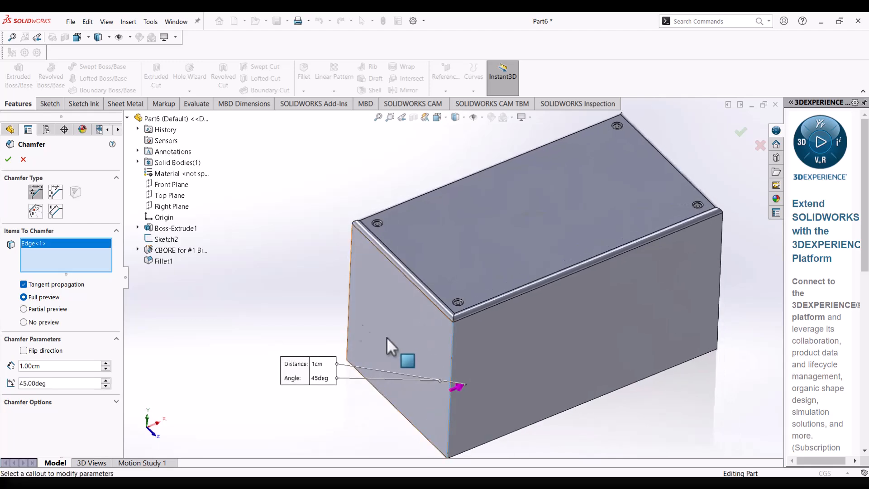
right_click(51, 241)
click(68, 249)
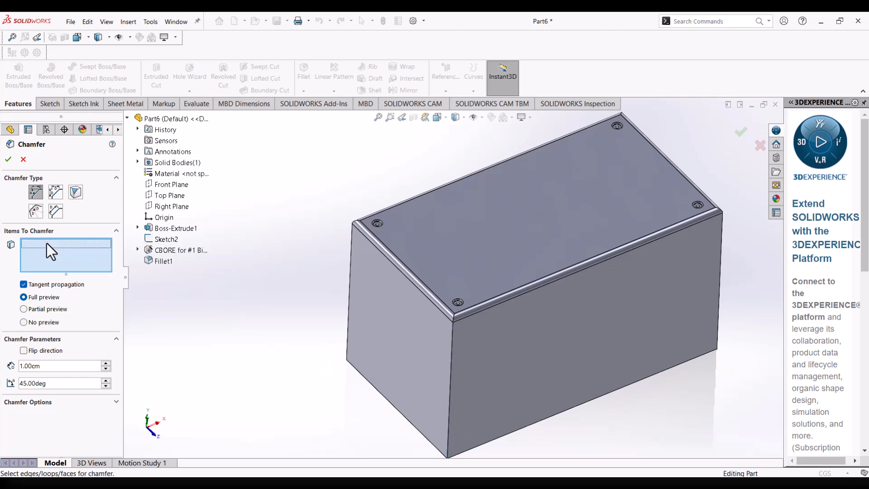
click(441, 353)
click(441, 354)
click(414, 349)
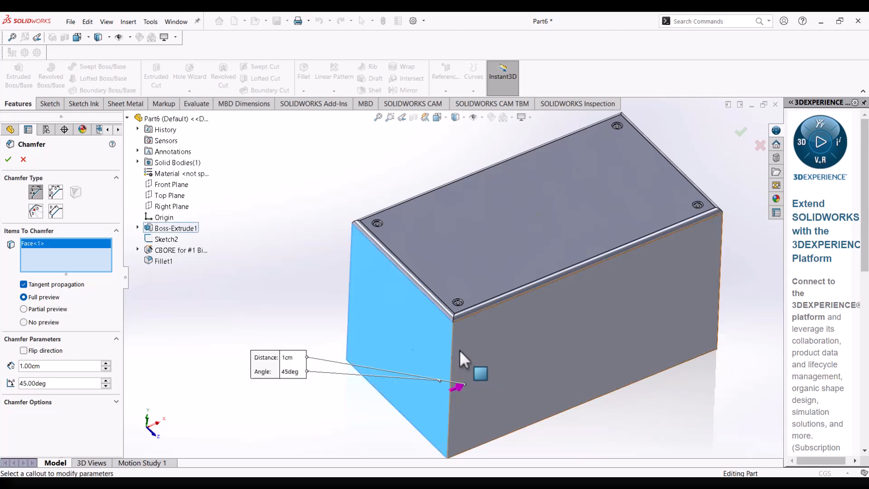
click(475, 352)
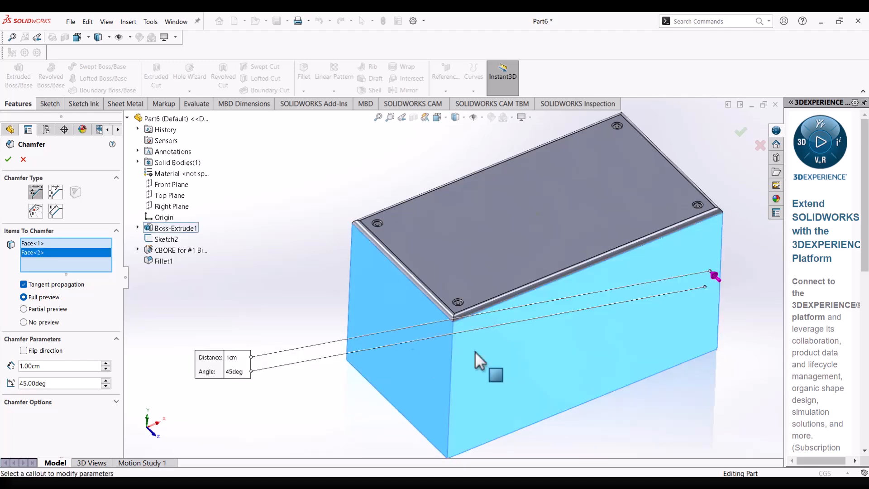
right_click(68, 247)
click(93, 253)
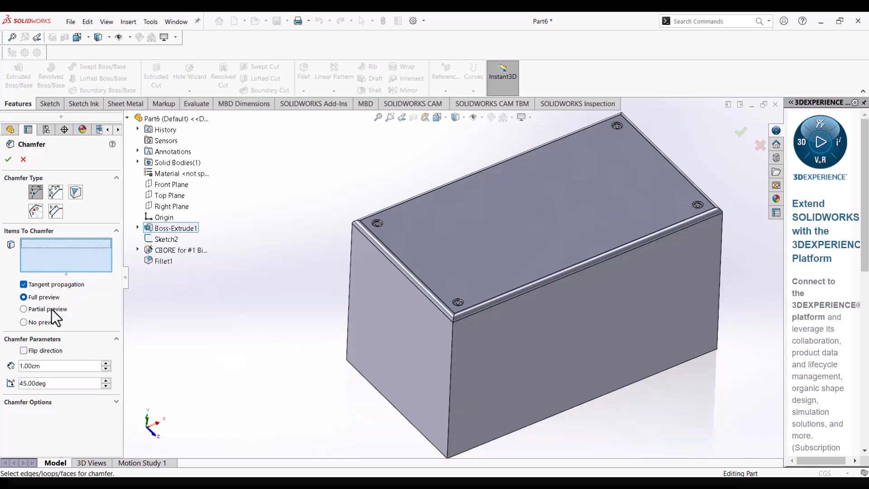
click(455, 342)
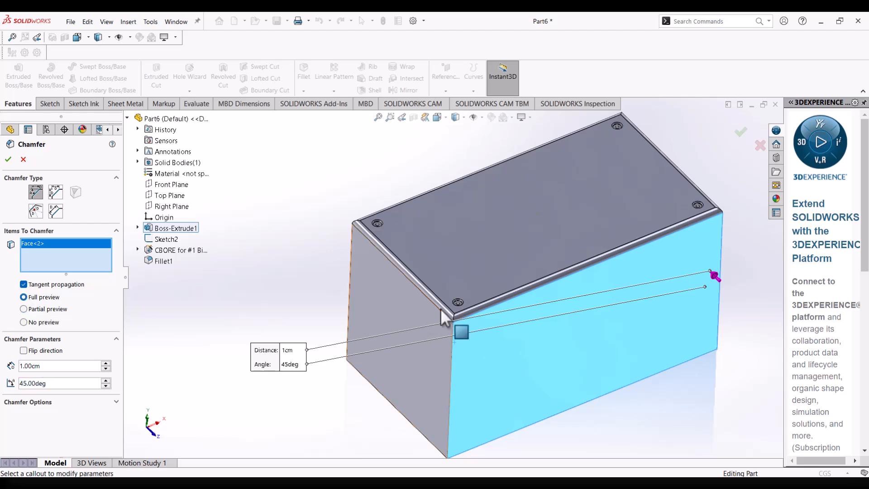
middle_drag(586, 317, 523, 341)
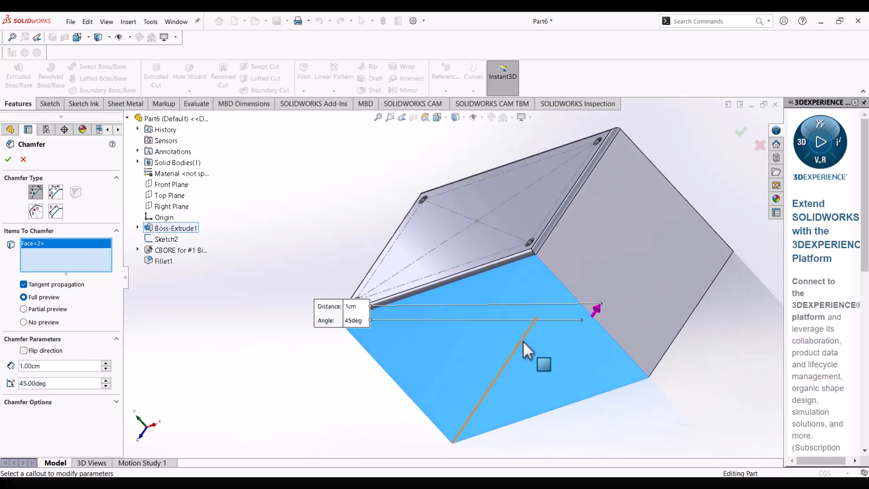
scroll(523, 341, up, 3)
right_click(84, 240)
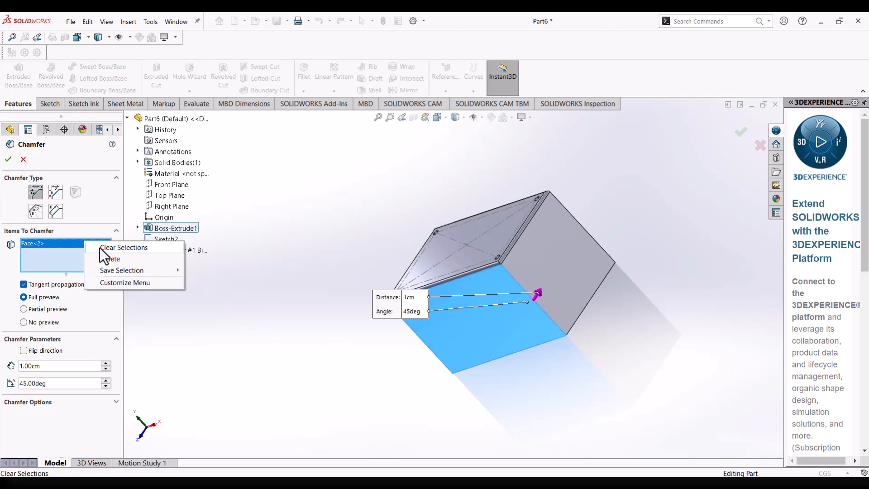
click(100, 248)
Replace the chamfer's face selection with the block's near vertical corner edge.
middle_drag(410, 344, 471, 351)
scroll(448, 311, down, 3)
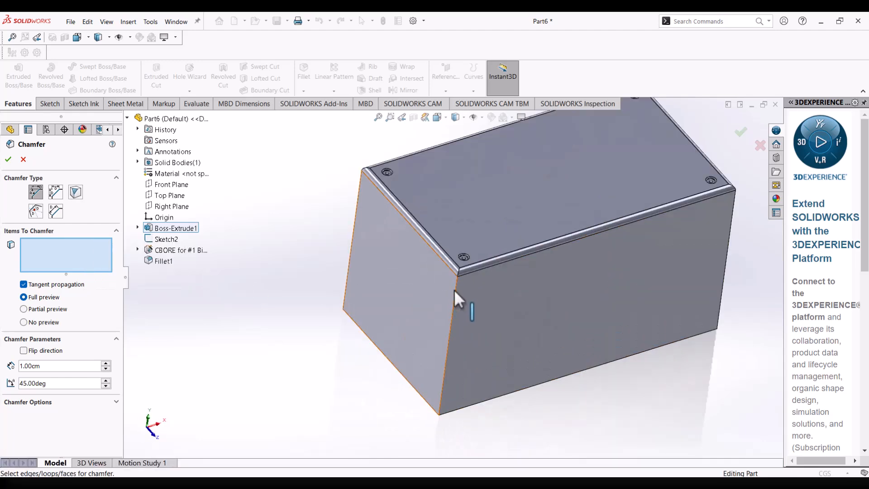
click(455, 292)
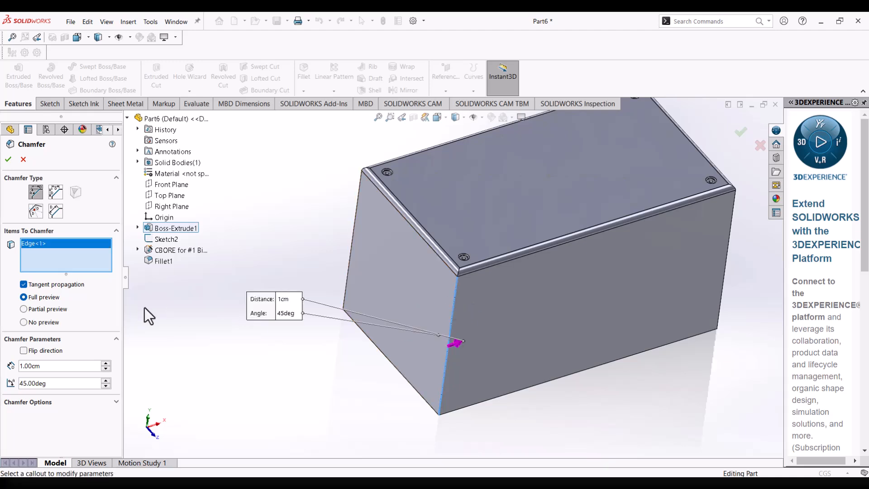
Try chamfer distances of 0.5 cm and 1.5 cm on the selected vertical corner edge.
click(68, 369)
text(0.5)
mouse_move(107, 379)
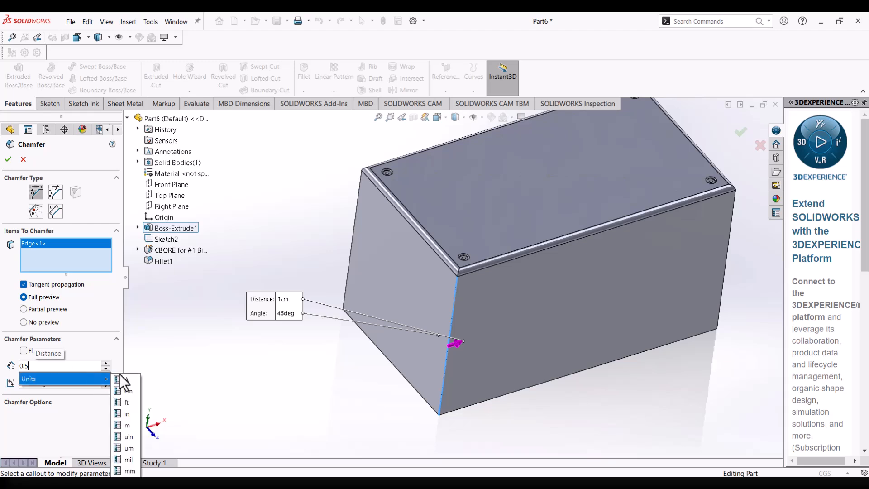
click(196, 347)
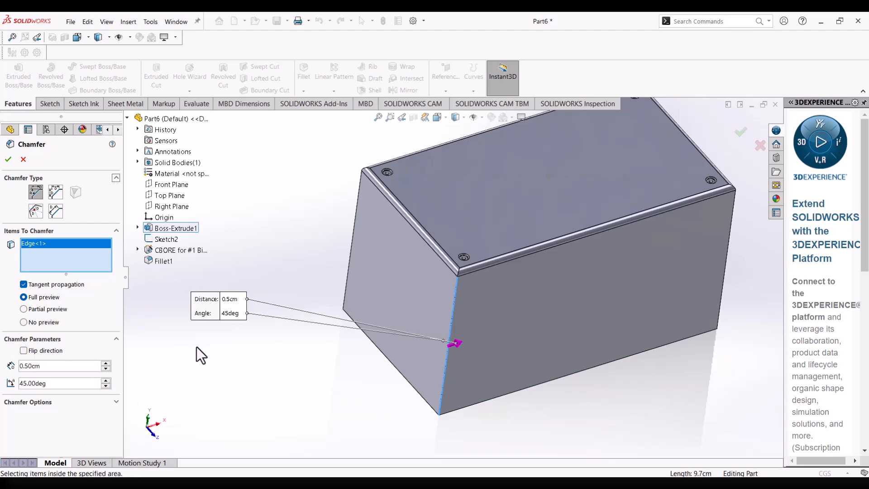
scroll(487, 282, down, 5)
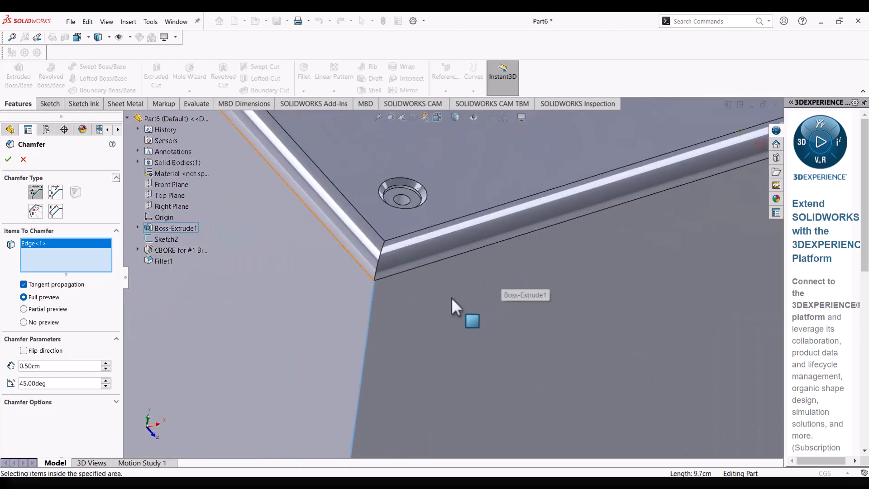
scroll(459, 294, up, 5)
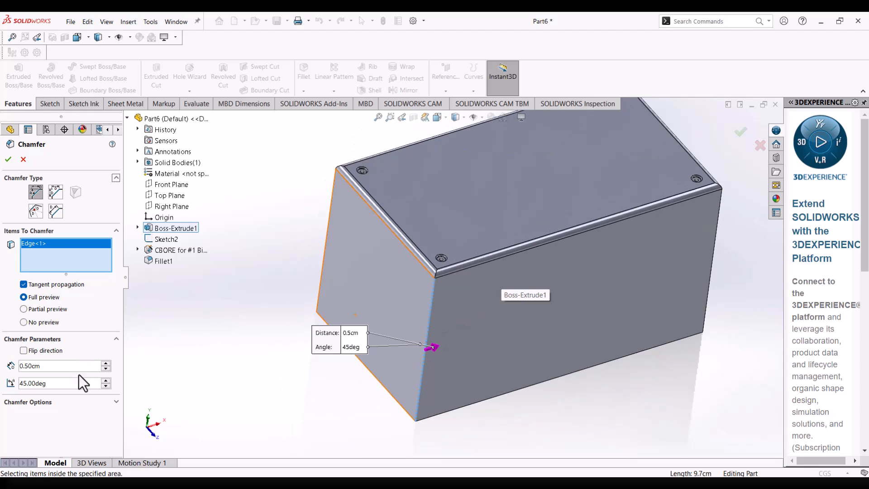
triple_click(105, 363)
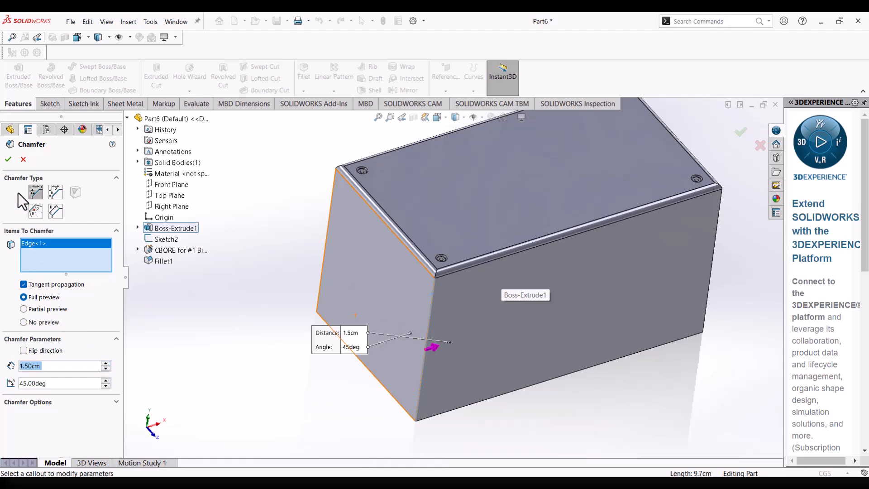
click(8, 160)
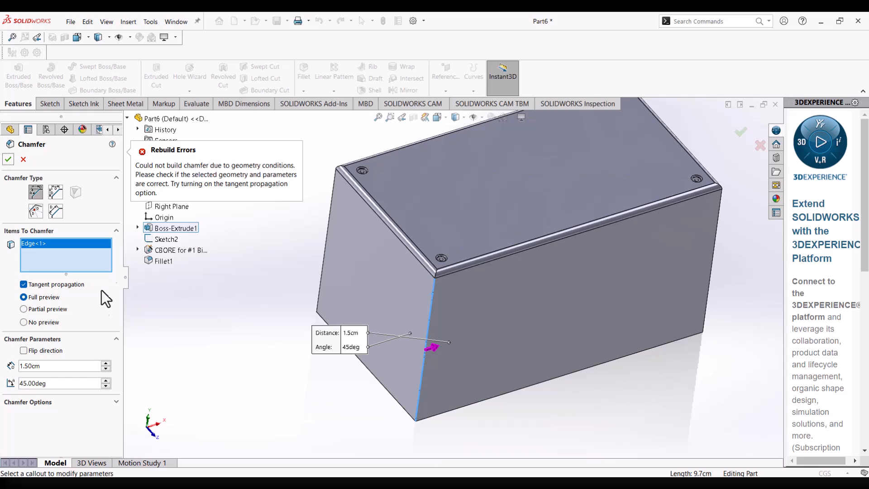
Chamfer the block's selected vertical corner edge with a 0.1 cm distance at 45 degrees.
click(66, 364)
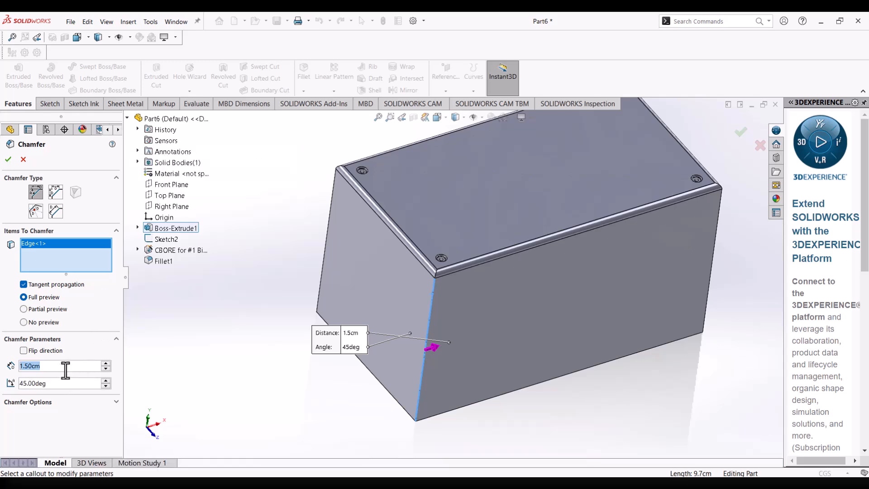
text(0.1)
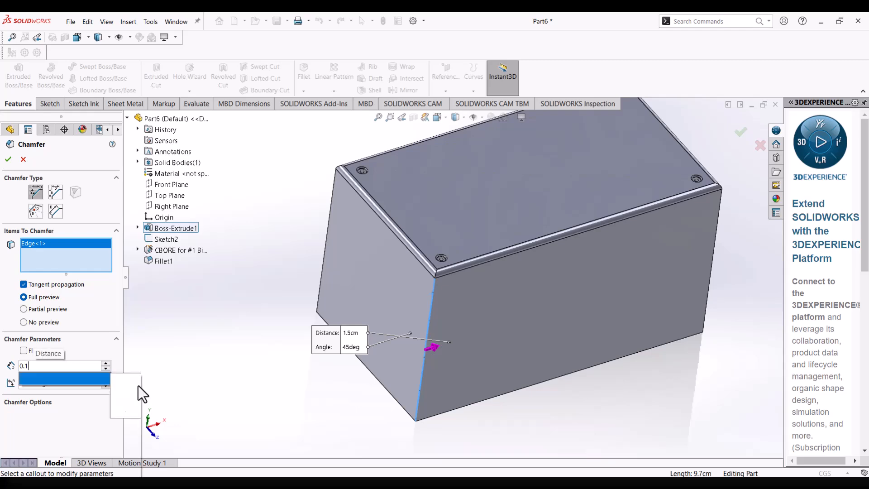
click(186, 362)
scroll(489, 300, down, 5)
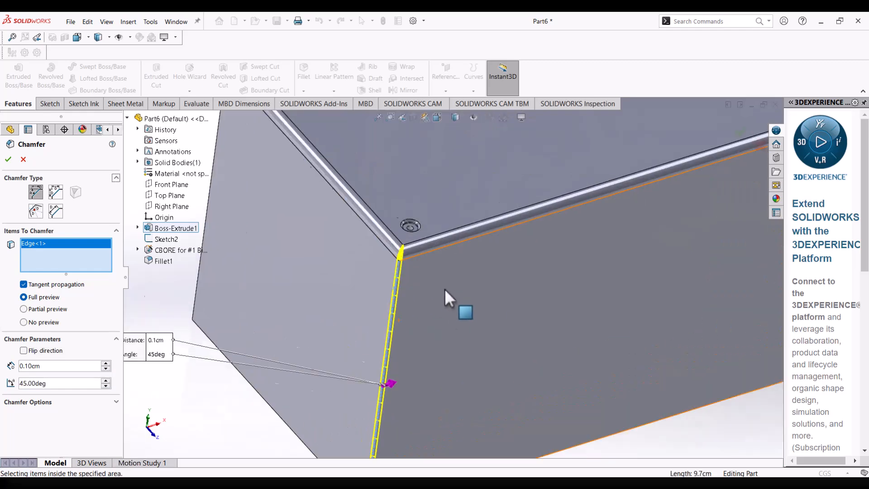
middle_drag(388, 260, 378, 300)
scroll(424, 310, down, 3)
scroll(382, 300, up, 4)
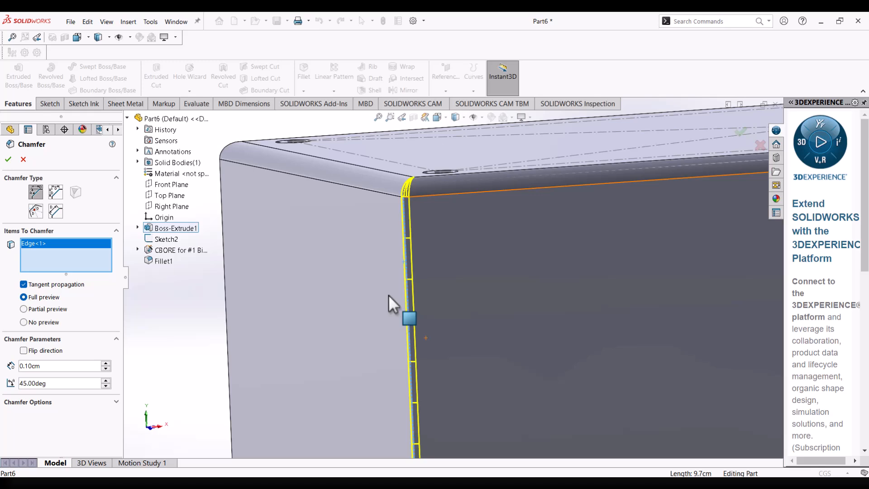
scroll(405, 271, down, 1)
click(9, 159)
Examine the chamfered vertical edge where it meets the top fillets, and compare it with the neighbouring corner.
middle_drag(405, 214, 429, 366)
scroll(422, 365, down, 1)
scroll(395, 239, up, 4)
scroll(416, 225, down, 2)
middle_drag(415, 225, 433, 405)
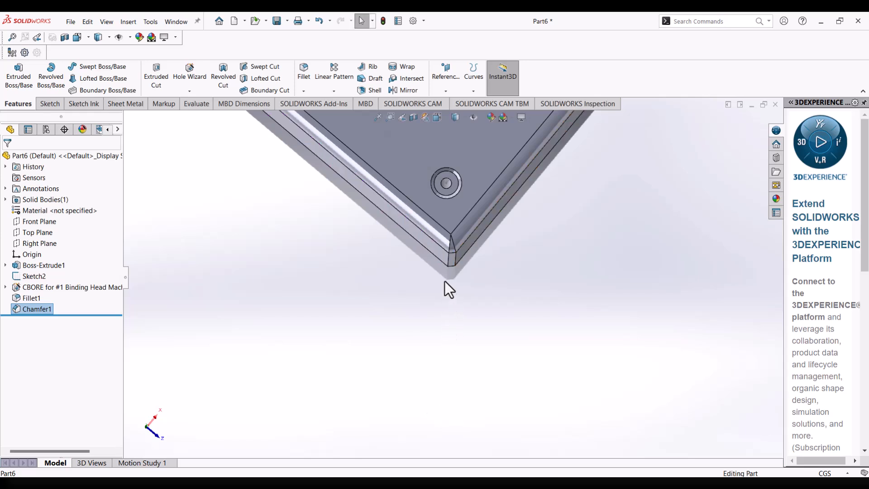
scroll(455, 240, down, 5)
scroll(462, 257, up, 4)
scroll(476, 249, up, 4)
scroll(361, 181, down, 5)
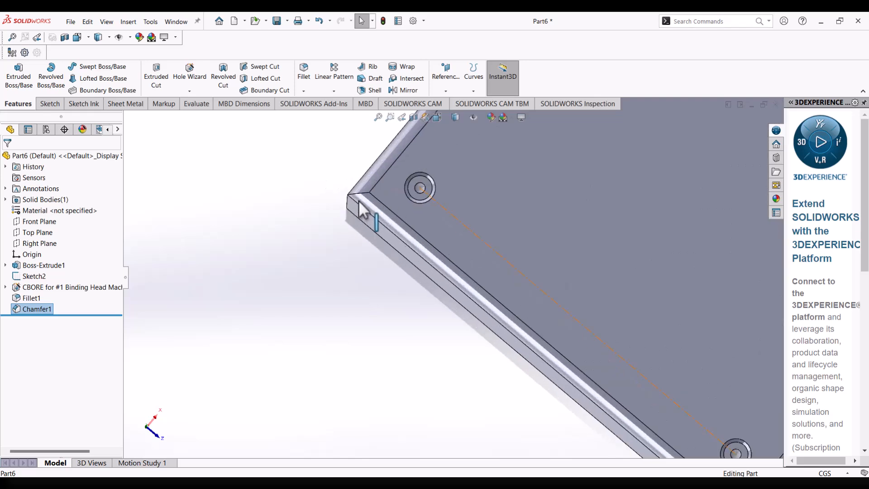
scroll(358, 202, down, 4)
scroll(365, 223, up, 2)
scroll(525, 295, up, 5)
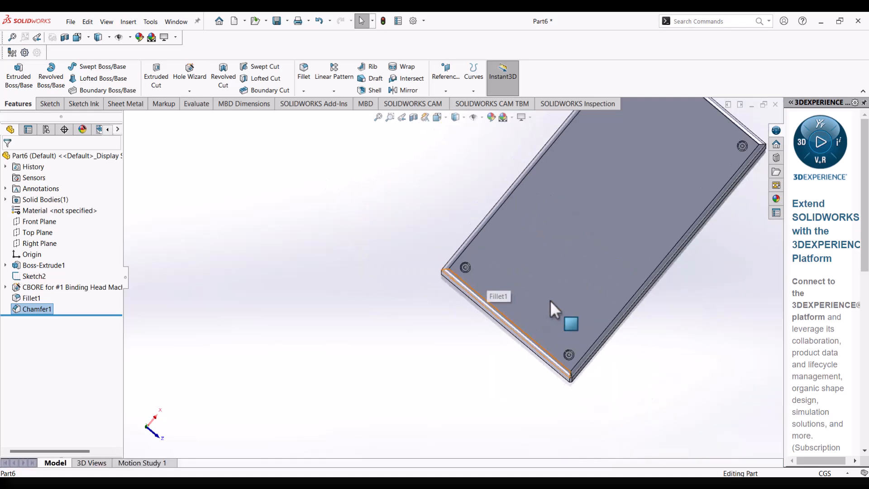
scroll(576, 352, down, 4)
scroll(510, 408, down, 3)
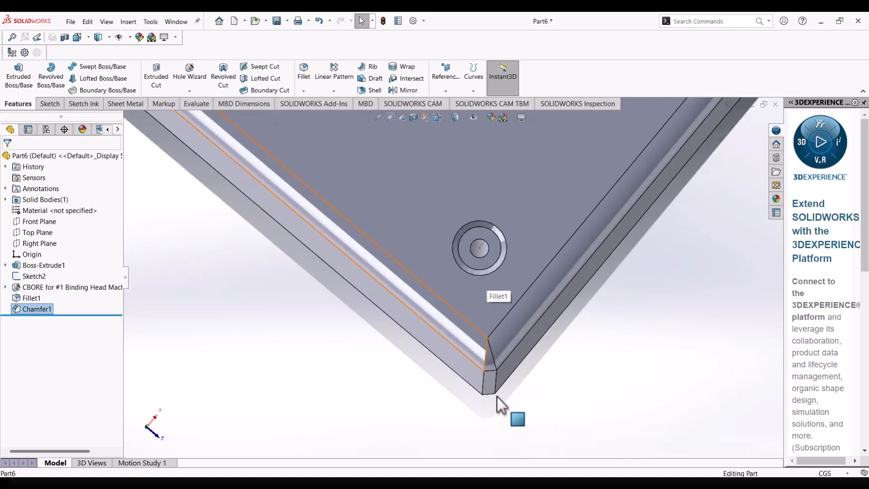
middle_drag(498, 403, 493, 375)
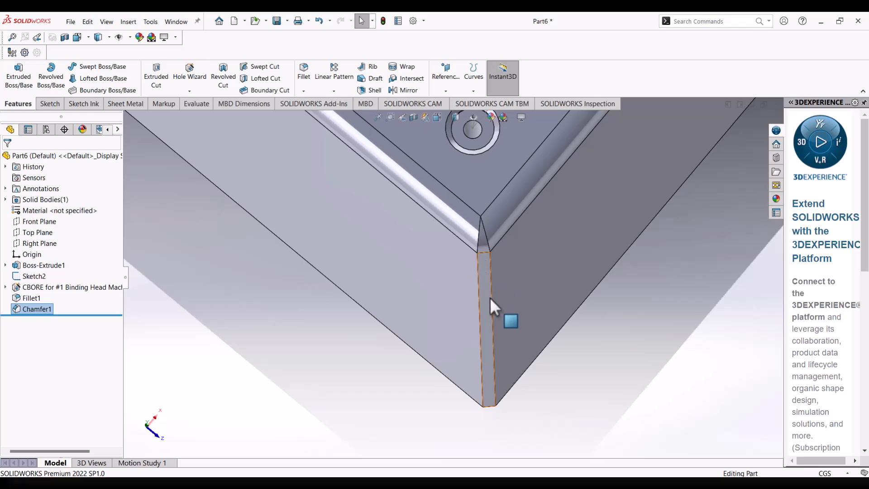
Inspect the block's unchamfered vertical corner edge at the other end of the short side from several angles.
scroll(521, 326, up, 6)
scroll(561, 181, down, 2)
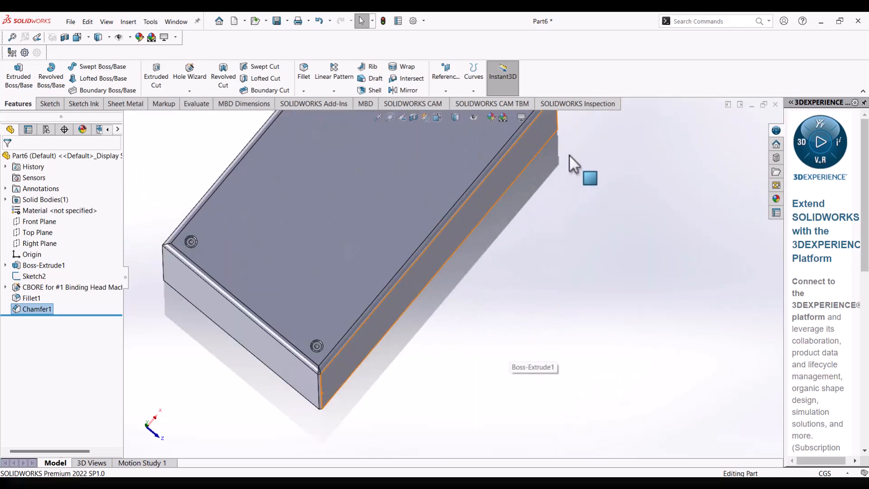
scroll(343, 210, up, 3)
scroll(342, 272, down, 5)
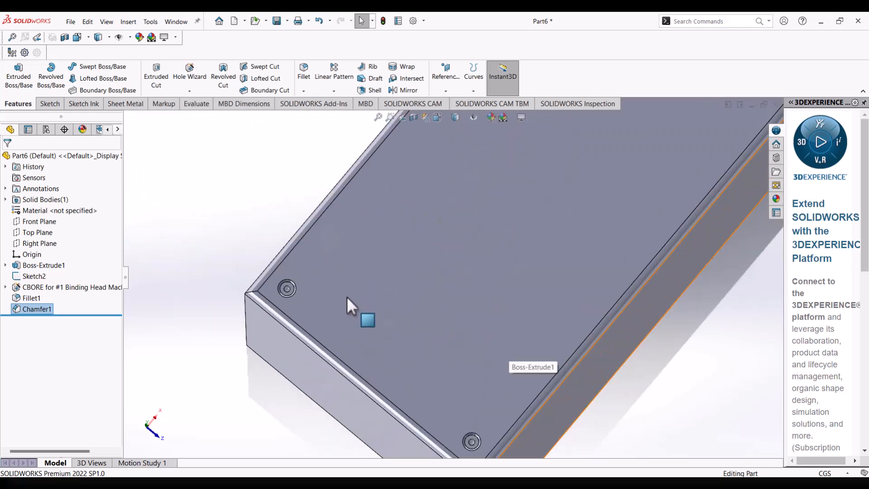
scroll(266, 326, down, 1)
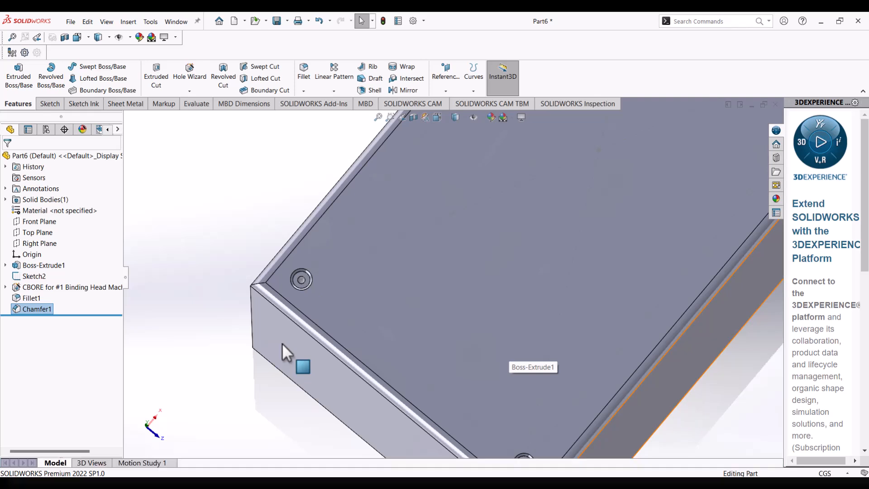
scroll(282, 343, up, 3)
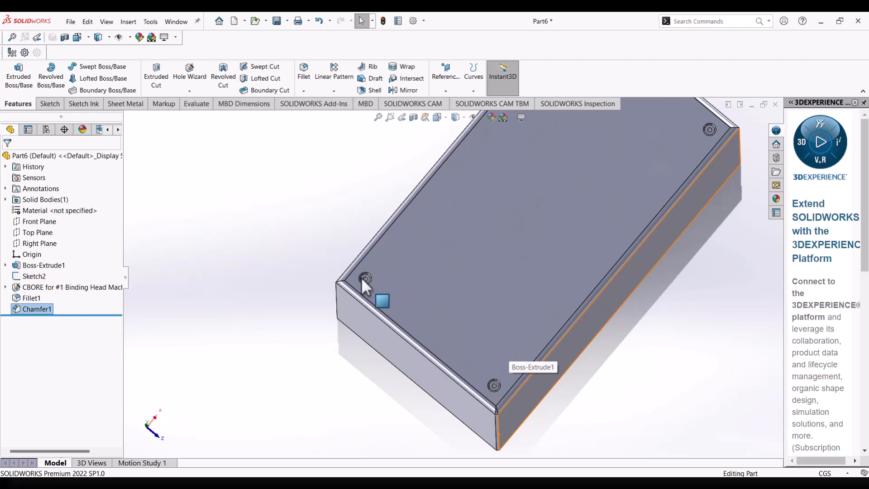
scroll(353, 278, down, 5)
middle_drag(301, 237, 350, 253)
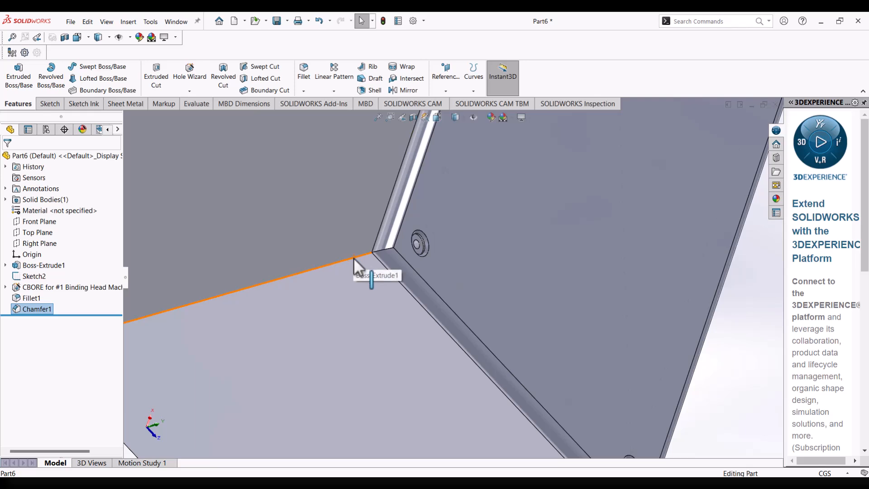
scroll(353, 257, up, 3)
scroll(353, 257, down, 3)
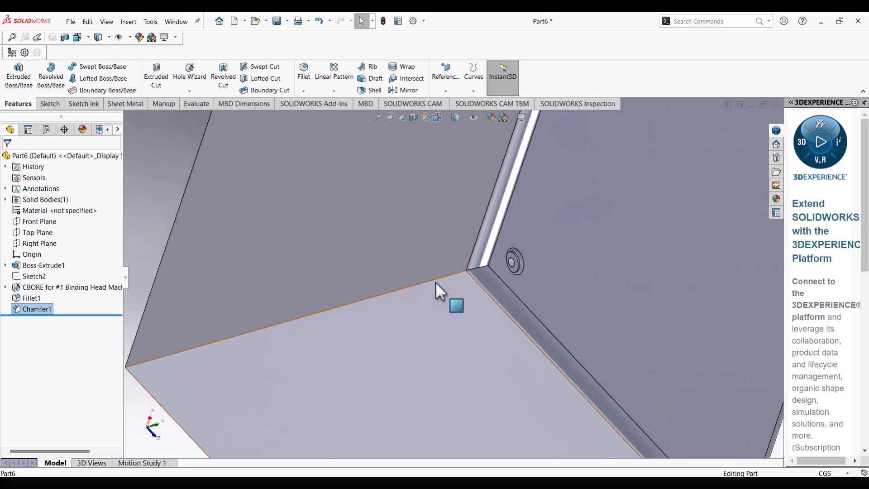
scroll(377, 287, up, 3)
middle_drag(378, 288, 473, 266)
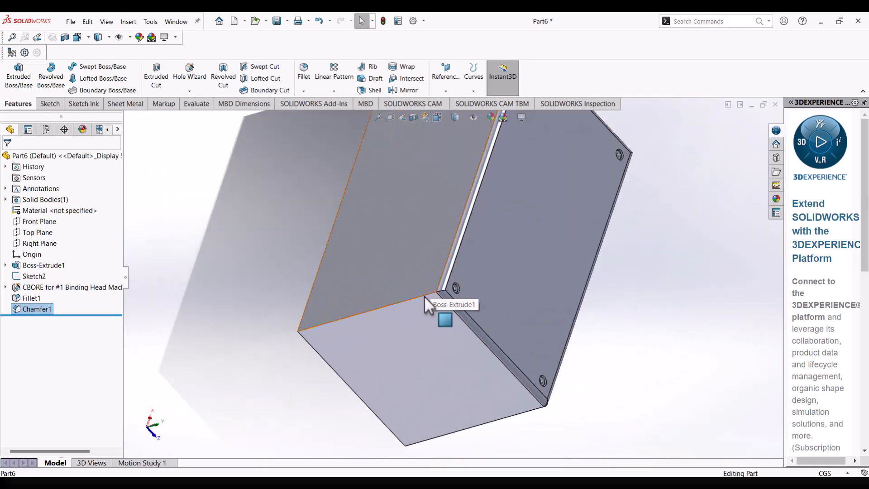
scroll(428, 254, up, 5)
middle_drag(482, 292, 436, 248)
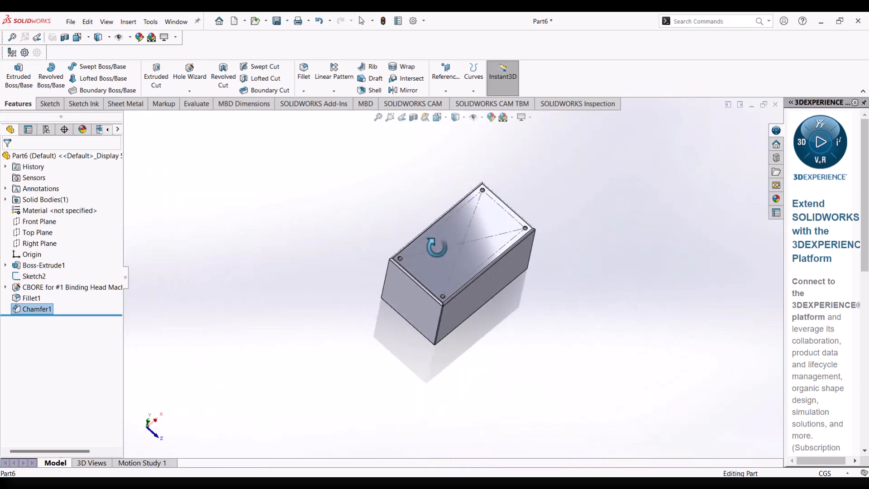
scroll(449, 311, down, 5)
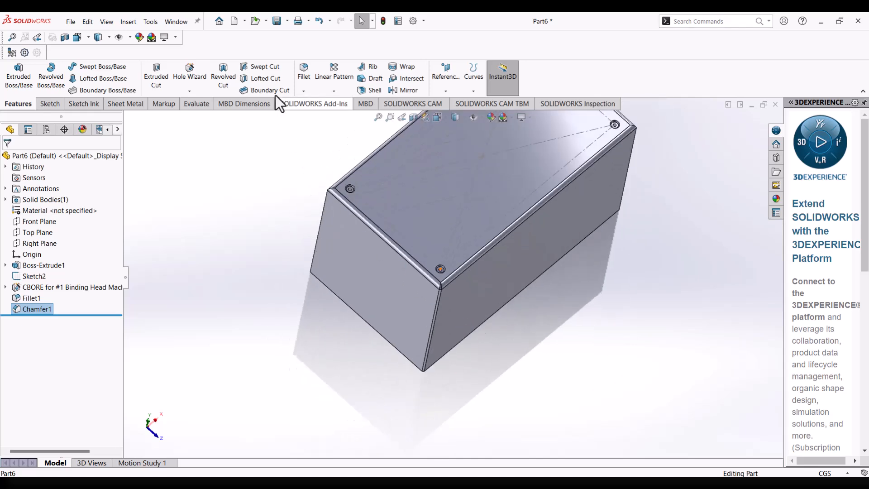
scroll(315, 104, up, 1)
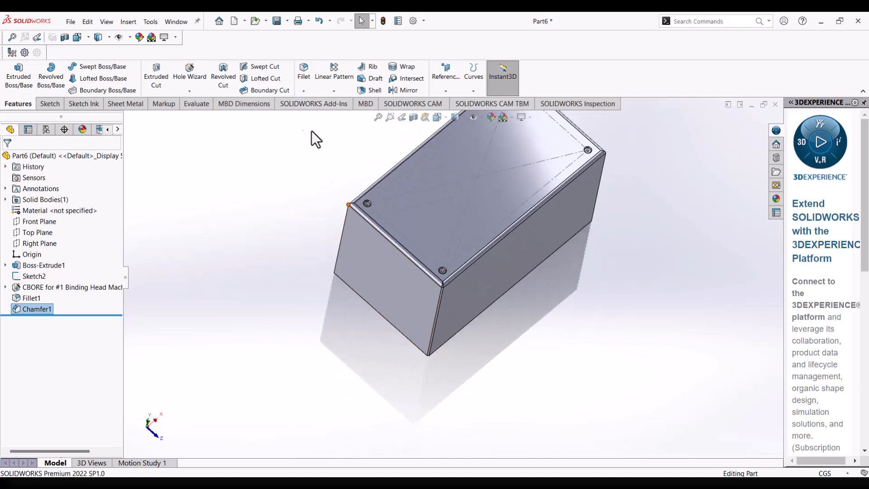
click(303, 91)
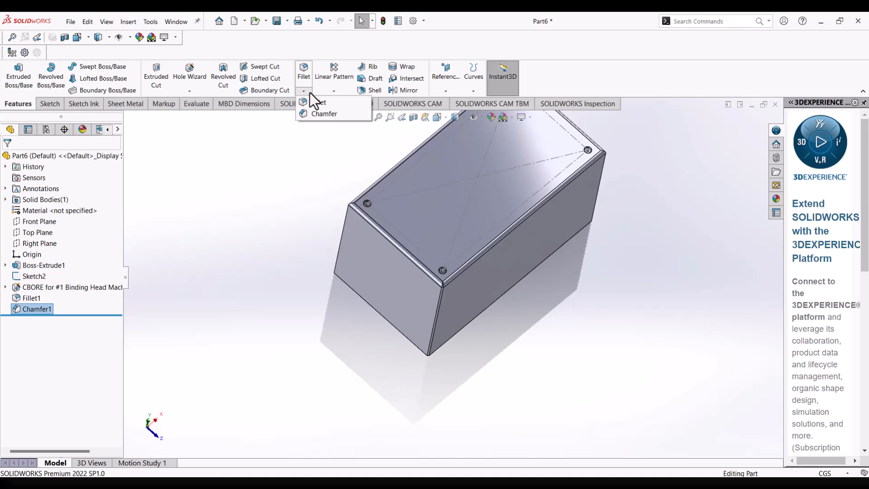
click(308, 92)
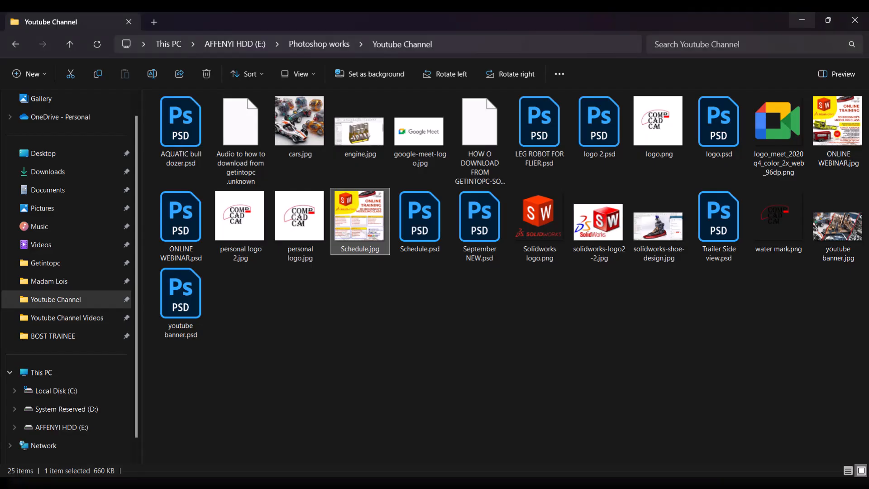
Open Schedule.jpg from the Youtube Channel folder, check the training outline, and return to SOLIDWORKS.
double_click(363, 221)
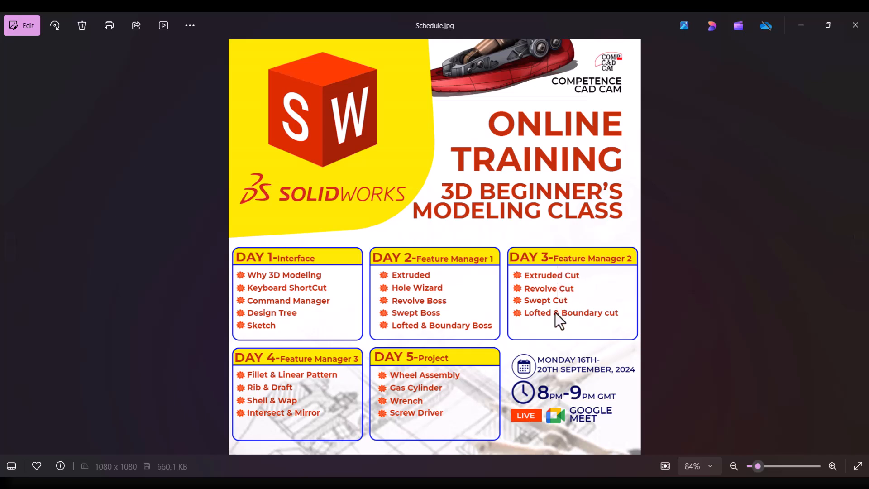
click(810, 16)
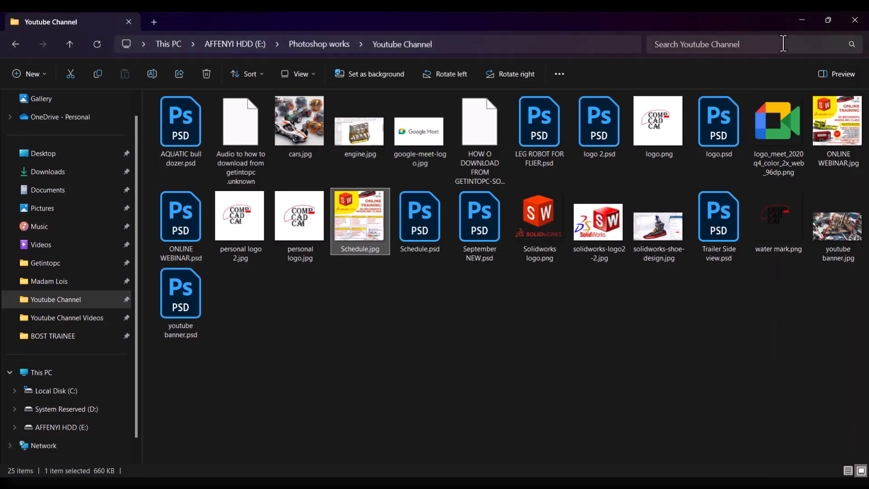
click(802, 20)
middle_drag(631, 151, 520, 171)
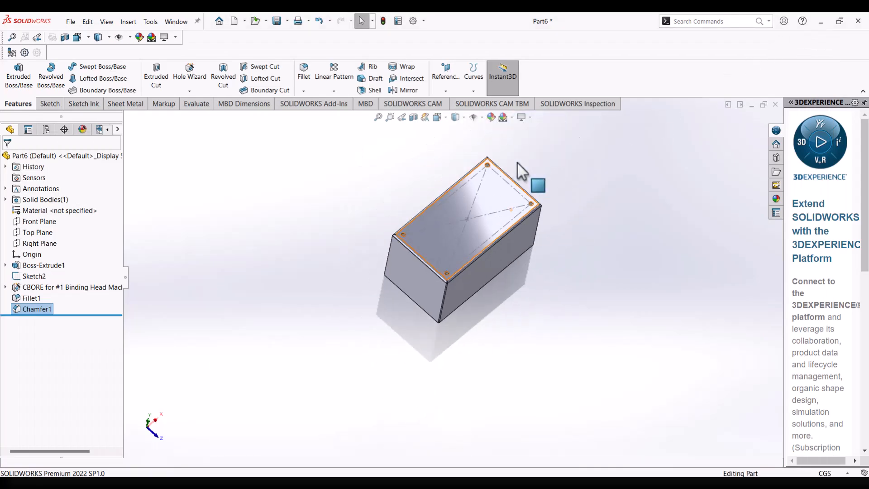
scroll(513, 209, down, 1)
scroll(494, 240, up, 2)
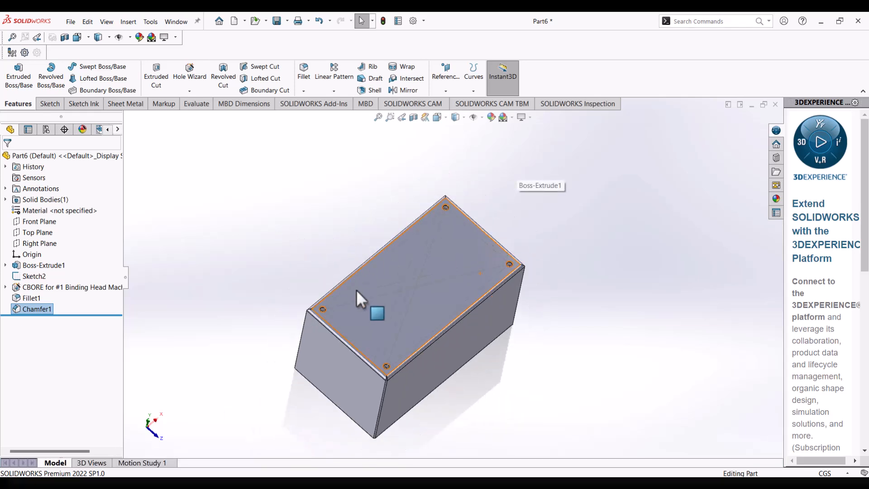
scroll(381, 315, down, 1)
mouse_move(380, 314)
middle_down()
mouse_move(380, 213)
mouse_move(392, 237)
mouse_move(330, 258)
mouse_move(355, 121)
middle_up()
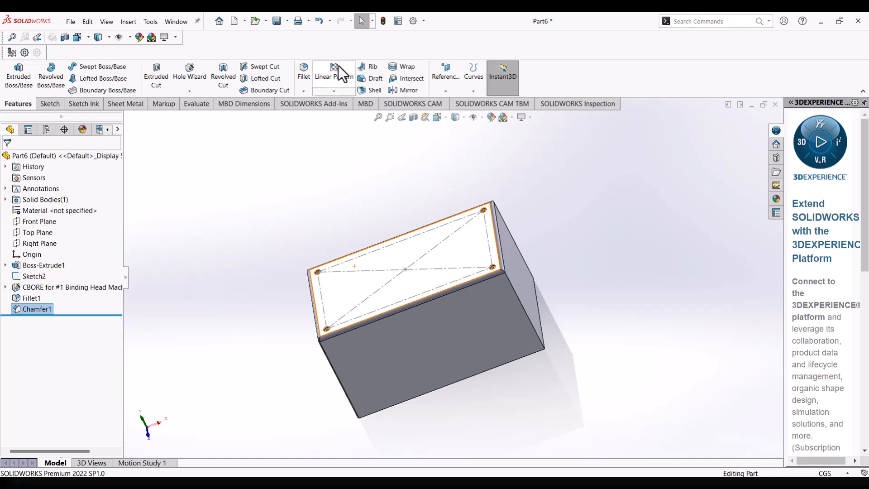